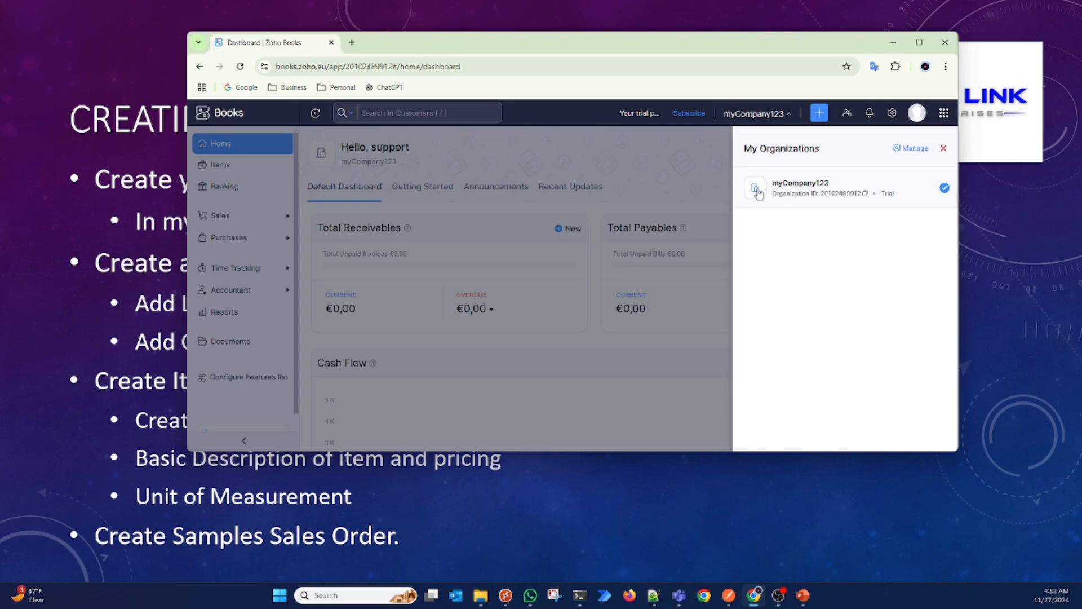
Step: Dismiss the organizations list and open the Dark Chocolate with Almonds item to review its unit, purchase and sales information
click(702, 160)
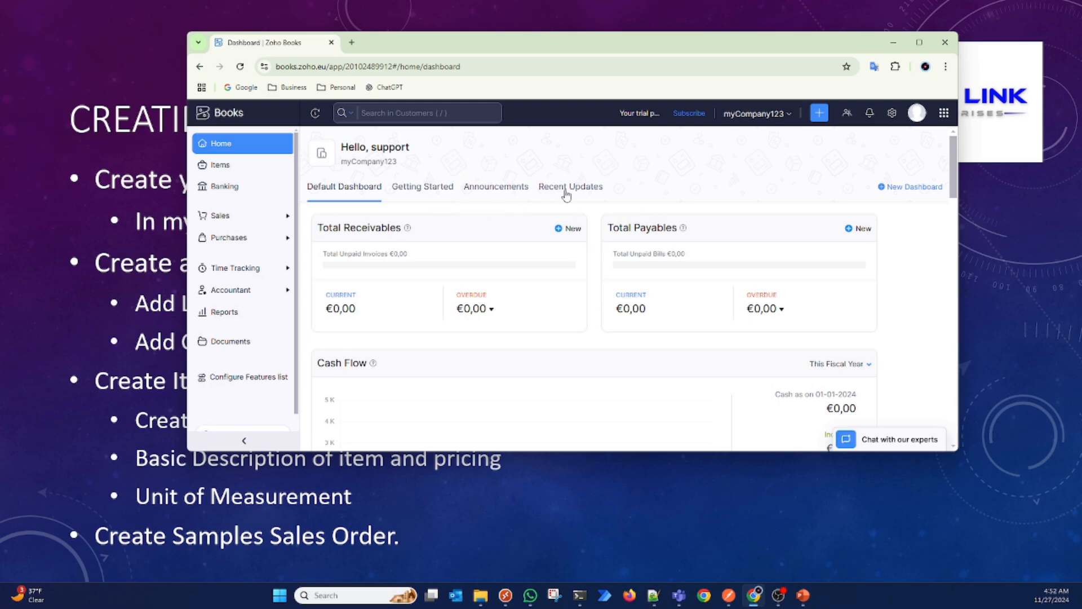
click(223, 170)
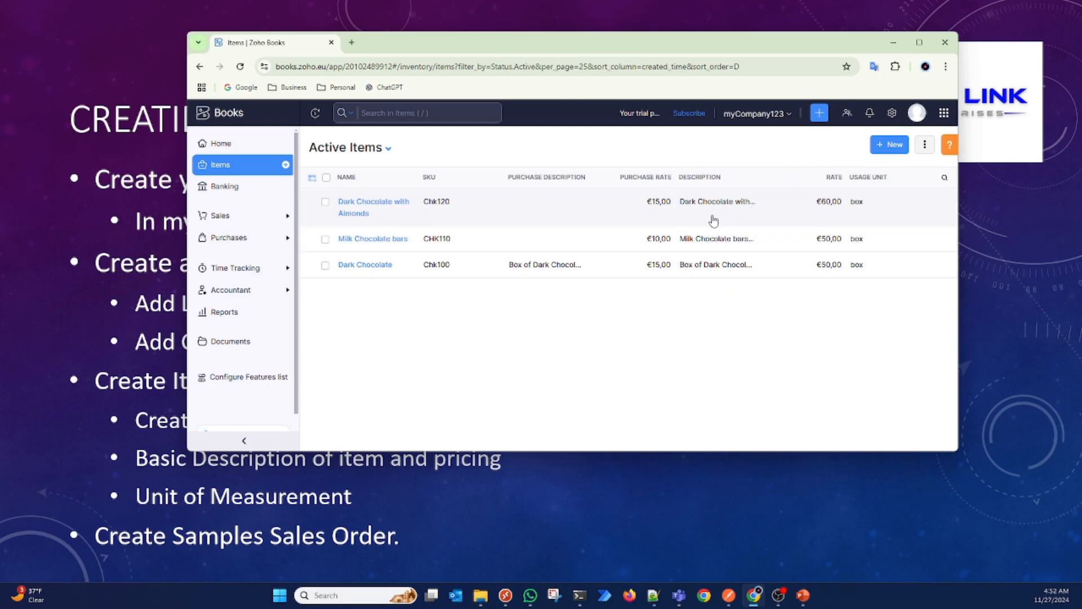
click(389, 213)
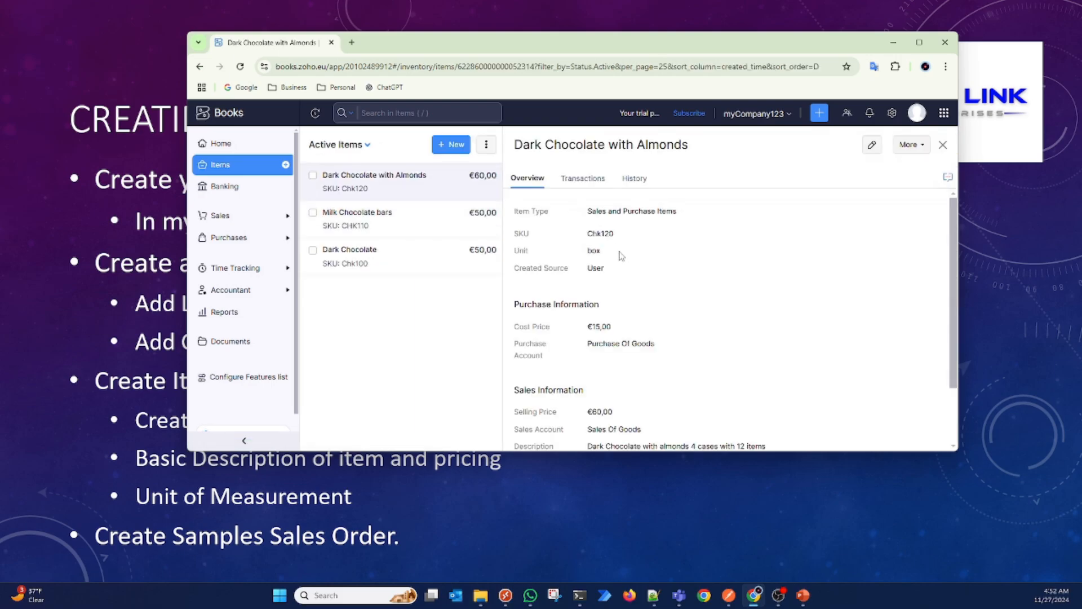
scroll(671, 272, down, 2)
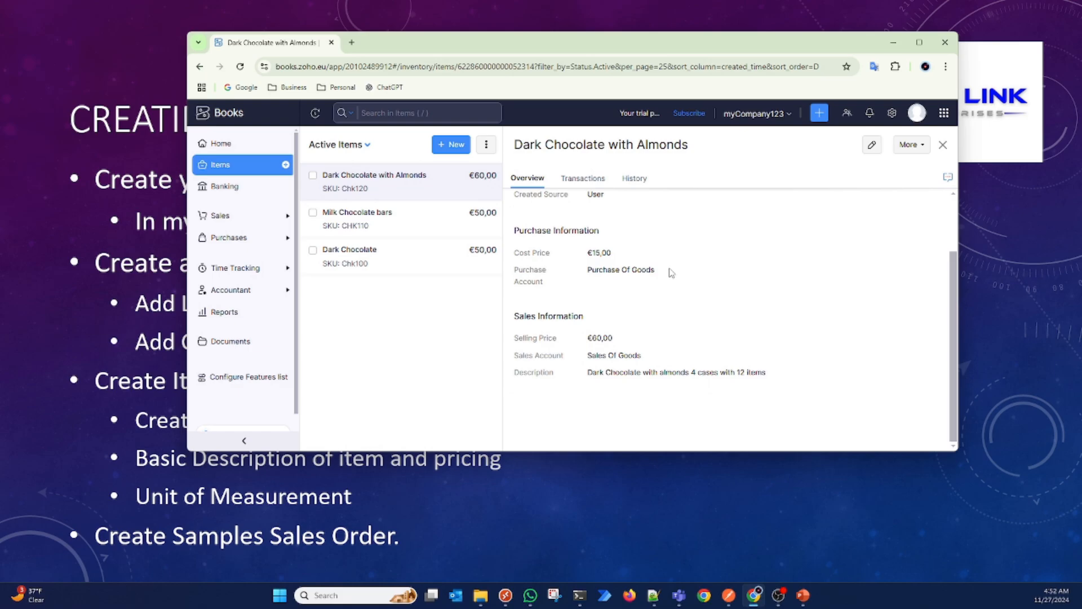
scroll(671, 273, up, 2)
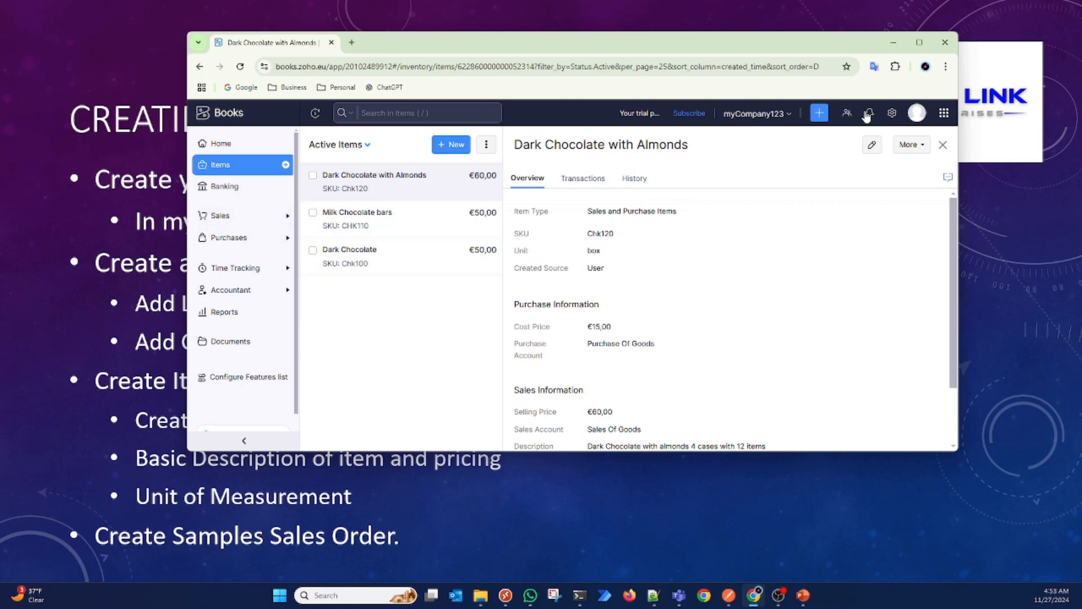
Step: Open the Items preferences in the settings and review the General and Field Customization options
click(893, 115)
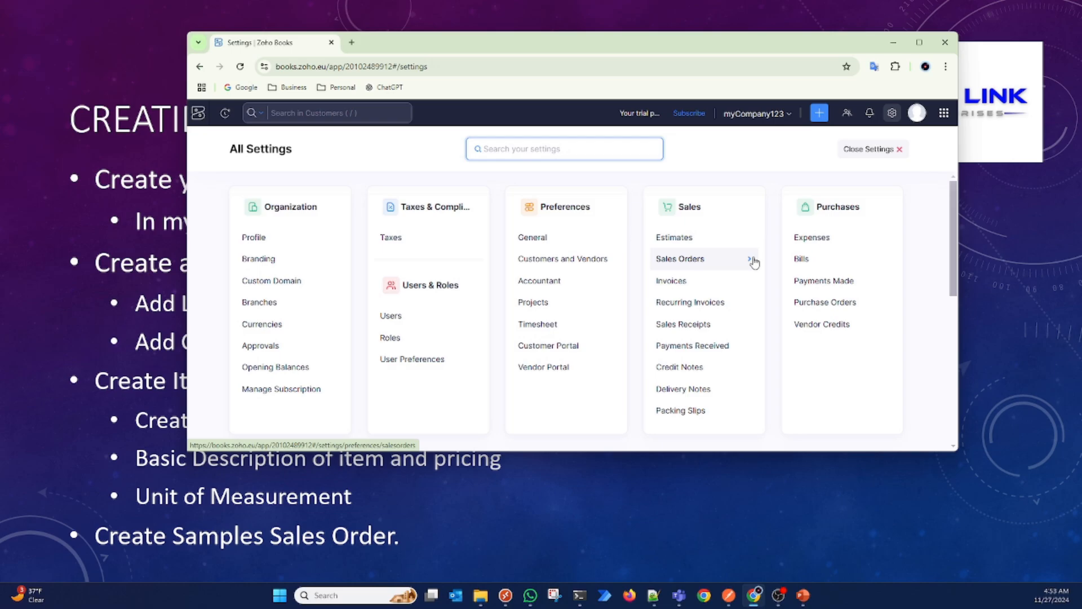
scroll(754, 262, down, 3)
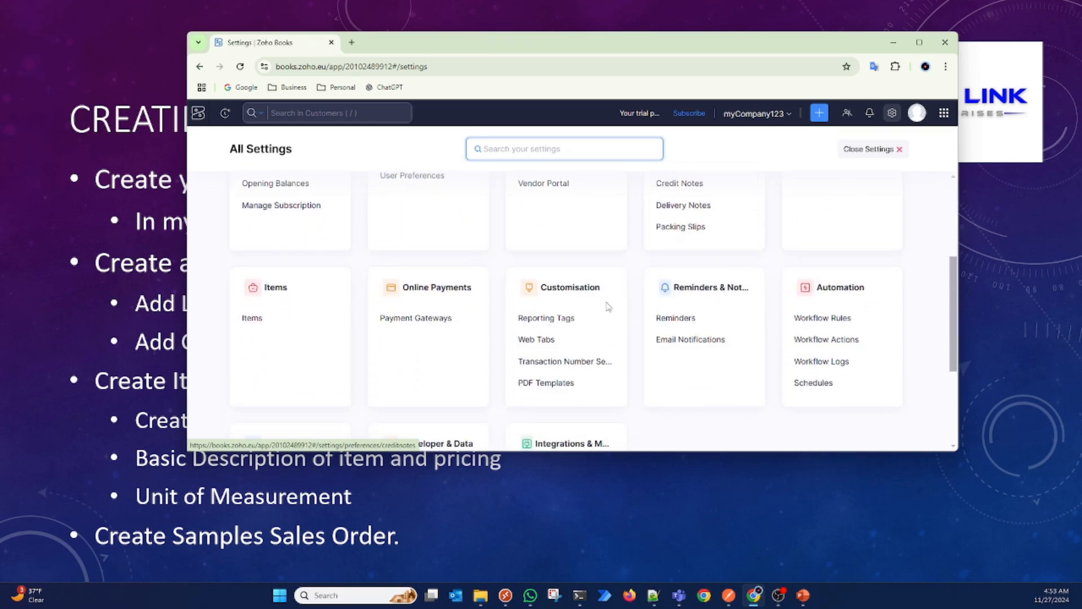
click(254, 324)
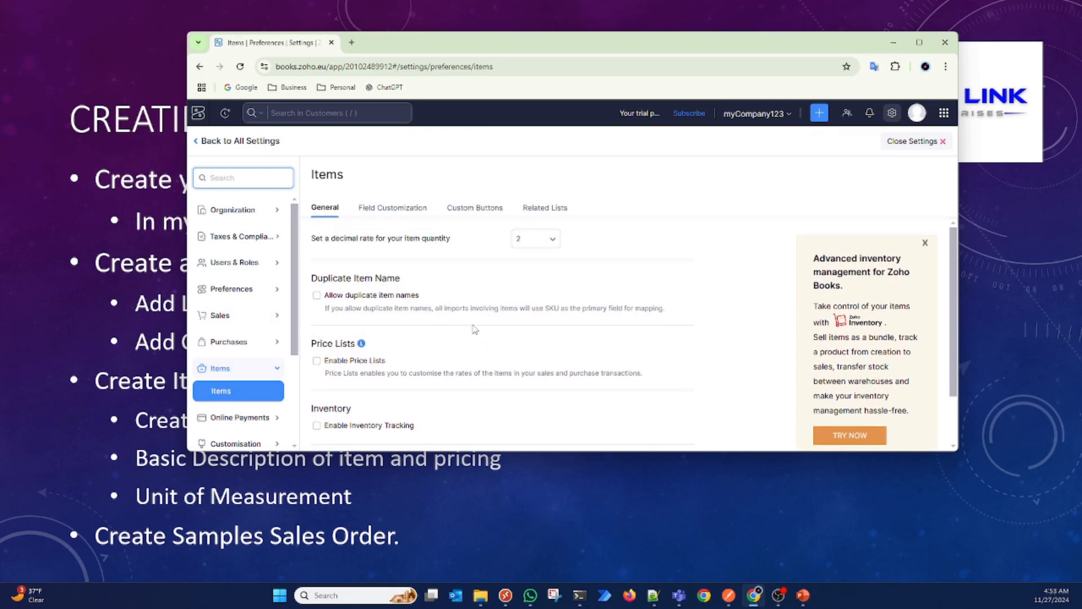
scroll(474, 329, down, 2)
scroll(474, 329, up, 2)
click(415, 212)
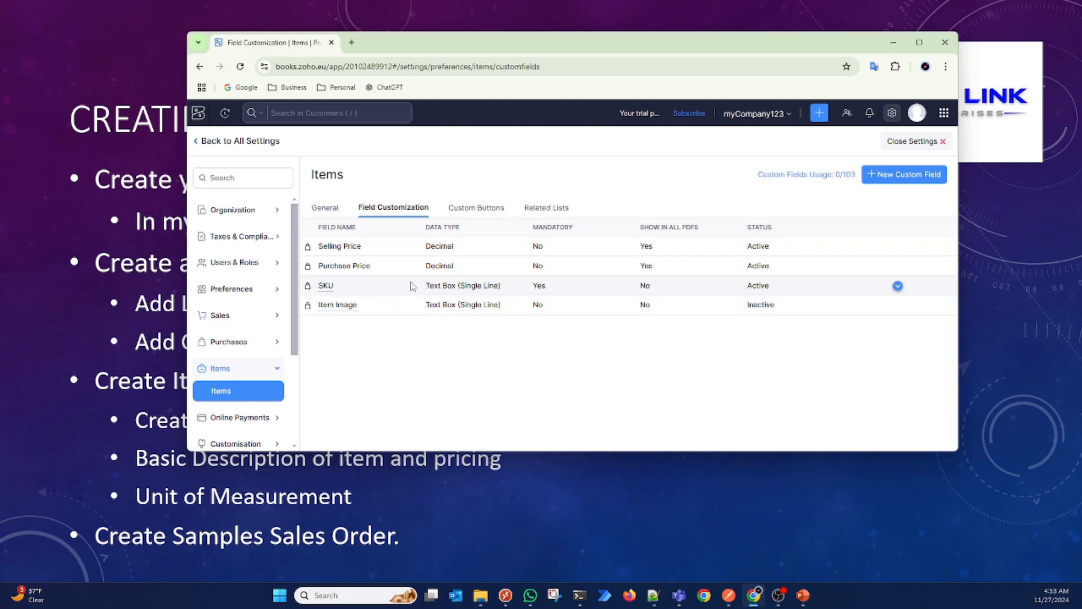
click(330, 213)
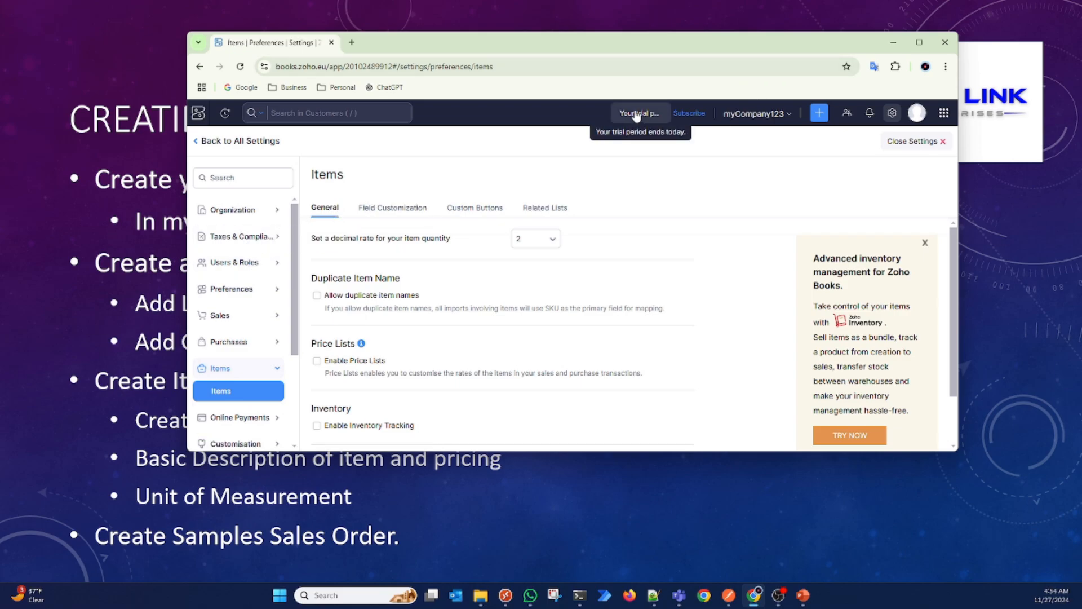
Step: Check the organizations list from the All Settings overview, and close the settings
click(231, 177)
click(200, 142)
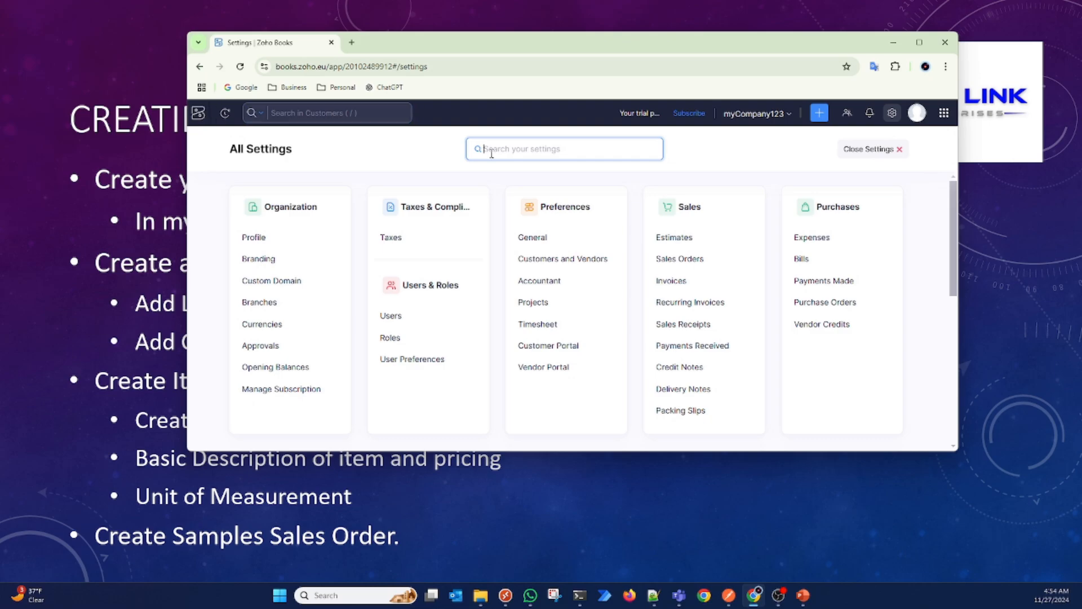
click(753, 114)
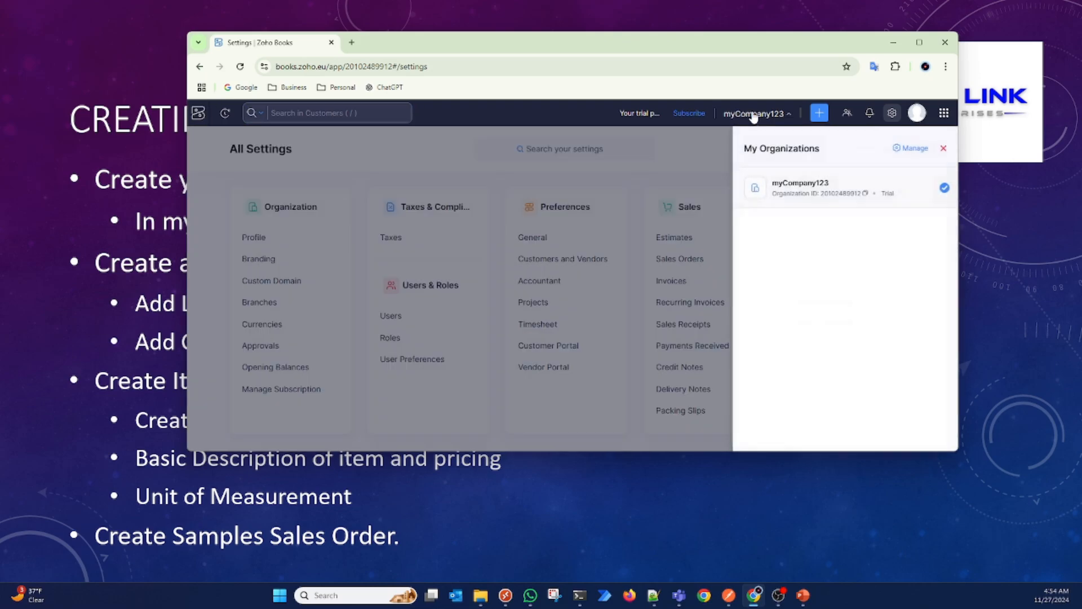
click(669, 154)
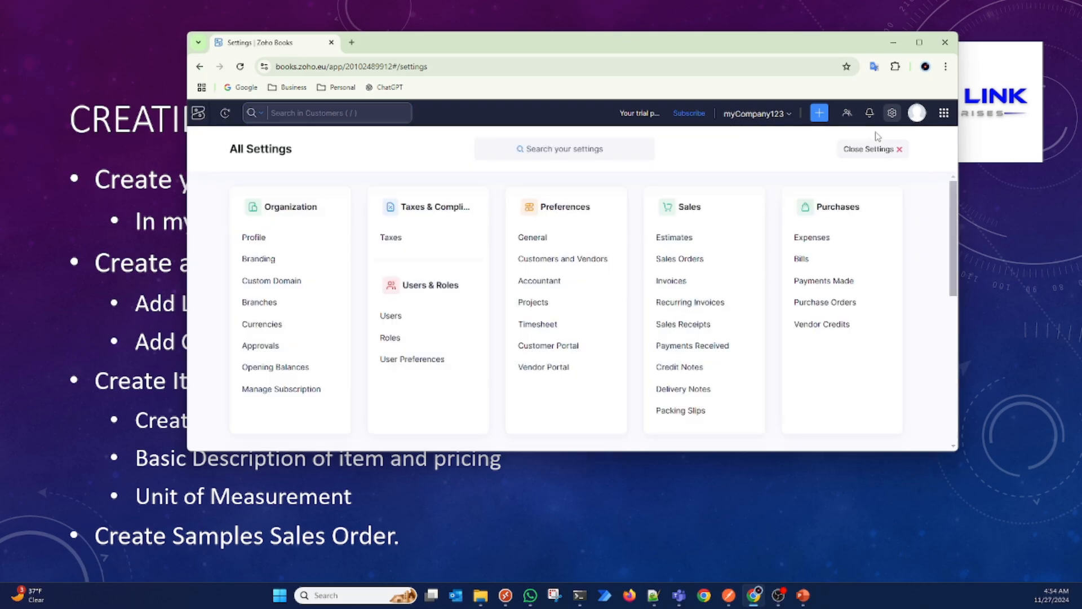
click(897, 150)
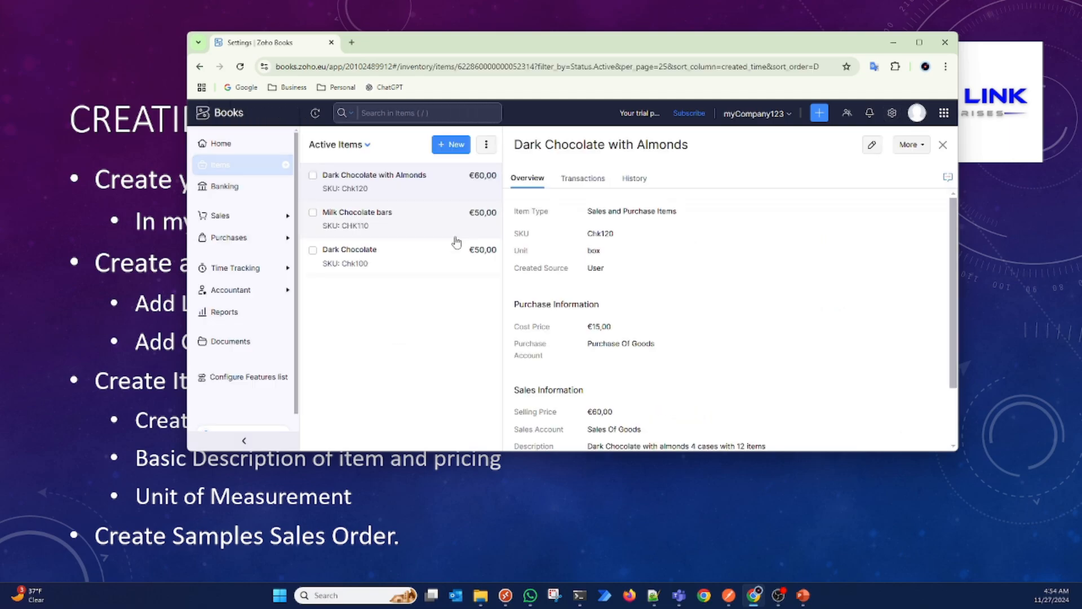
Step: Open the LaPenn Store customer and examine its billing, shipping and additional addresses, other details and transactions
click(289, 219)
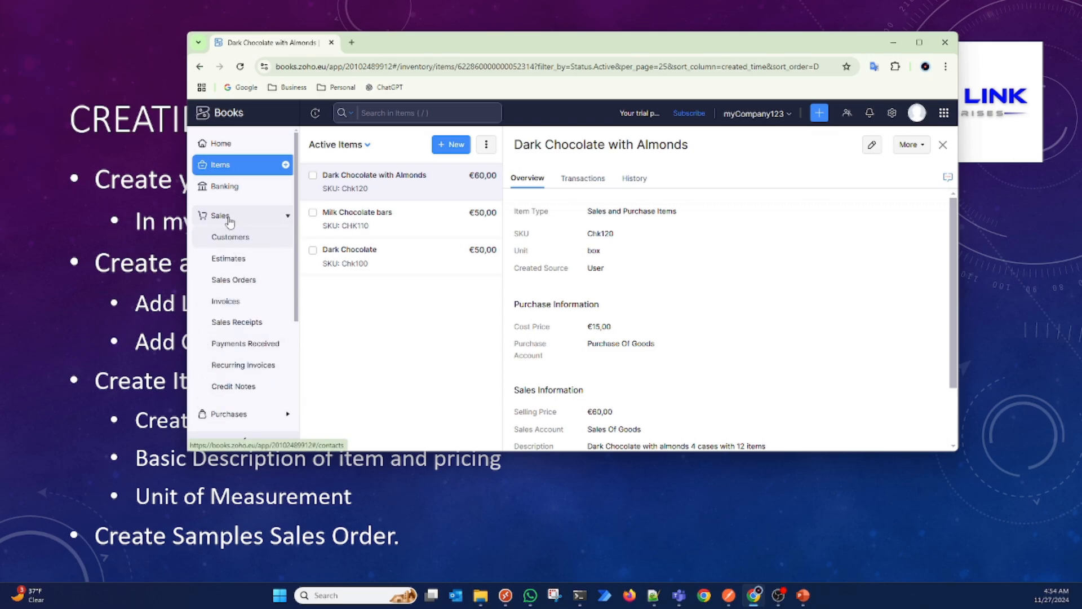
click(237, 239)
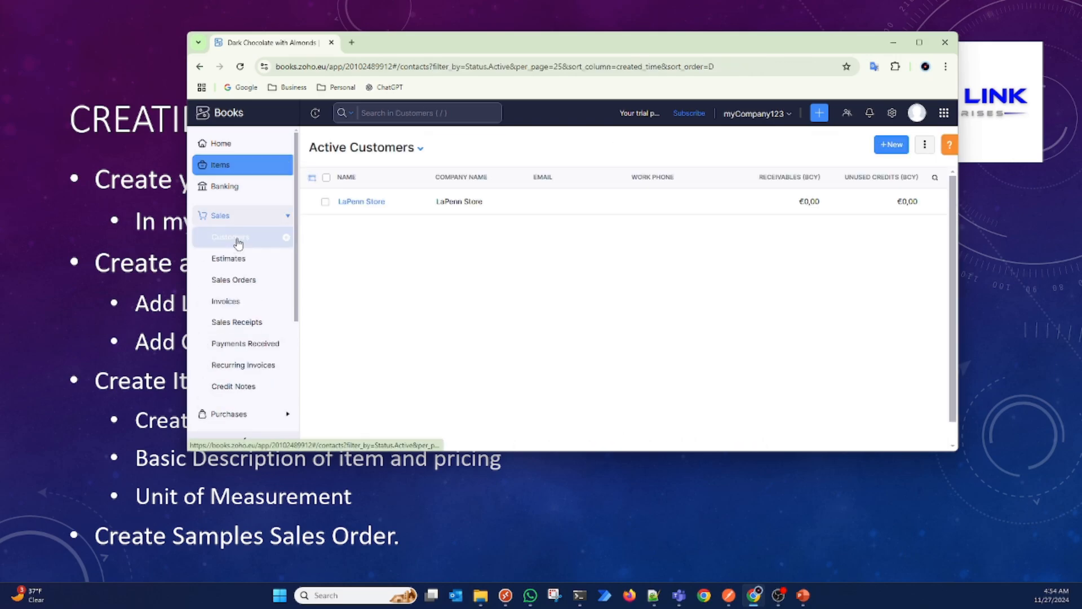
click(359, 204)
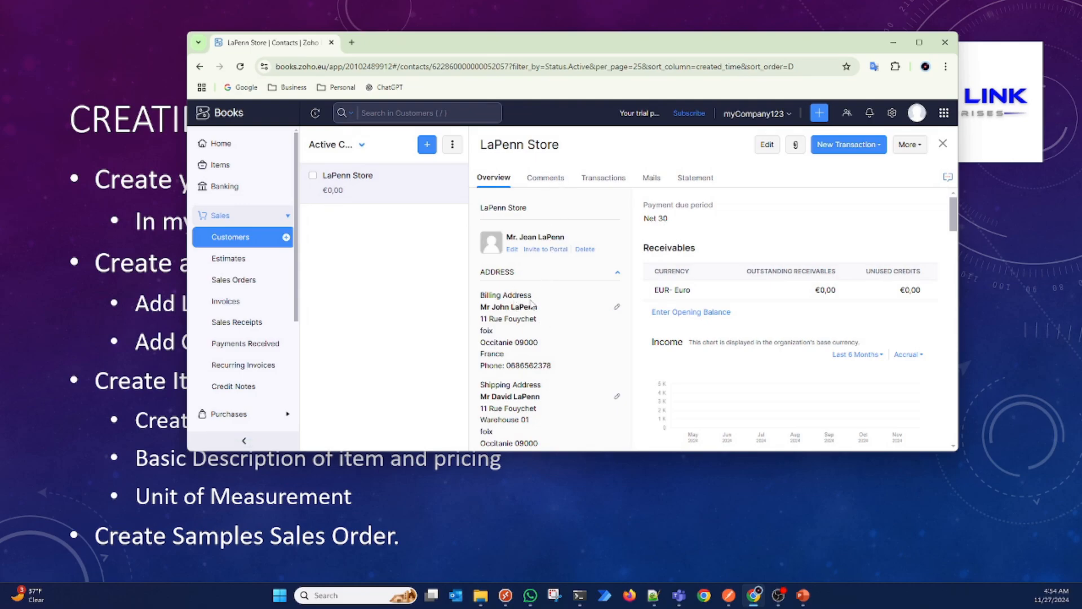
scroll(532, 305, down, 2)
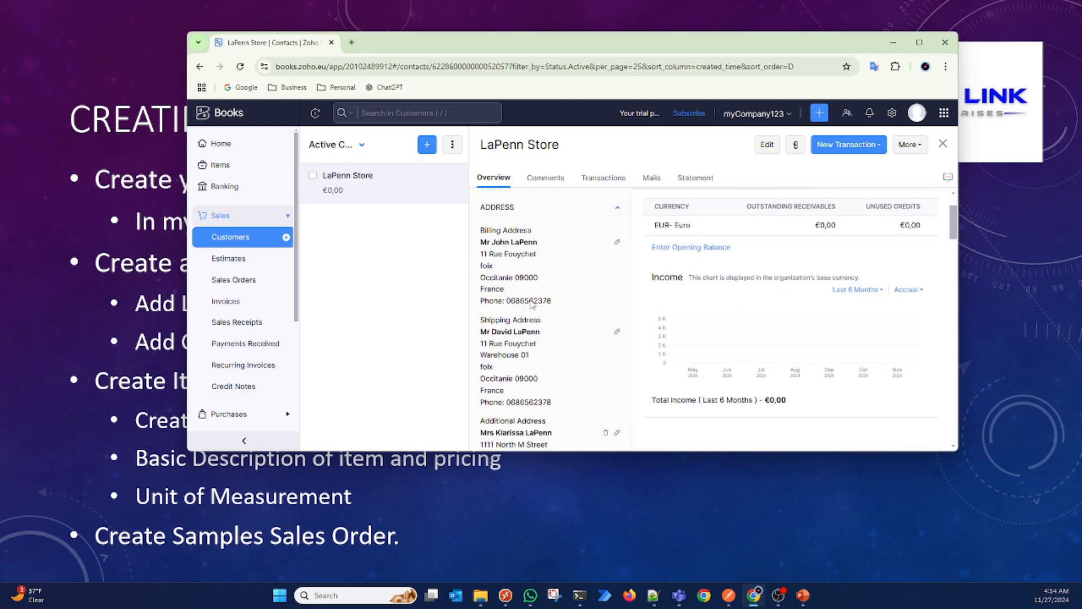
scroll(532, 304, down, 2)
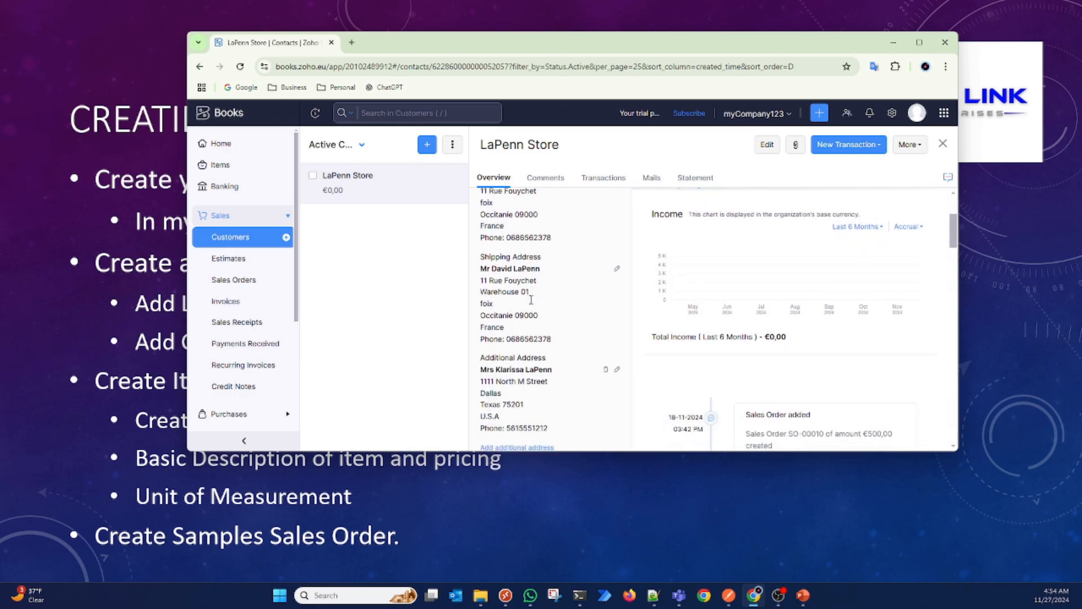
scroll(531, 300, down, 1)
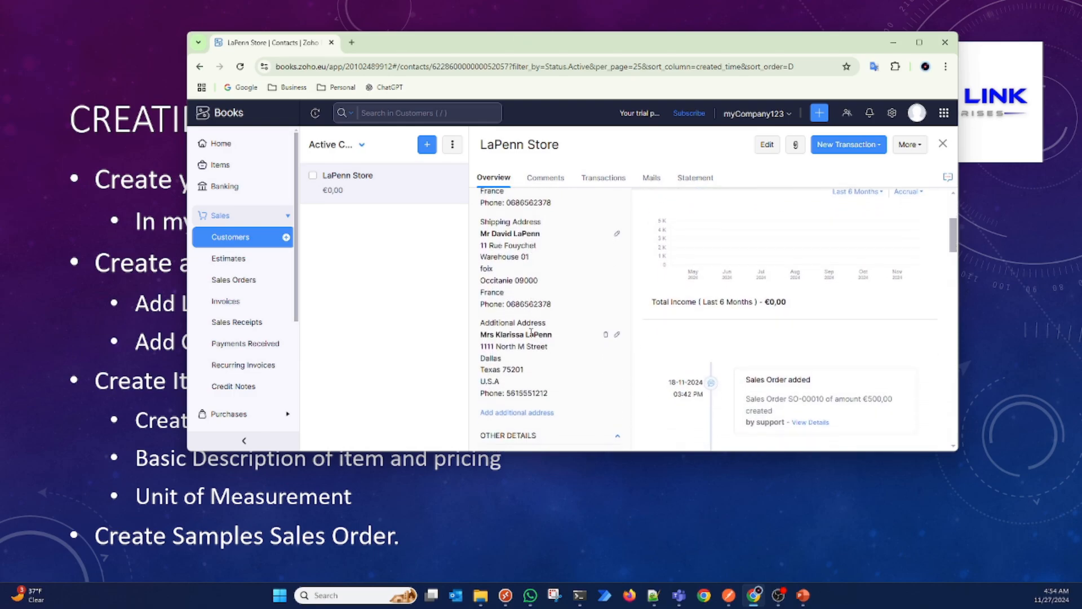
scroll(545, 393, down, 2)
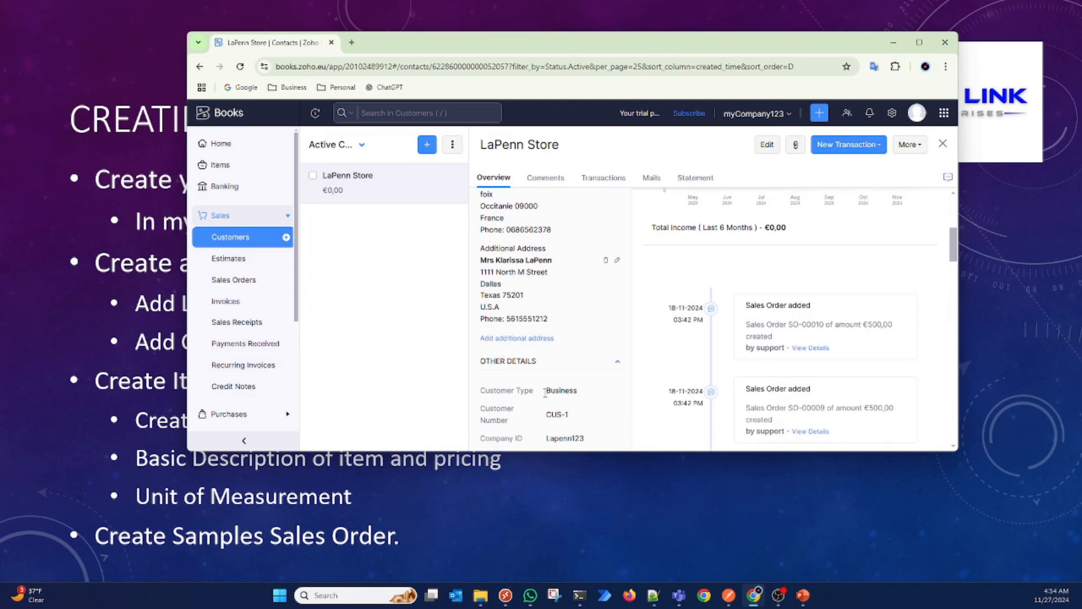
scroll(545, 393, up, 5)
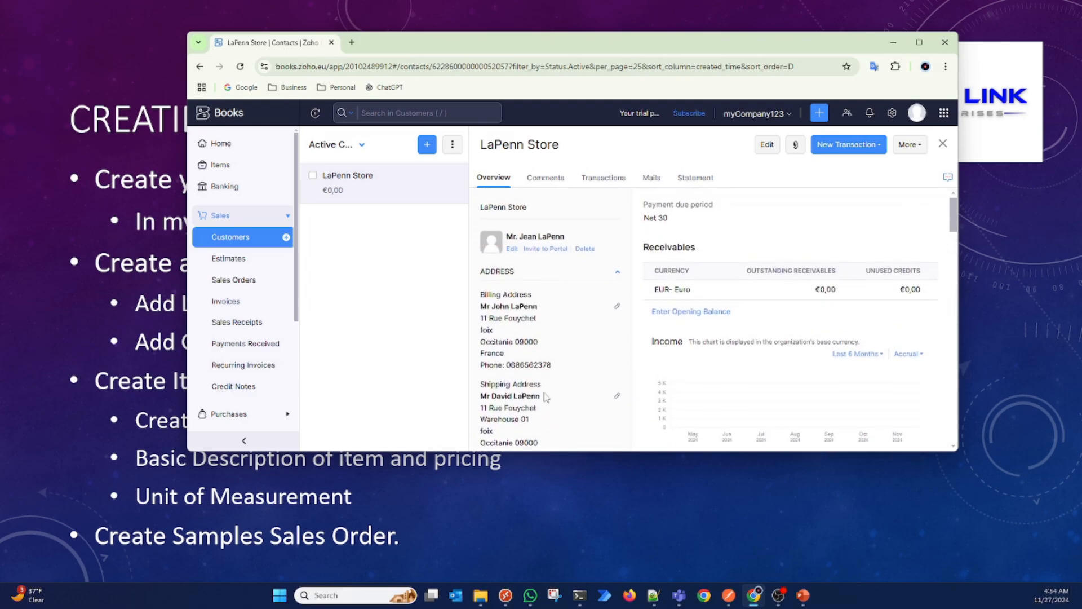
scroll(551, 358, down, 1)
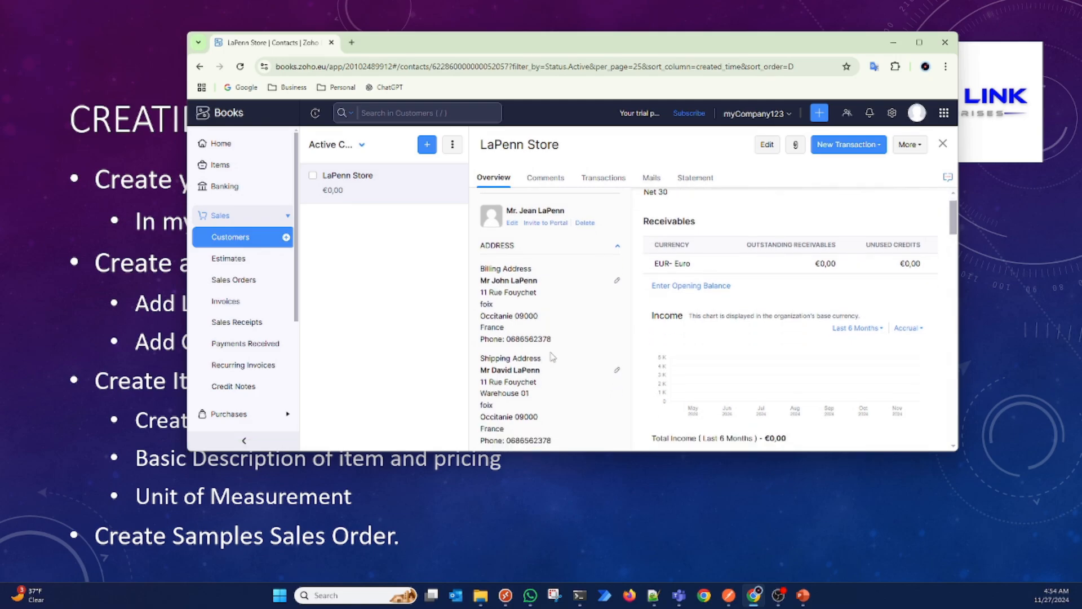
scroll(552, 357, down, 1)
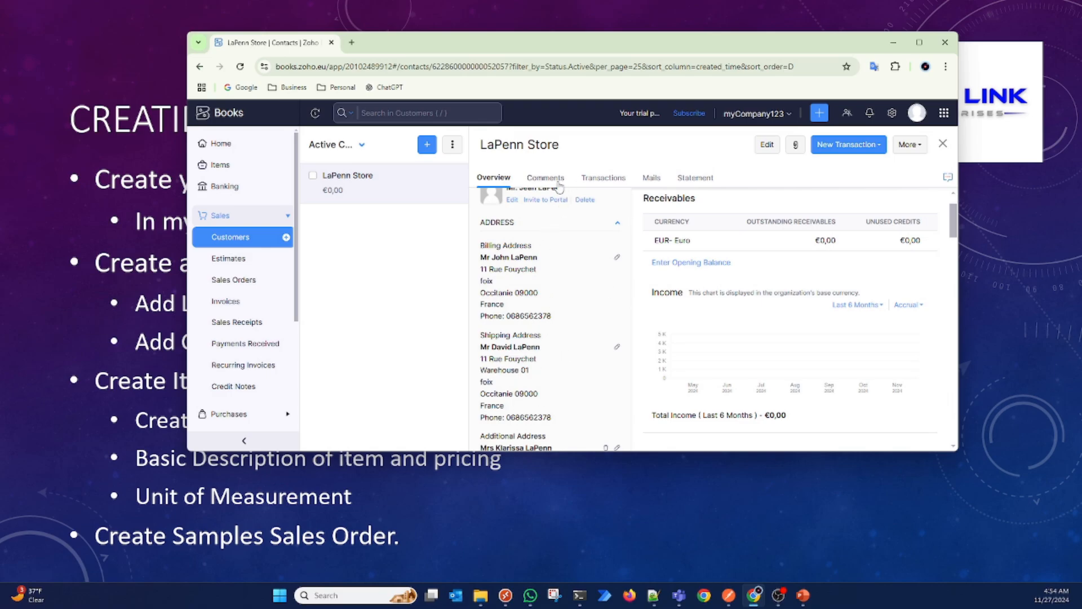
click(615, 186)
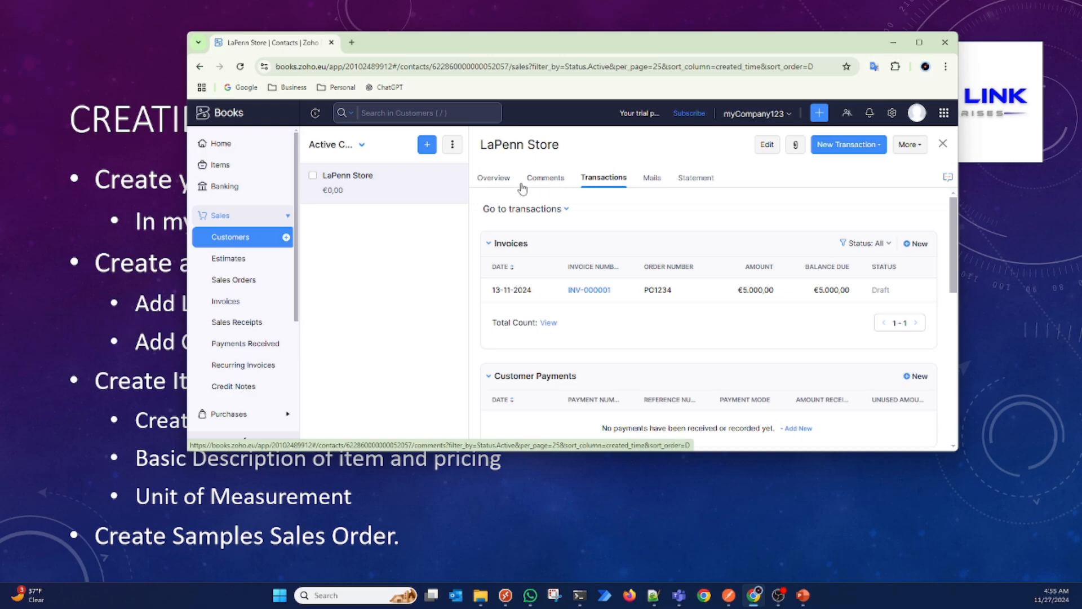
click(499, 179)
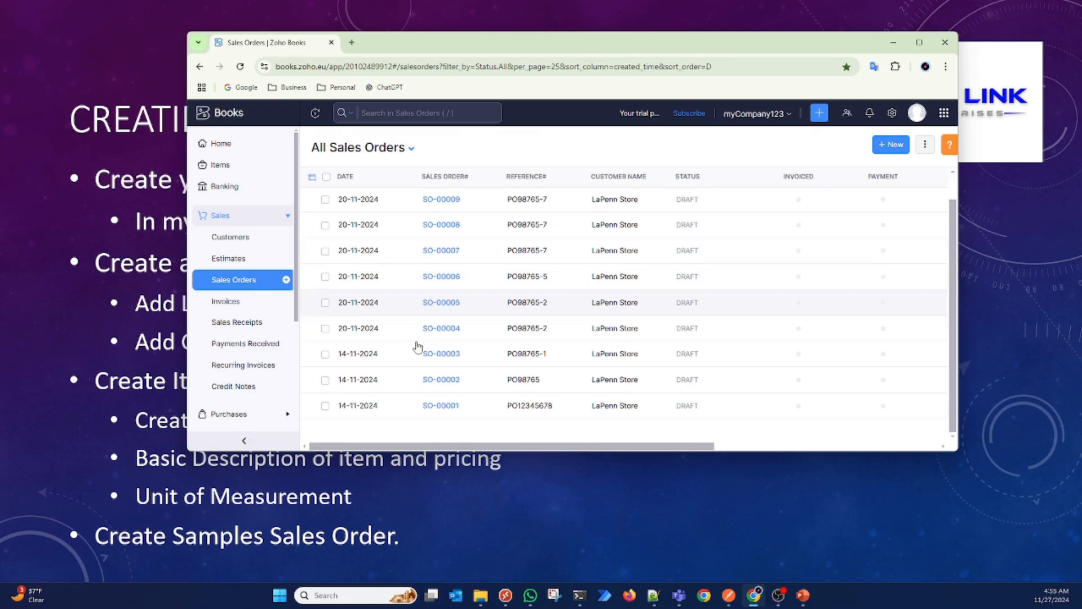
Step: Open the oldest LaPenn Store sales order and examine its line items, quantities, rates and total
scroll(451, 383, down, 1)
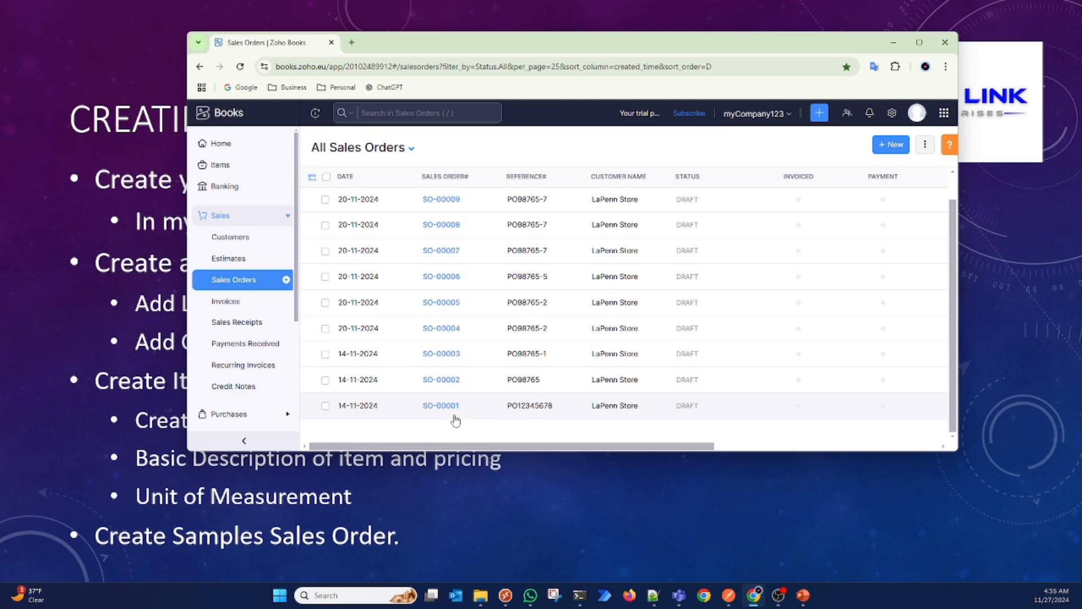
click(526, 407)
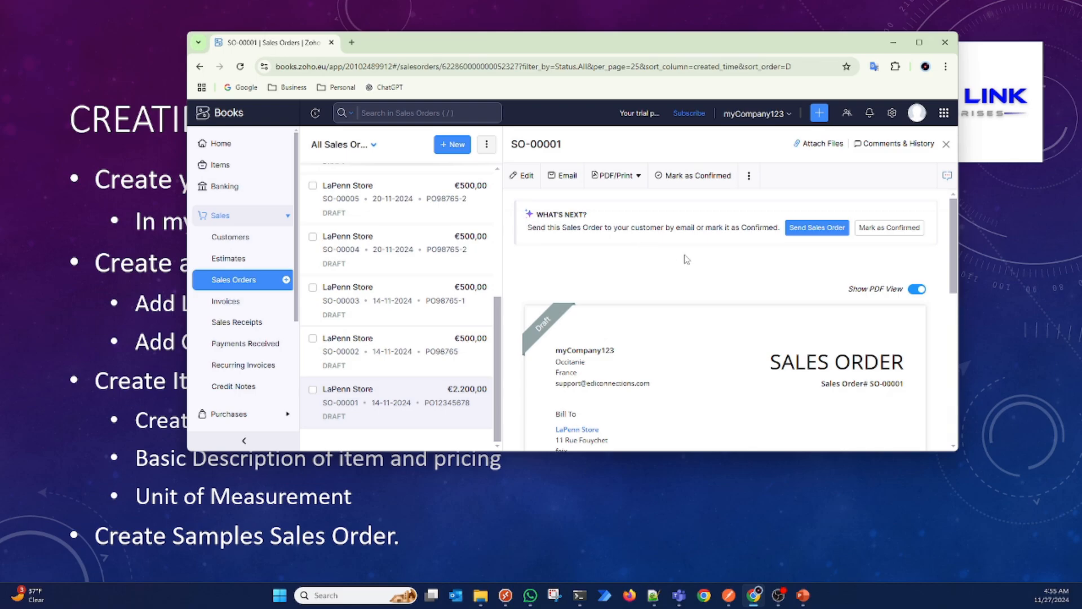
scroll(681, 333, down, 4)
scroll(679, 334, down, 3)
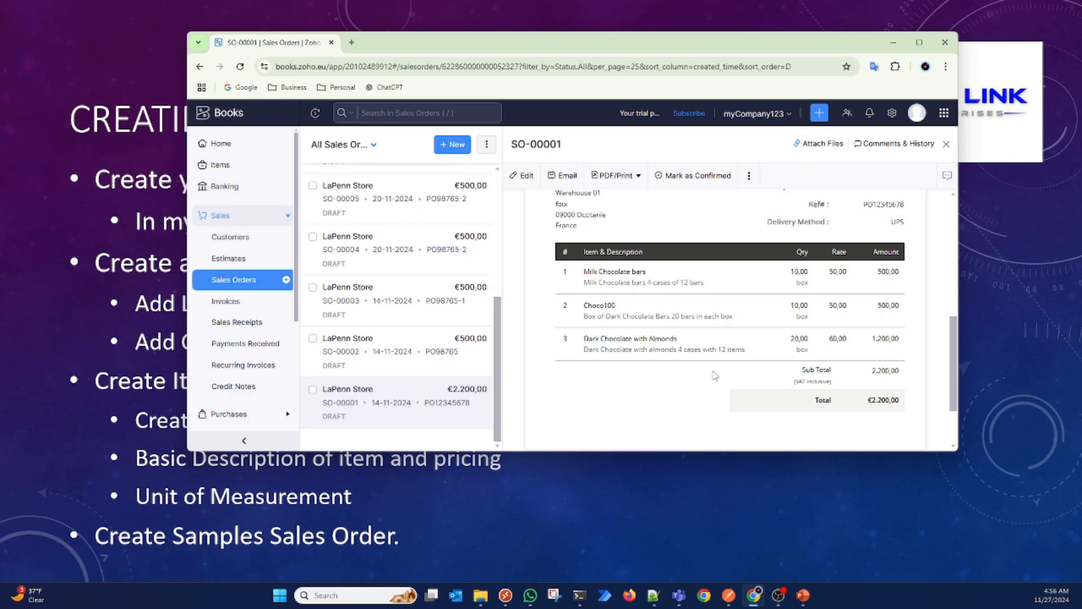
scroll(715, 375, up, 3)
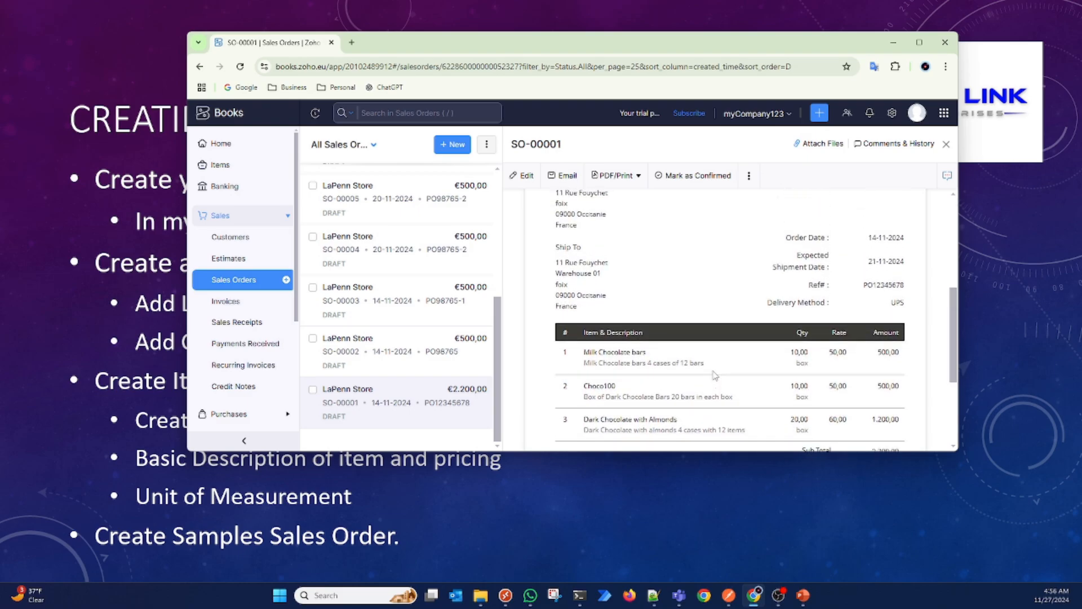
scroll(669, 252, up, 3)
scroll(669, 252, down, 5)
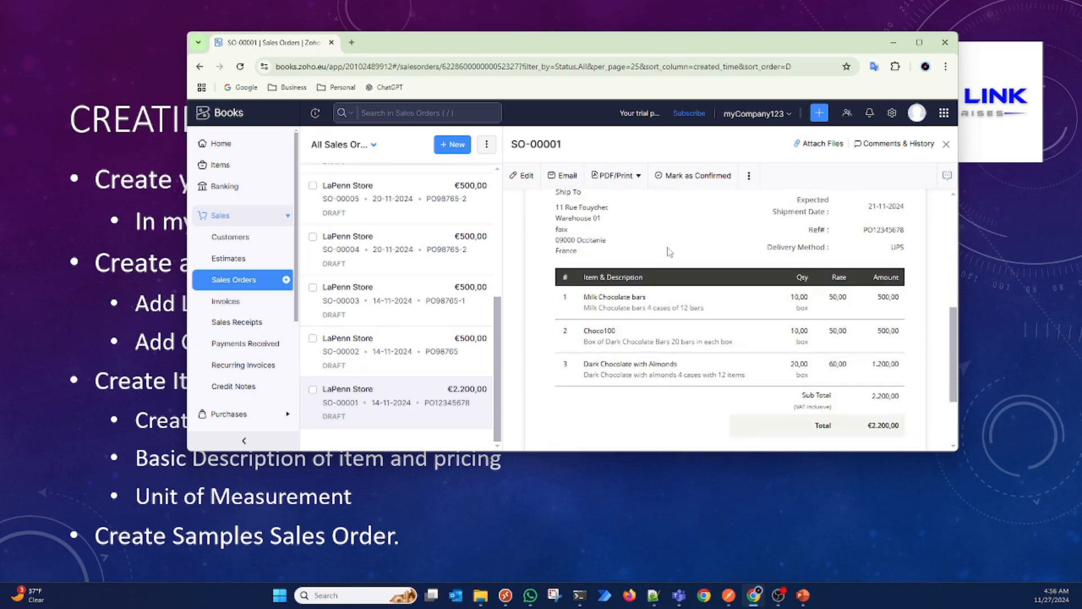
scroll(669, 252, down, 1)
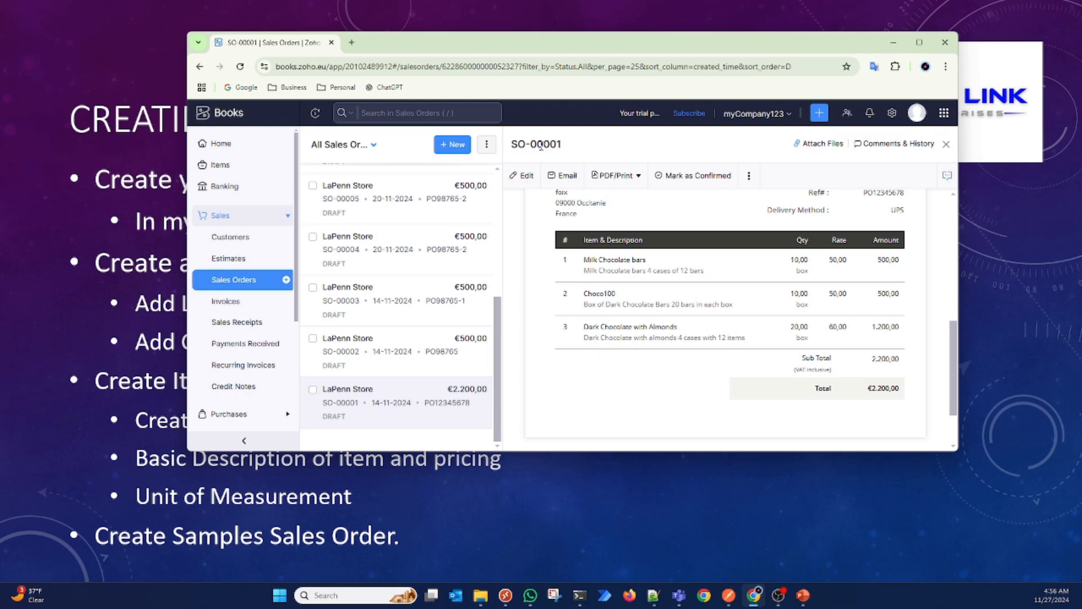
Step: Review the sales order's header, bill-to and ship-to addresses, dates, reference and delivery method
scroll(600, 254, up, 5)
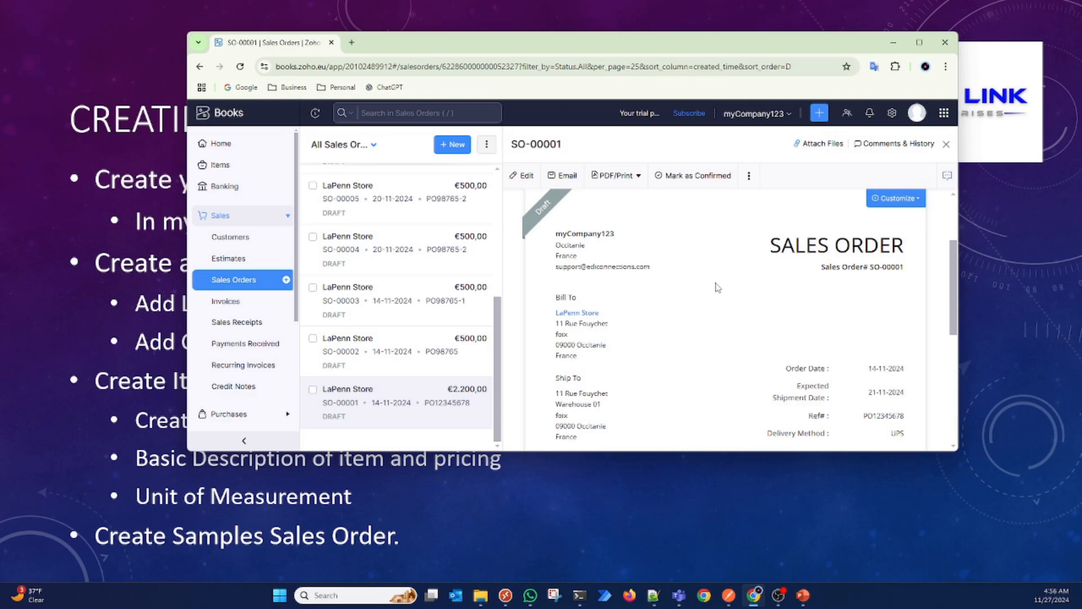
scroll(718, 288, up, 3)
scroll(717, 287, down, 1)
scroll(718, 288, down, 2)
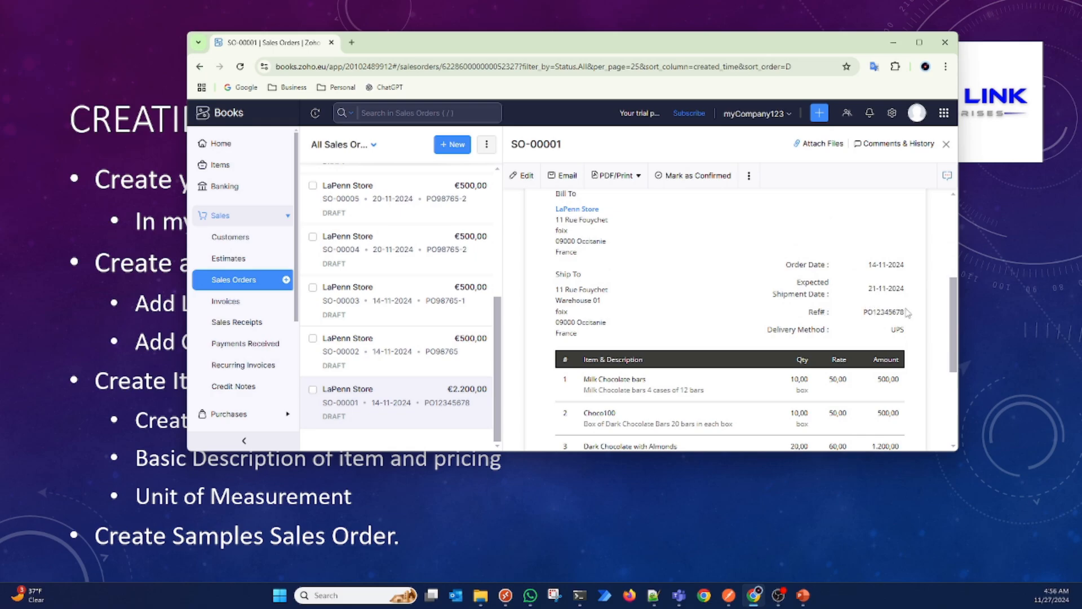
scroll(802, 304, up, 3)
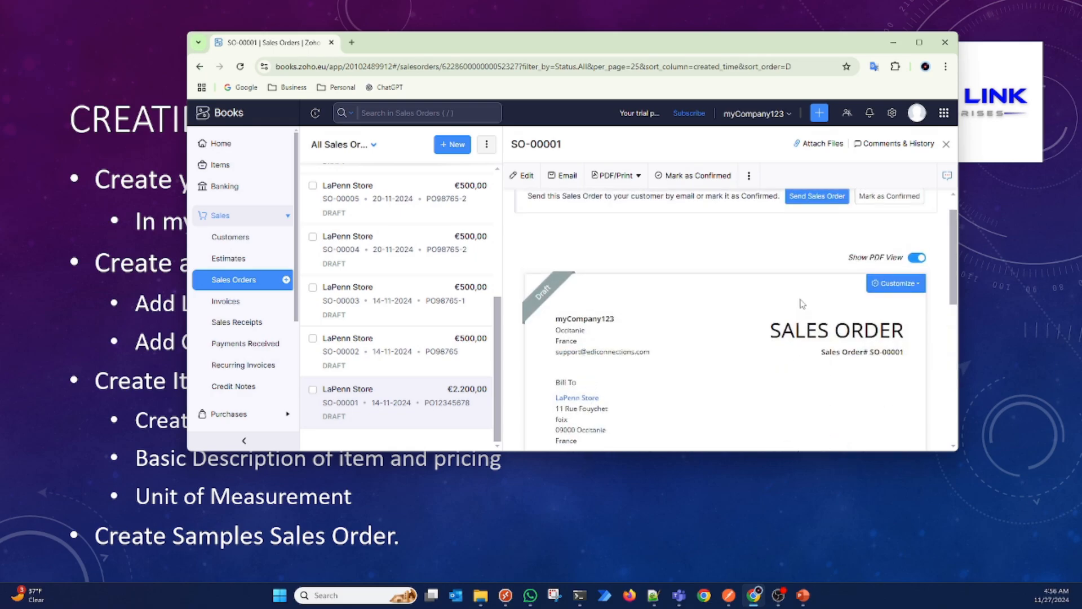
Step: Read sales order SO-00001 from its header down to the line items
scroll(802, 303, down, 3)
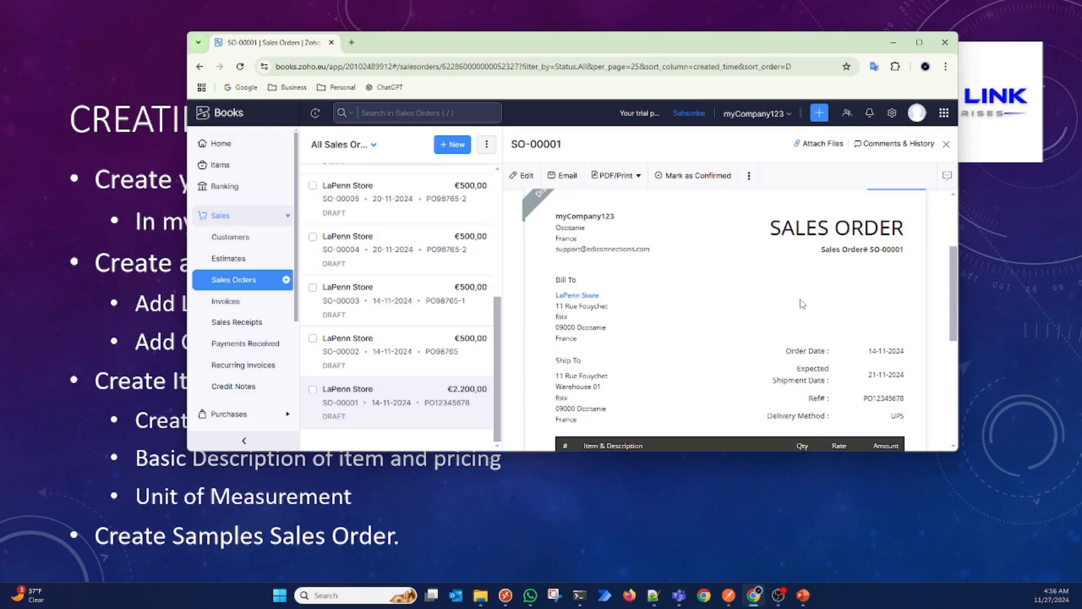
scroll(803, 303, down, 1)
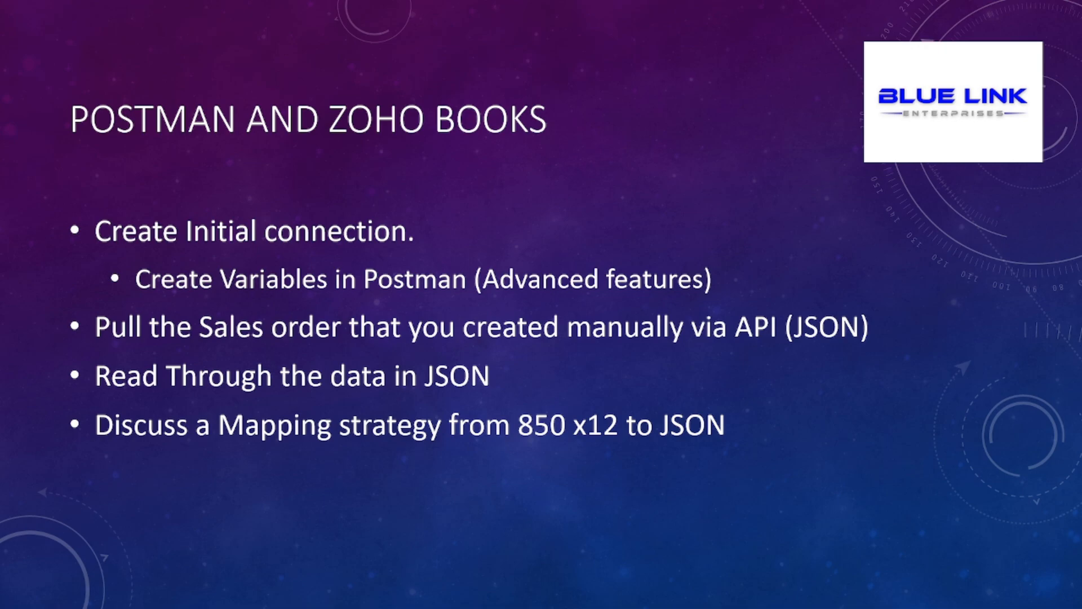
Step: Switch to Postman and examine the variables of the ZOHO_EDIConn collection
key(alt+Tab)
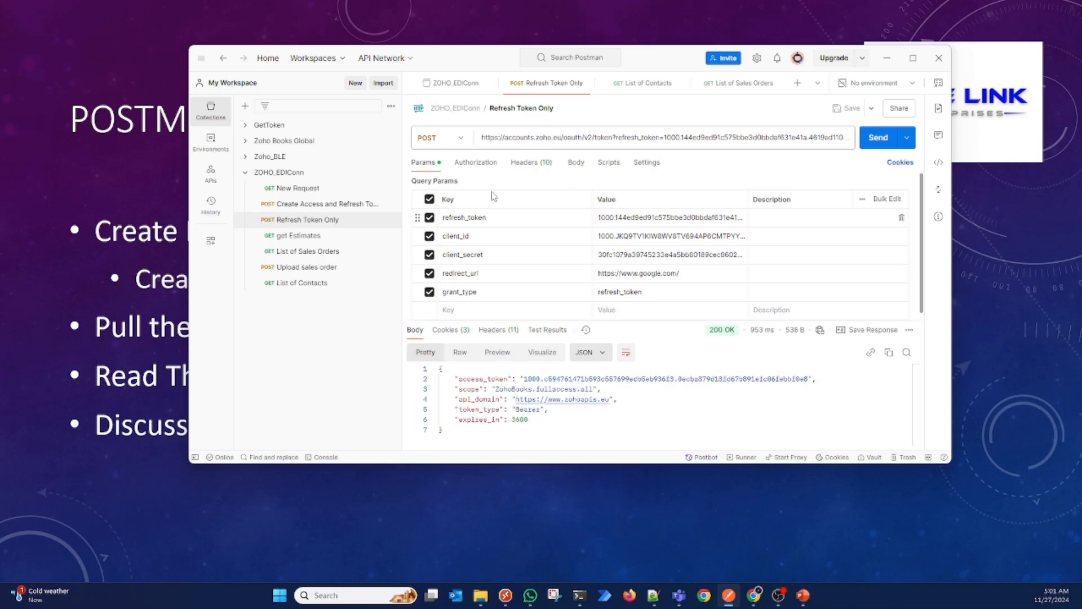
click(460, 85)
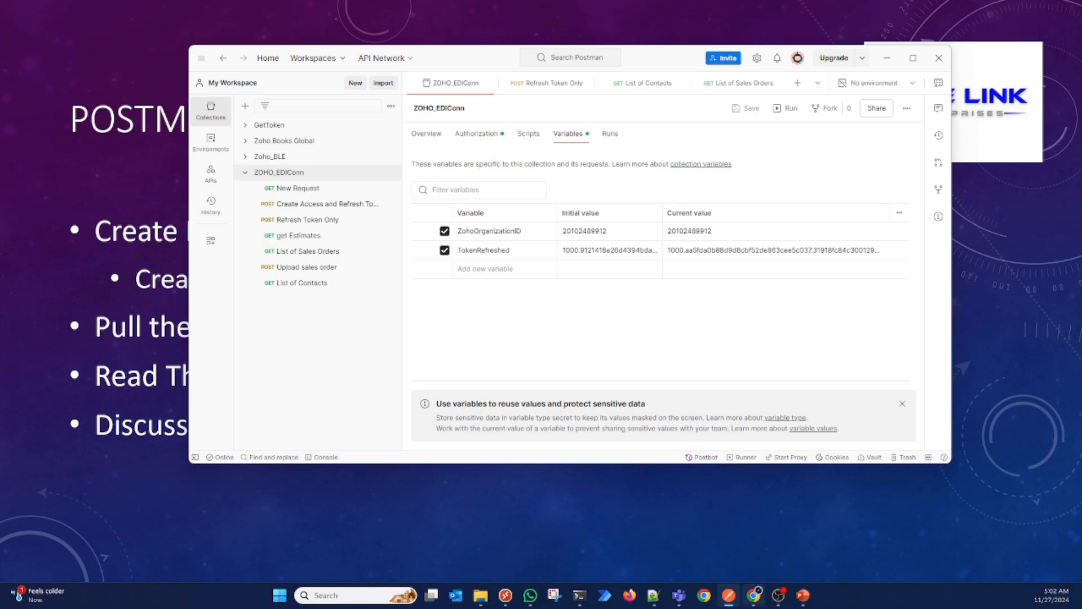
Step: Check the organization ID of myCompany123 in Zoho Books, close the organizations list, and return to Postman
click(754, 599)
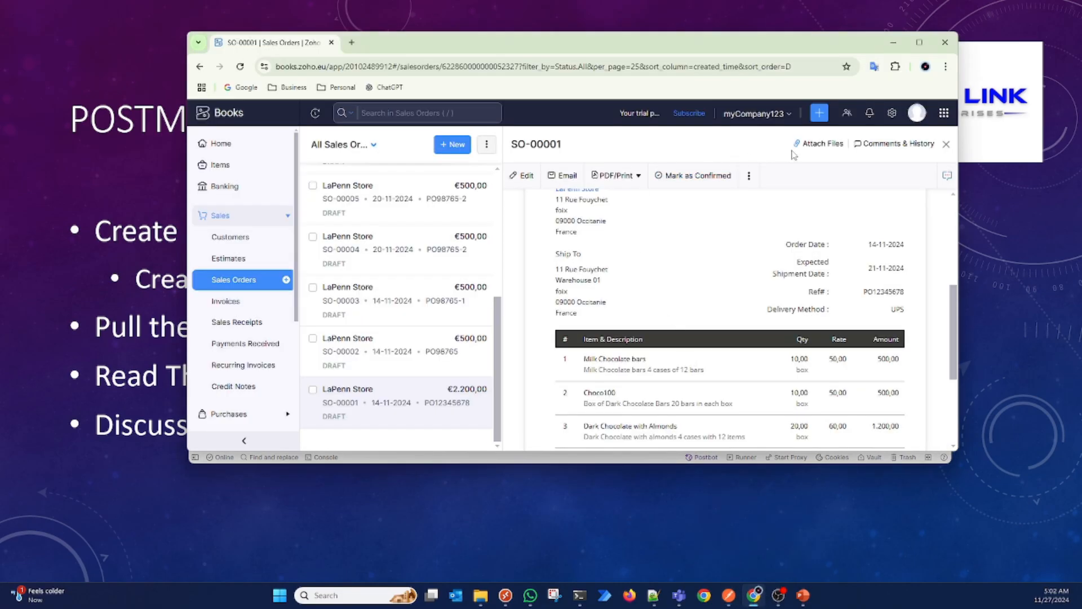
click(788, 116)
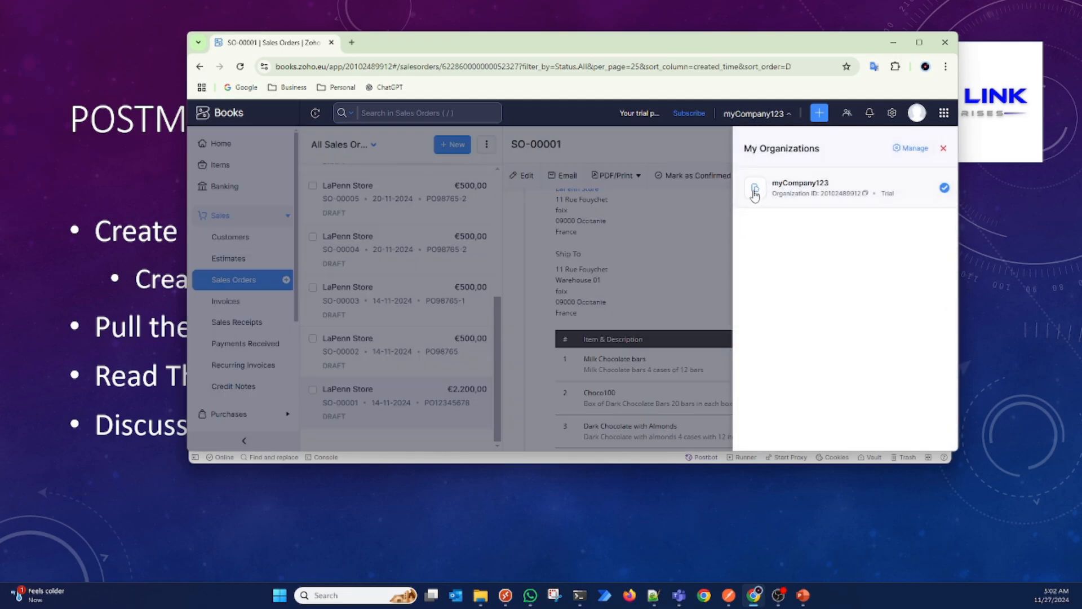
click(672, 143)
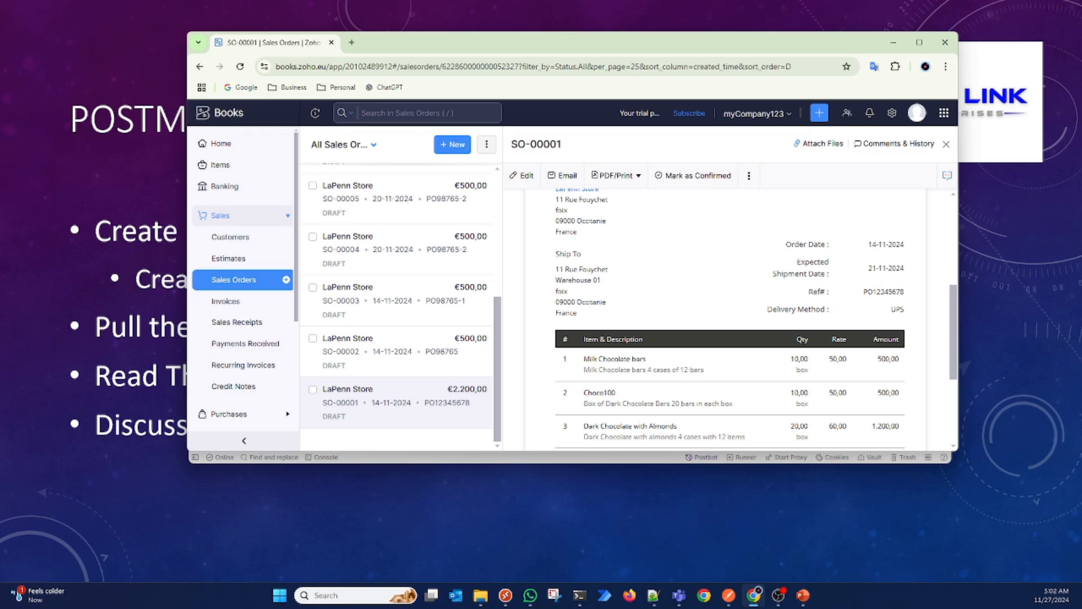
key(alt+Tab)
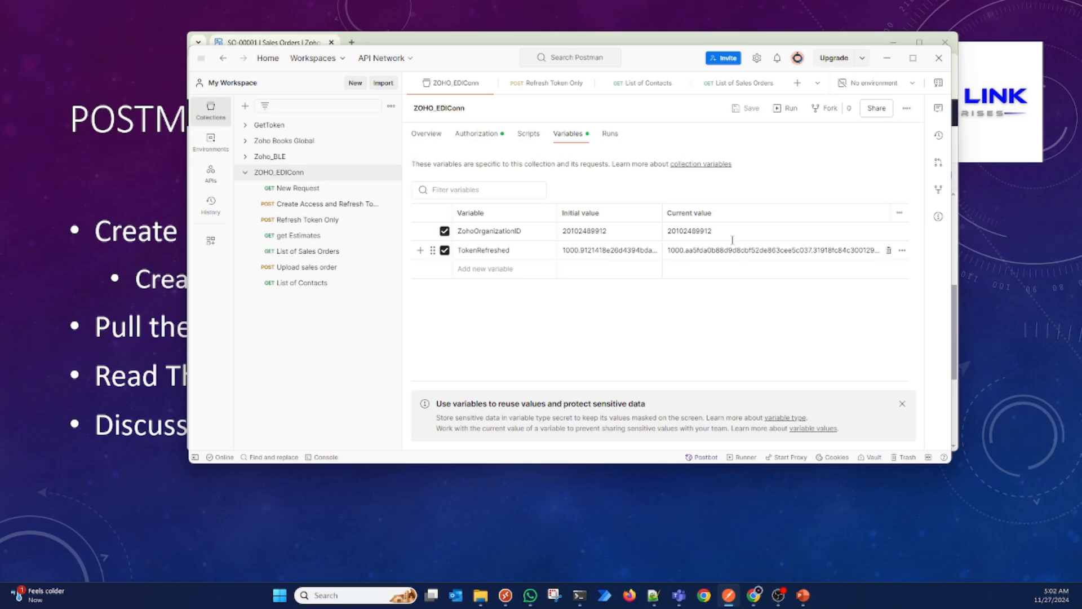
Step: Send the Refresh Token Only request and copy the new access token from its response
click(564, 89)
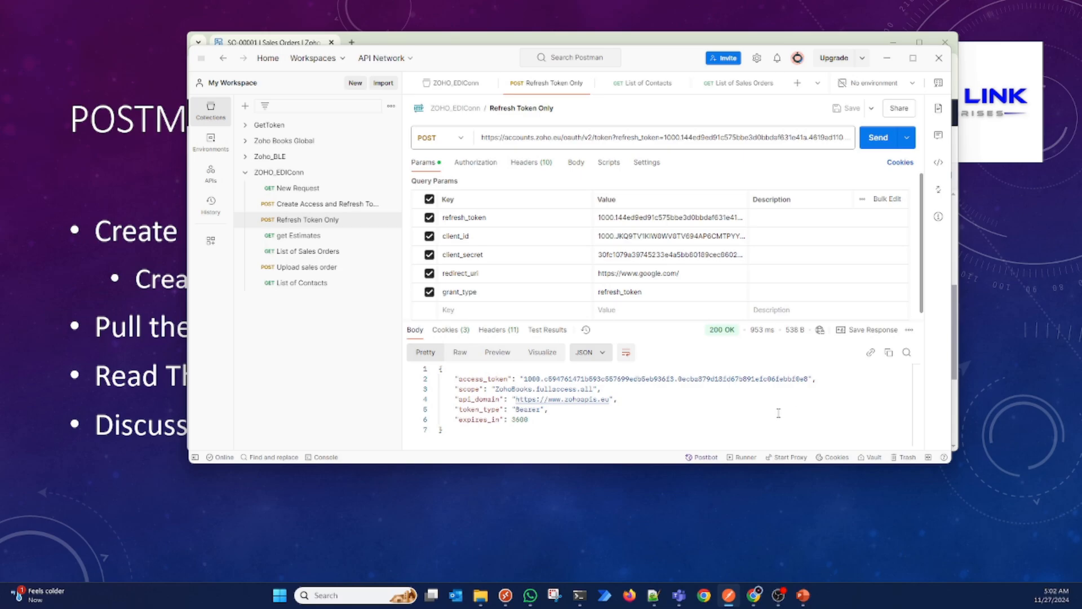
click(875, 144)
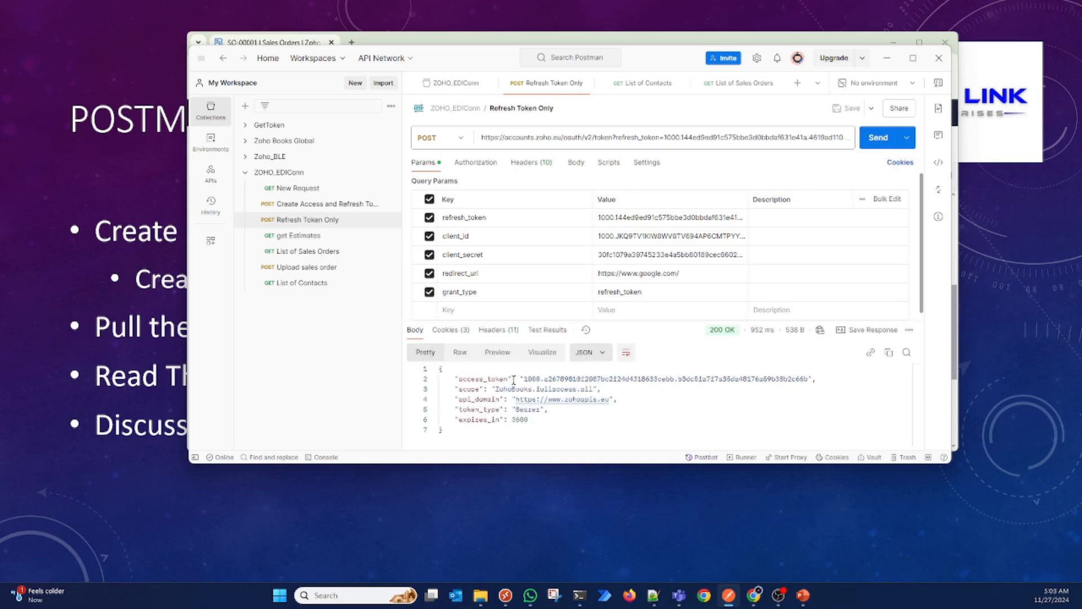
drag(526, 378, 810, 380)
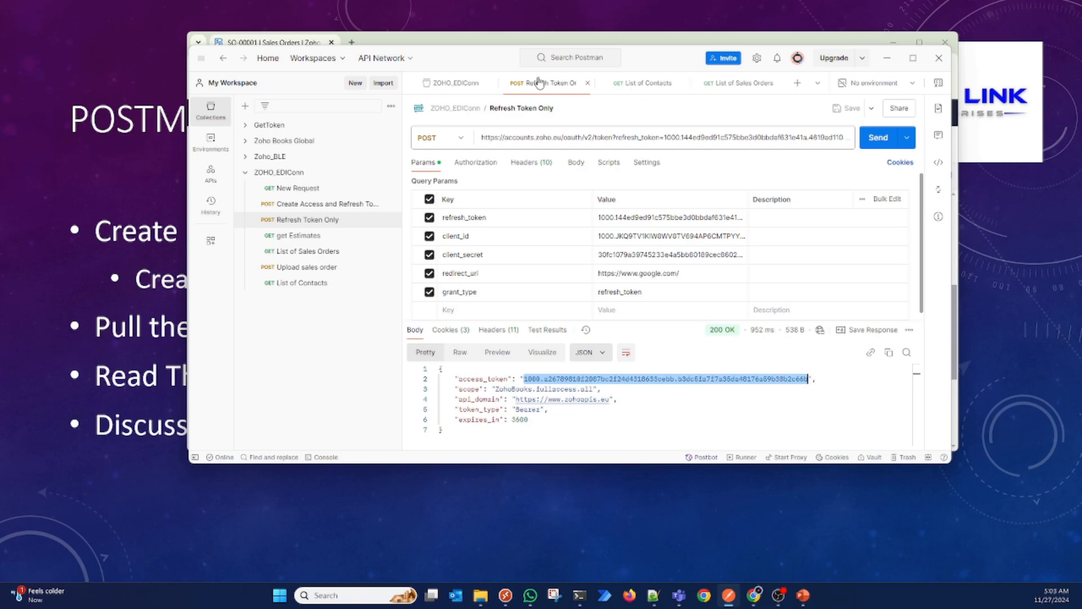
Step: Replace the current value of the TokenRefreshed collection variable with the copied access token and save the collection
click(452, 83)
double_click(742, 252)
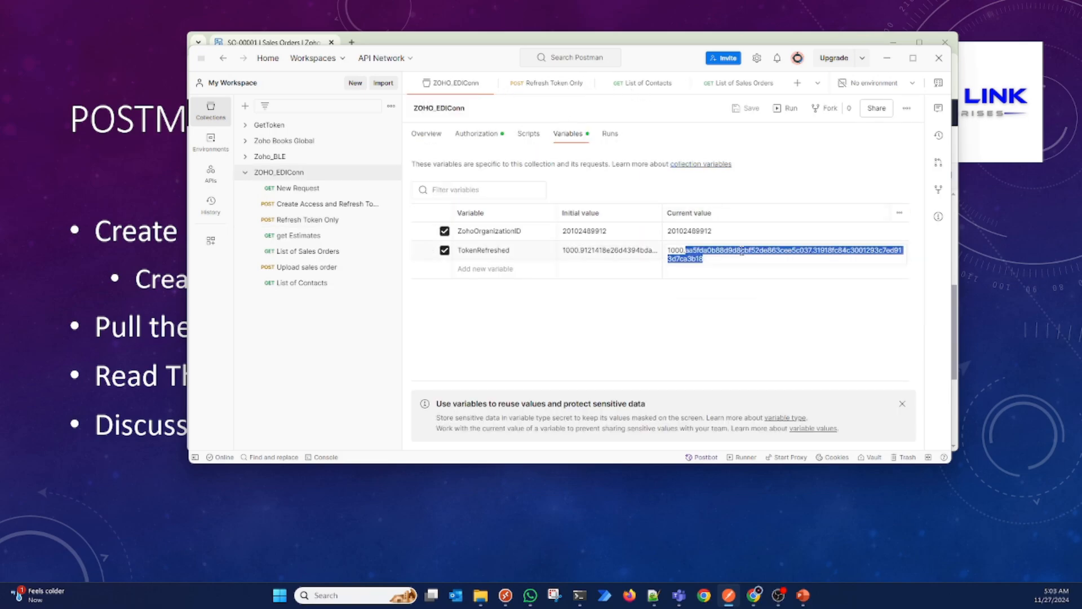
key(BackSpace)
key(BackSpace)
key(BackSpace)
key(BackSpace)
key(BackSpace)
key(BackSpace)
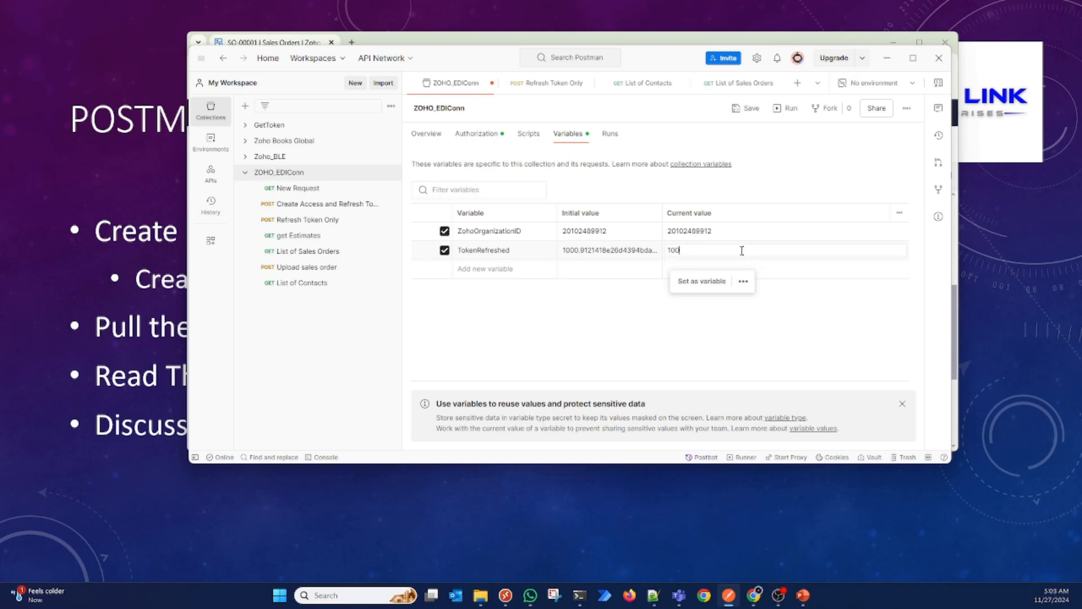
key(ctrl+v)
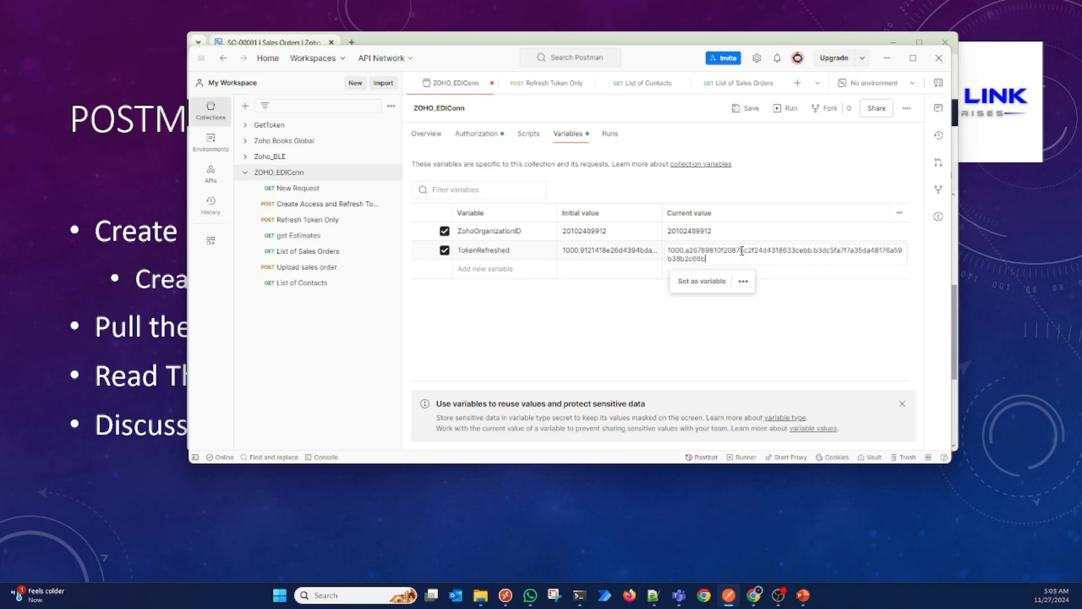
click(834, 338)
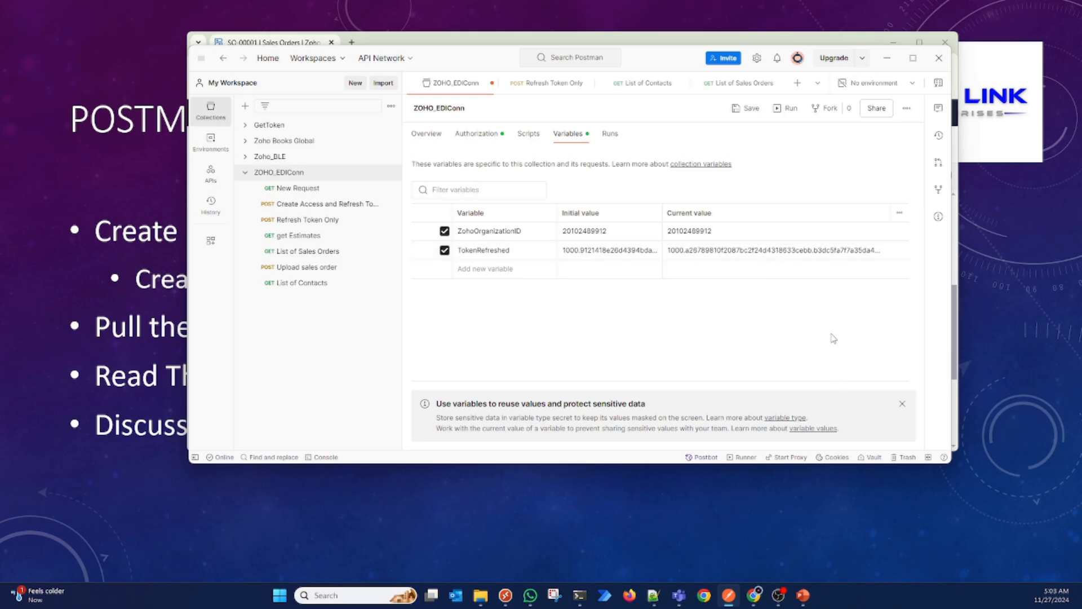
click(749, 107)
Step: Send the List of Contacts request and enlarge the request area to show its organization_id query parameter
click(658, 89)
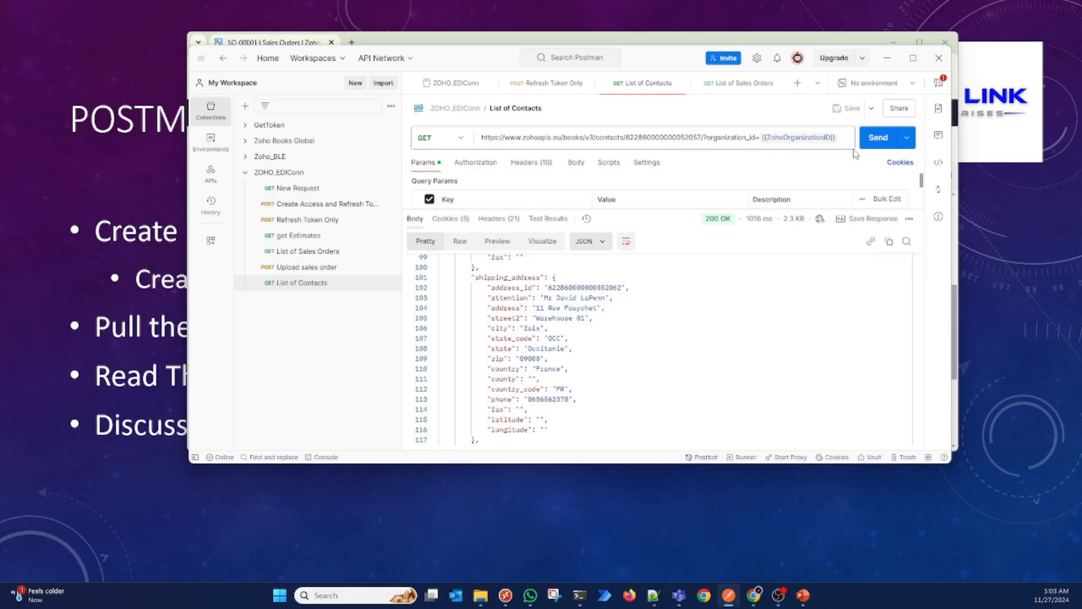
click(884, 141)
drag(661, 209, 652, 288)
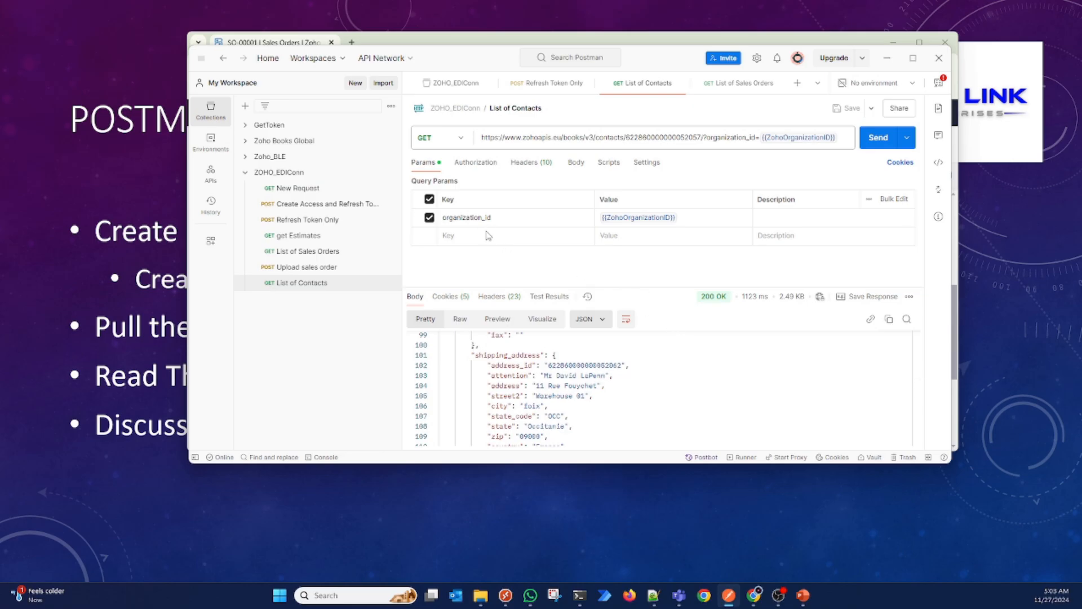
Step: Examine the contact ID, contact and company names, portal status and customer type at the start of the JSON response
scroll(636, 379, up, 7)
scroll(637, 382, up, 20)
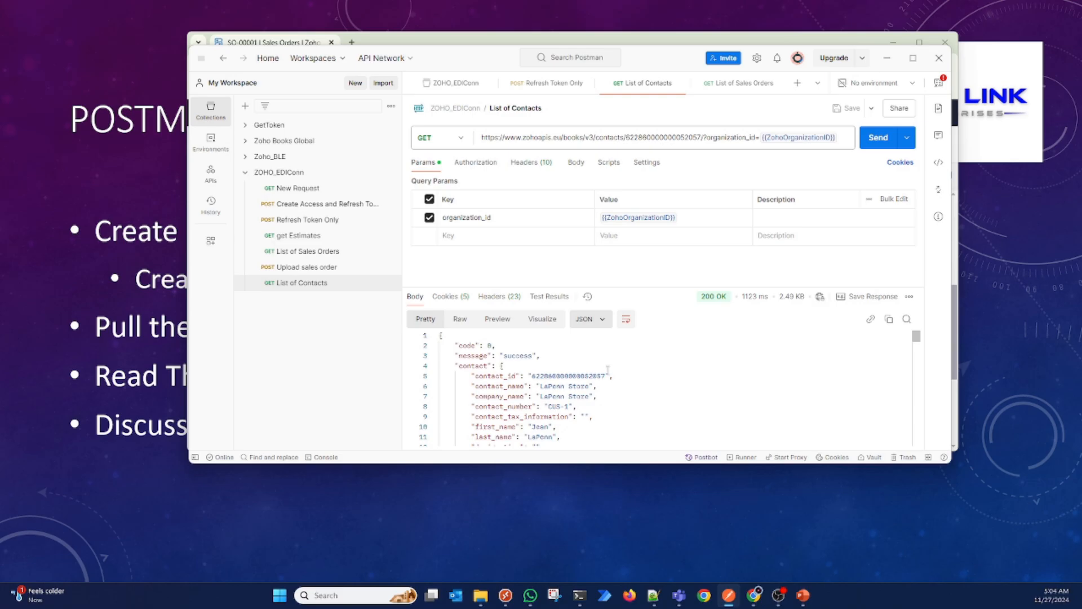
double_click(573, 377)
scroll(573, 385, down, 4)
scroll(574, 379, down, 5)
scroll(573, 374, down, 8)
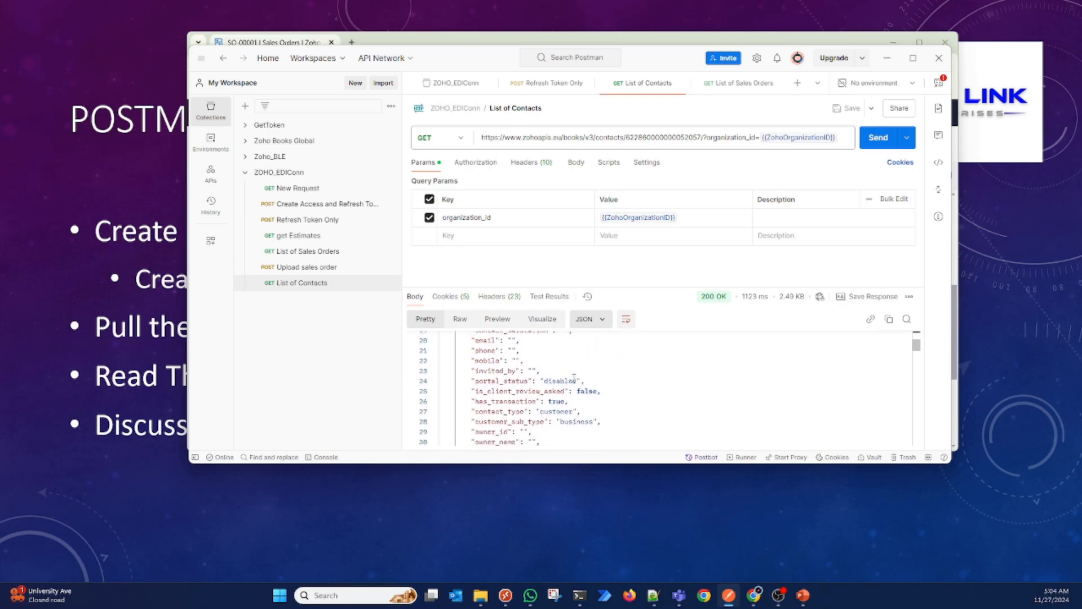
scroll(574, 379, down, 6)
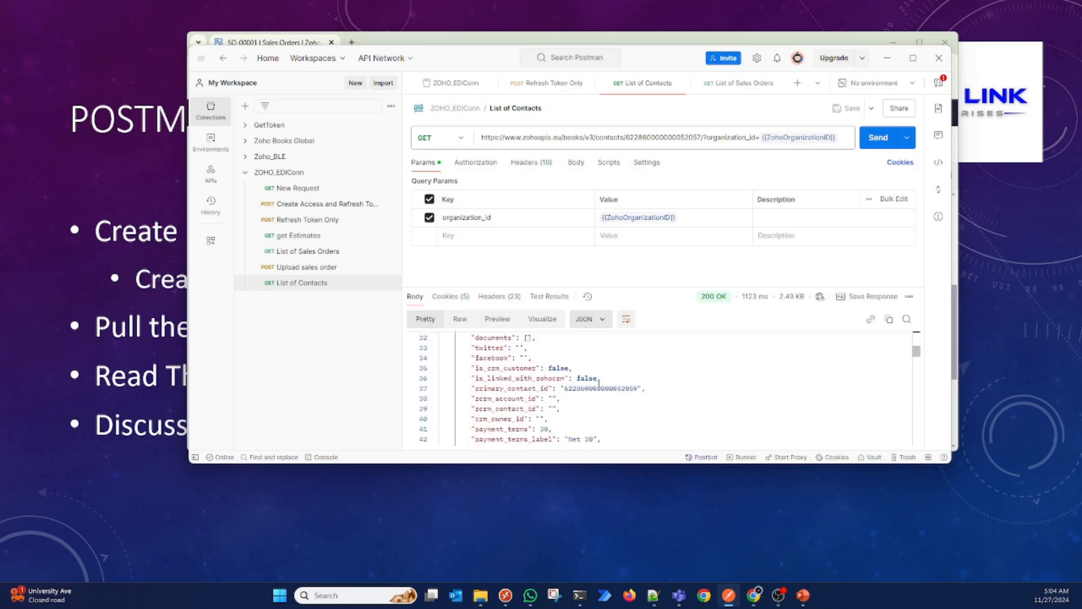
Step: Examine the contact's payment terms, currency ID and code, outstanding balances and tax fields in the response
scroll(599, 383, down, 3)
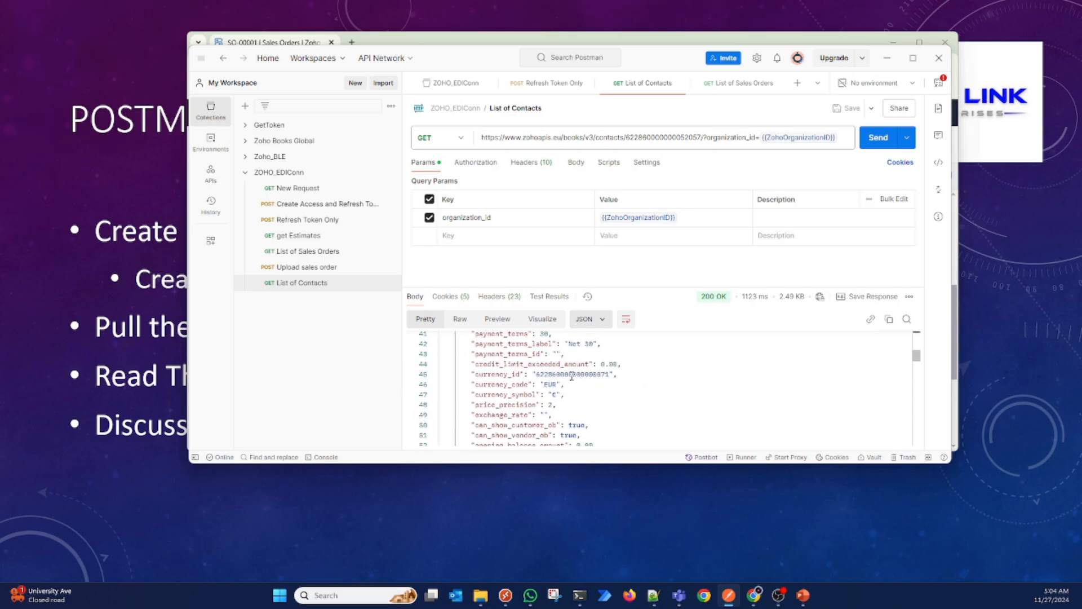
scroll(572, 376, down, 3)
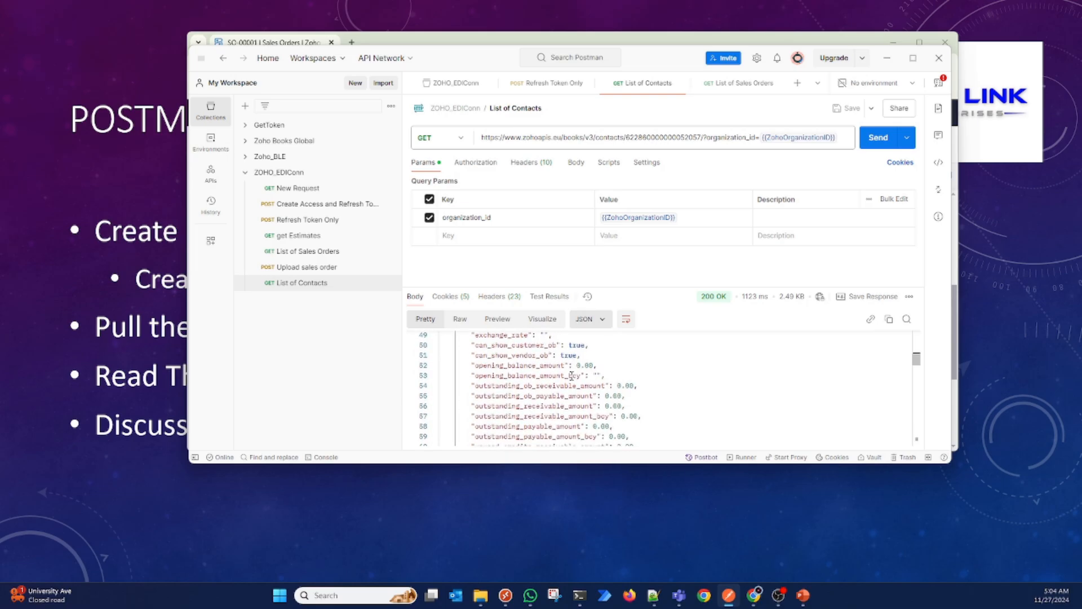
scroll(572, 376, up, 3)
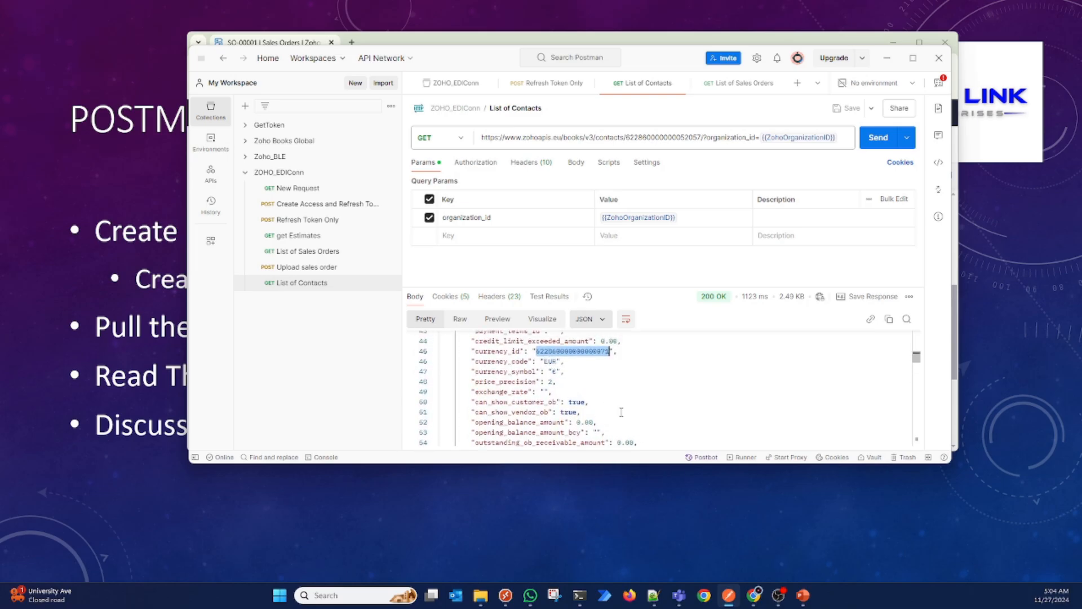
scroll(617, 408, down, 3)
scroll(622, 412, down, 6)
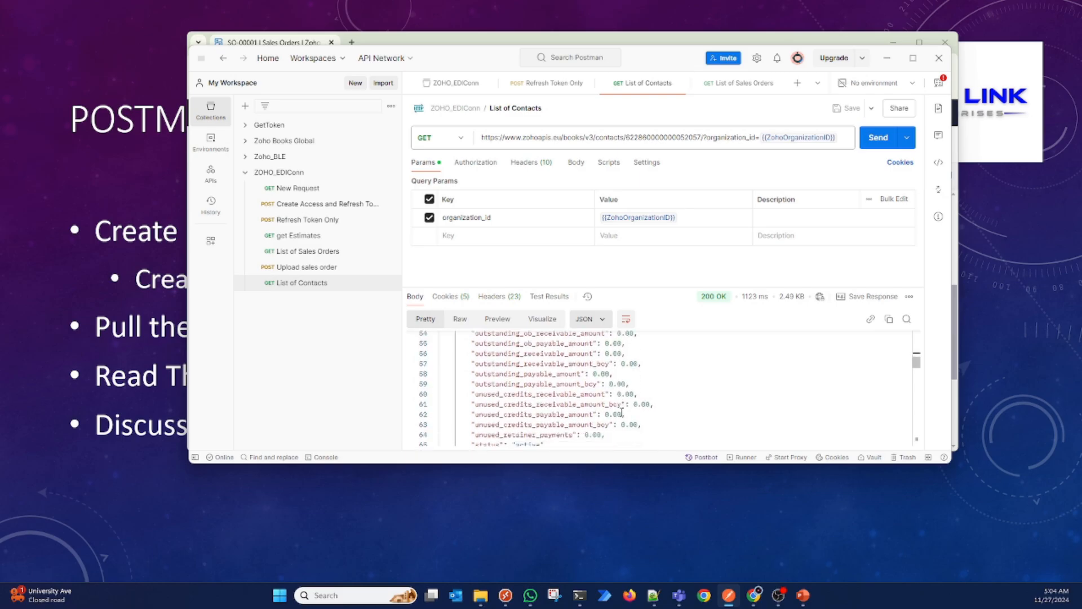
scroll(622, 412, down, 5)
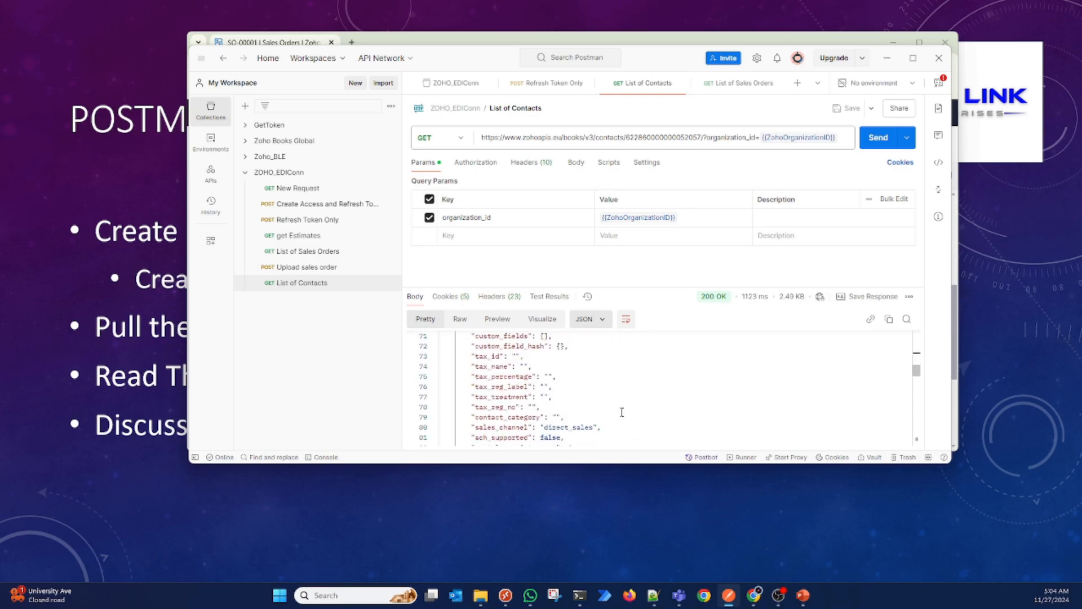
scroll(621, 413, down, 1)
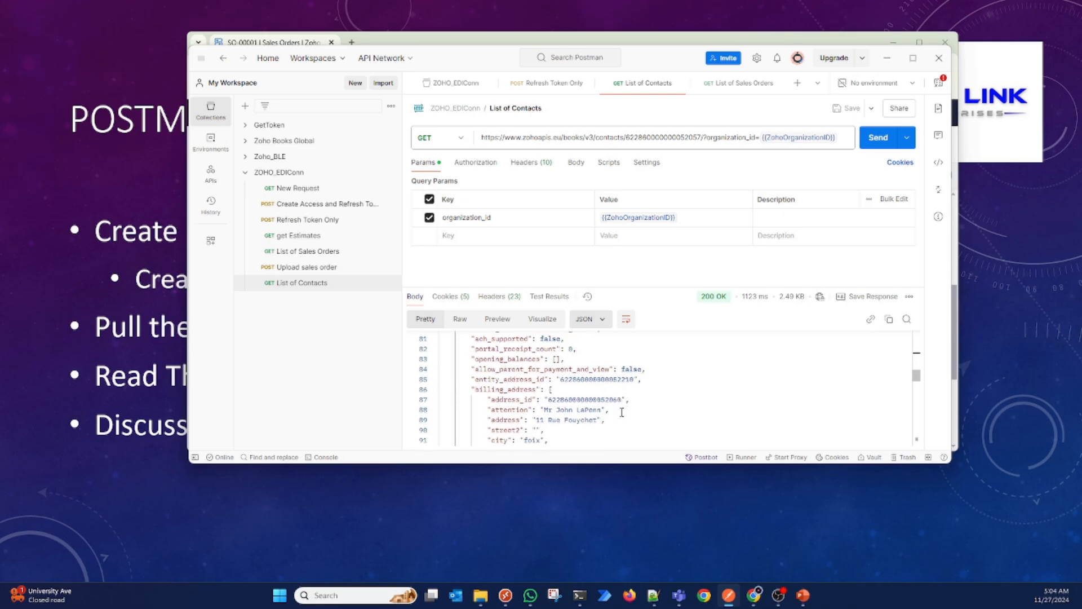
Step: Highlight the entity address ID and the billing and shipping address IDs, and read the address details
double_click(633, 378)
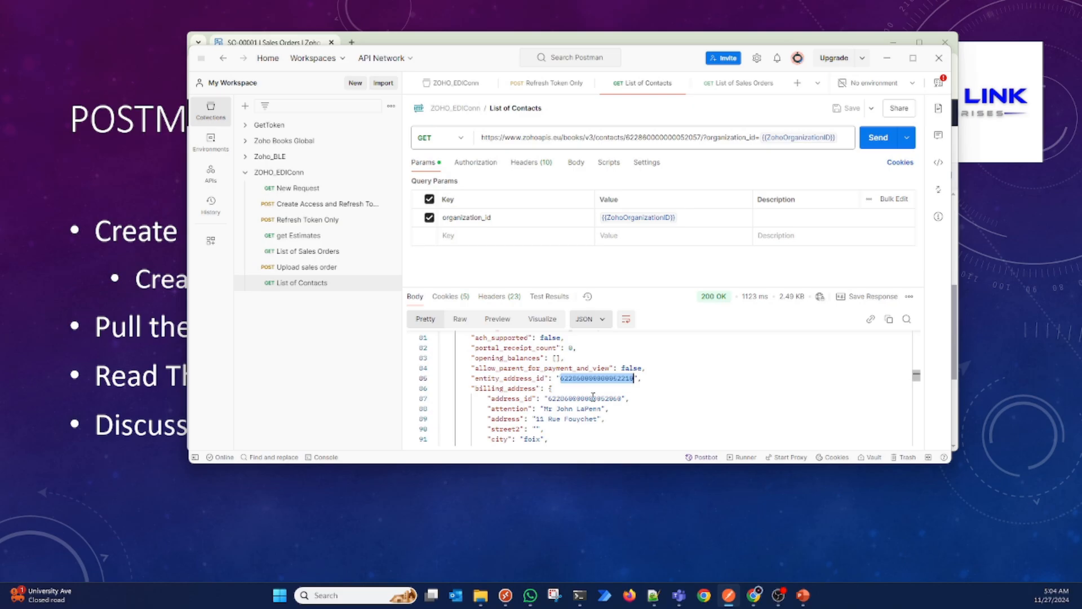
double_click(593, 398)
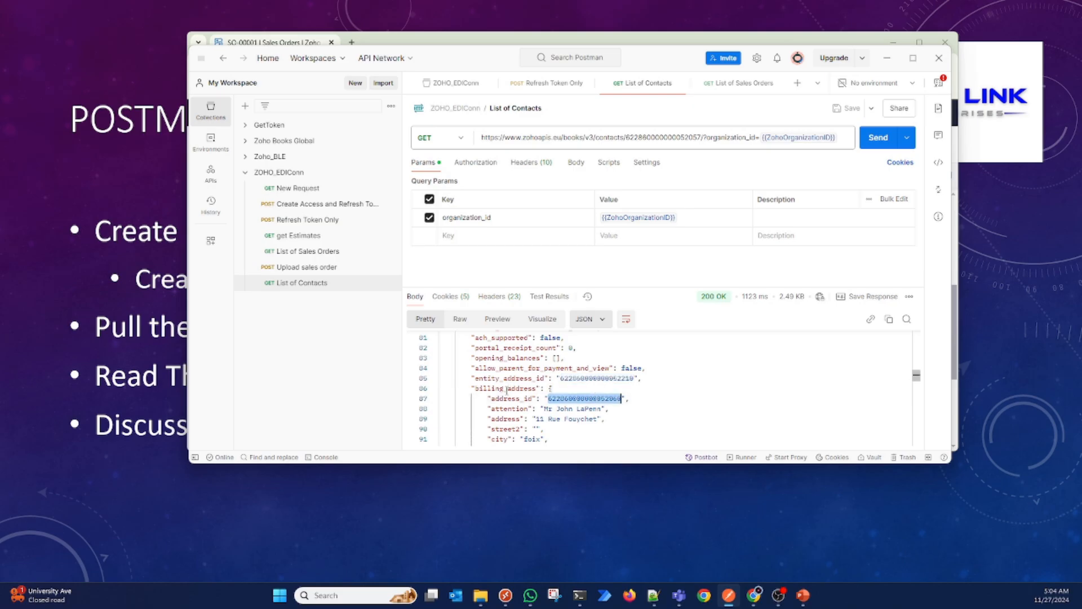
scroll(532, 389, down, 5)
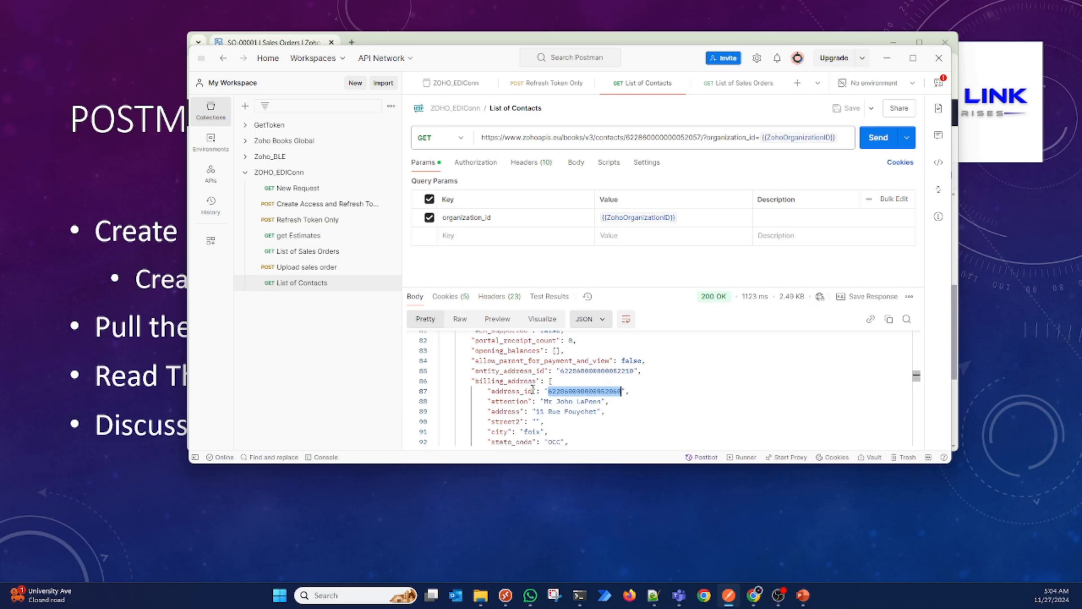
double_click(597, 399)
scroll(597, 404, down, 2)
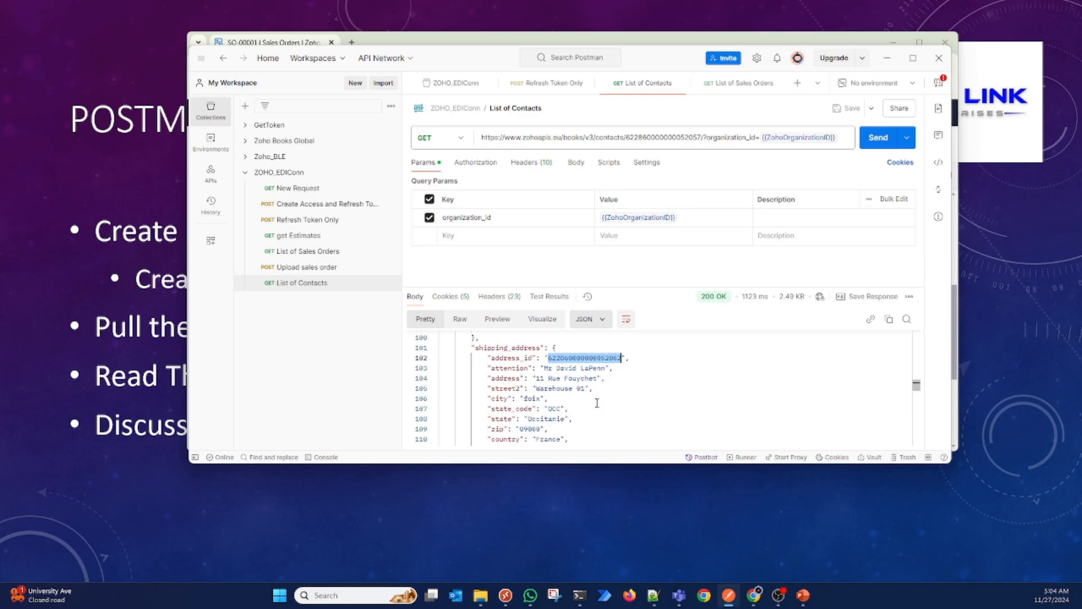
Step: Highlight the contact person ID under contact_persons and read the contact person's remaining fields
scroll(597, 403, down, 4)
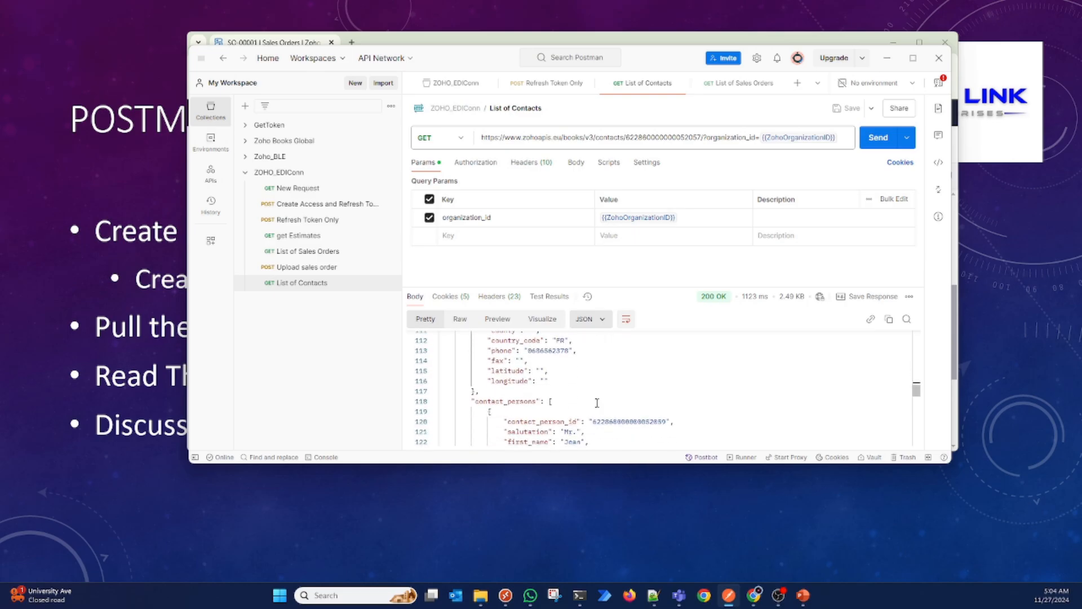
scroll(597, 403, down, 1)
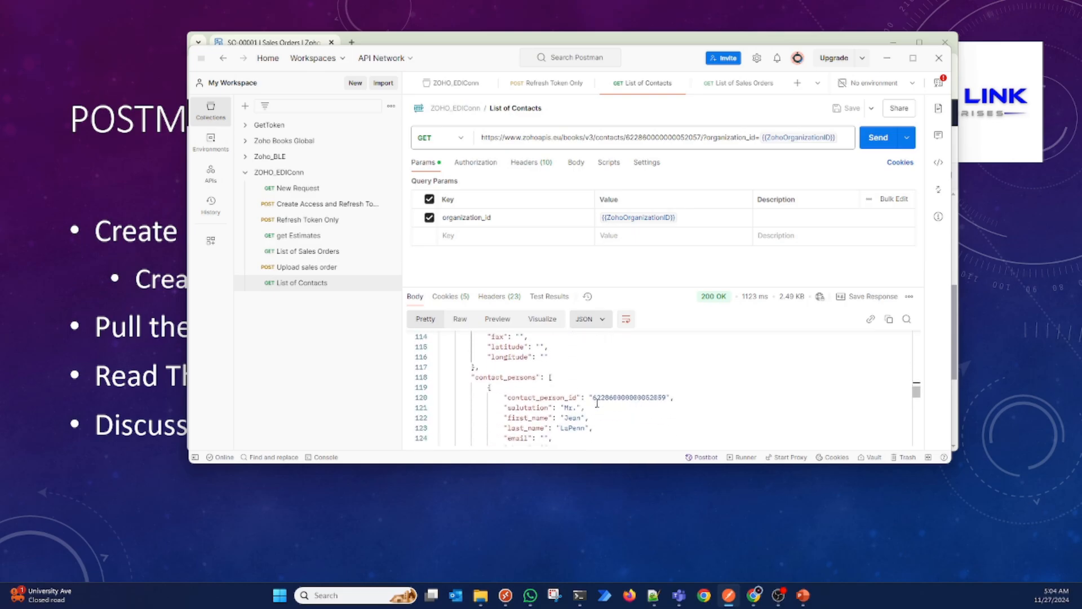
double_click(638, 398)
scroll(638, 398, down, 4)
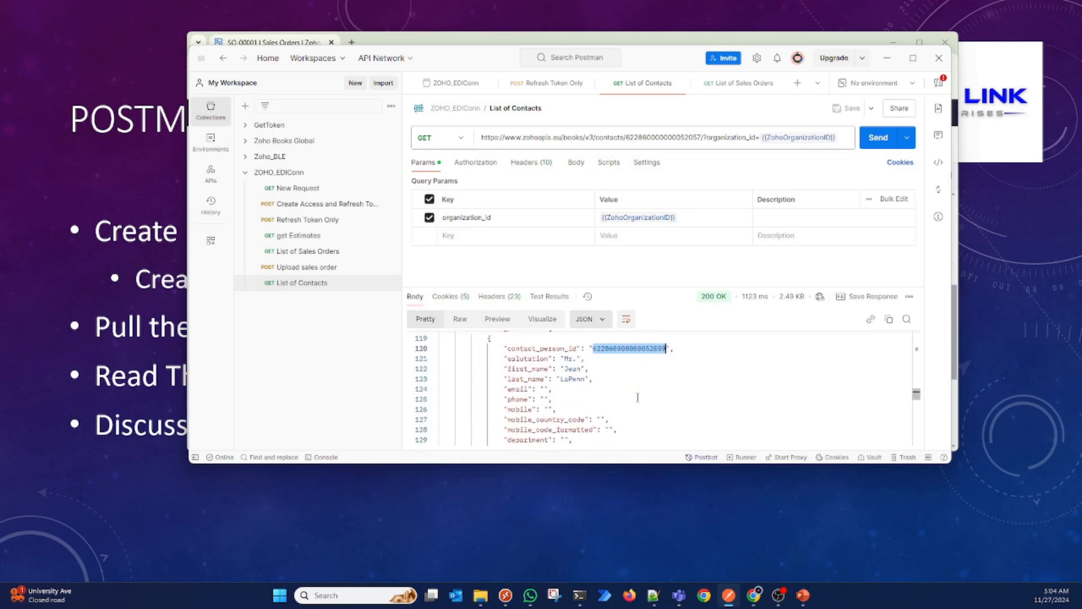
scroll(638, 397, down, 4)
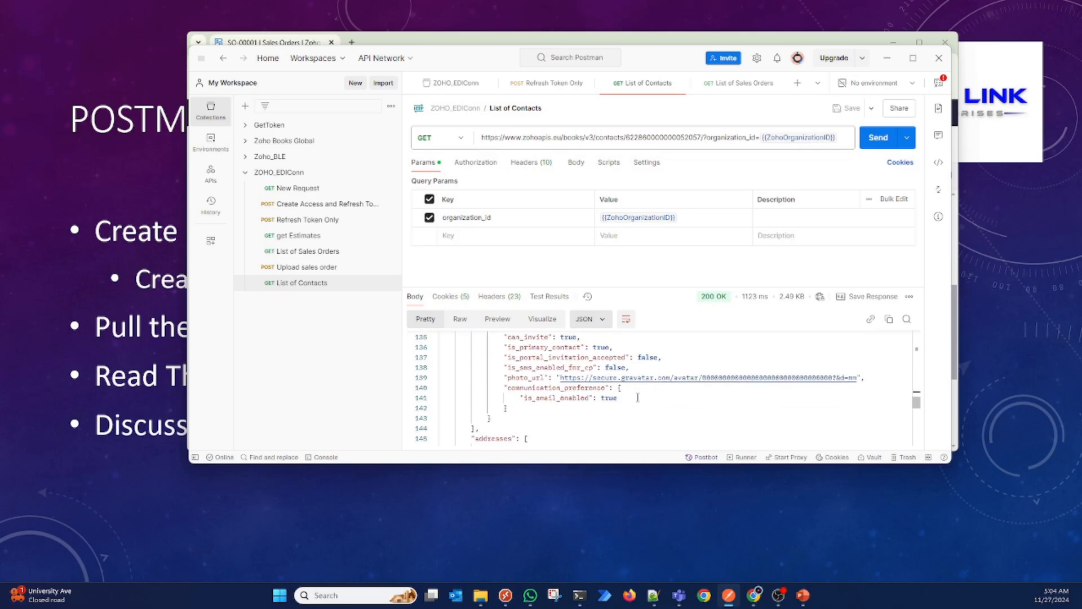
Step: Locate the contact's addresses list in the JSON response and highlight the address ID of its entry
scroll(638, 397, down, 3)
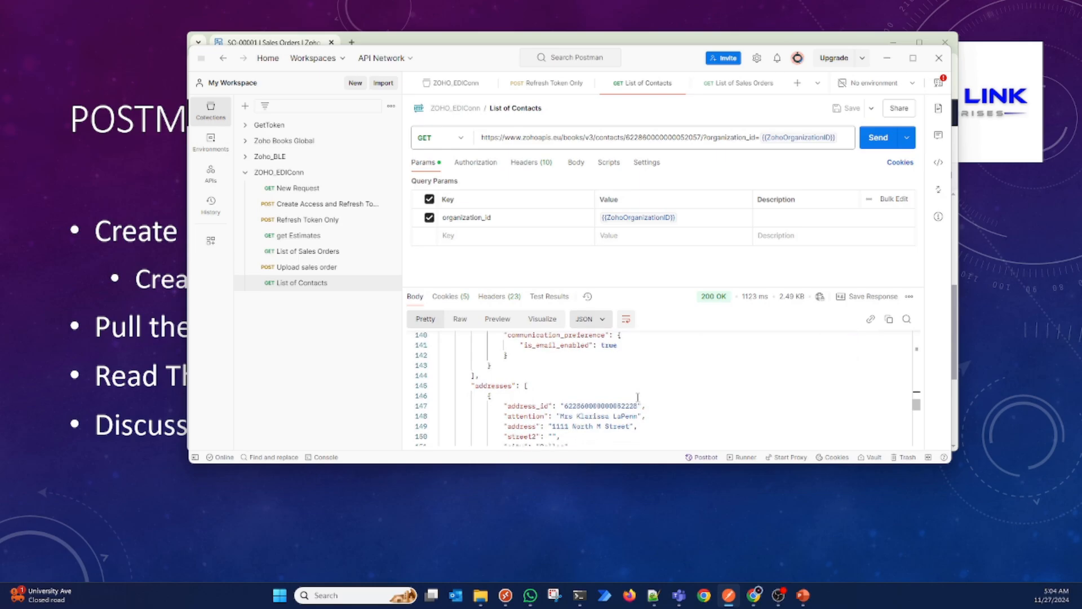
scroll(638, 398, down, 1)
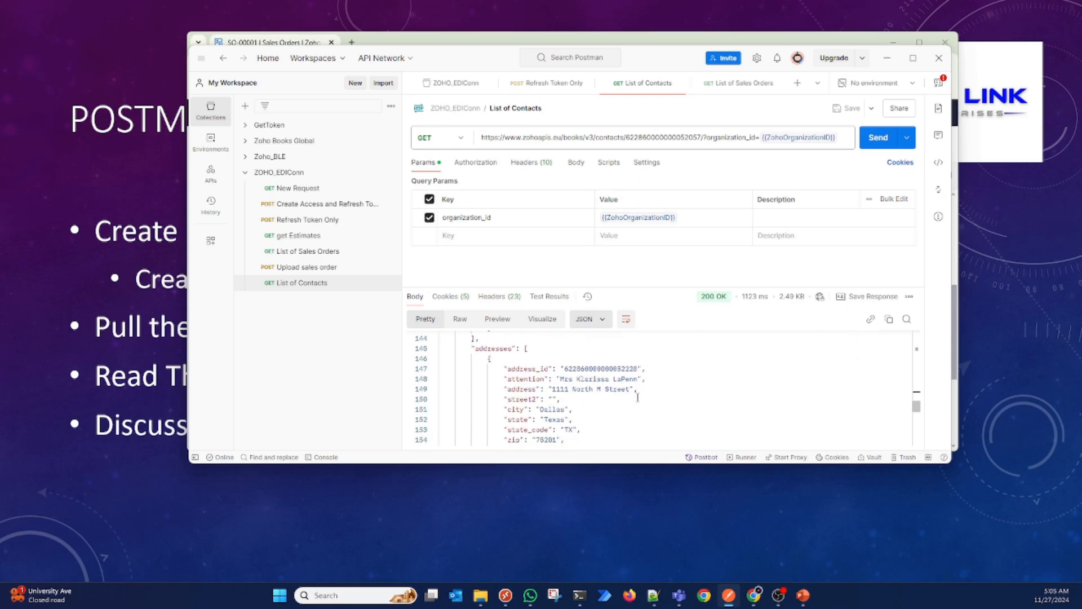
double_click(620, 376)
double_click(614, 367)
Step: Highlight the address IDs under shipping_address and billing_address to compare them with the addresses entry
scroll(614, 367, up, 5)
scroll(614, 365, up, 9)
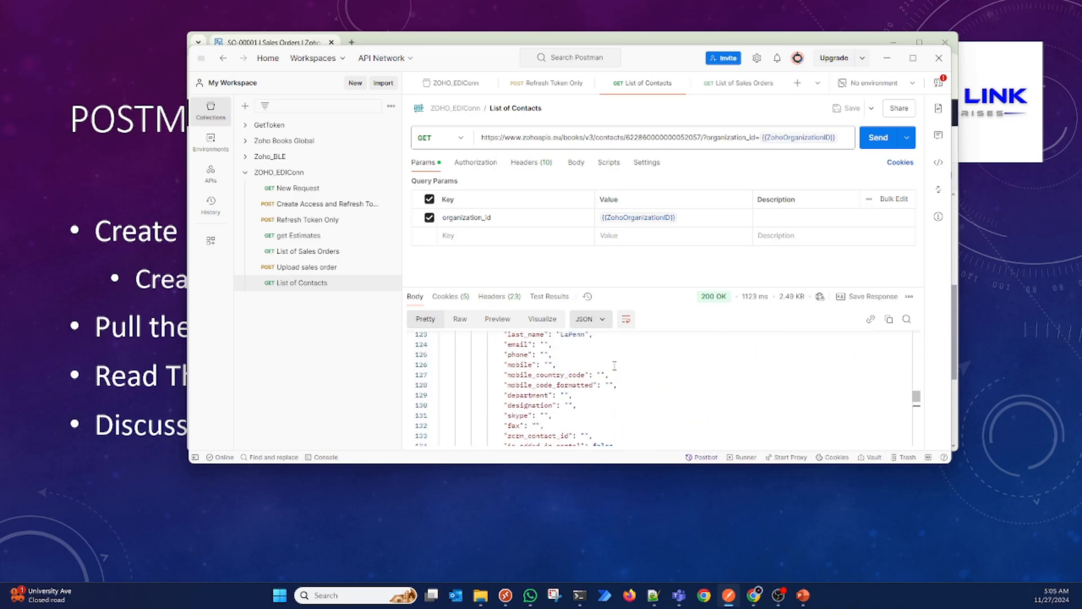
scroll(615, 365, up, 5)
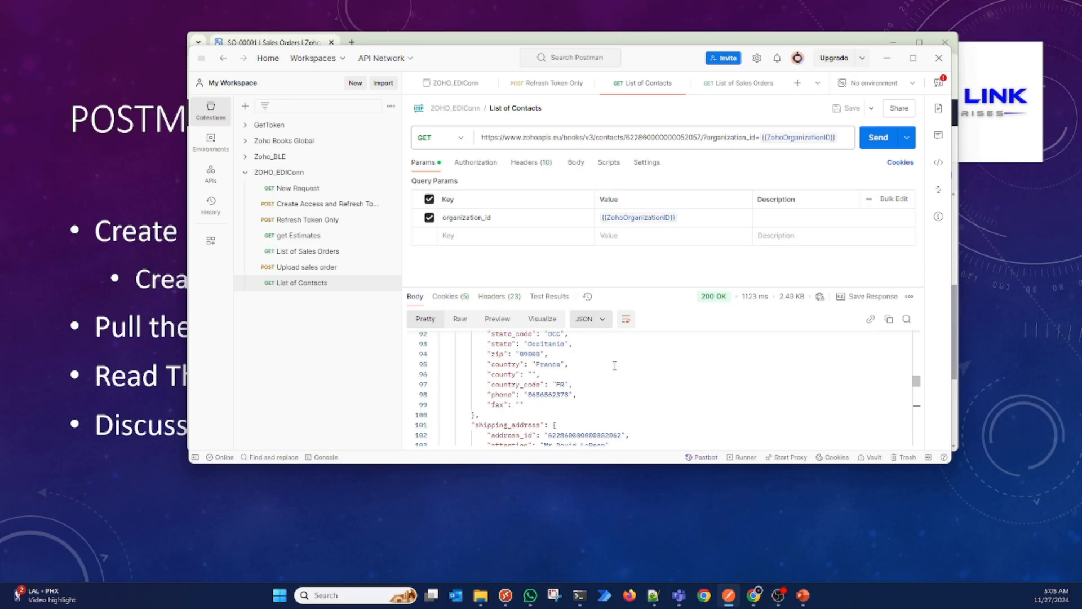
double_click(579, 434)
scroll(579, 434, up, 3)
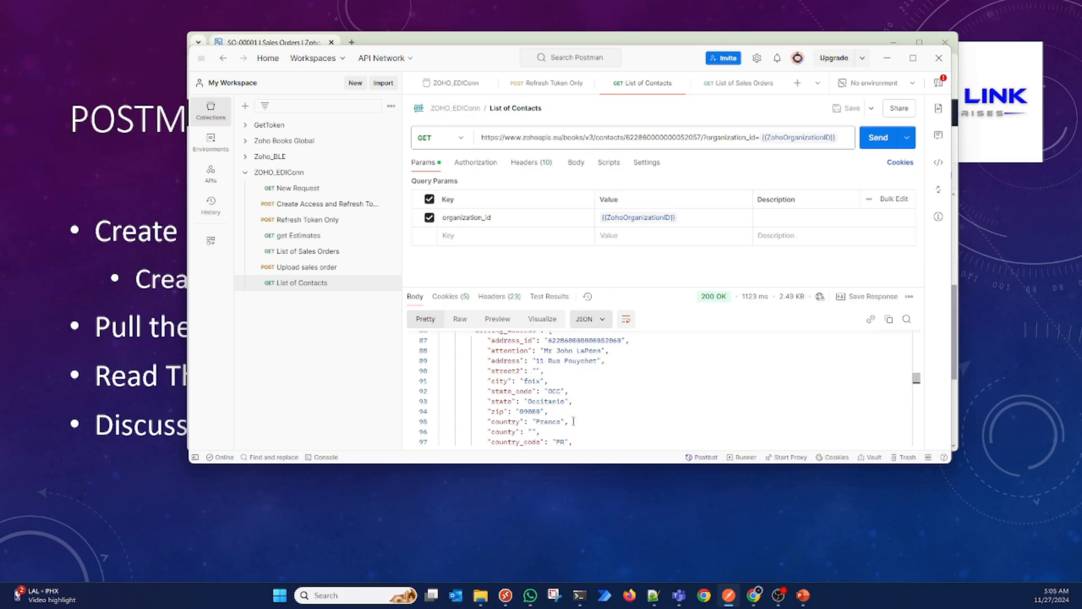
scroll(580, 371, up, 2)
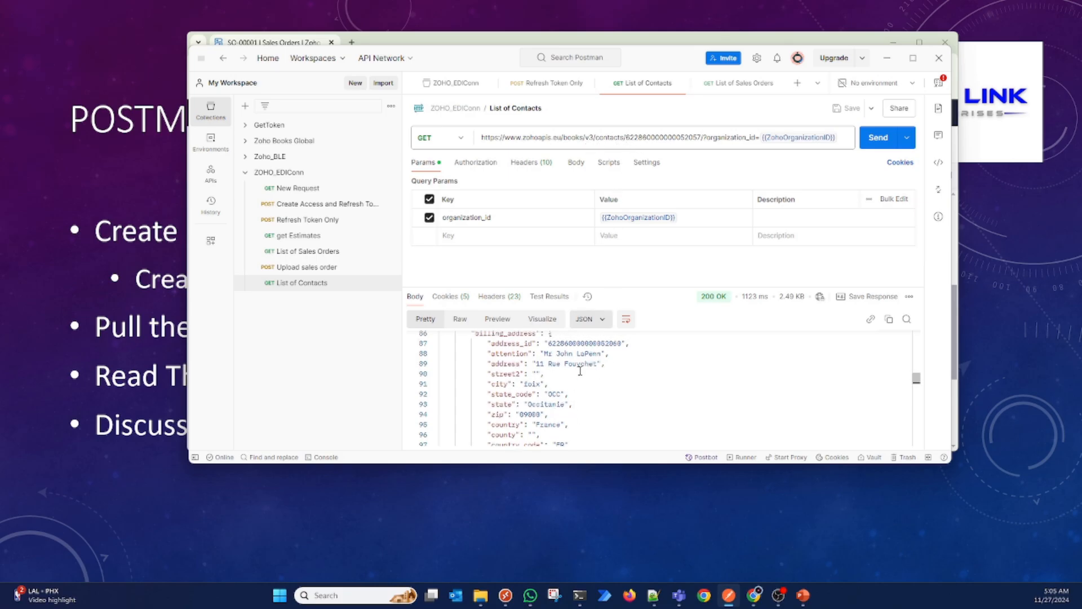
double_click(603, 358)
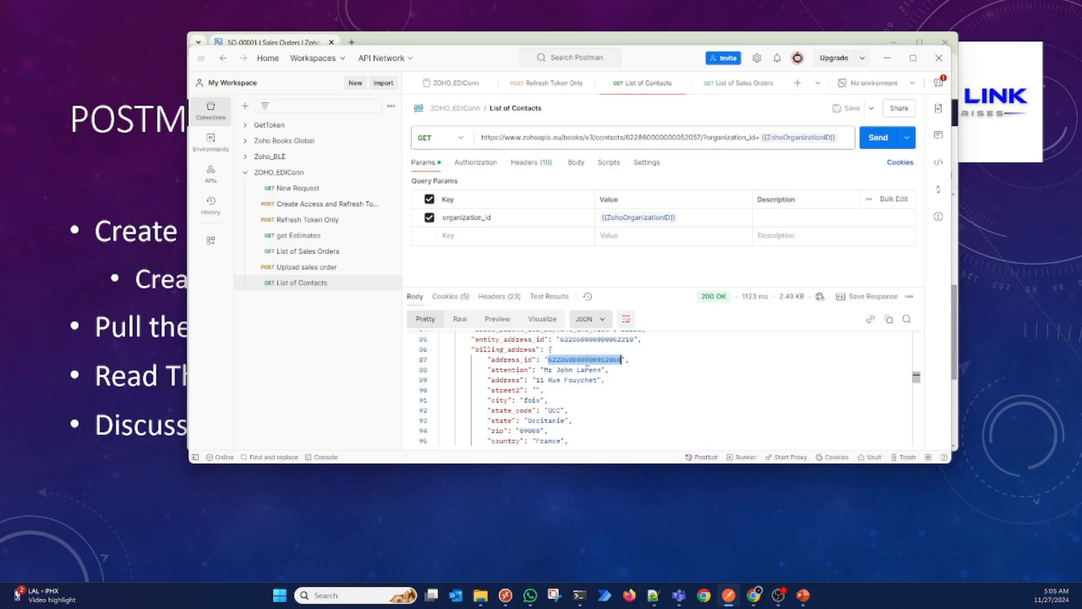
Step: Open the List of Sales Orders request and add a query parameter with the key salesorder_number copied from the response
click(746, 85)
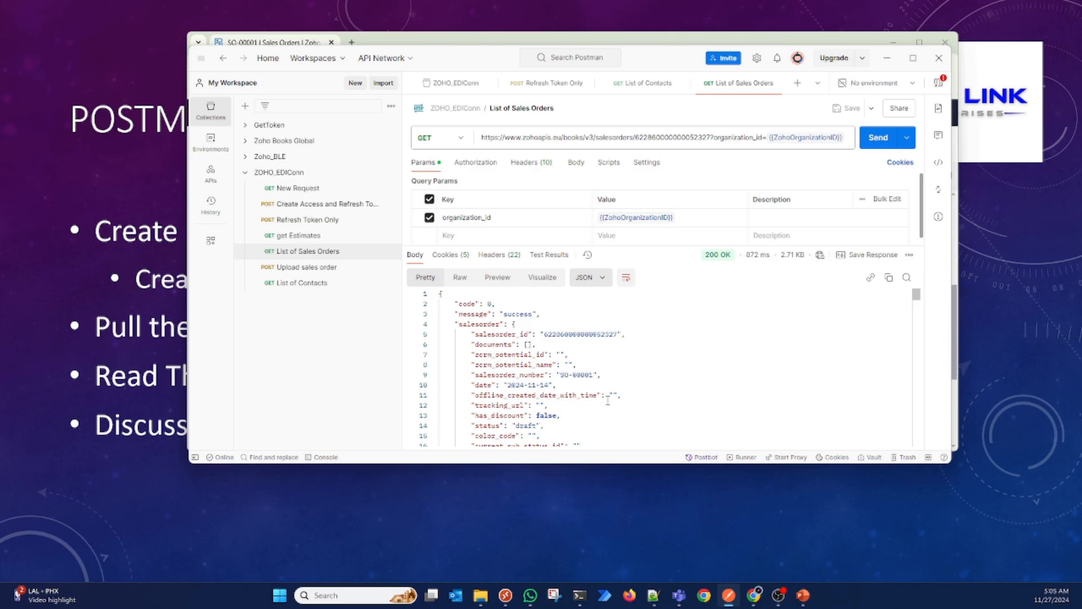
double_click(525, 374)
key(ctrl+c)
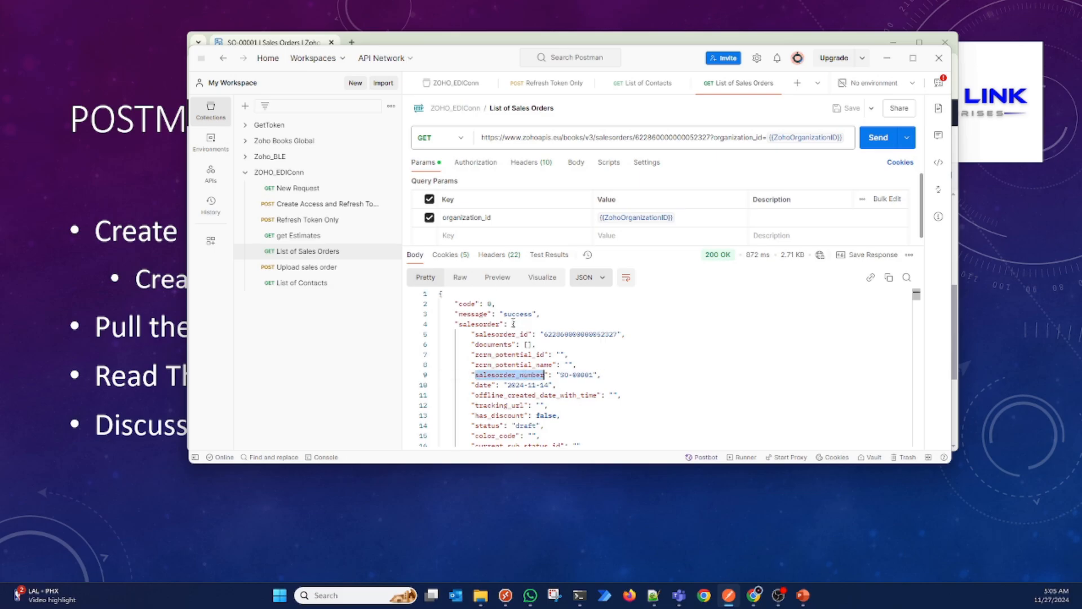
click(472, 236)
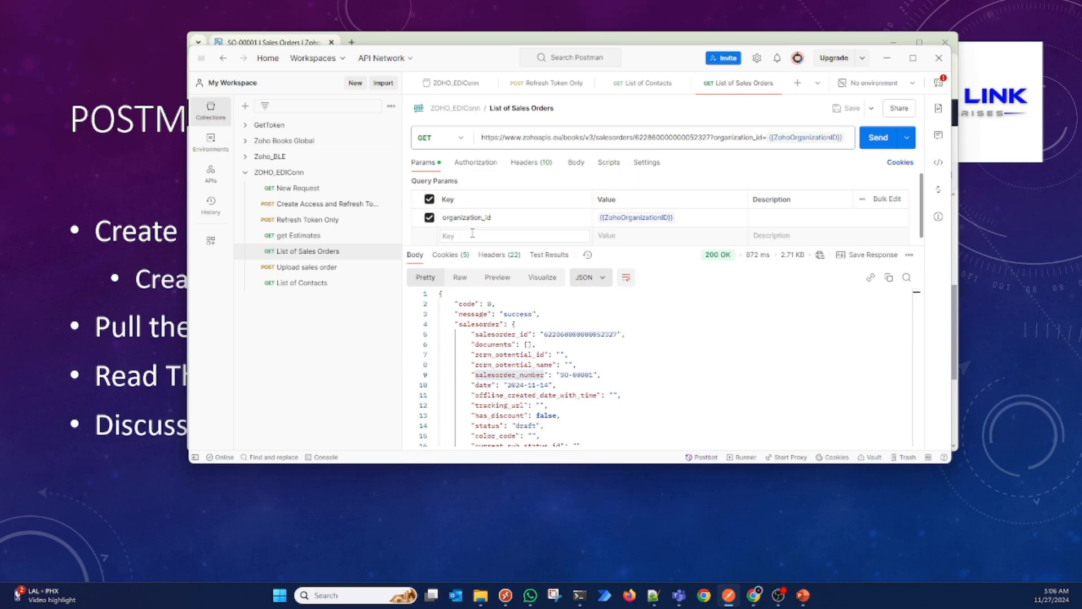
key(ctrl+v)
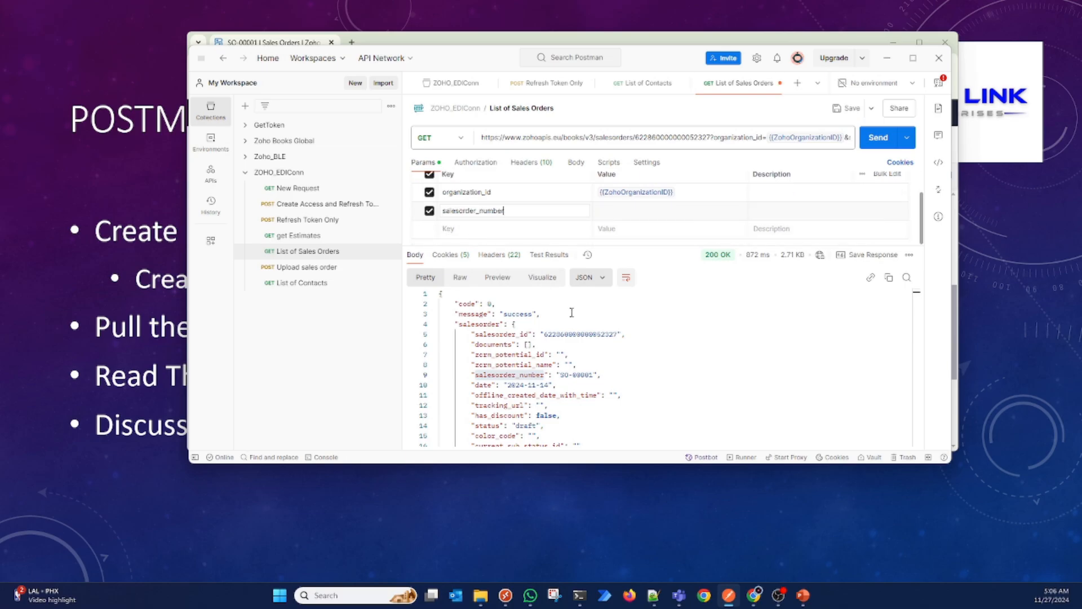
Step: Set the salesorder_number parameter to the sales order number copied from the response and send the request
double_click(573, 375)
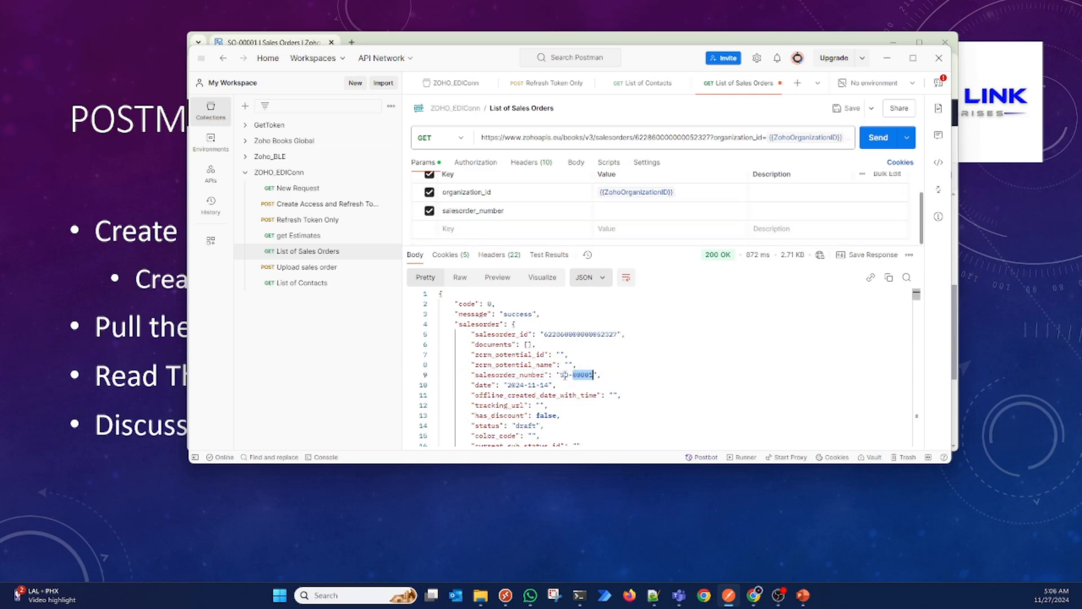
click(557, 375)
drag(560, 375, 595, 375)
key(ctrl+c)
click(644, 217)
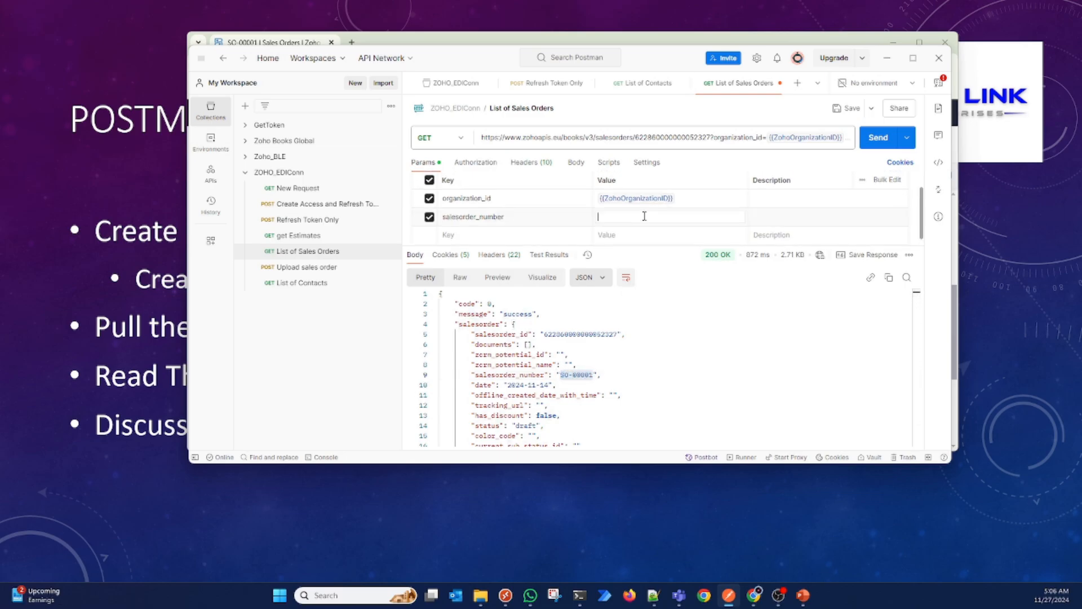
key(ctrl+v)
mouse_move(796, 260)
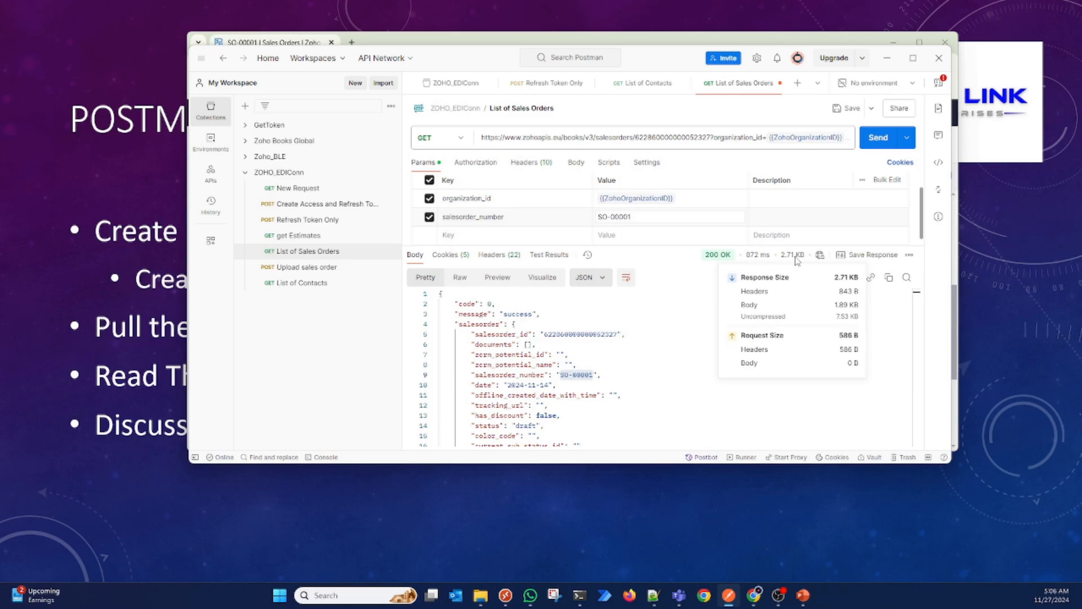
scroll(608, 372, down, 3)
scroll(608, 373, down, 20)
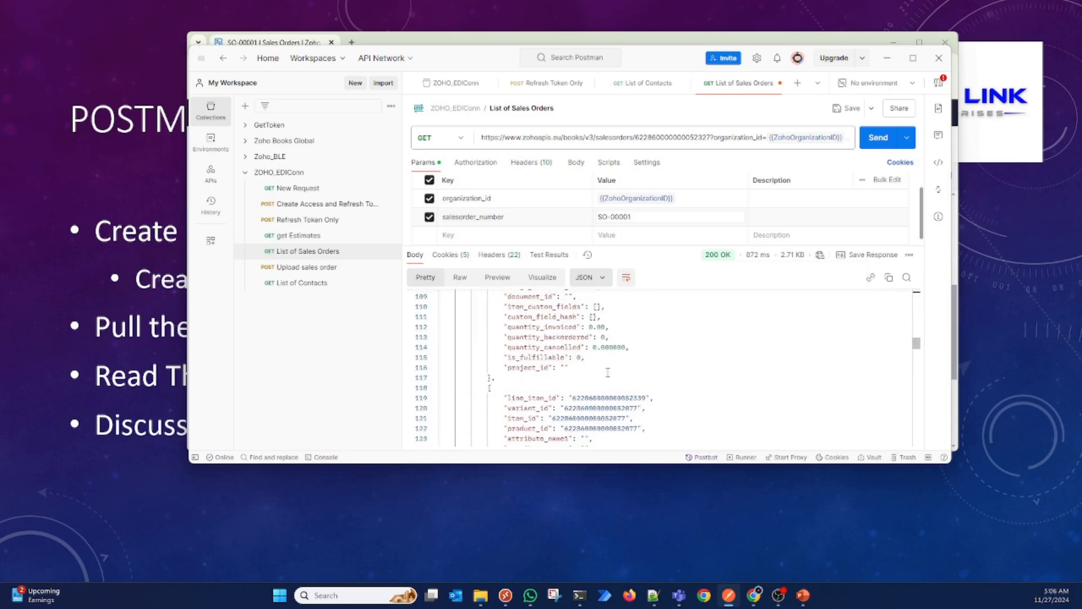
scroll(608, 372, down, 14)
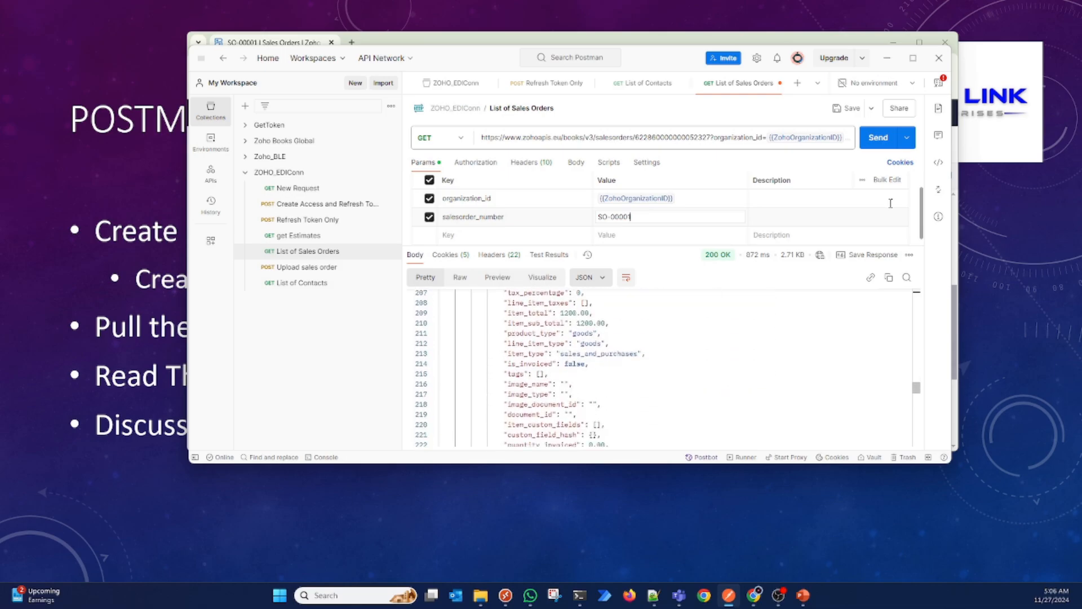
click(877, 139)
Step: Return to the beginning of the sales order response, then collapse and re-expand the salesorder object
scroll(676, 353, up, 11)
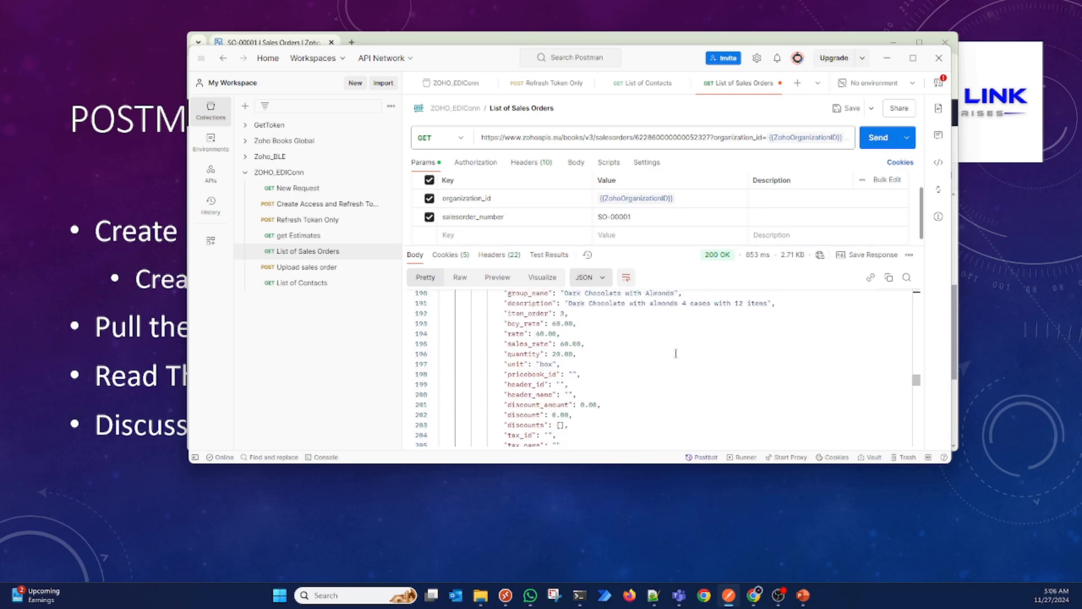
scroll(676, 354, up, 20)
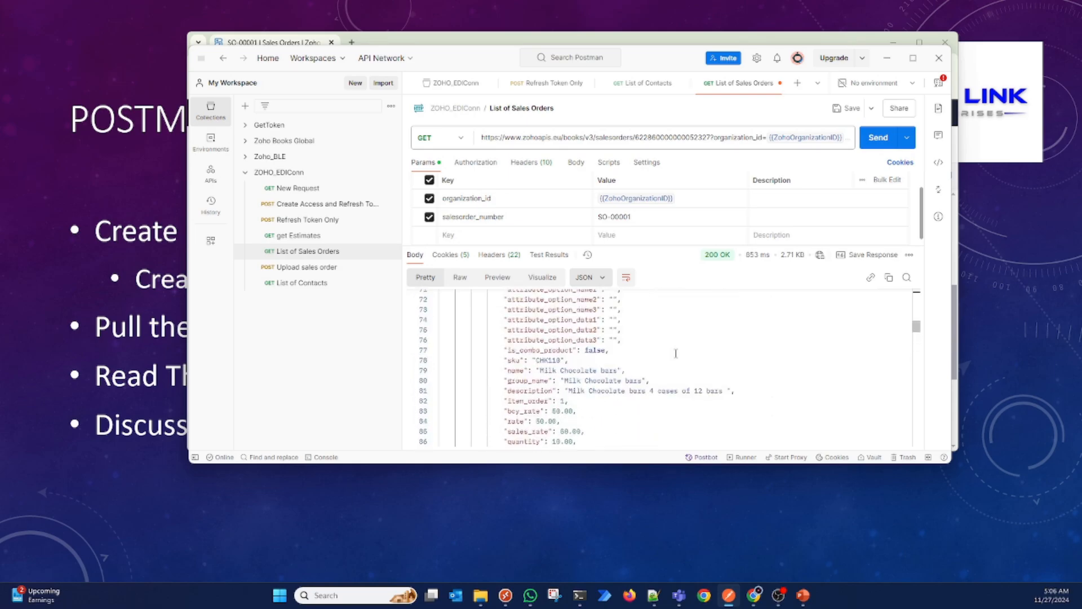
scroll(676, 354, up, 7)
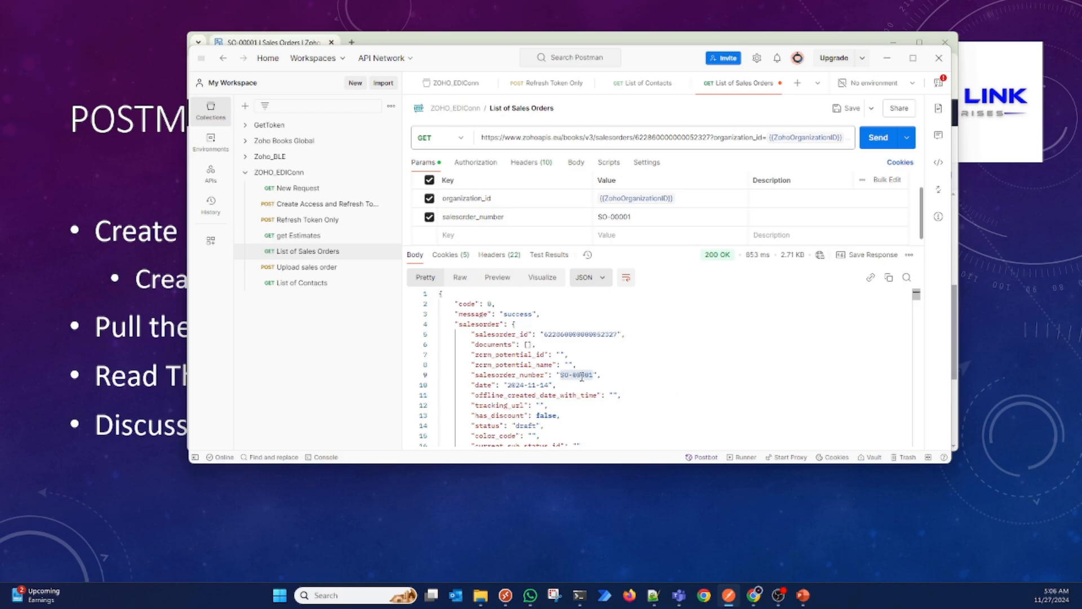
click(434, 325)
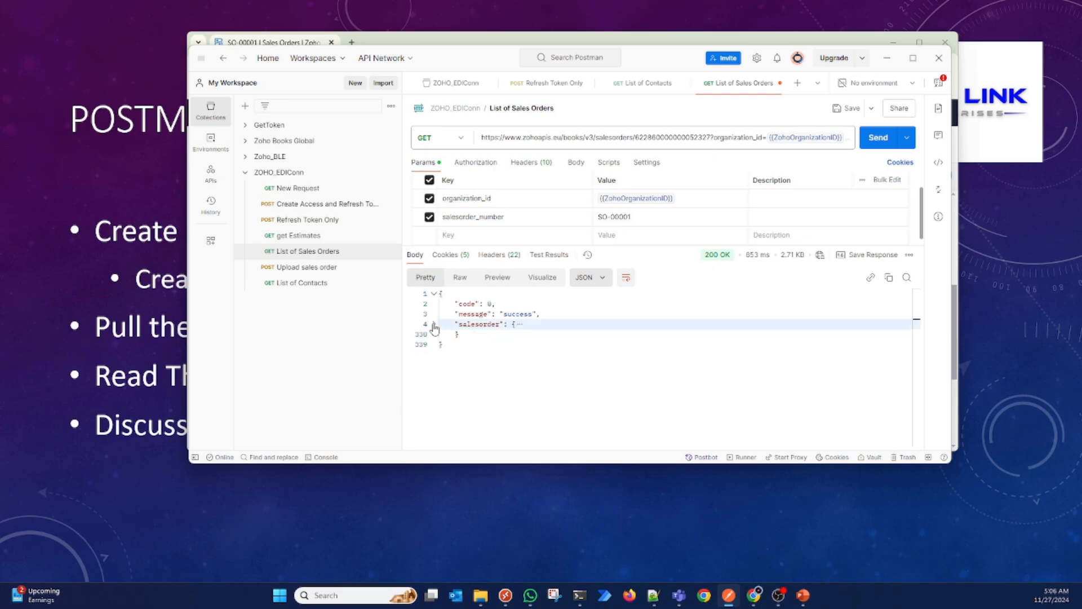
click(435, 325)
Step: Highlight the sales order's customer ID and read the entry under contact_person_details
scroll(549, 383, down, 5)
scroll(549, 383, down, 1)
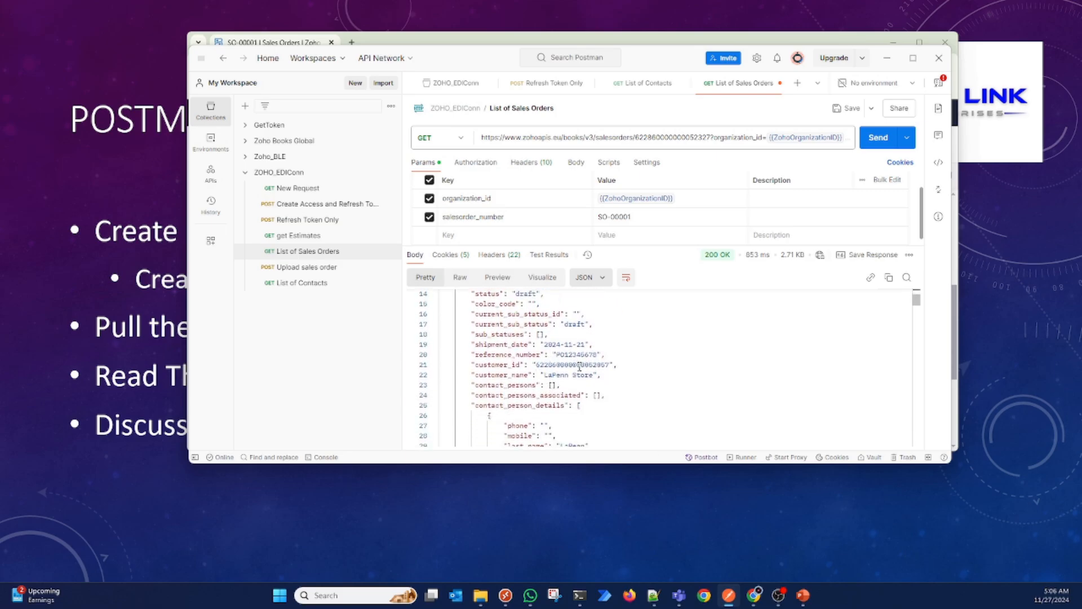
double_click(578, 365)
scroll(582, 375, down, 3)
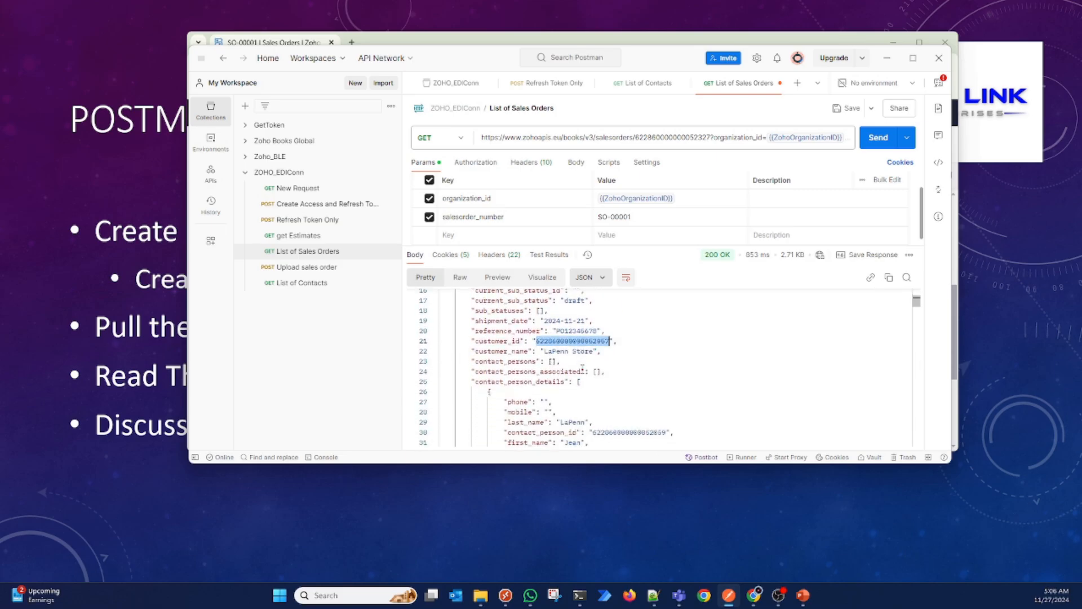
scroll(582, 372, down, 2)
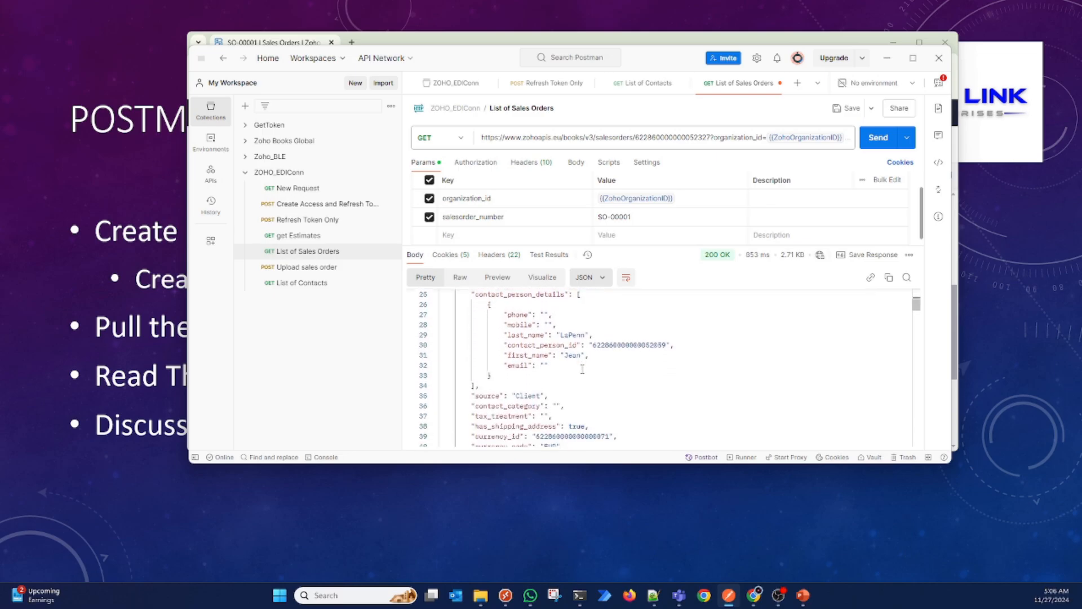
Step: Read the sales order's currency, exchange rate, discount, delivery method, tax and status fields up to line_items
scroll(583, 369, down, 3)
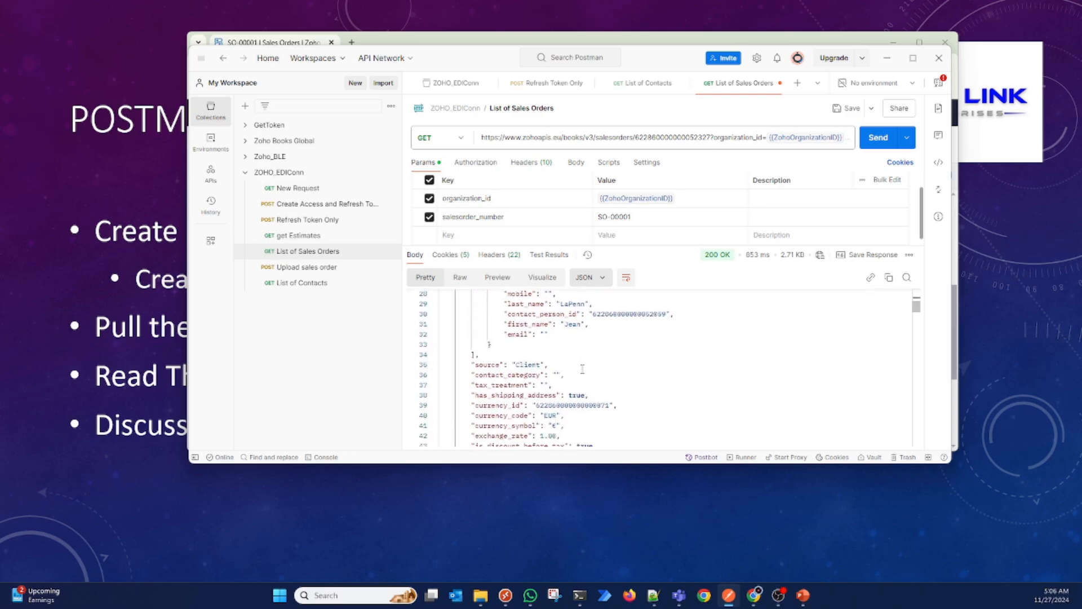
scroll(582, 369, down, 2)
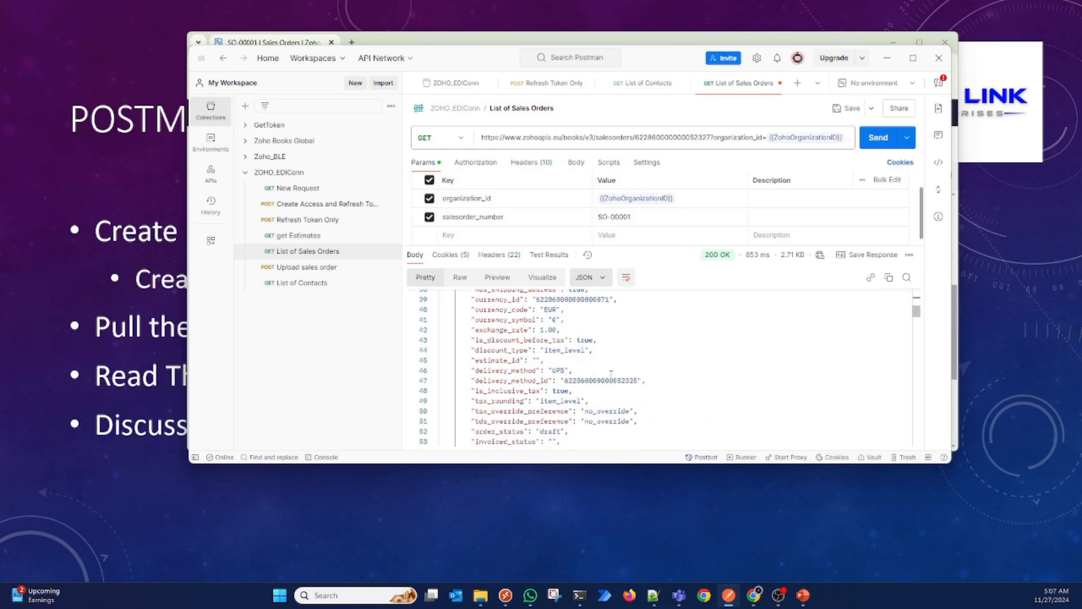
scroll(586, 376, down, 6)
scroll(587, 378, down, 3)
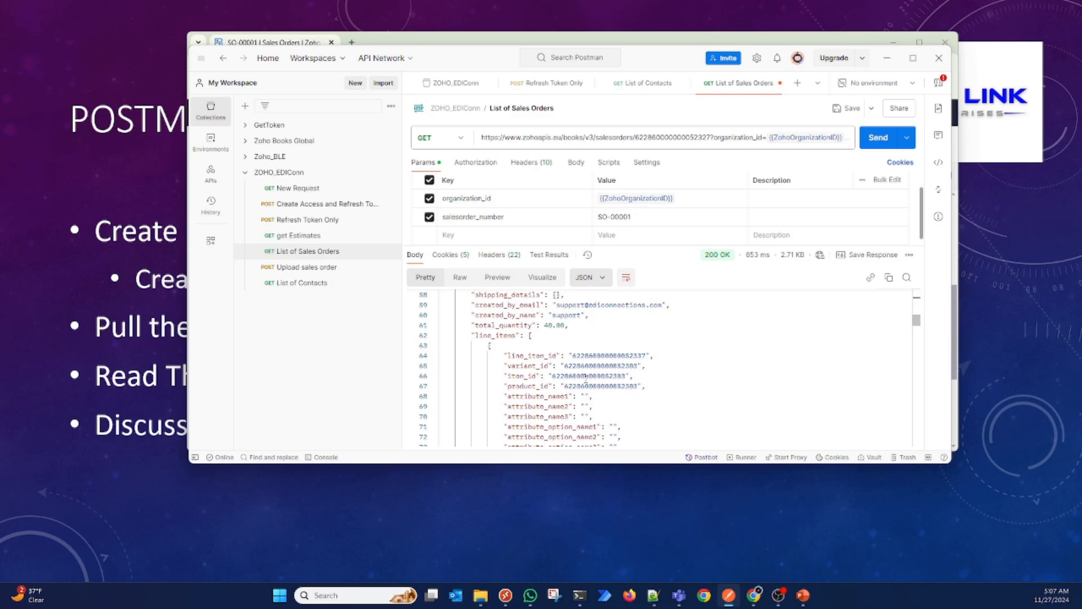
Step: Examine the first line item's ID and attribute fields and highlight its SKU
scroll(586, 378, down, 5)
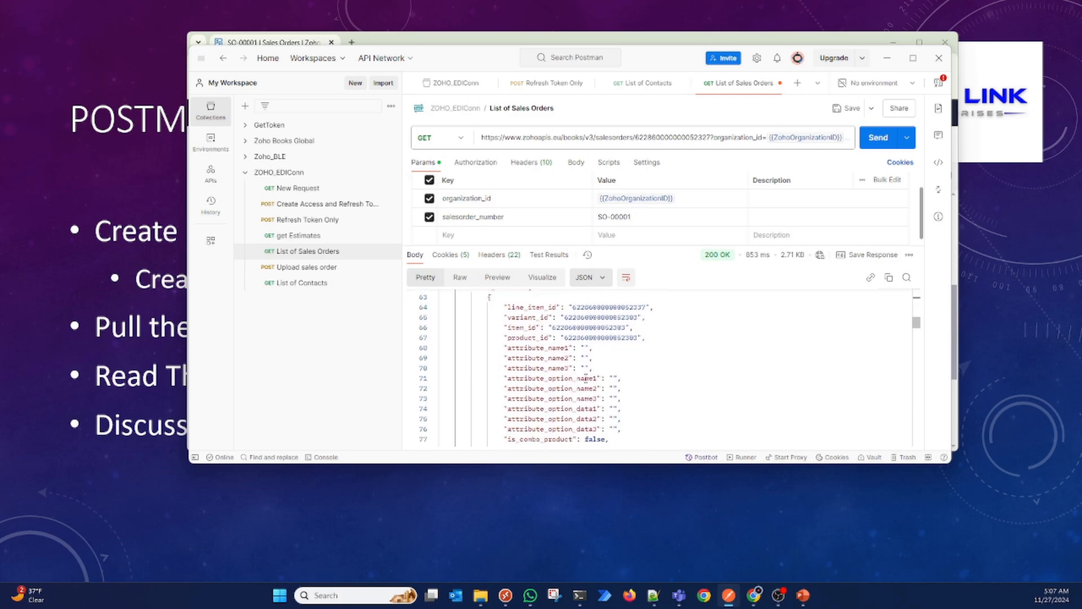
scroll(587, 384, down, 2)
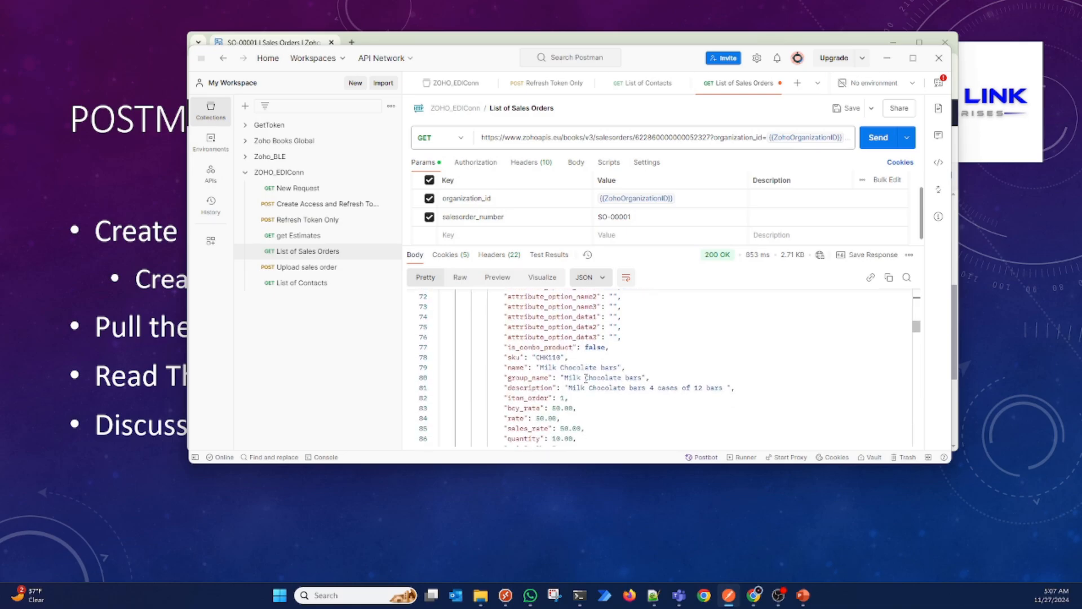
double_click(551, 360)
Step: Review the rest of the first line item and highlight the item_id value of the second line item
scroll(551, 360, down, 5)
scroll(551, 360, down, 8)
scroll(552, 360, down, 1)
scroll(551, 359, down, 1)
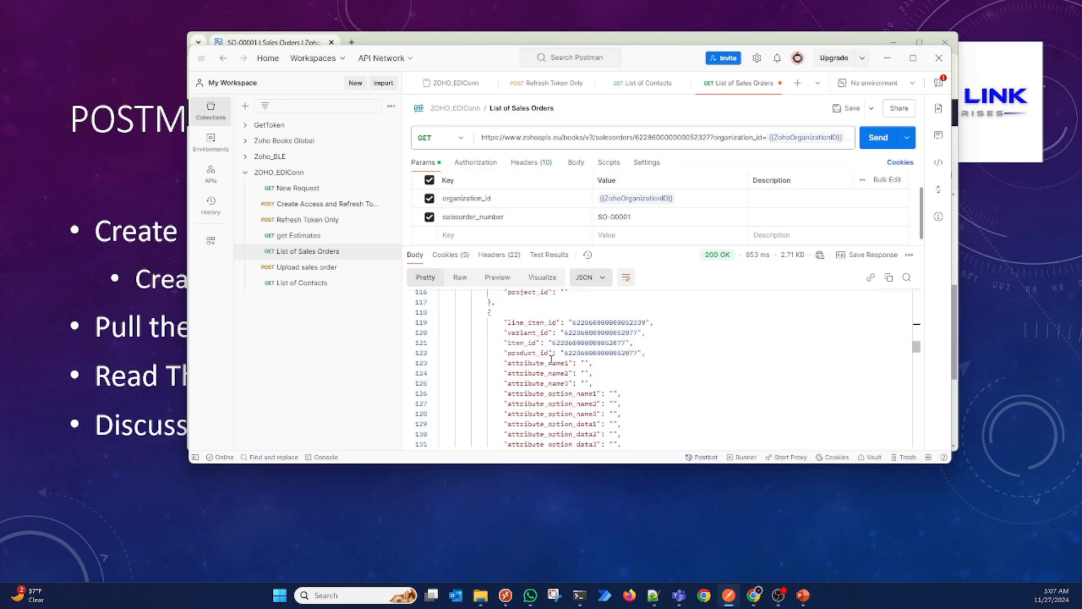
scroll(552, 359, down, 1)
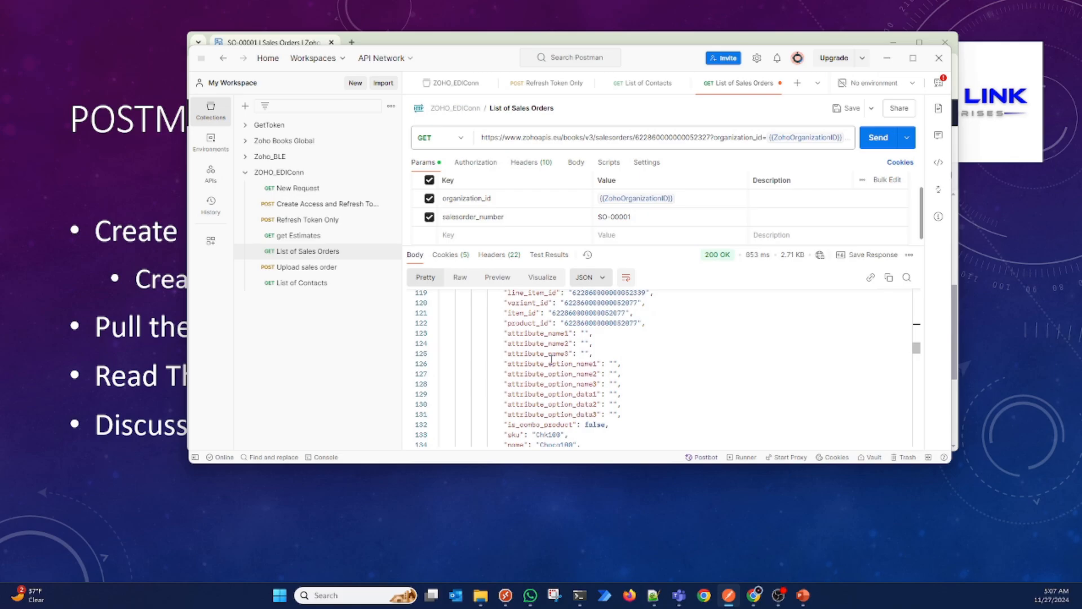
double_click(603, 313)
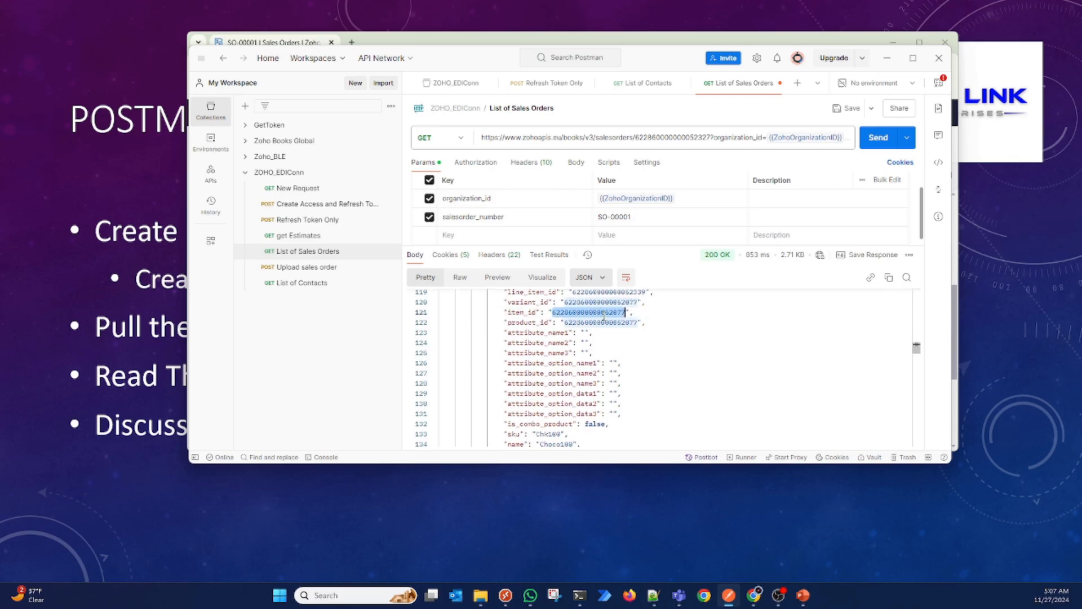
Step: Read the second line item's SKU, description, rate and quantity, and the third line item's ID and product fields
scroll(604, 318, down, 1)
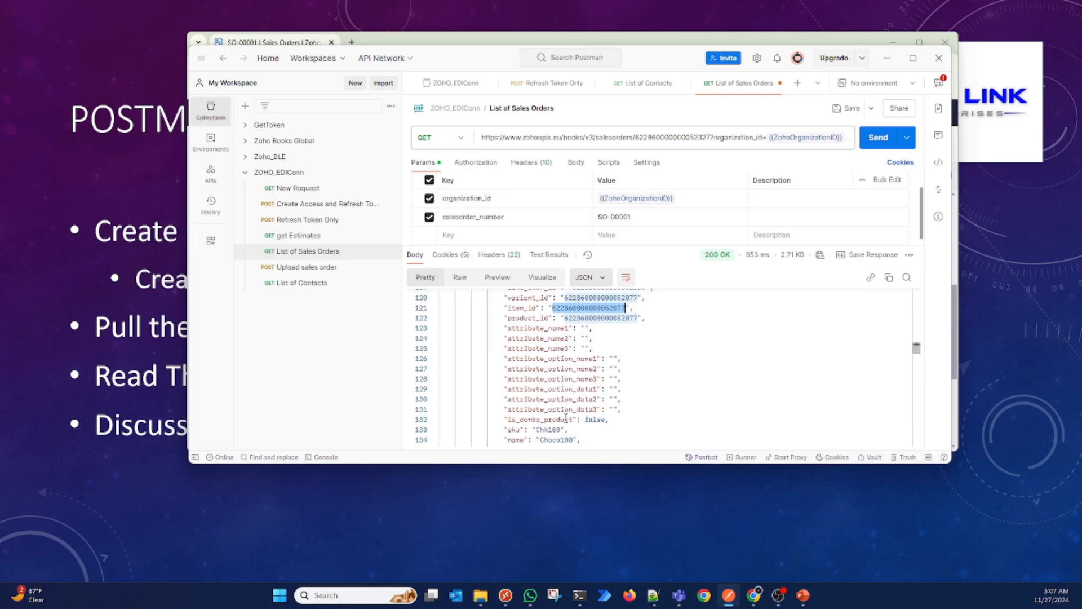
scroll(567, 419, down, 3)
scroll(566, 418, down, 10)
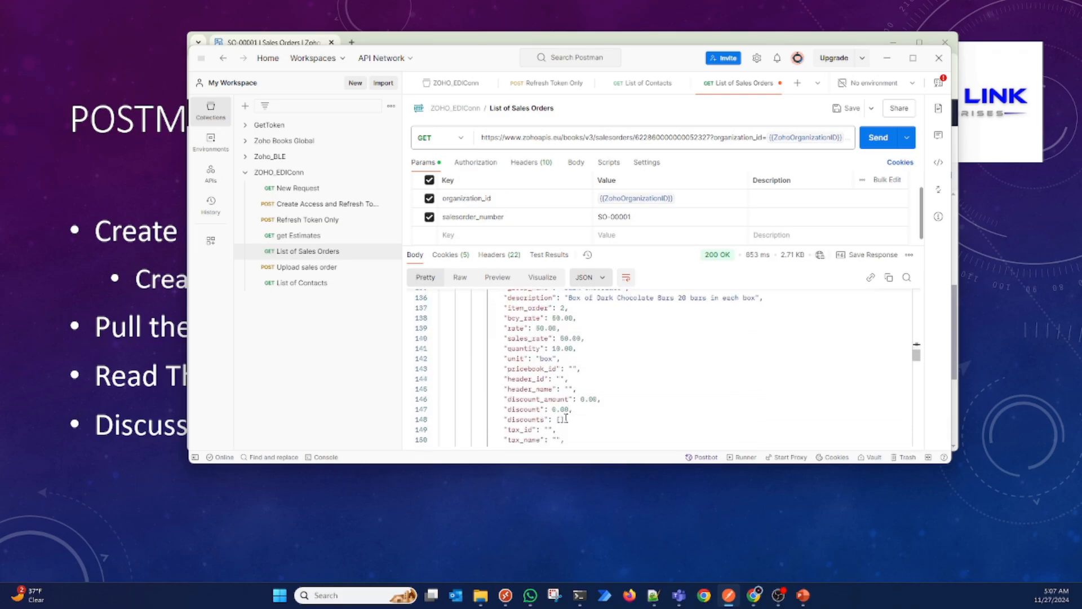
scroll(566, 419, down, 3)
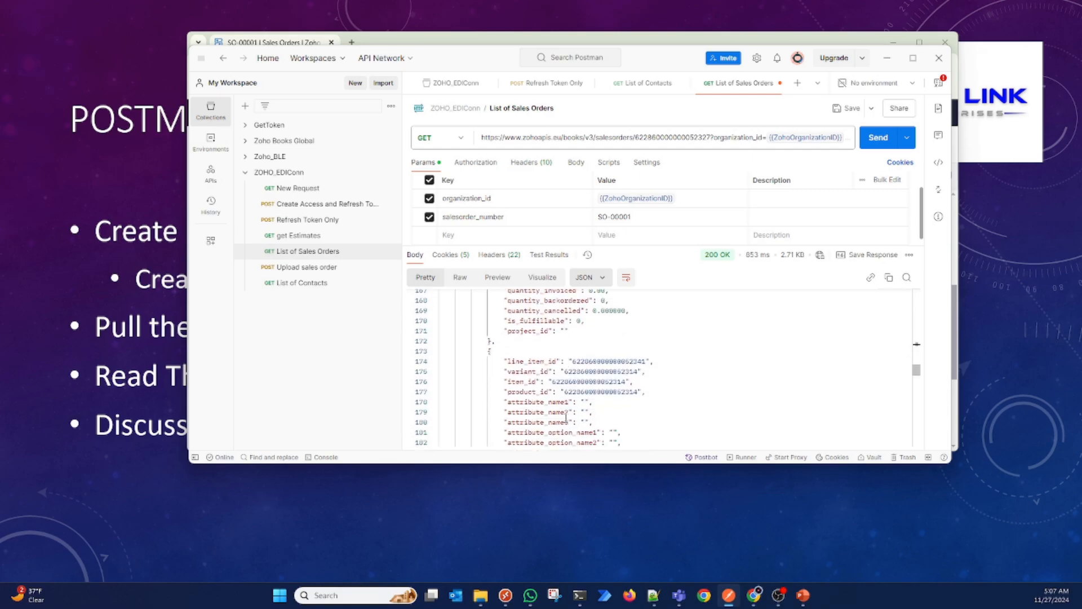
scroll(566, 418, down, 4)
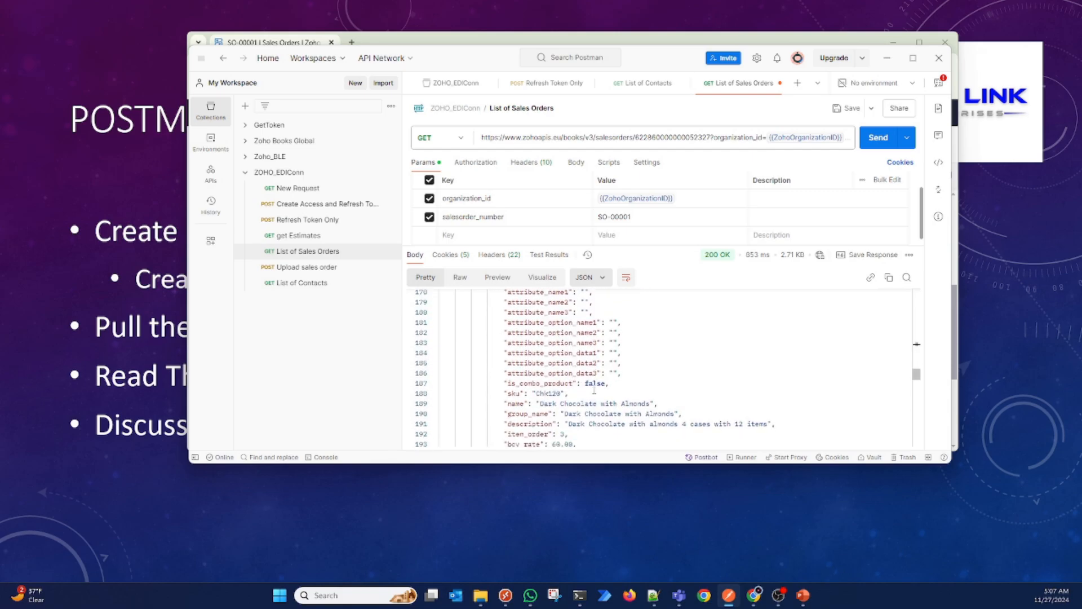
Step: Highlight the third line item's SKU and read its description, rate and quantity in the response
double_click(544, 390)
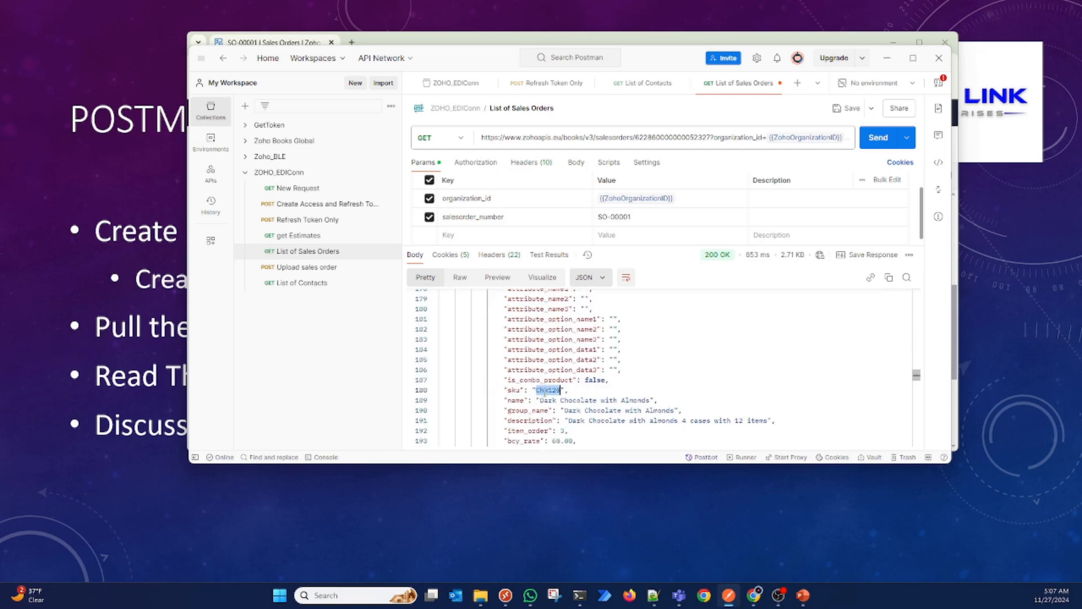
scroll(545, 391, down, 2)
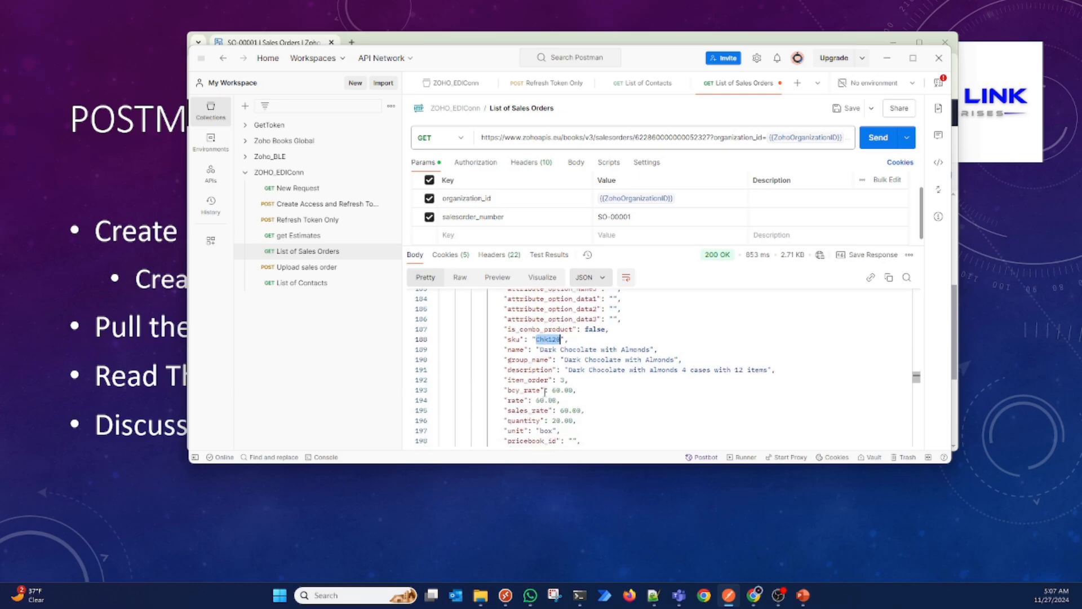
scroll(545, 391, up, 5)
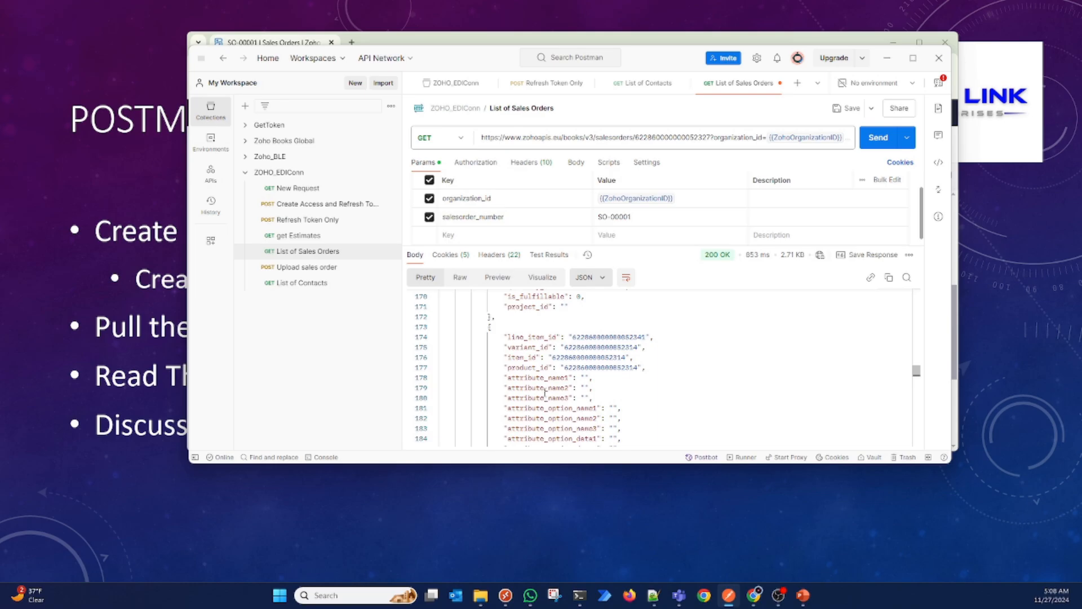
Step: Switch to Zoho Books in the browser and review the sales order's header, addresses, dates and item lines
click(753, 598)
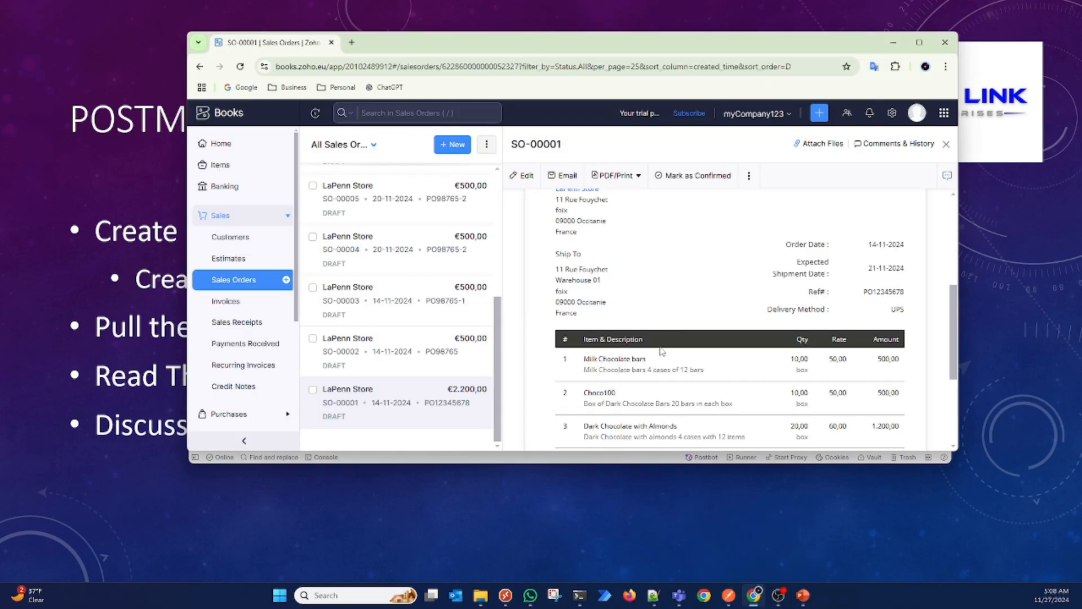
scroll(662, 351, down, 2)
scroll(591, 348, up, 4)
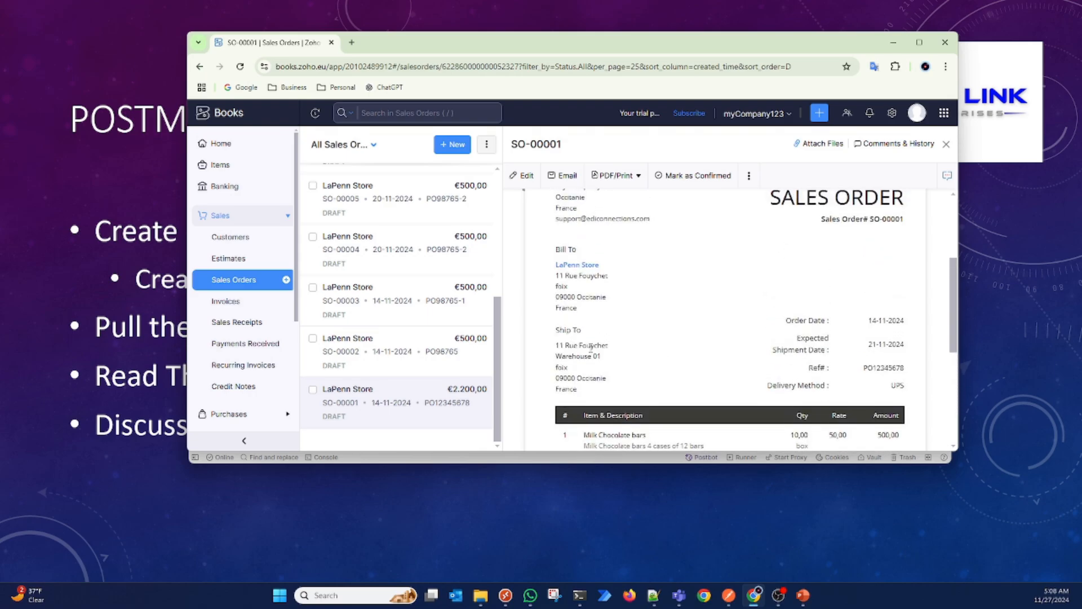
scroll(614, 278, up, 2)
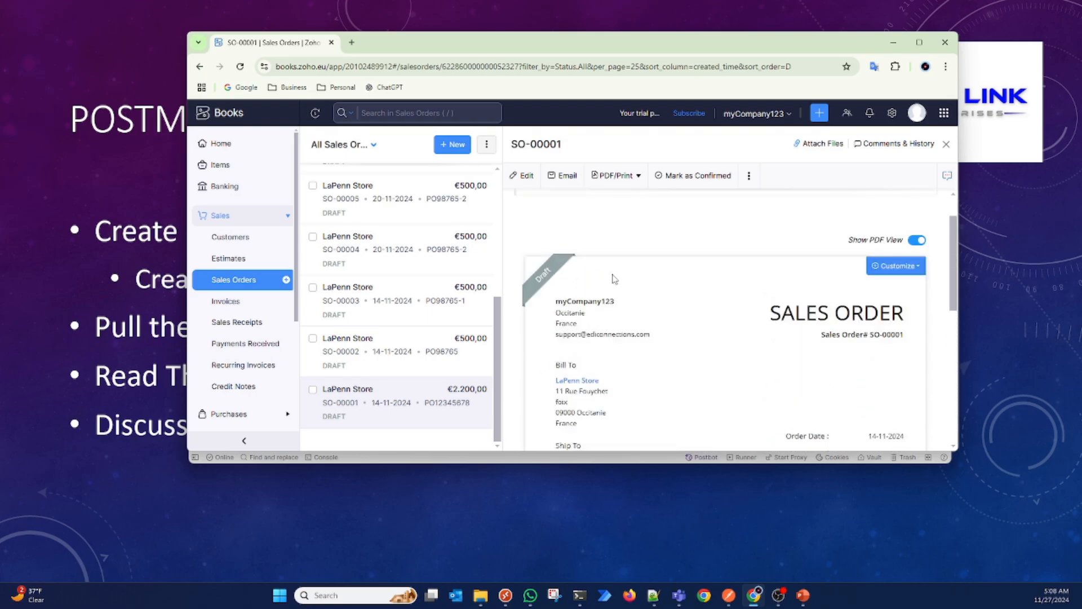
scroll(614, 278, up, 1)
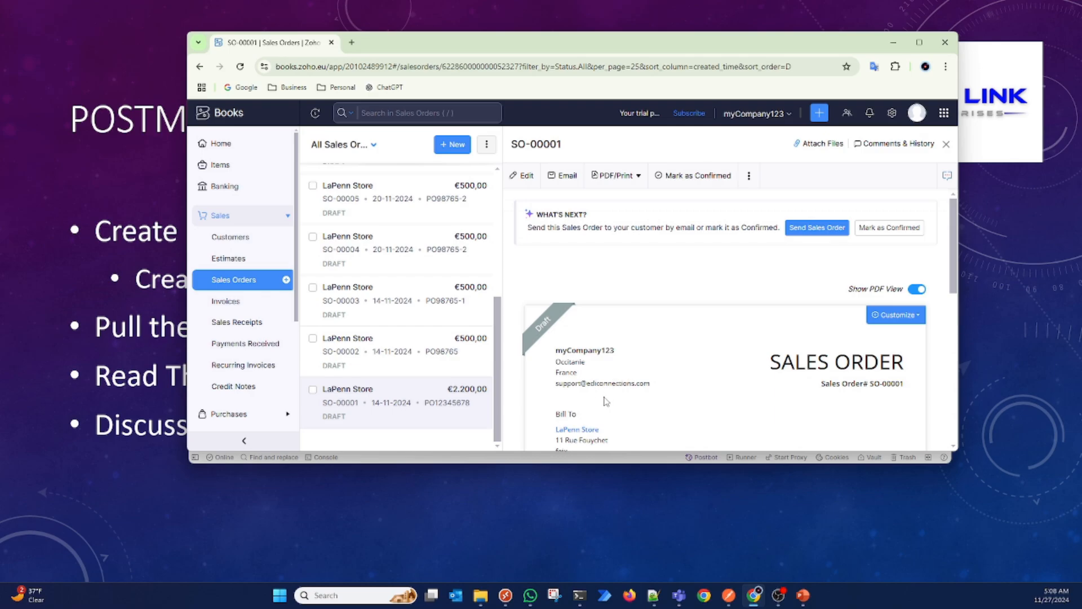
scroll(658, 389, down, 3)
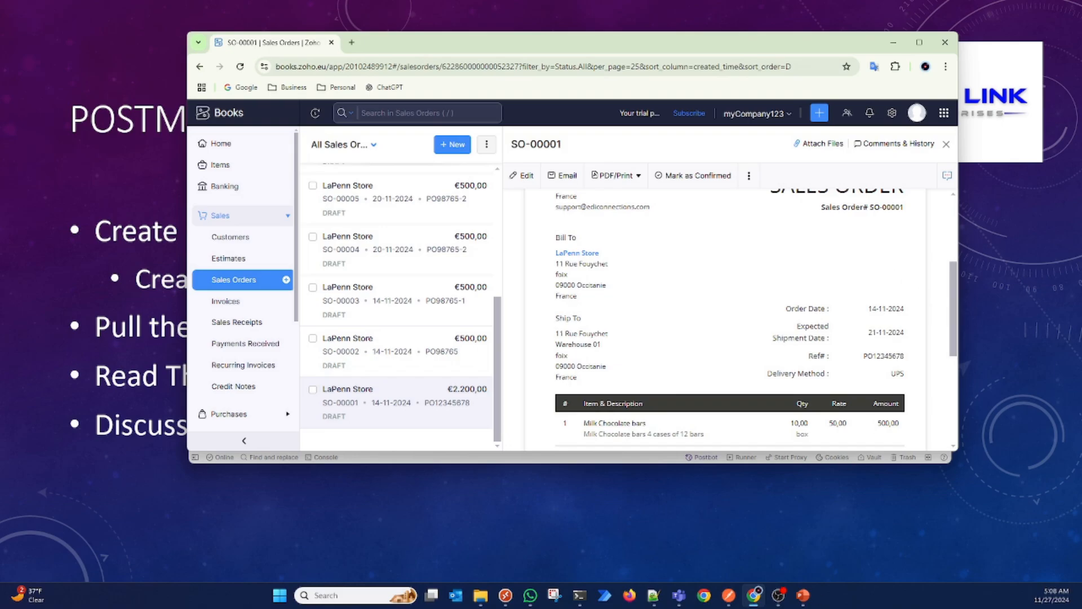
Step: Switch to the EDI 850 file in Notepad++ and highlight the GS receiver ID, BEG purchase order number and order date
key(alt+Tab)
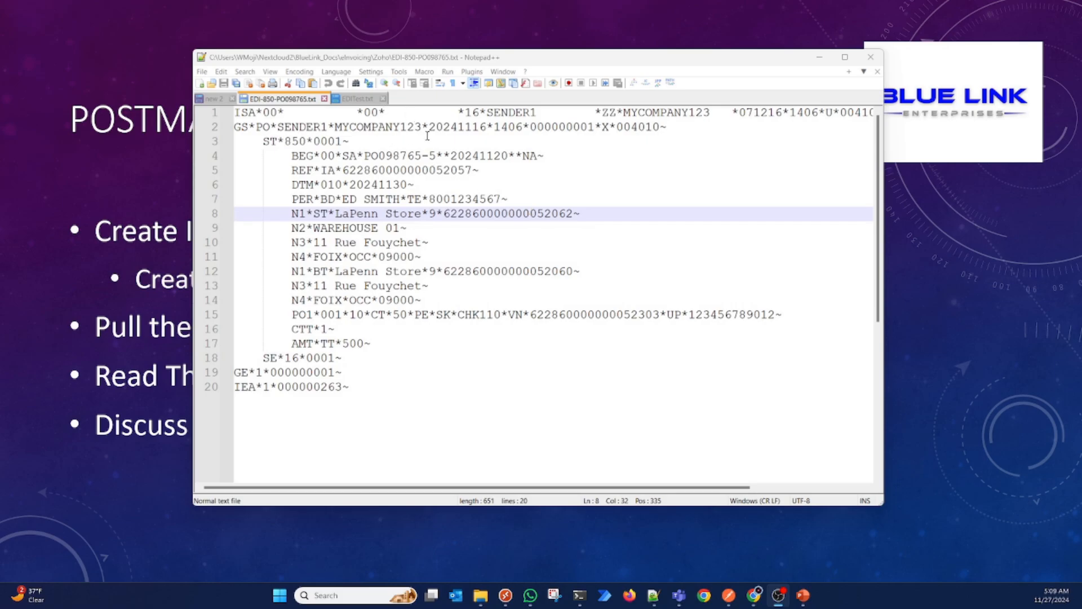
double_click(389, 127)
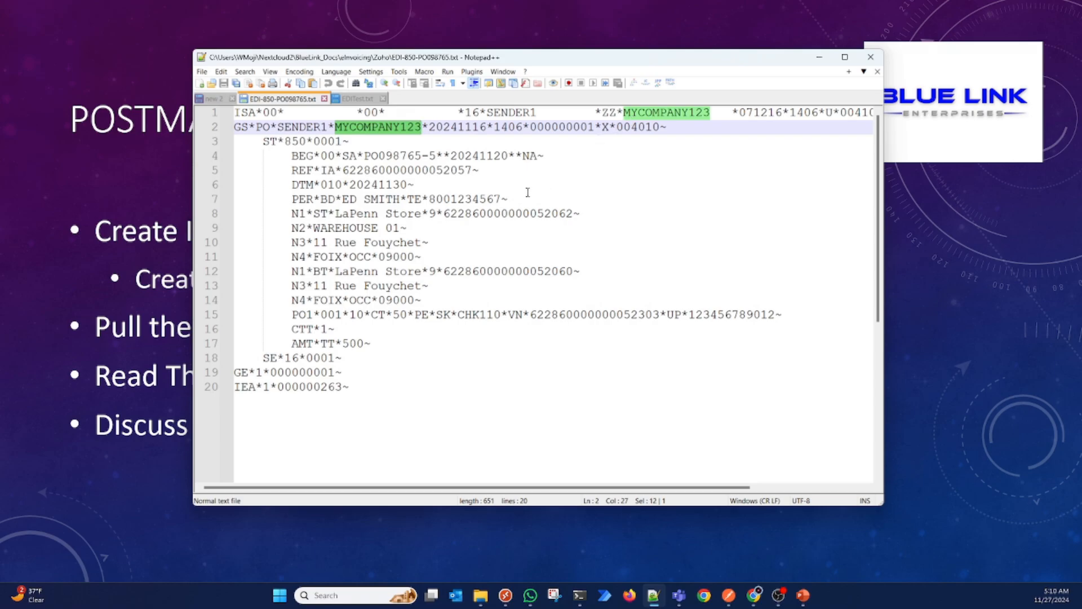
double_click(396, 156)
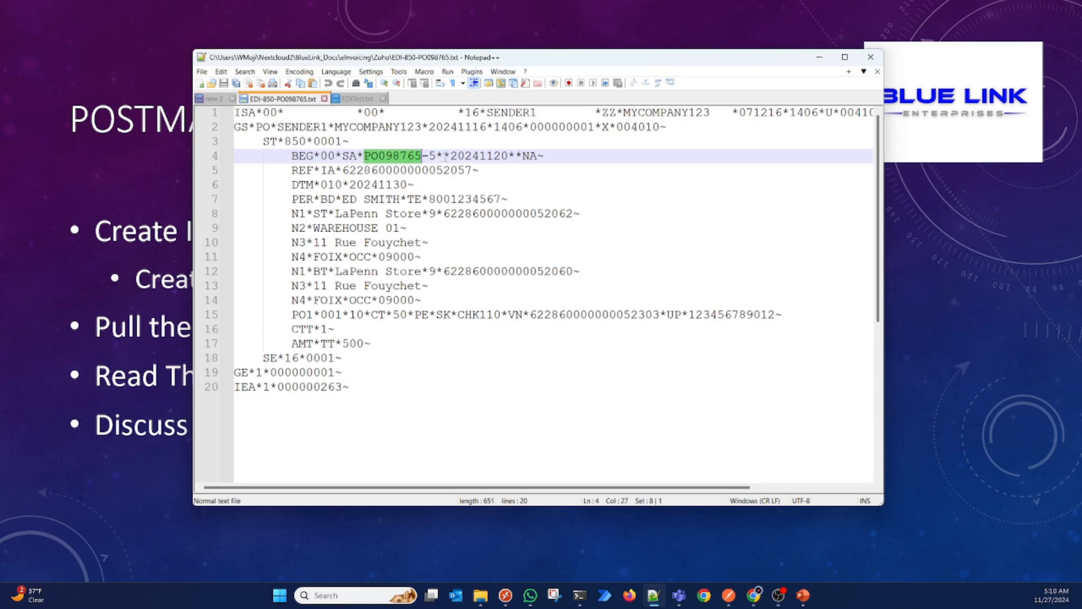
double_click(478, 157)
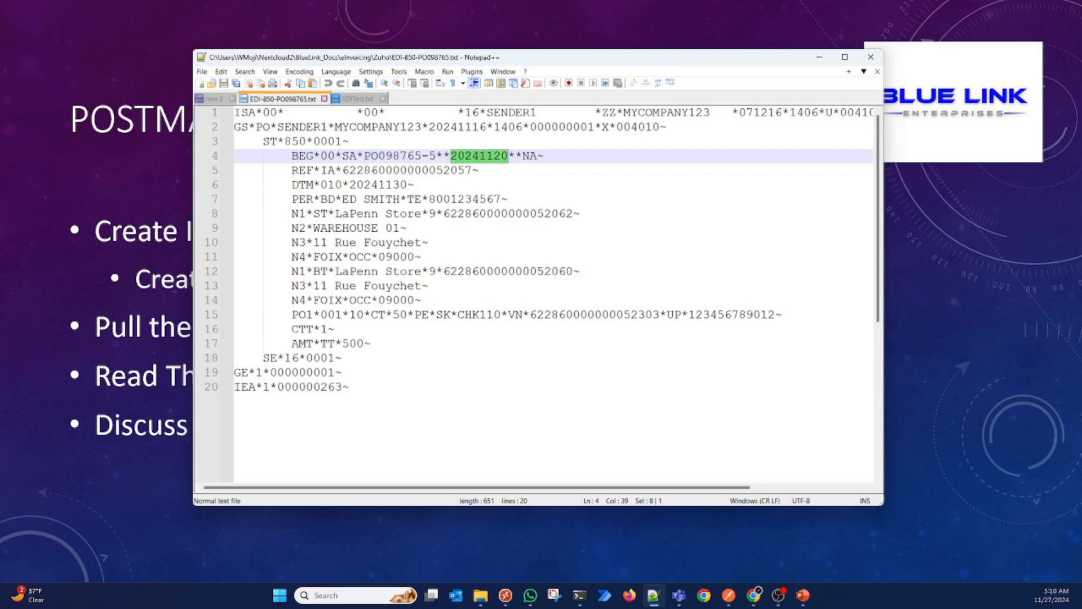
Step: Examine the REF segment's IA qualifier and vendor number alongside the GS sender ID SENDER1
double_click(328, 170)
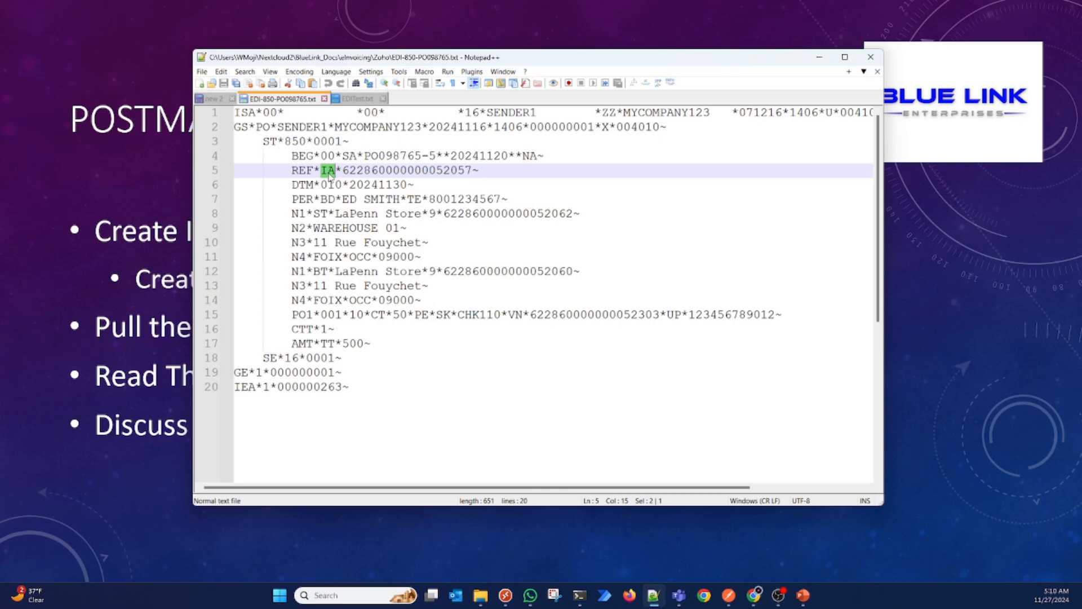
double_click(400, 172)
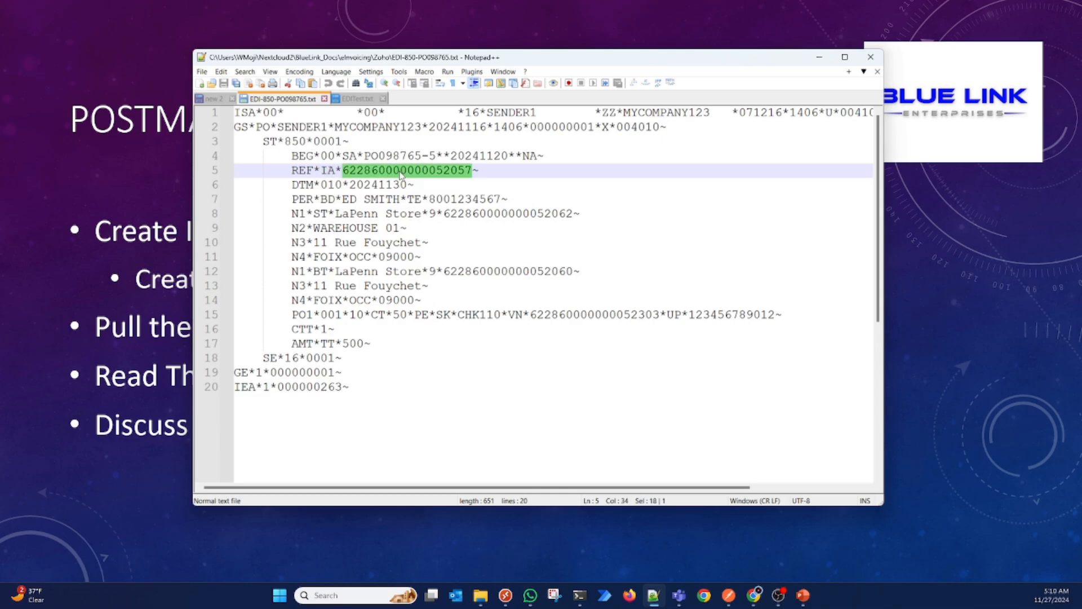
double_click(303, 126)
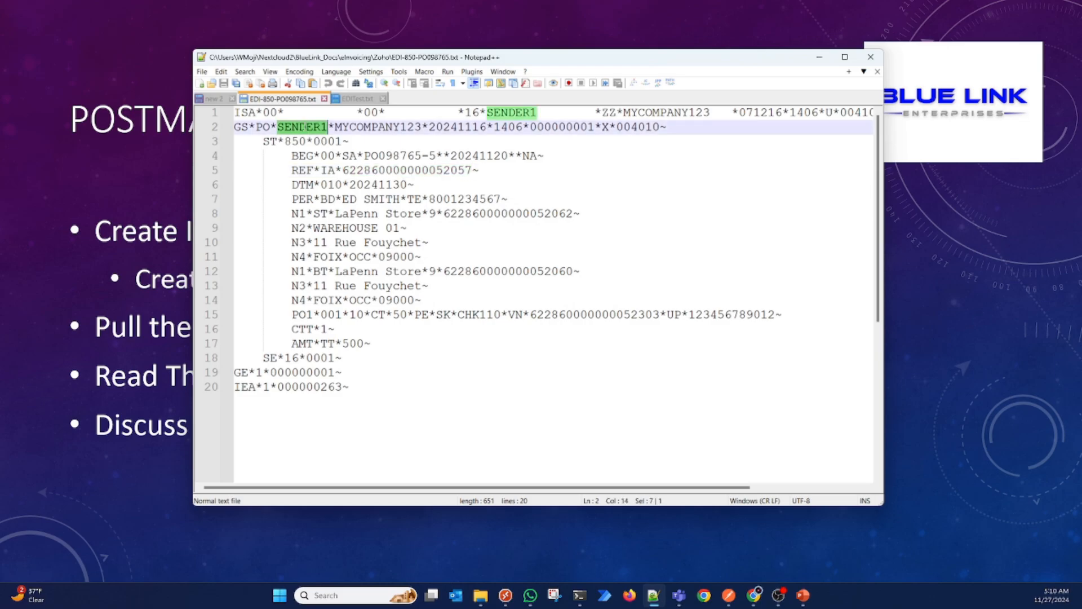
double_click(399, 170)
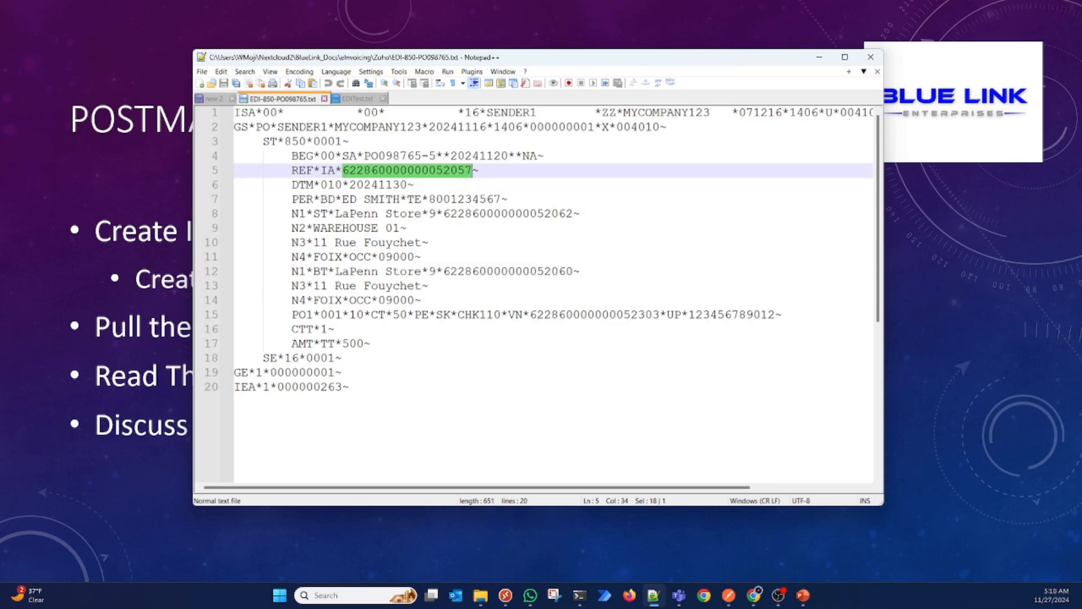
Step: Copy the full List of Contacts JSON response from Postman into a new Notepad++ document
click(732, 601)
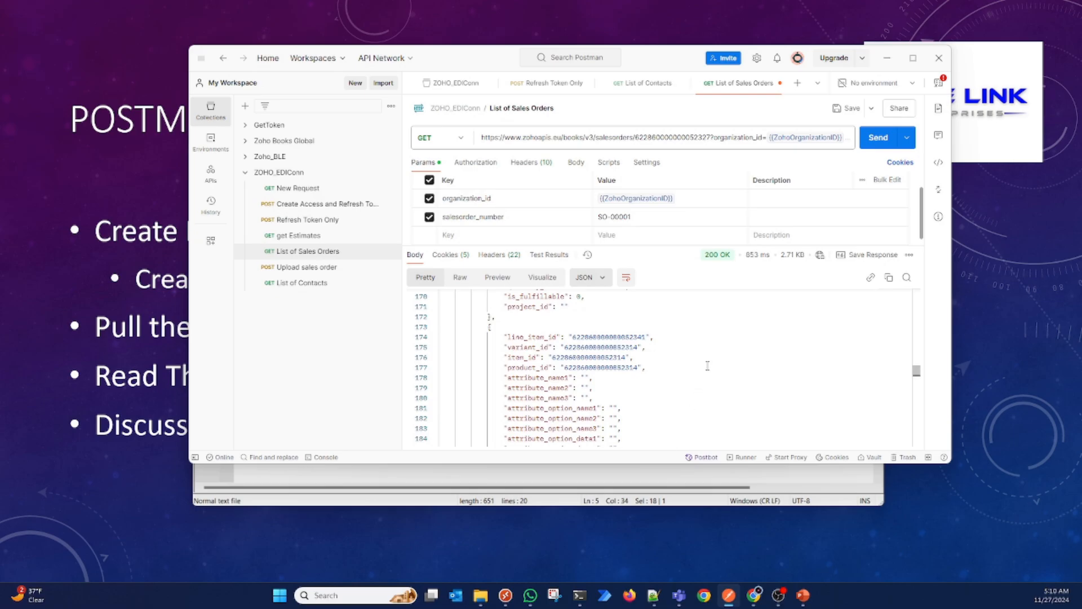
click(650, 85)
click(629, 380)
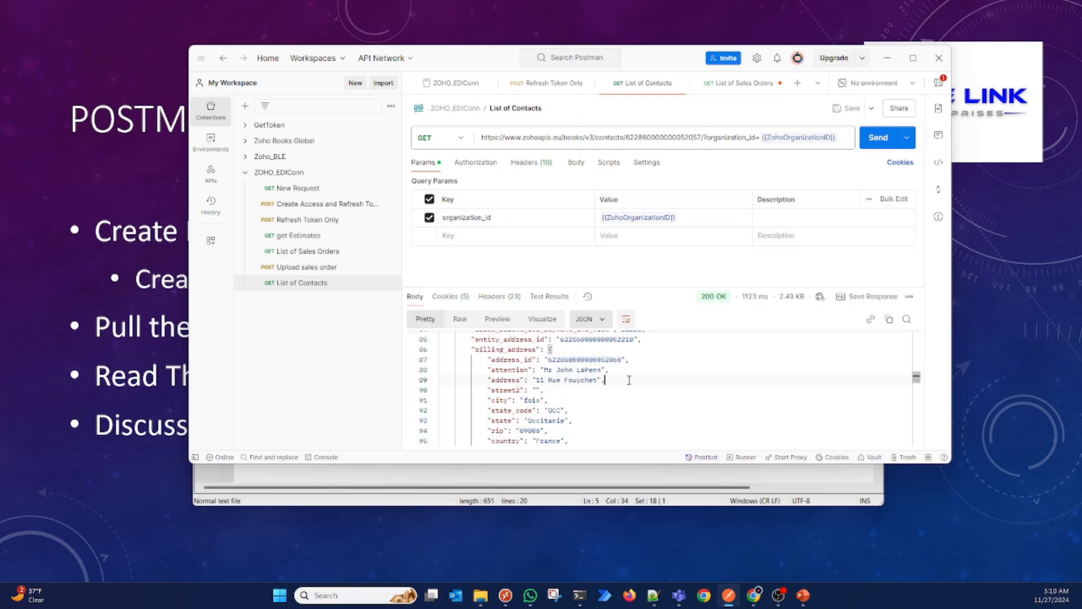
key(ctrl+a)
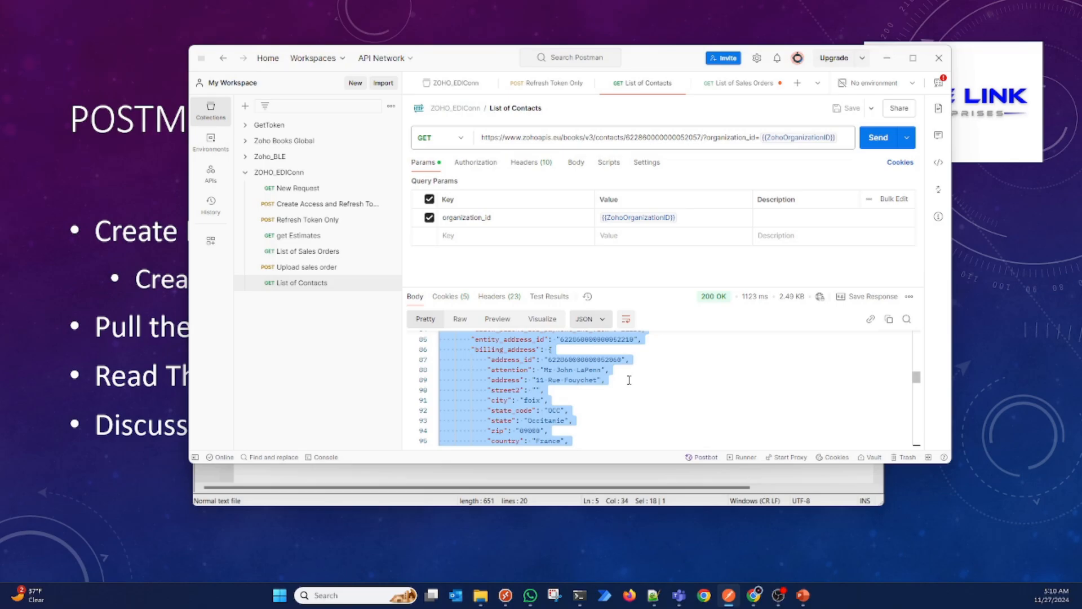
click(432, 502)
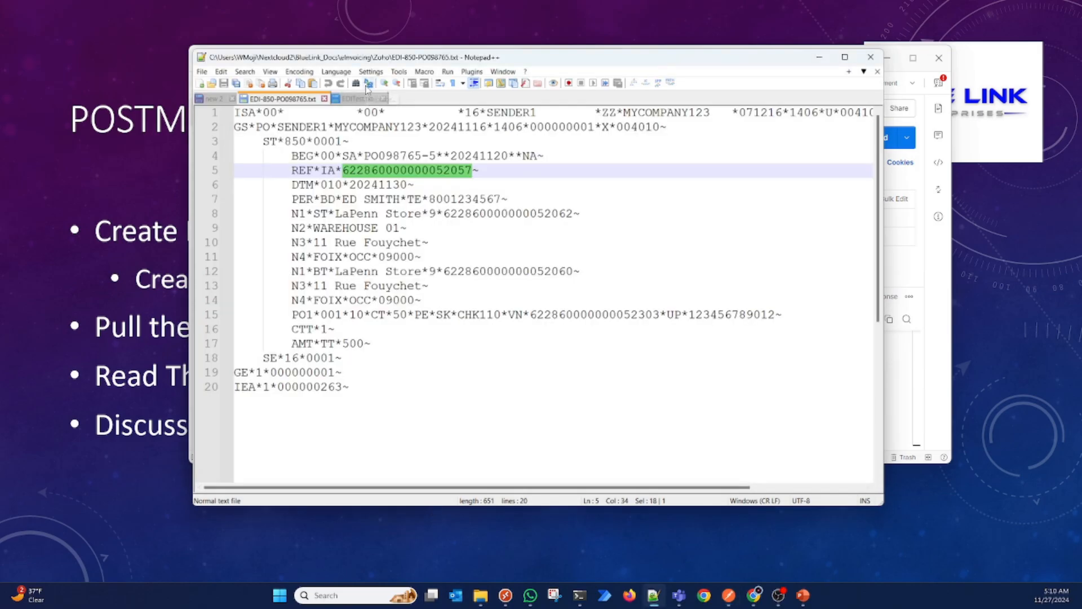
key(ctrl+n)
key(ctrl+v)
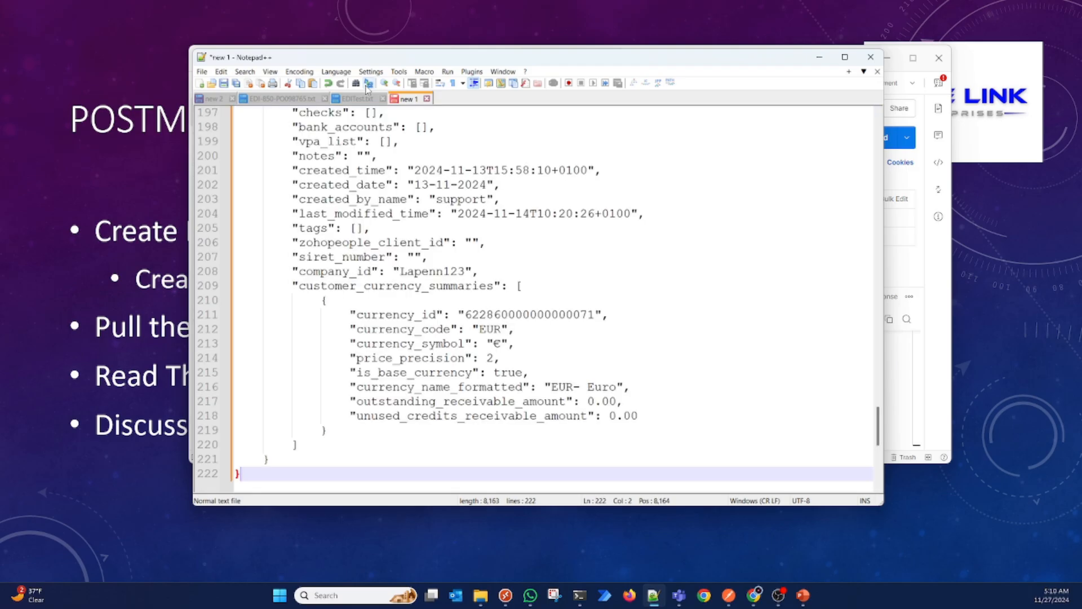
Step: Highlight the contact_id value near the start of the pasted contact JSON and look over the fields below it
scroll(529, 304, up, 20)
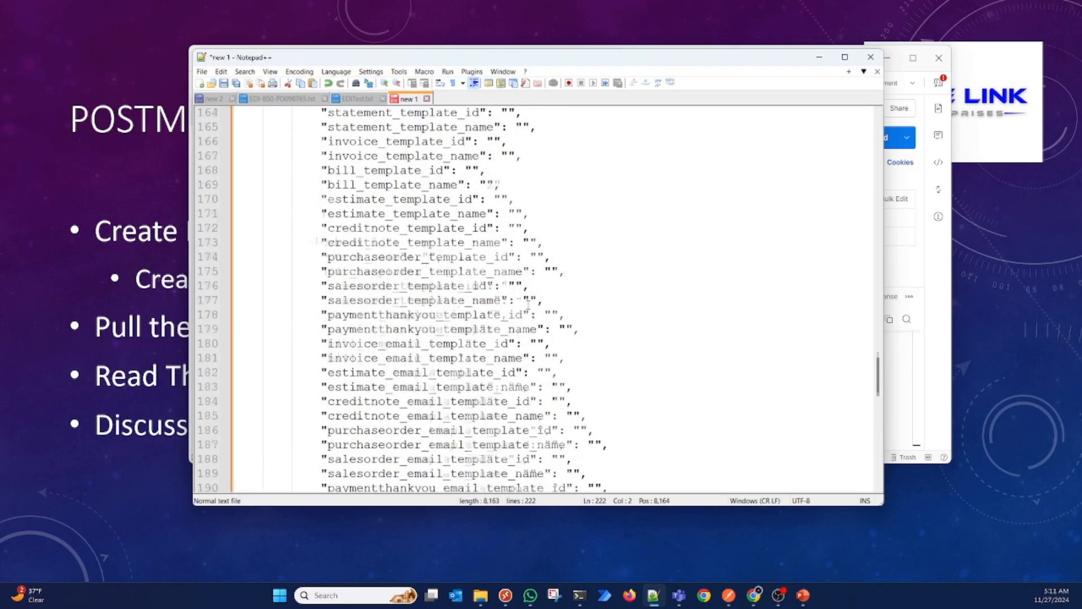
scroll(528, 304, up, 8)
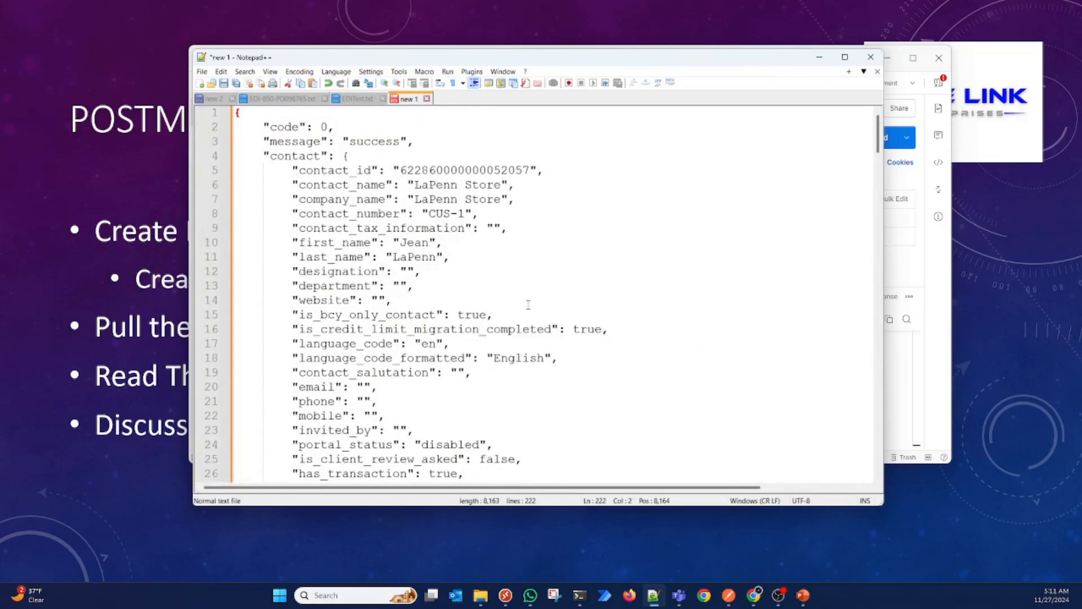
double_click(480, 169)
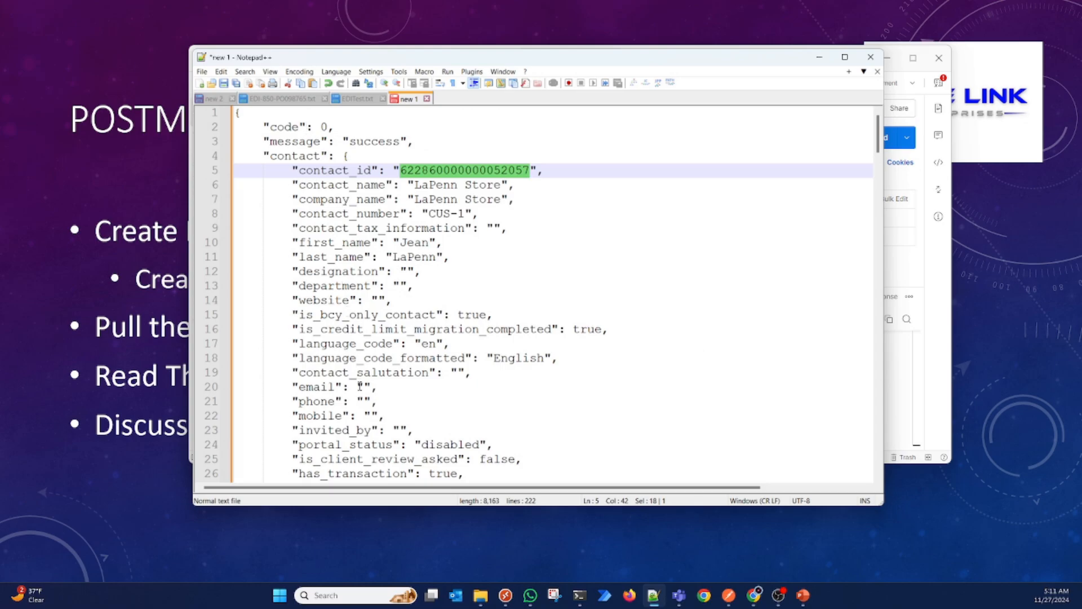
scroll(360, 387, down, 5)
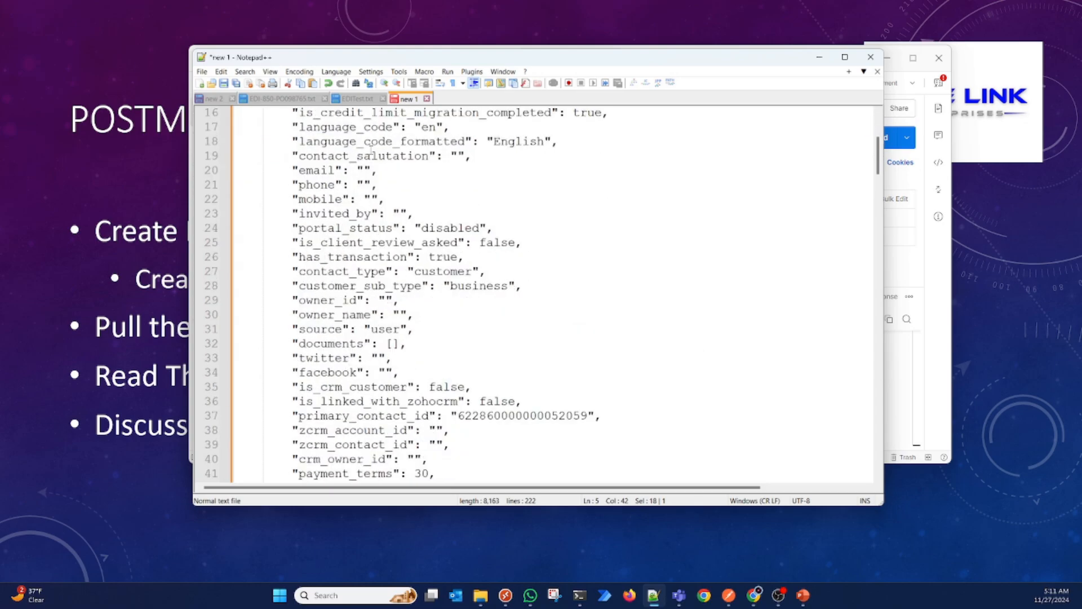
Step: Return to the EDI 850 file and highlight the DTM*010 date and the ship-to ID in the N1*ST segment
click(302, 100)
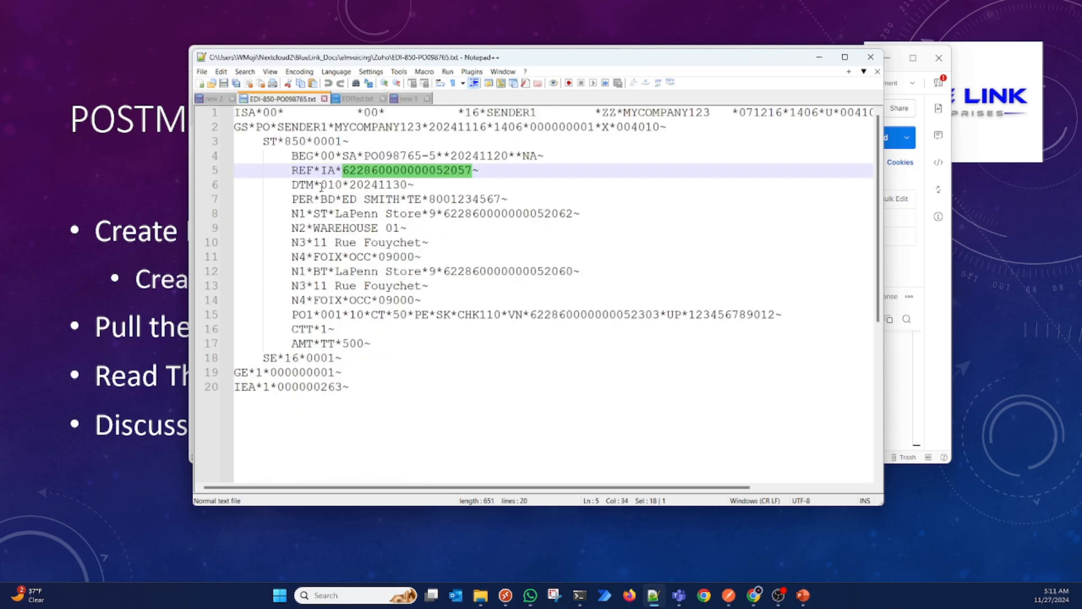
double_click(368, 185)
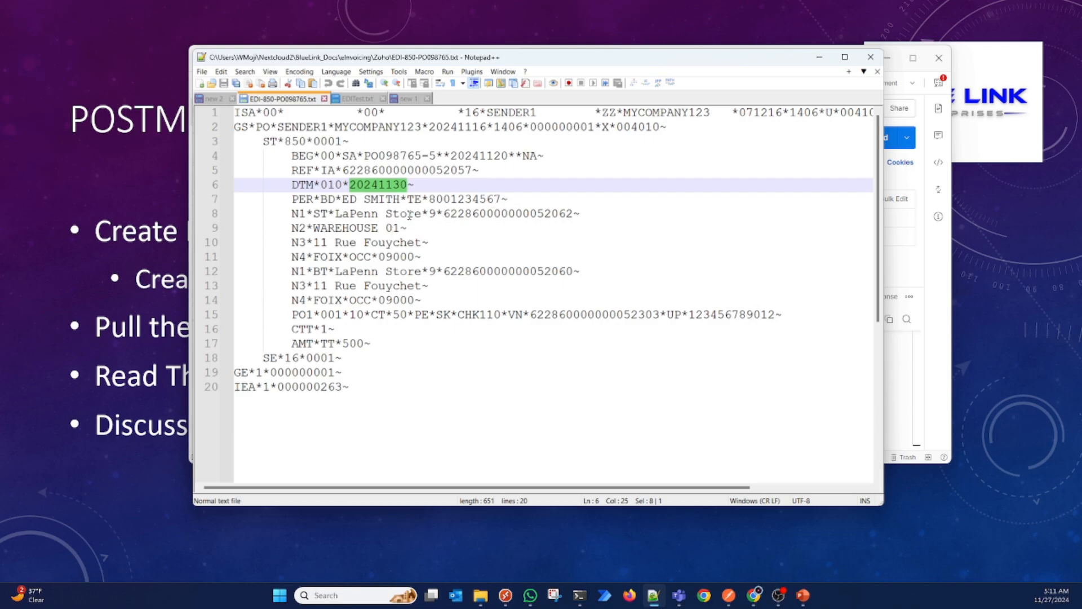
double_click(507, 217)
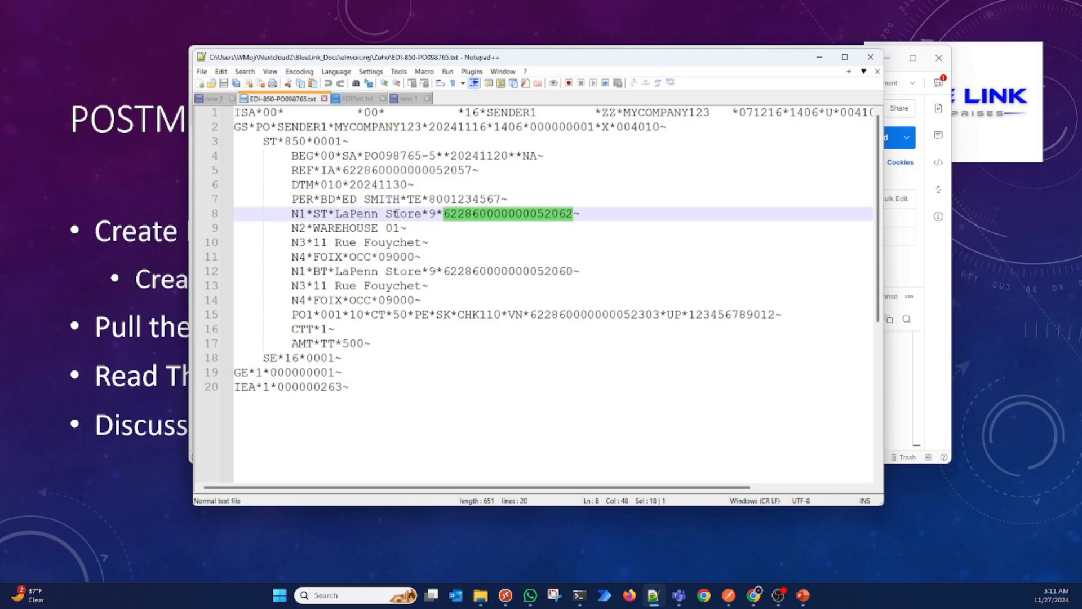
Step: Locate the shipping_address block in the pasted contact JSON and highlight its address_id value
click(408, 99)
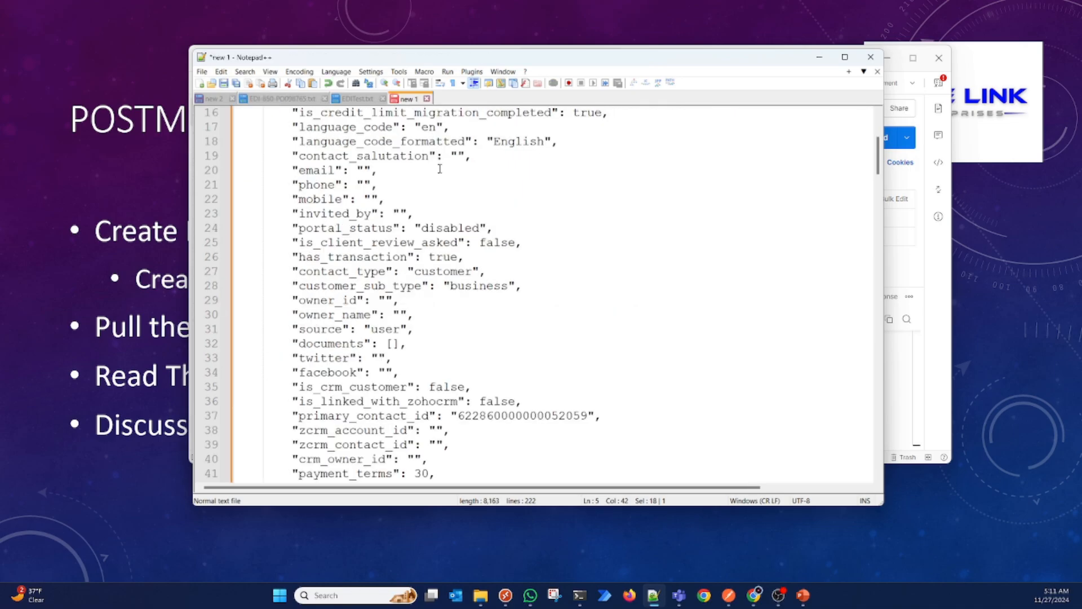
click(467, 309)
scroll(467, 310, down, 8)
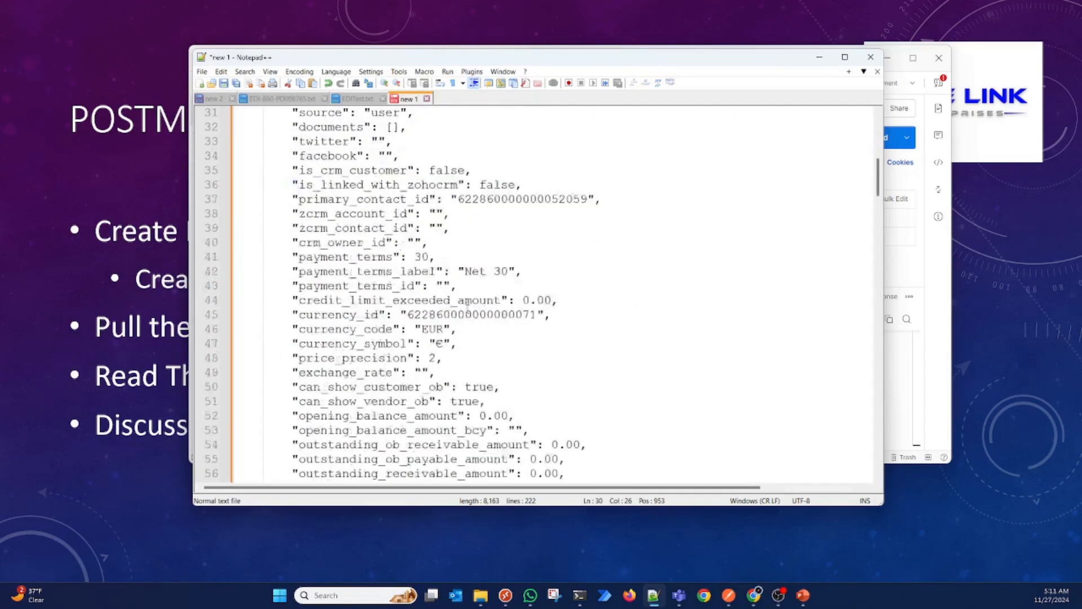
scroll(468, 309, down, 12)
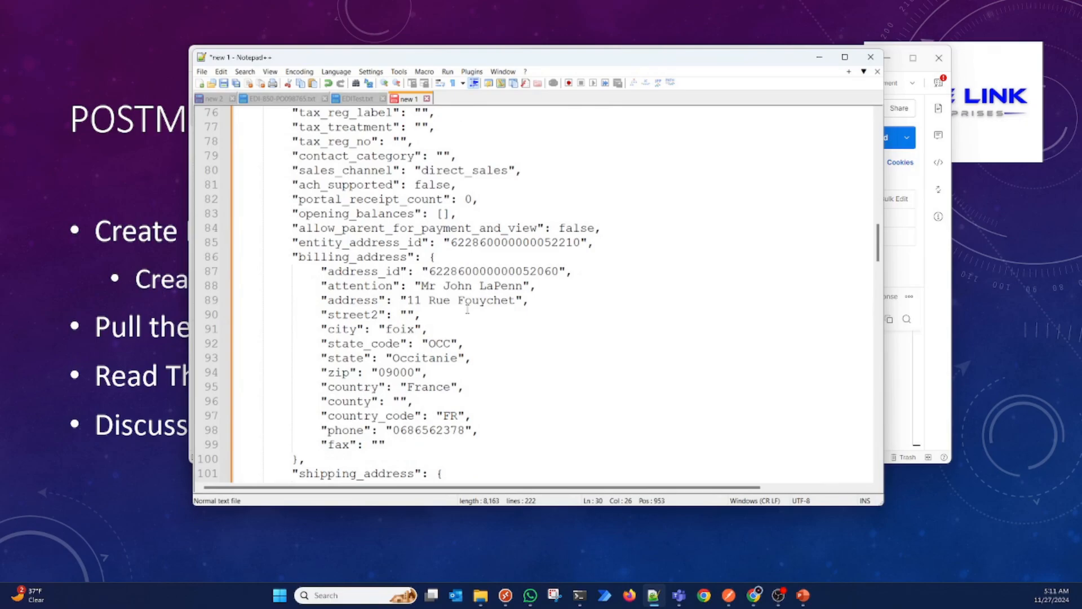
scroll(468, 309, down, 2)
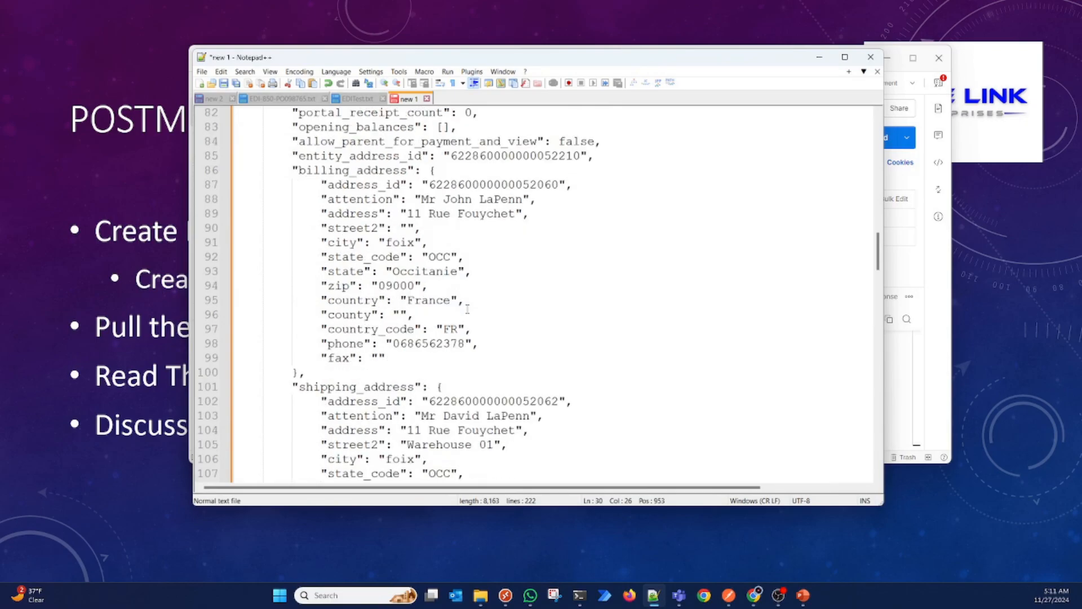
double_click(516, 401)
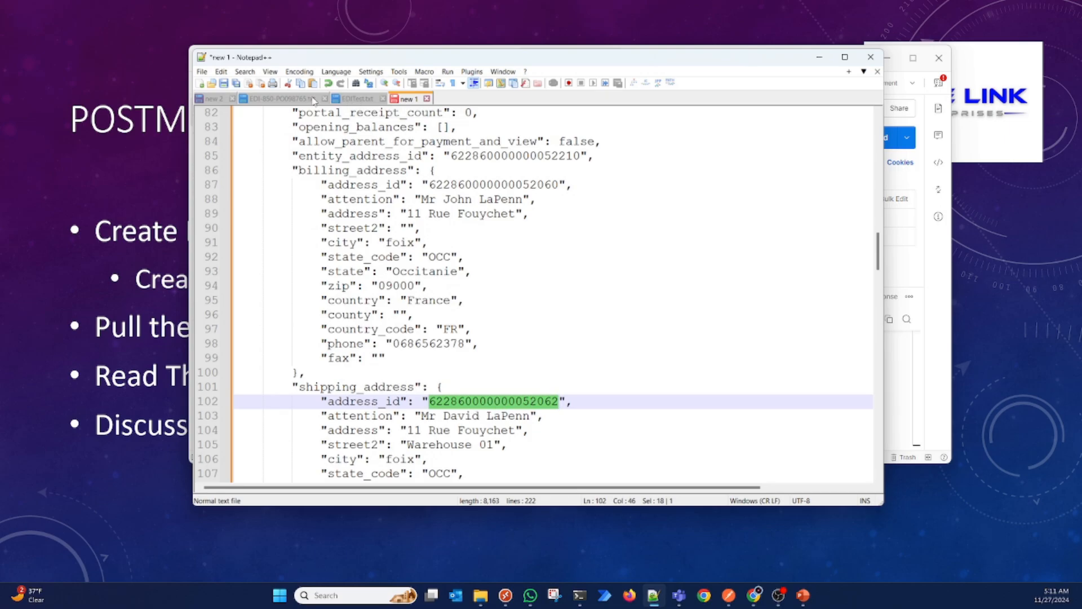
Step: Go back to the EDI 850 file and highlight the bill-to ID in the N1*BT segment
click(282, 99)
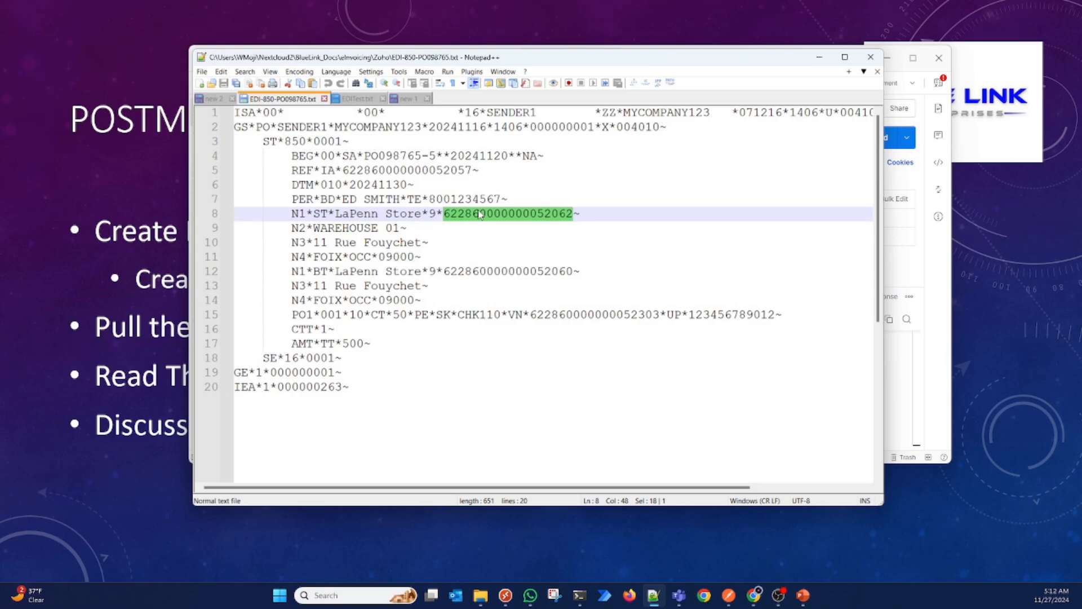
double_click(527, 272)
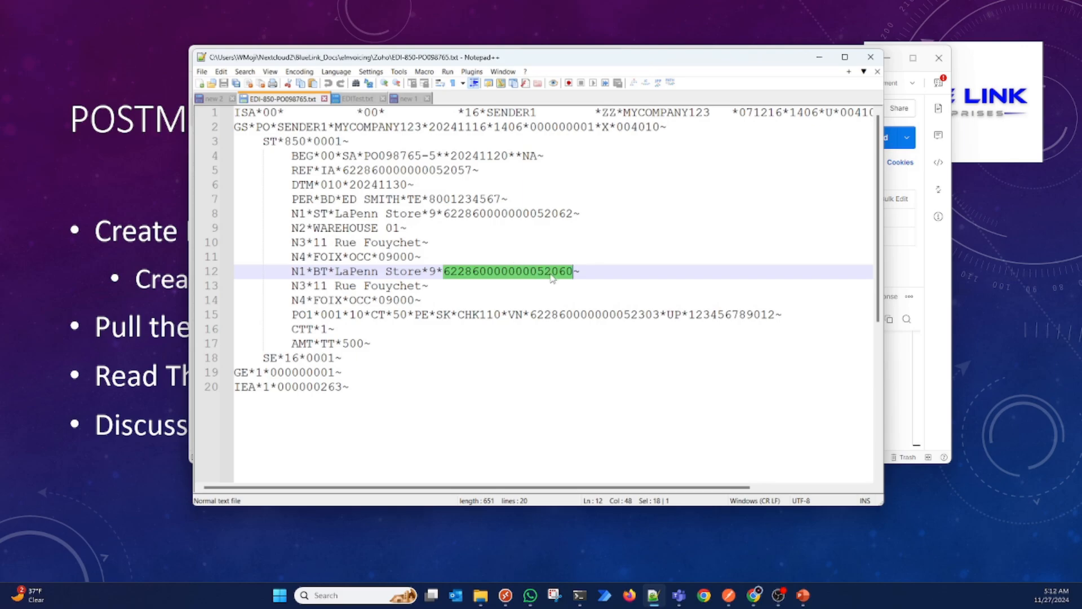
Step: Return to the pasted contact JSON and highlight the address_id value in the billing_address block
click(424, 100)
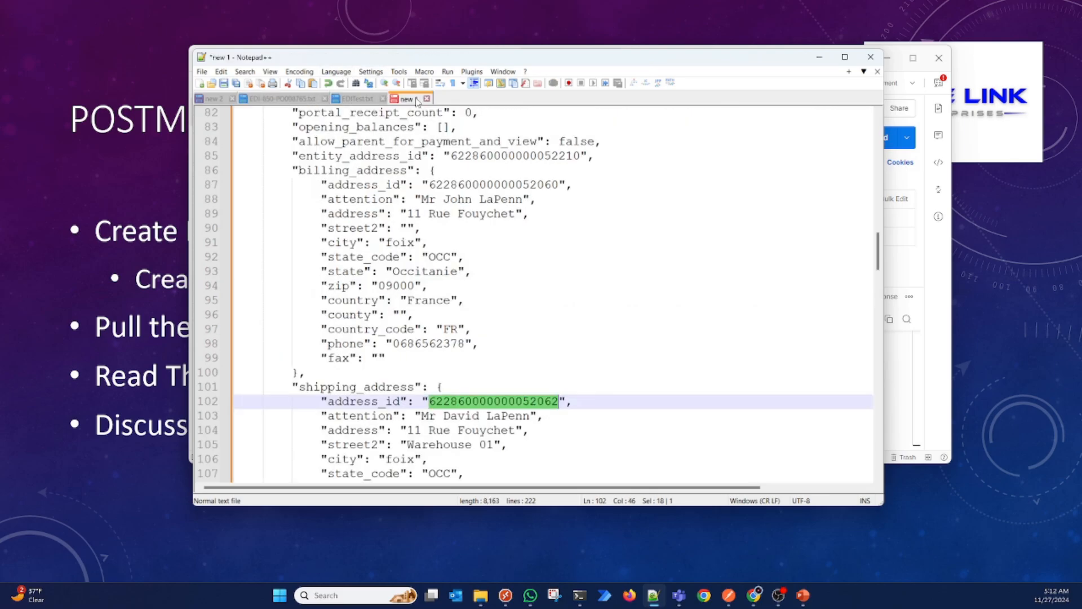
double_click(527, 186)
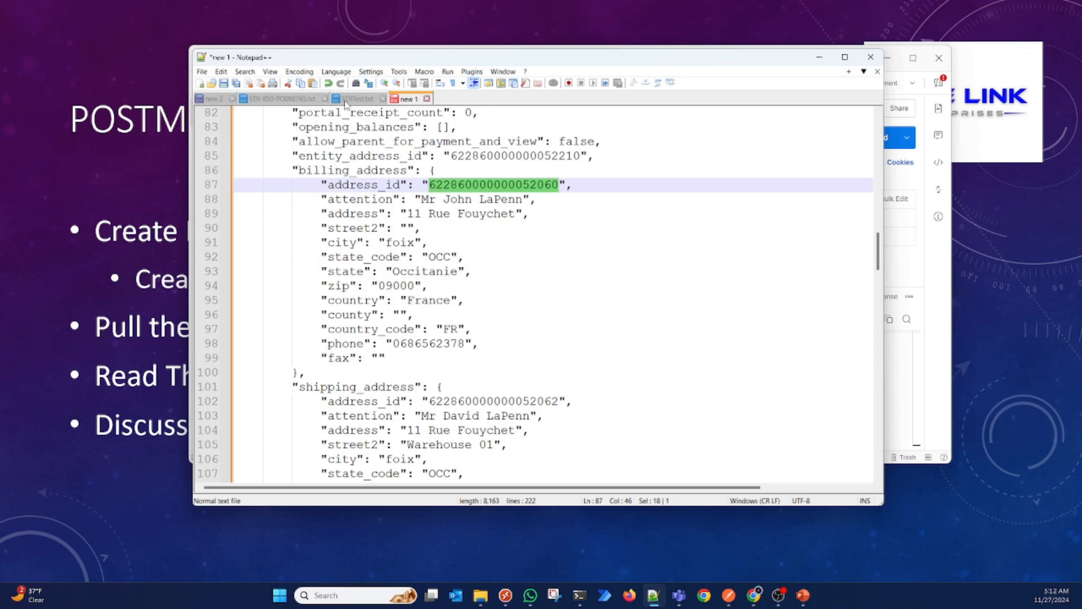
Step: Go back to the EDI 850 file and highlight the line number, quantity, unit and price in the PO1 segment
click(273, 100)
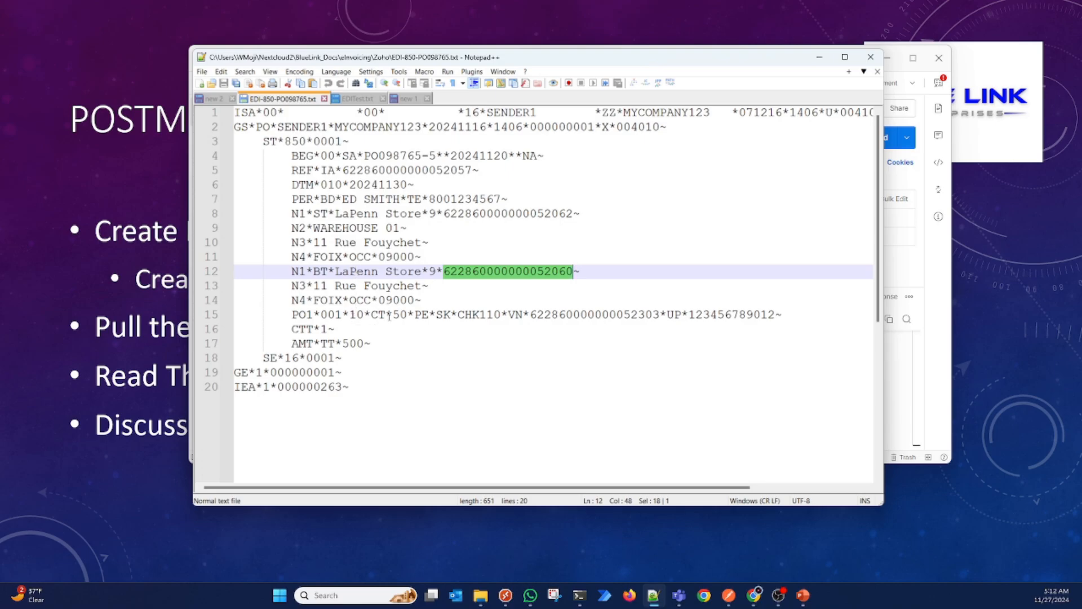
double_click(331, 313)
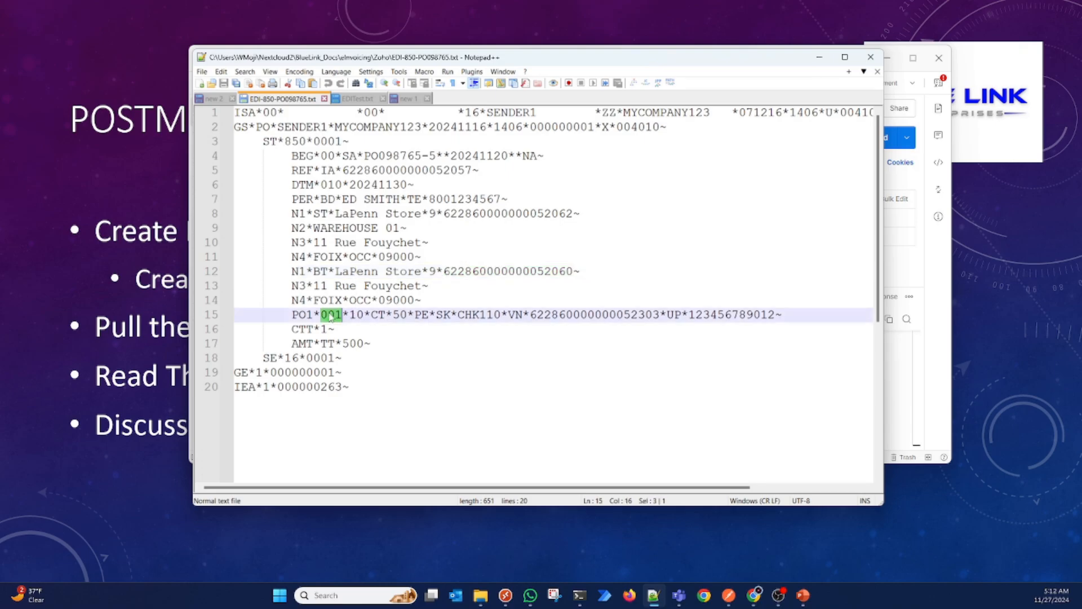
double_click(357, 314)
double_click(379, 315)
double_click(402, 316)
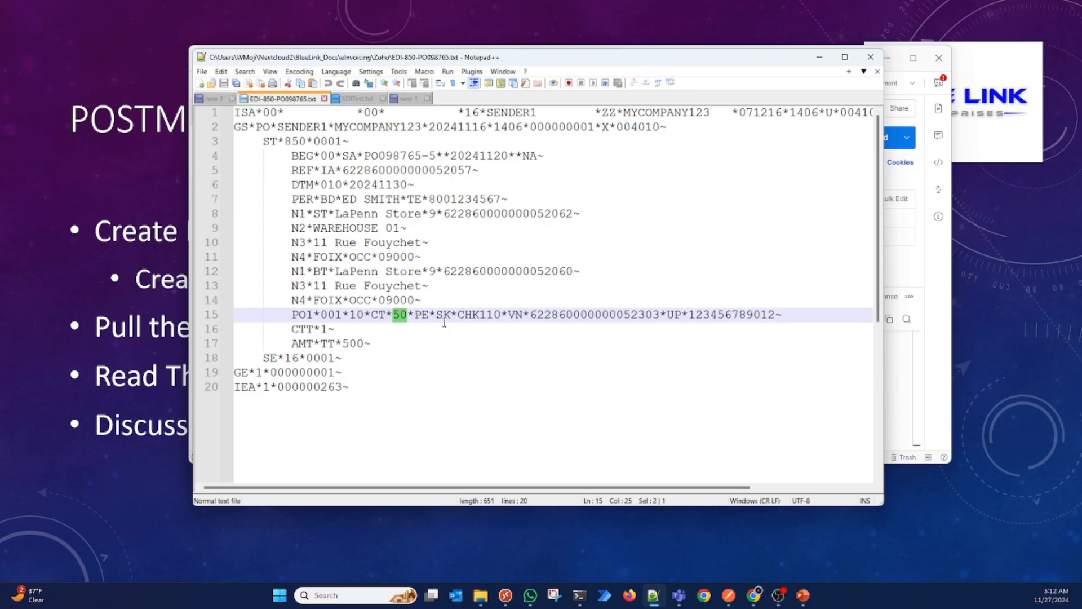
Step: Highlight the SKU, VN item ID, and UP product code elements of the PO1 segment, then compare the SKU with the item ID
double_click(467, 314)
double_click(518, 315)
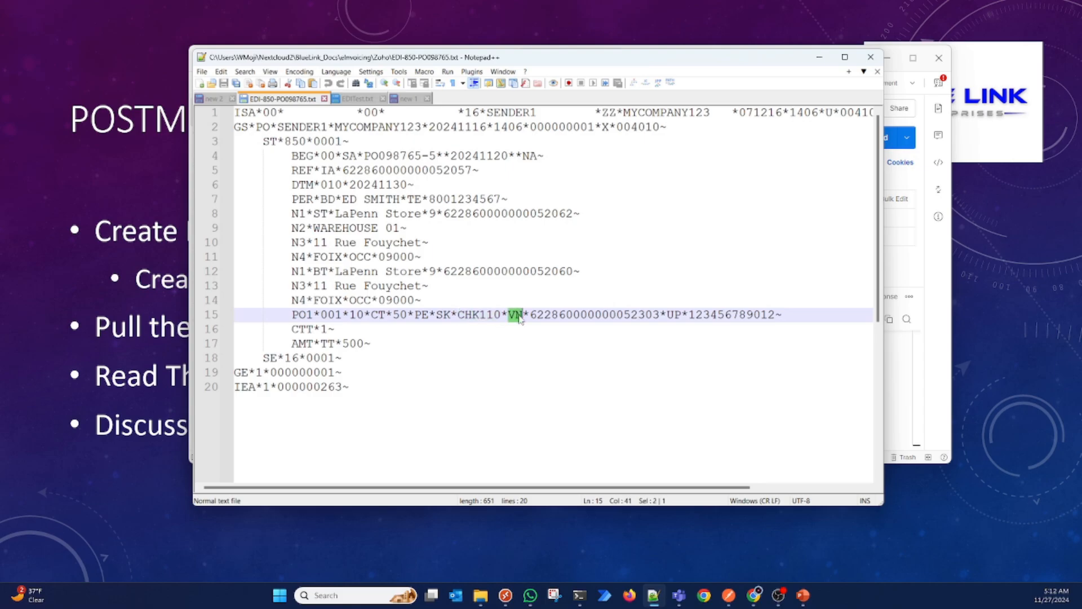
double_click(575, 314)
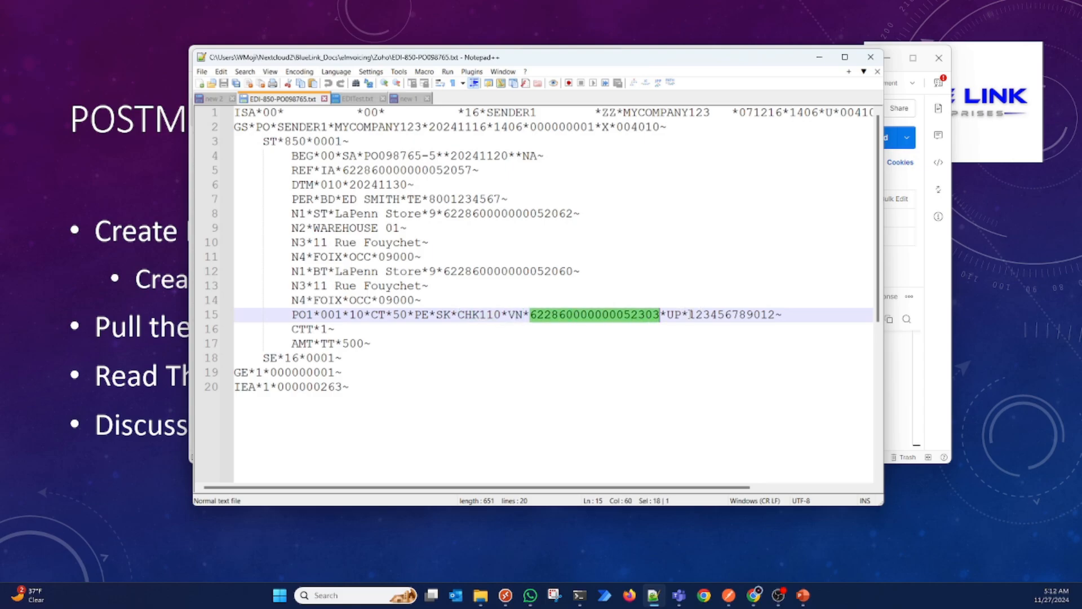
double_click(678, 315)
double_click(710, 316)
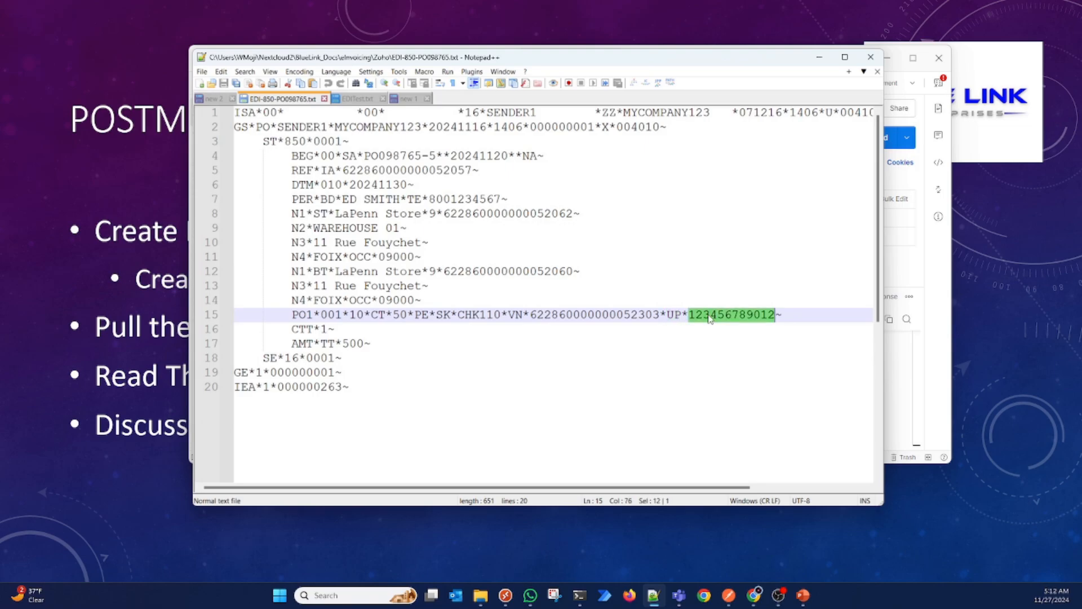
double_click(618, 317)
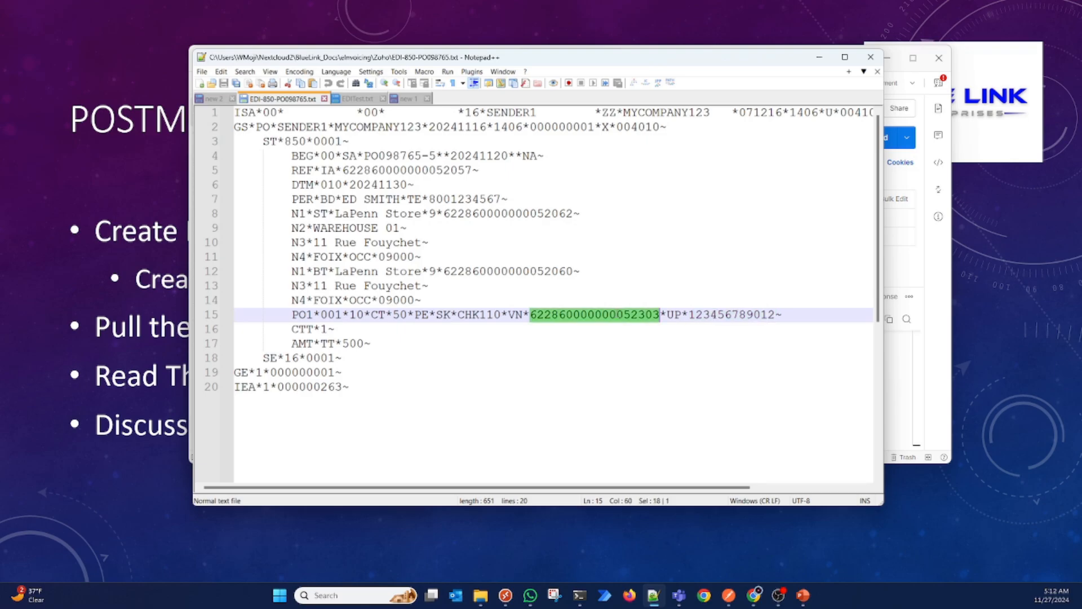
double_click(487, 317)
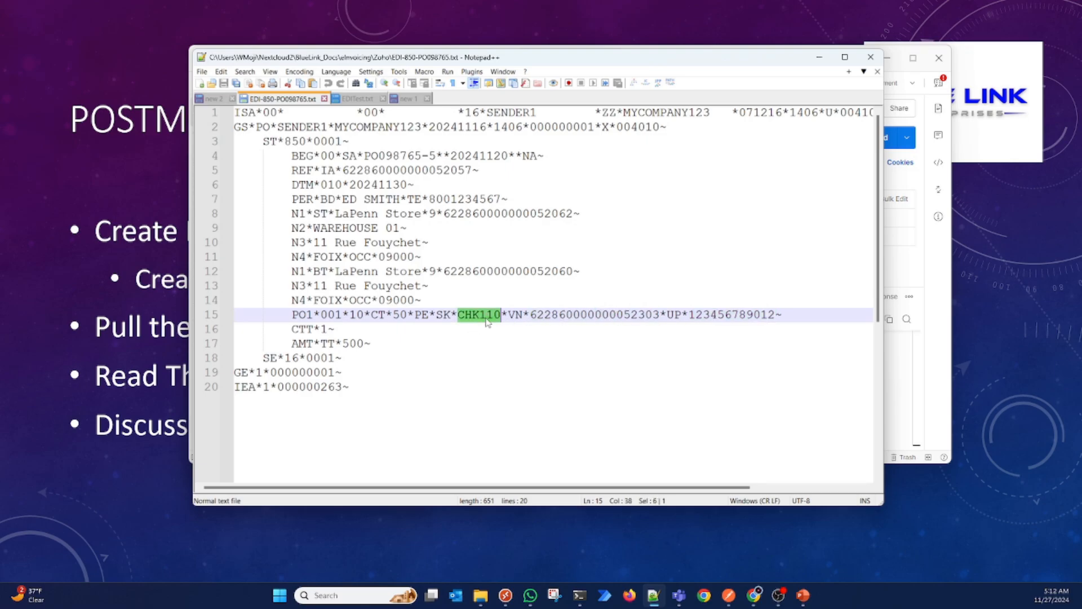
double_click(620, 314)
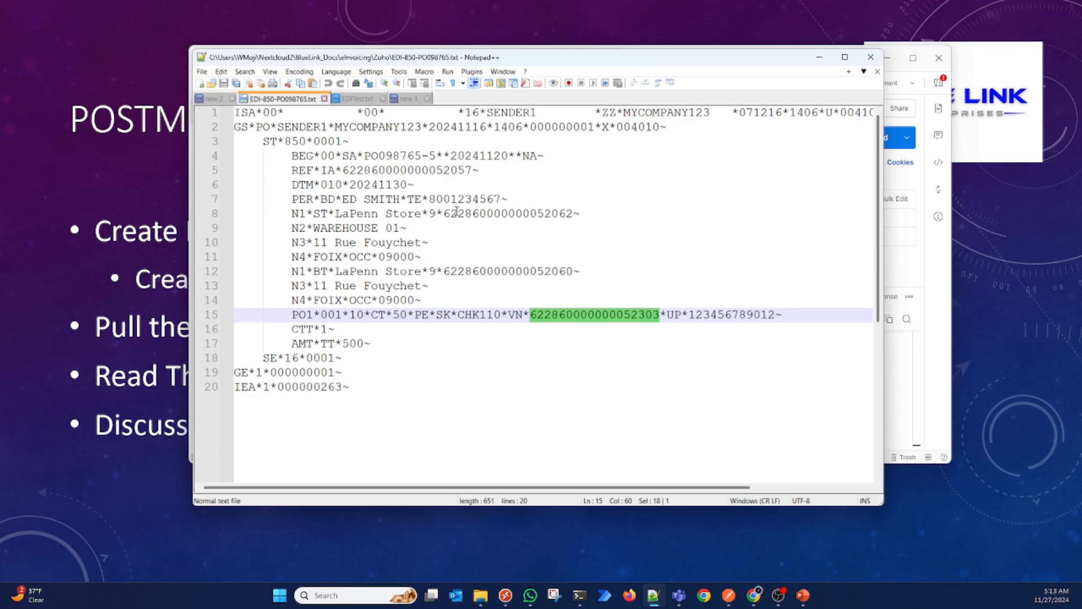
Step: Compare the unindented EDITest.txt with the indented EDI-850-PO098765.txt version of the purchase order
click(358, 98)
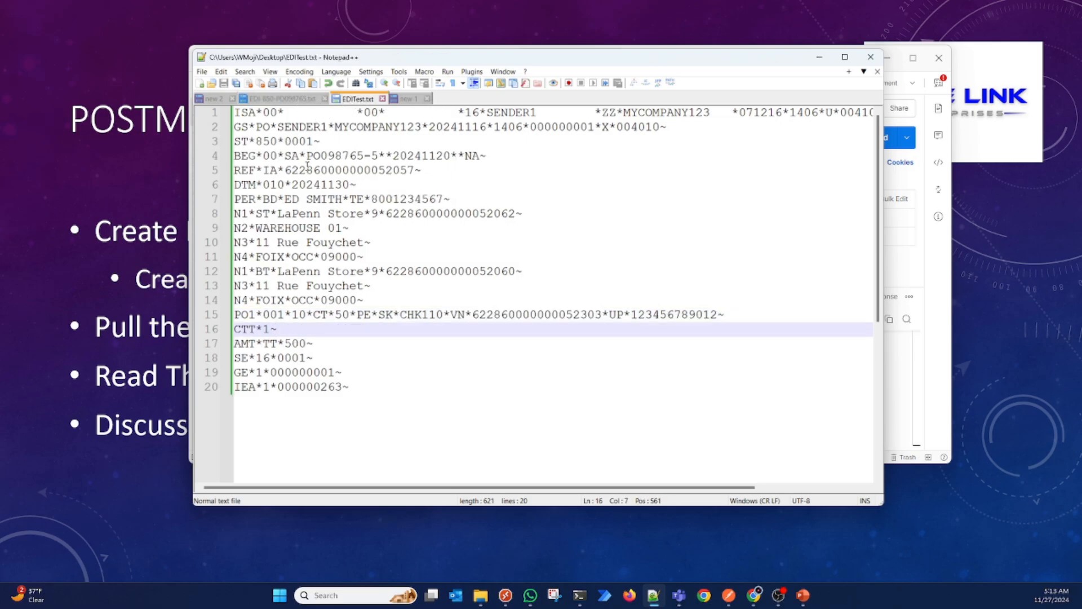
click(287, 99)
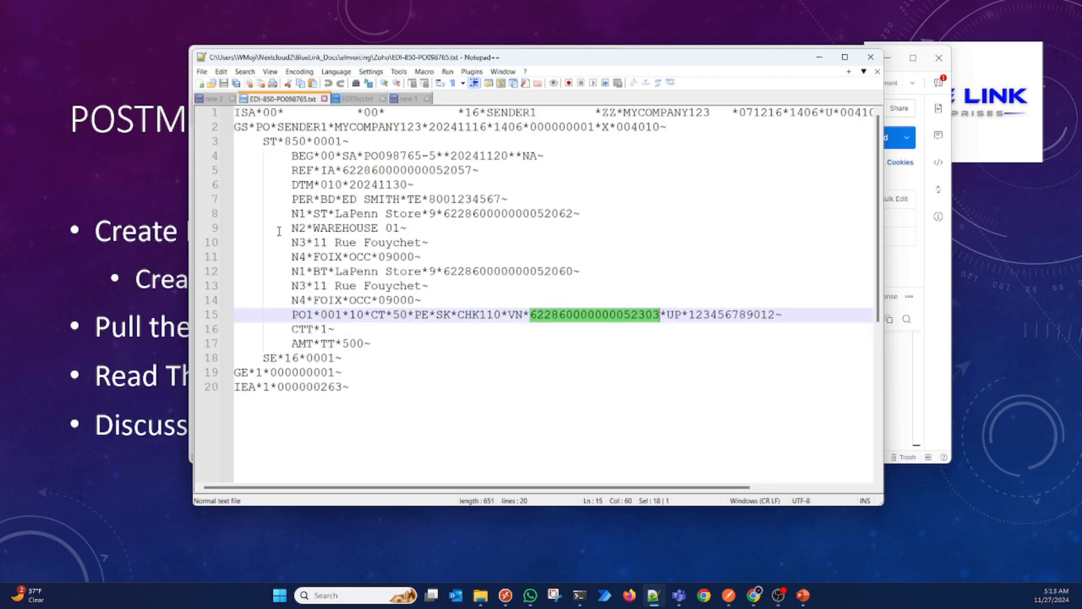
click(358, 100)
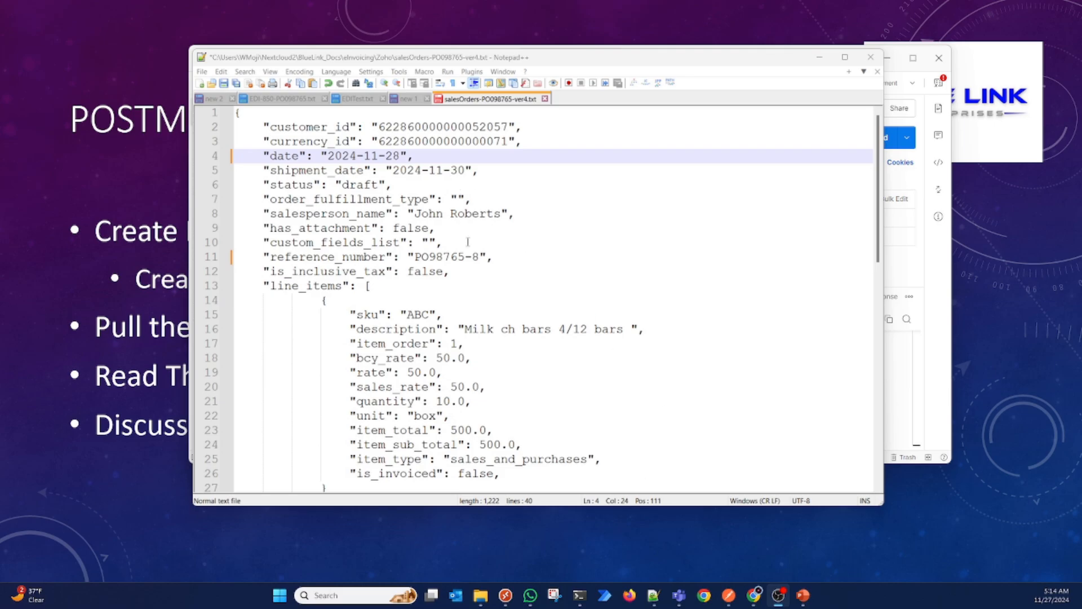
Step: Look over the salesOrders-PO098765-ver4.txt JSON and highlight its currency_id and customer_id values
scroll(468, 242, down, 2)
scroll(468, 242, up, 2)
double_click(443, 141)
double_click(468, 126)
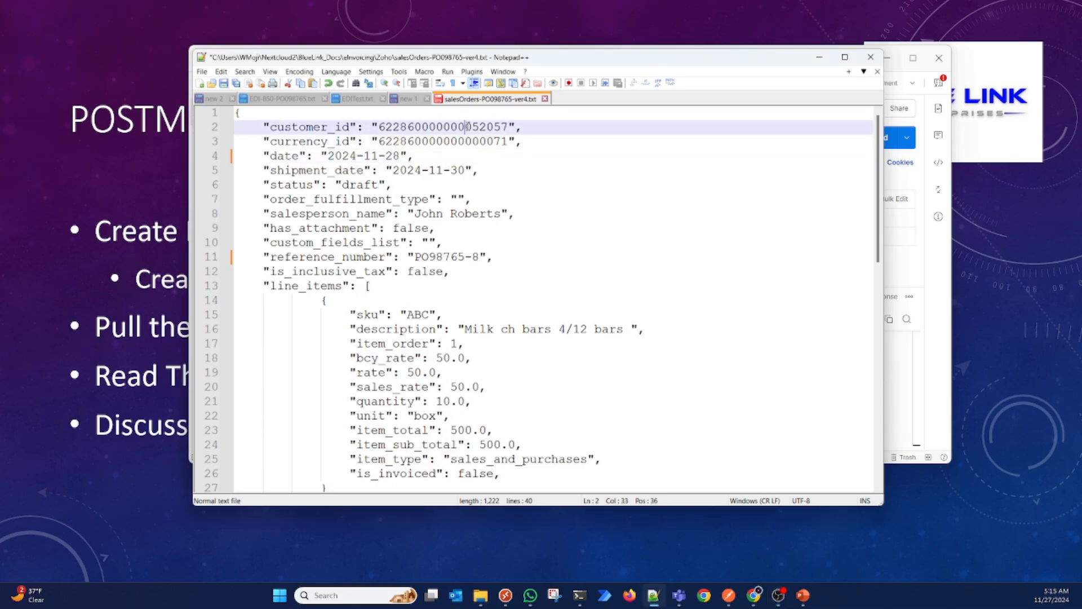
Step: Change the sku of the line item in the sales order JSON to CHK100
scroll(513, 312, down, 3)
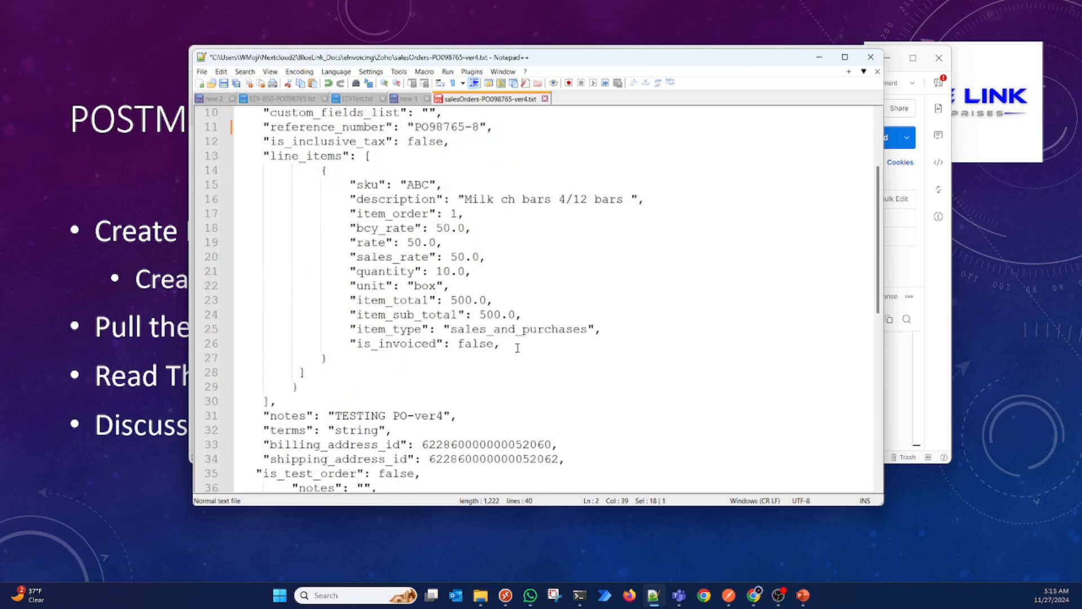
double_click(417, 185)
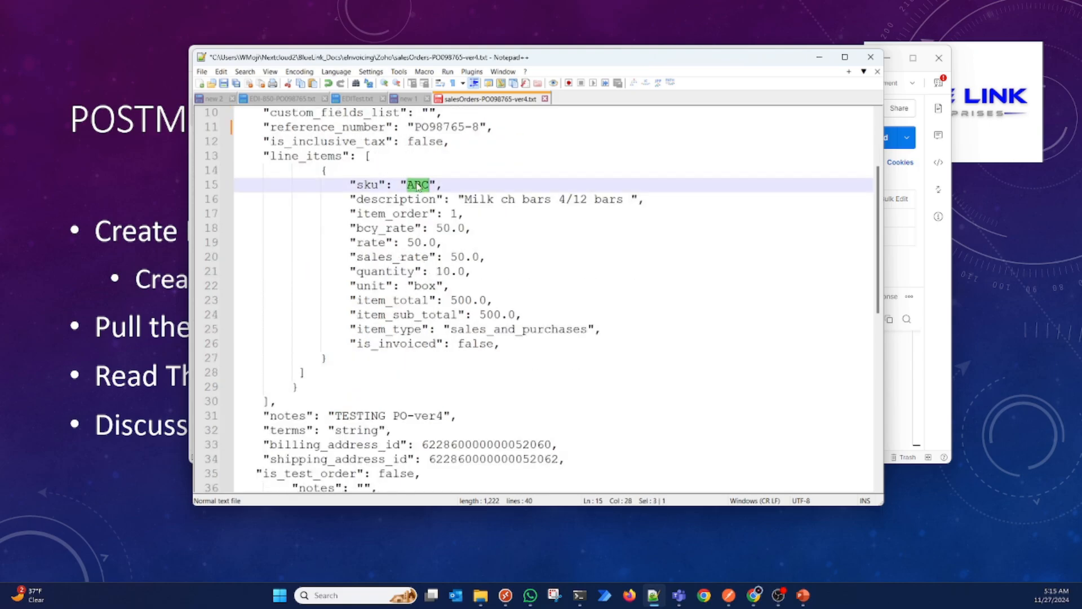
text(CHK100)
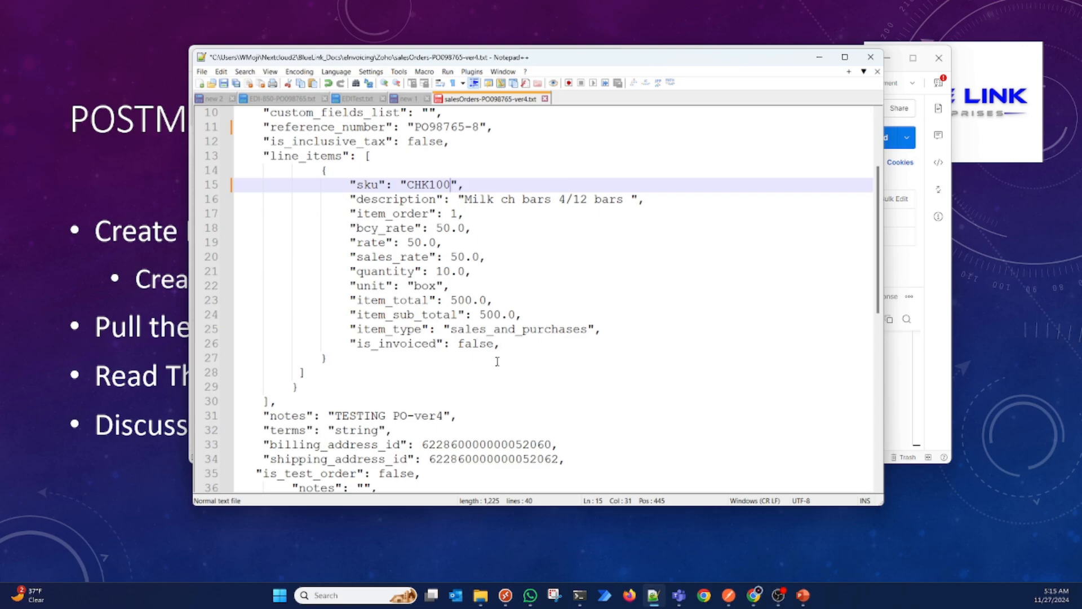
Step: Change the notes value below the line items to "TESTING PO-ver5"
scroll(496, 358, down, 3)
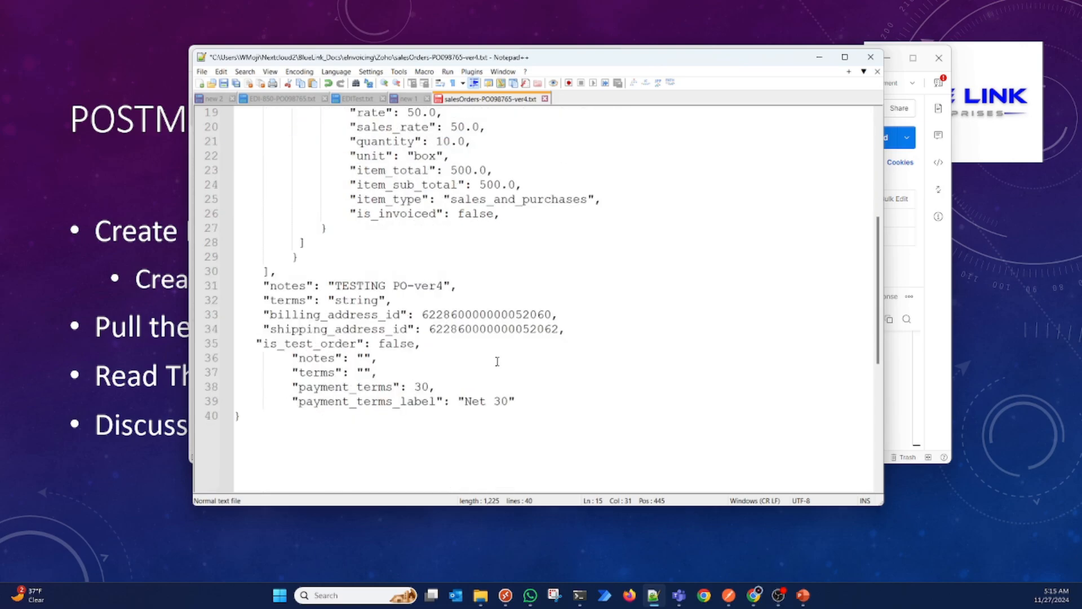
click(444, 286)
key(BackSpace)
text(5)
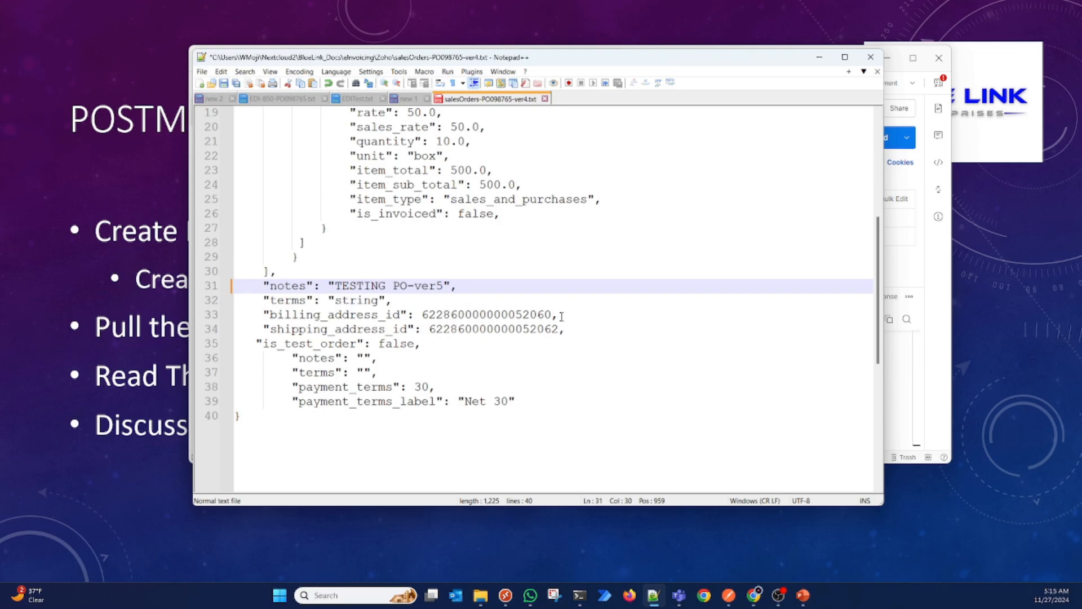
Step: Copy the entire sales order JSON and switch to Postman
key(ctrl+a)
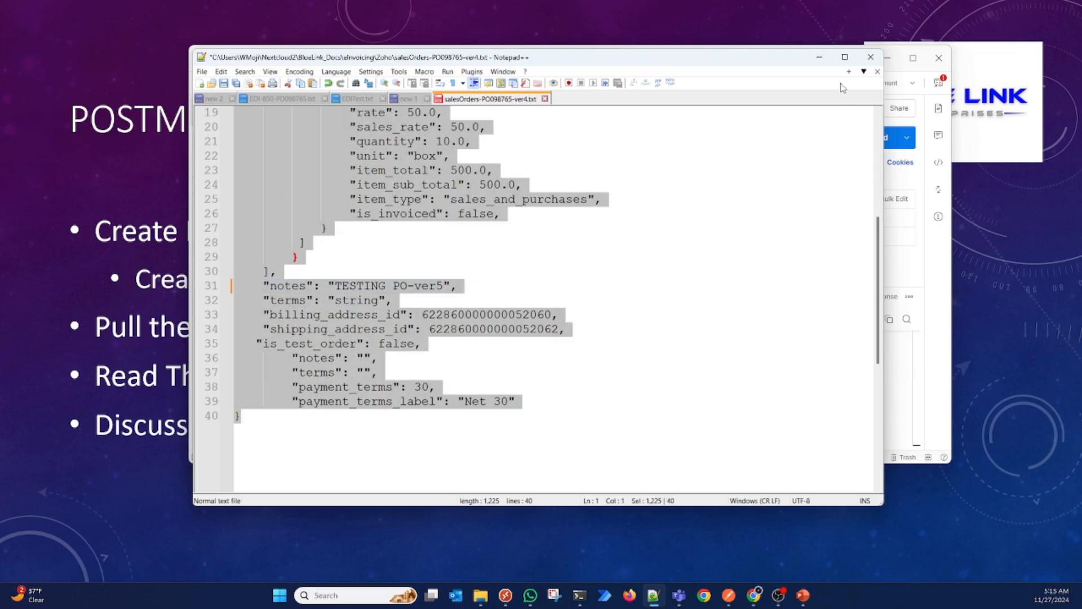
click(820, 58)
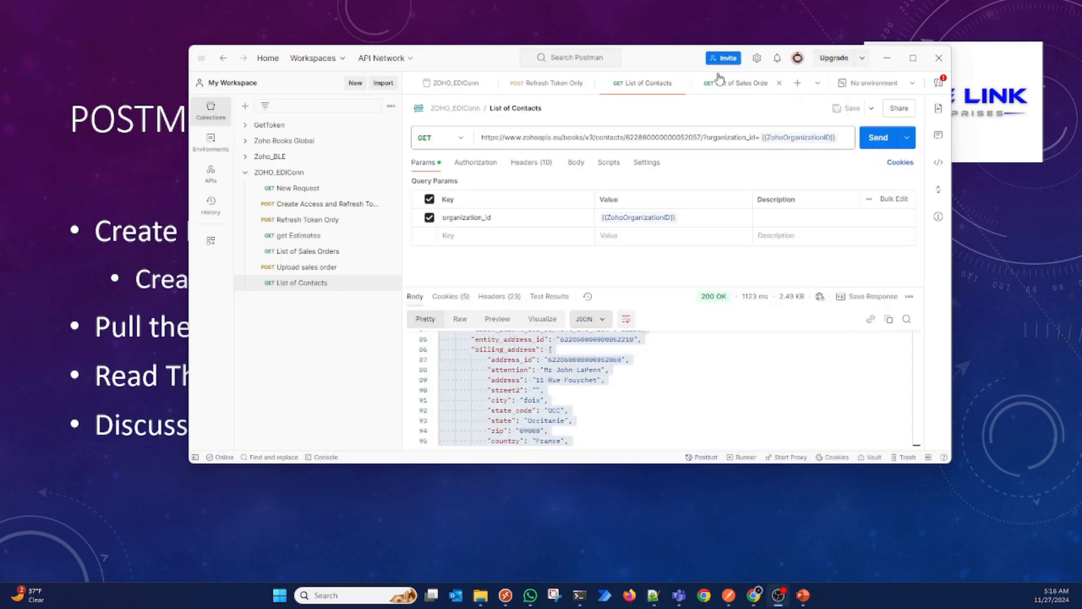
Step: Save the List of Sales Orders request and open the Upload sales order request in the ZOHO_EDIConn collection
click(744, 91)
click(743, 87)
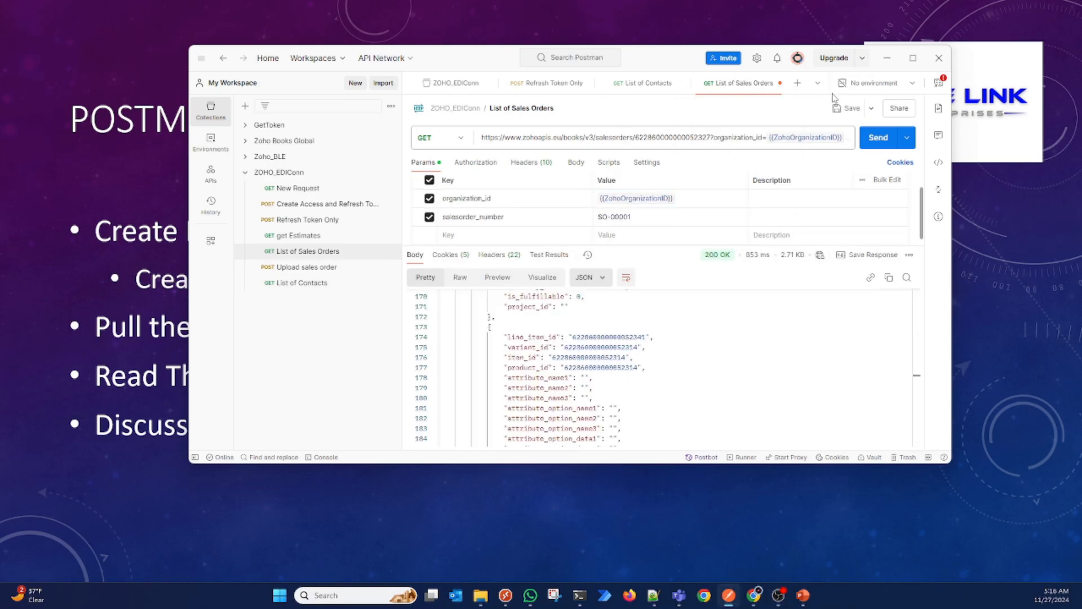
click(842, 108)
click(819, 84)
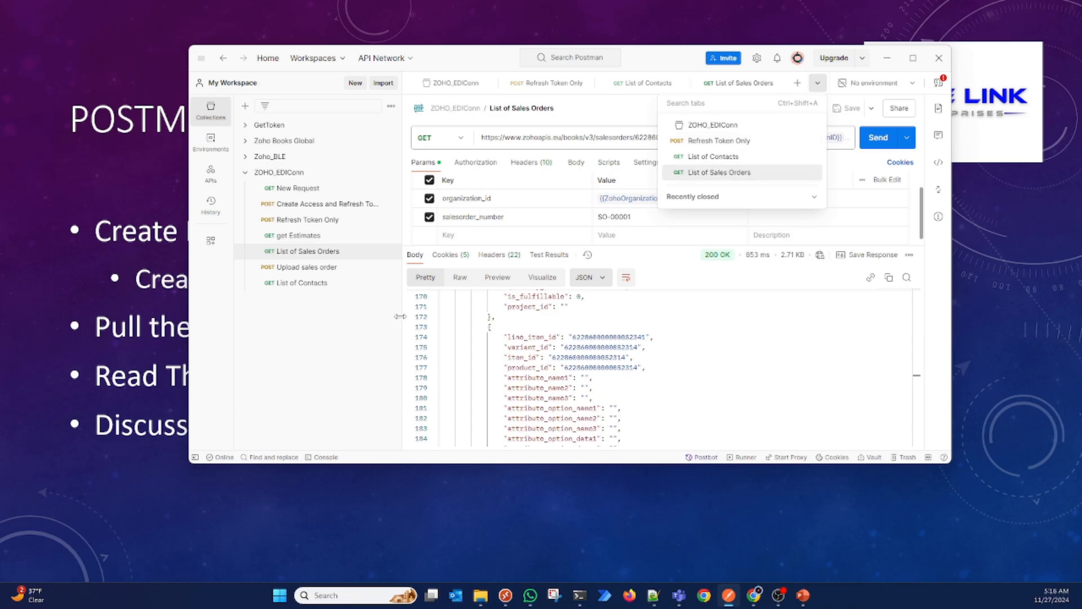
click(319, 276)
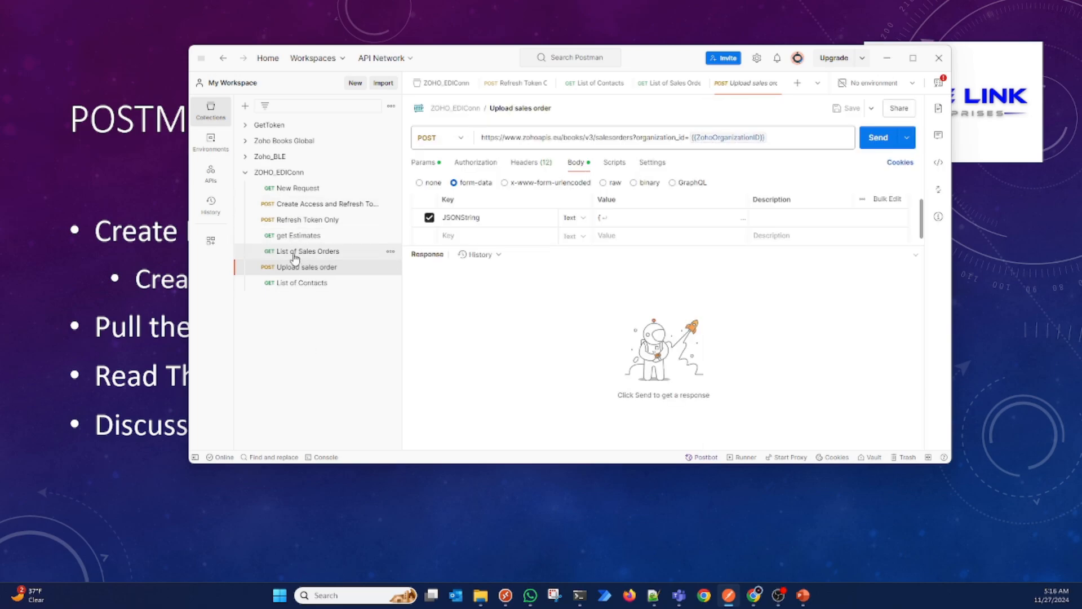
Step: Look through the request folders of the Zoho Books Global collection, from Bank Account to Vendor Payments, and collapse it again
click(245, 141)
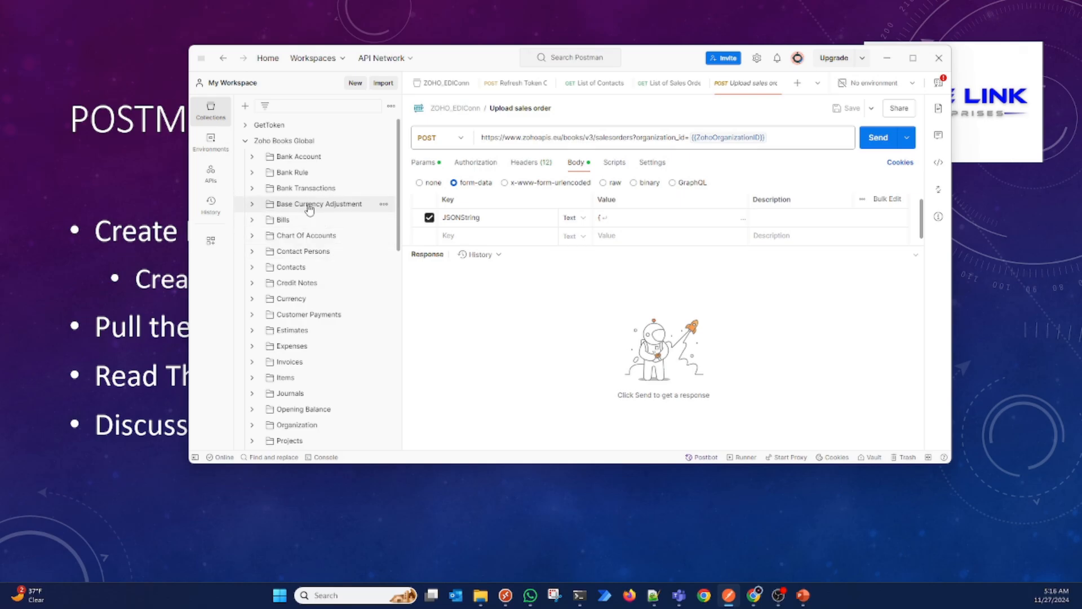
click(247, 142)
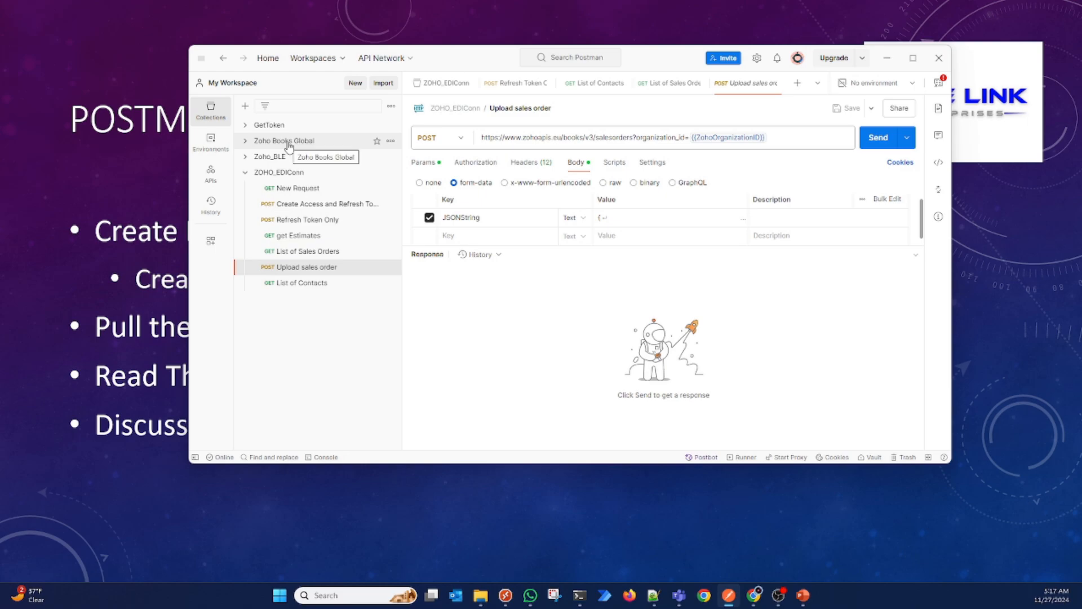
click(247, 141)
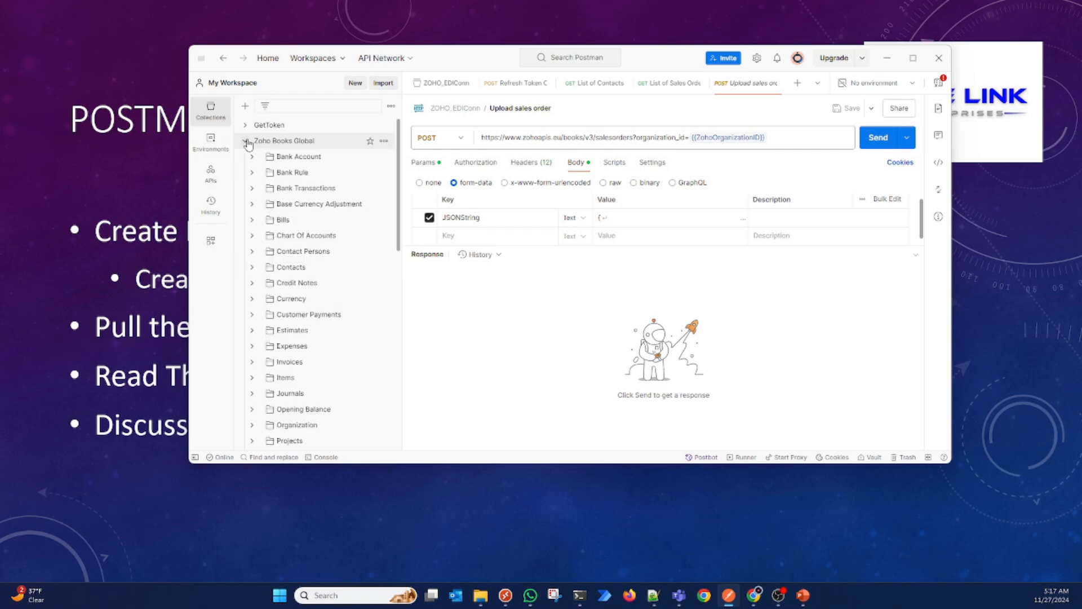
scroll(313, 299, down, 4)
scroll(312, 315, down, 3)
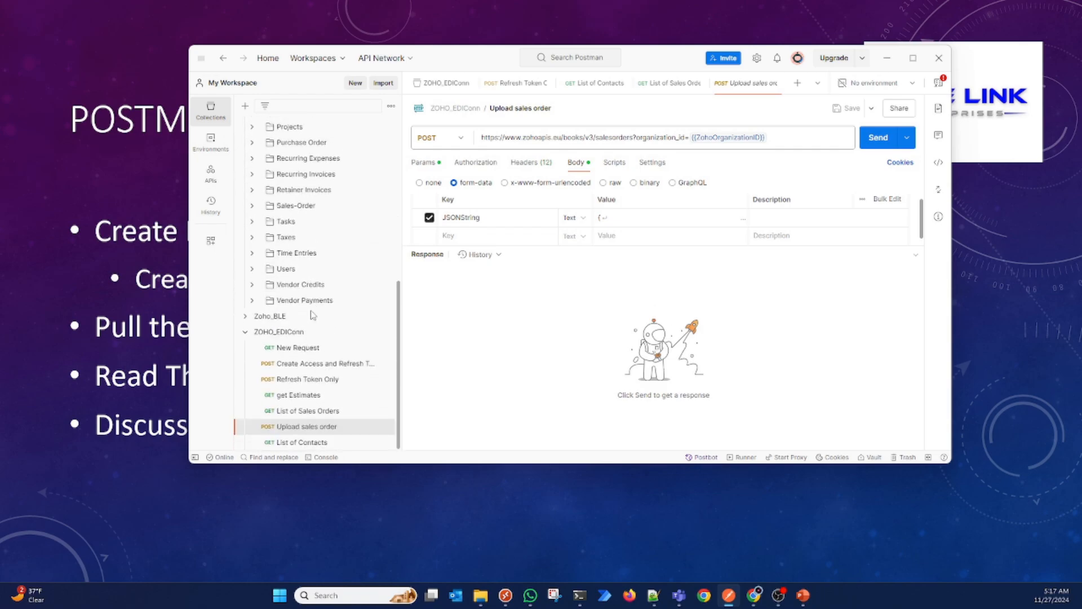
scroll(312, 315, up, 4)
scroll(312, 315, down, 1)
scroll(312, 315, up, 5)
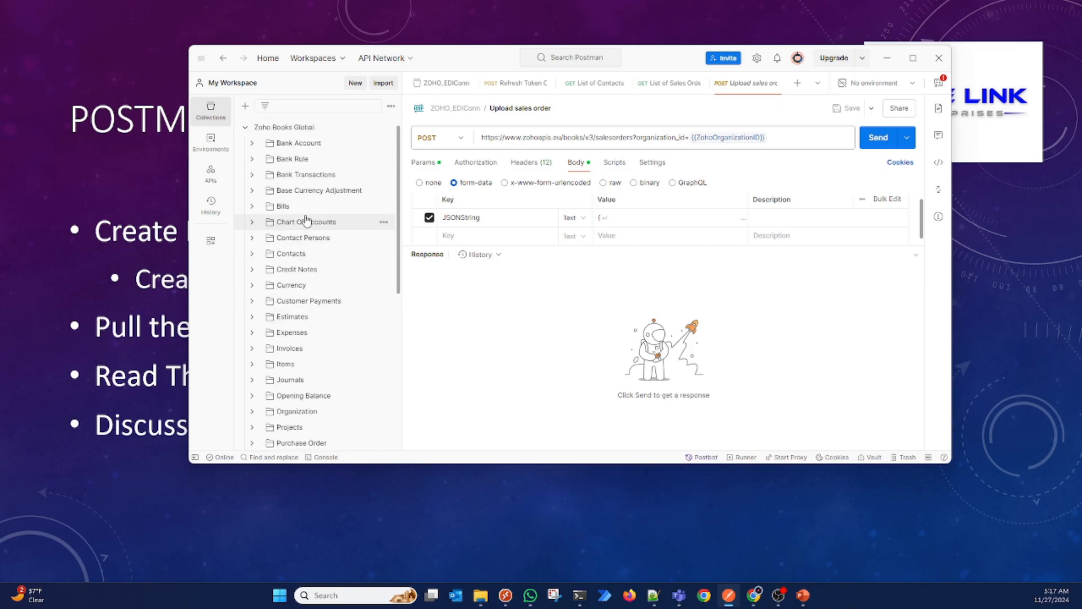
click(246, 129)
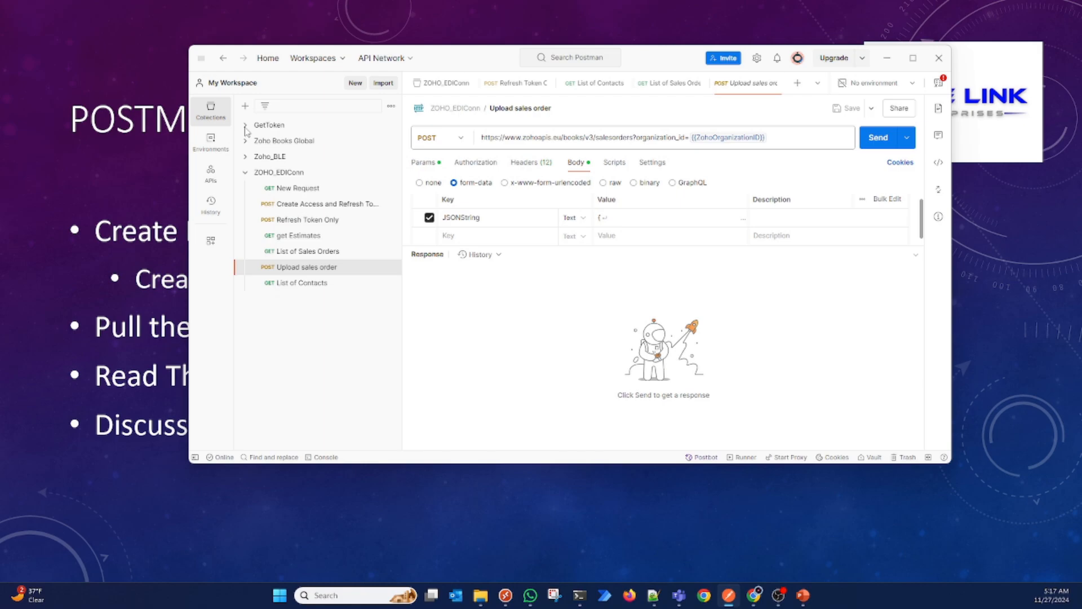
Step: Replace the JSONString form-data value with the copied sales order JSON and send the Upload sales order request
click(633, 221)
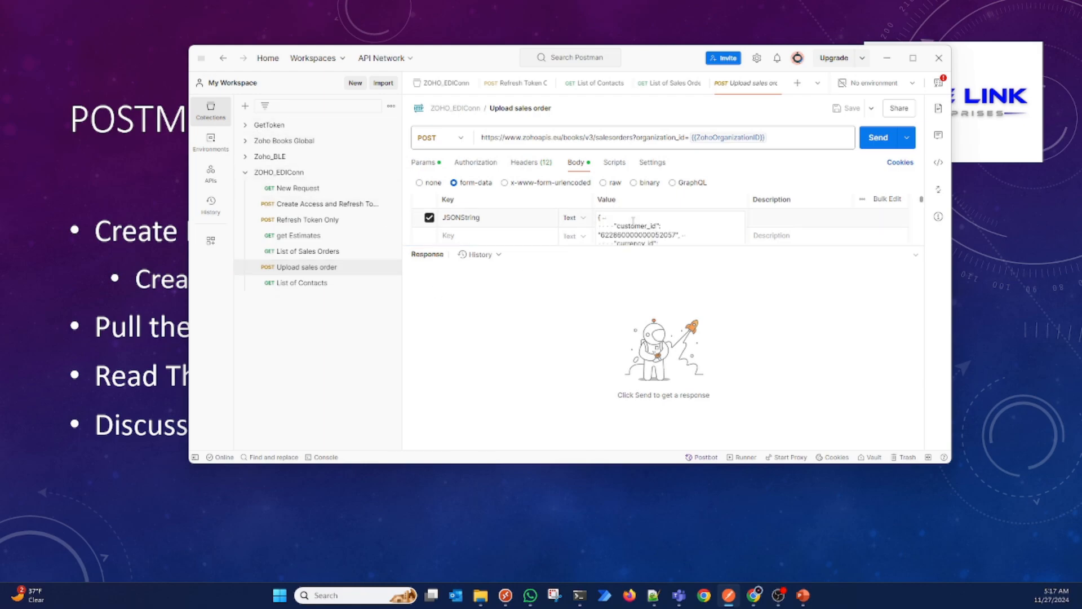
key(ctrl+a)
key(BackSpace)
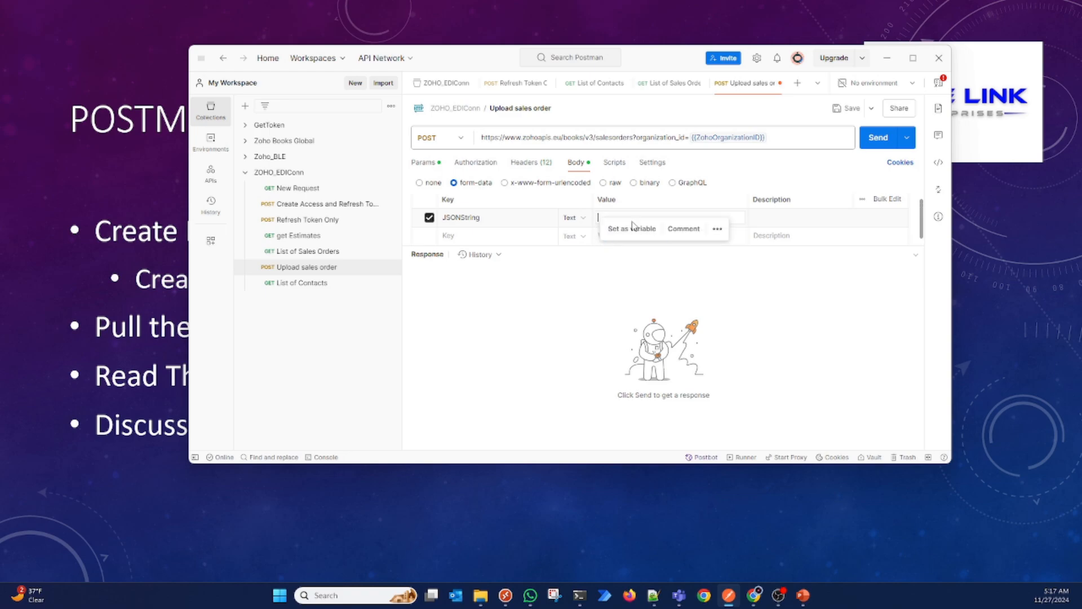
key(ctrl+v)
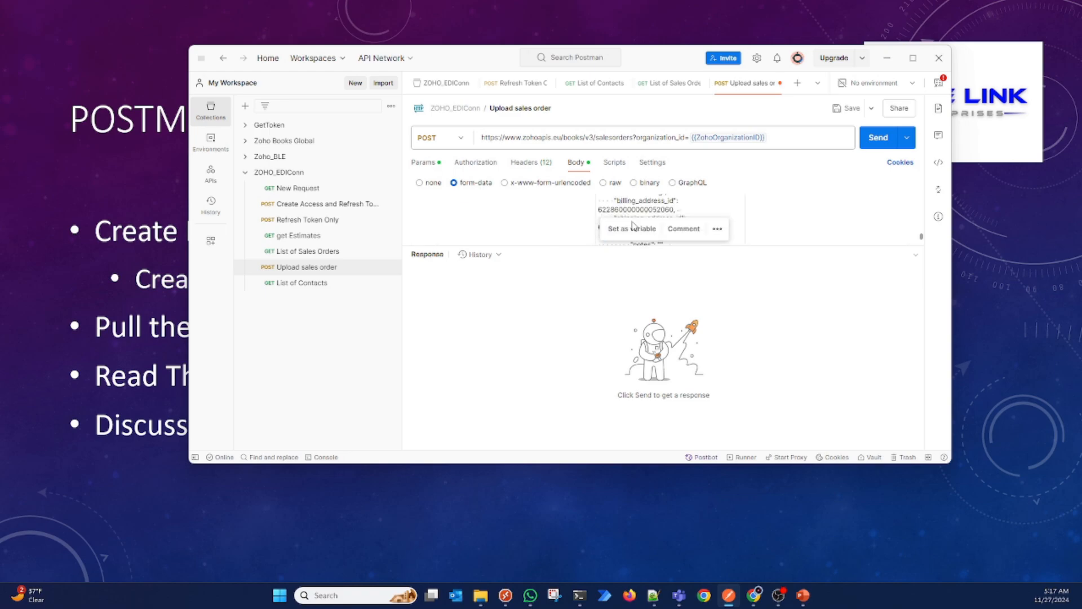
click(545, 342)
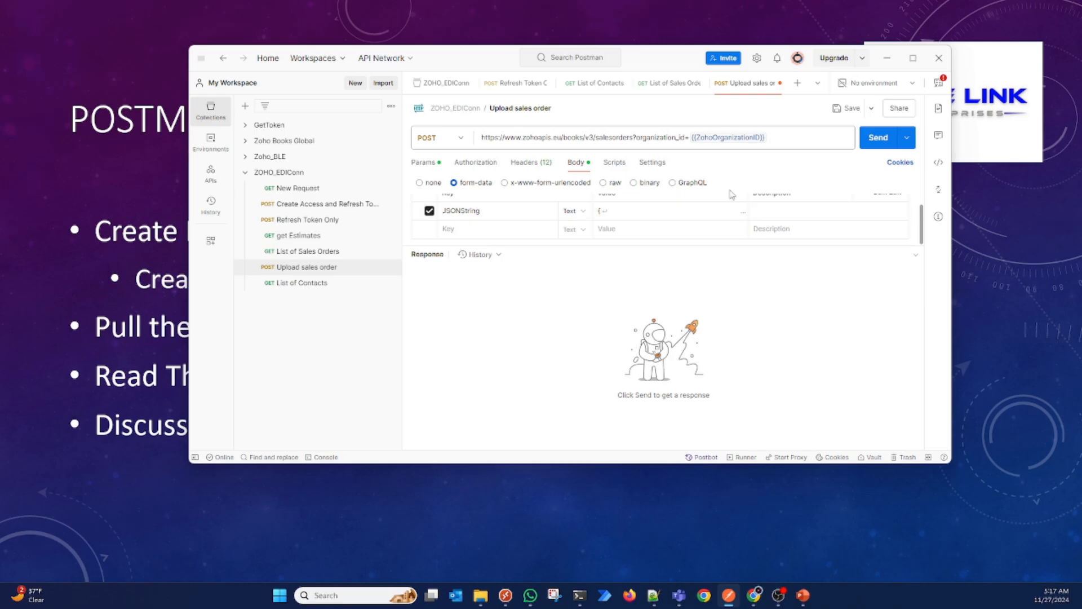
click(878, 146)
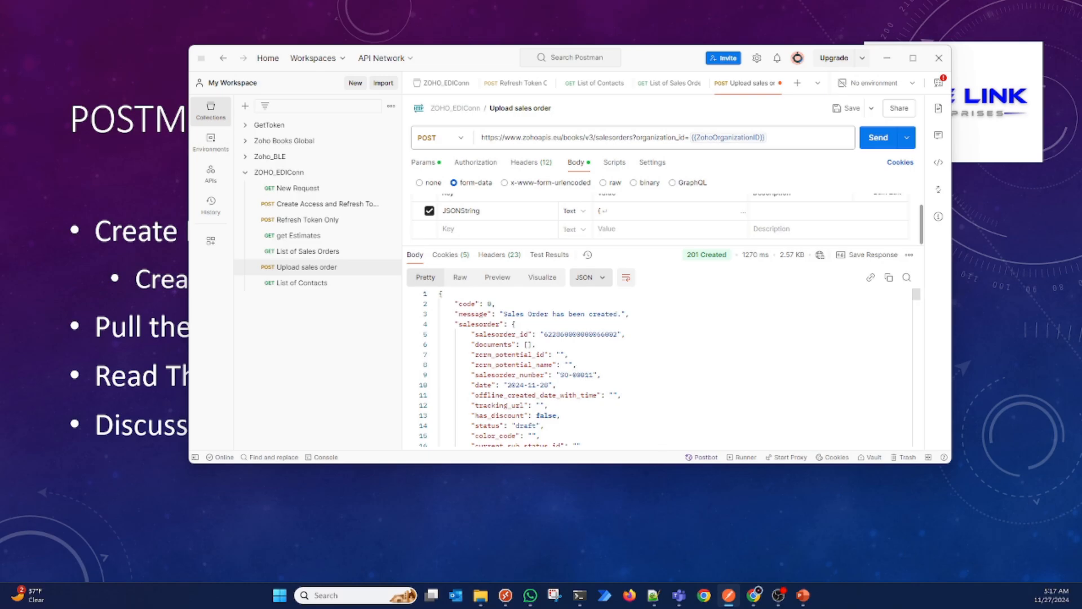
Step: Switch to Zoho Books, reload the sales orders list by way of Estimates, and open the newest LaPenn Store order dated 28-11-2024
click(754, 597)
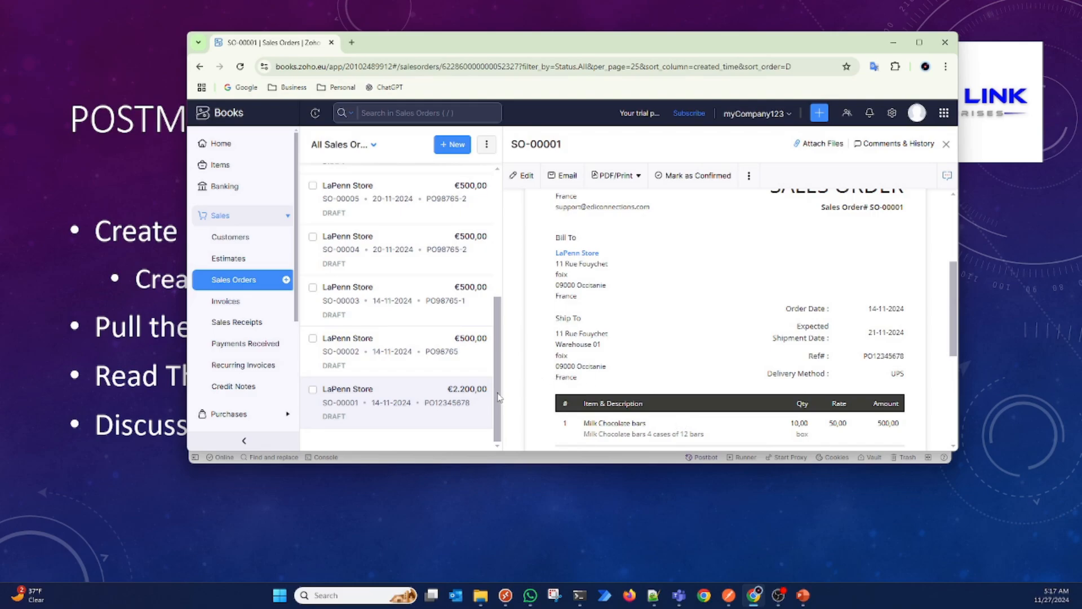
scroll(493, 280, up, 3)
scroll(492, 282, up, 2)
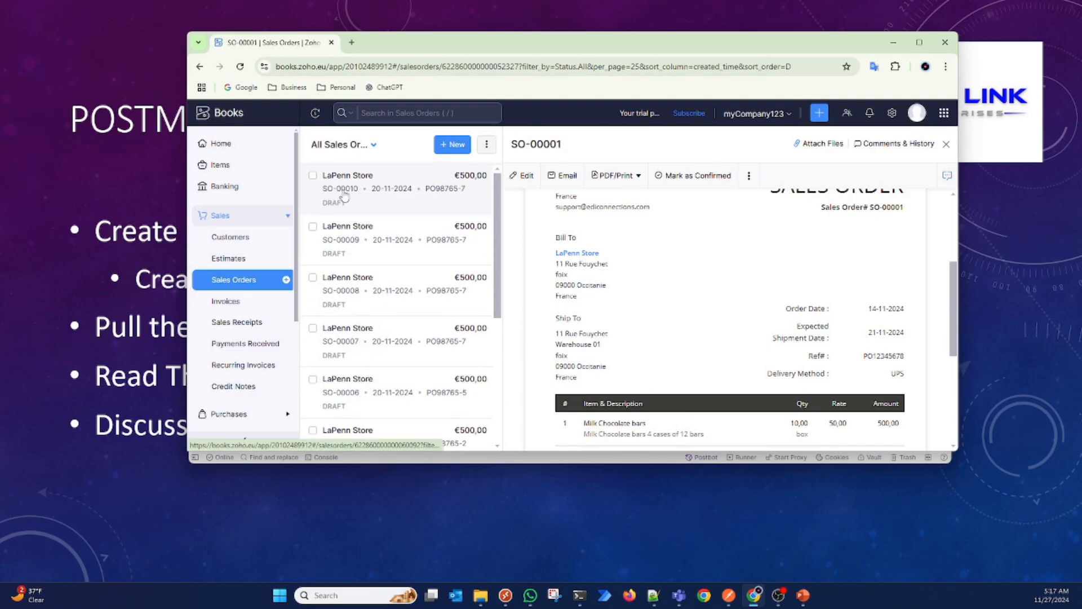
click(229, 259)
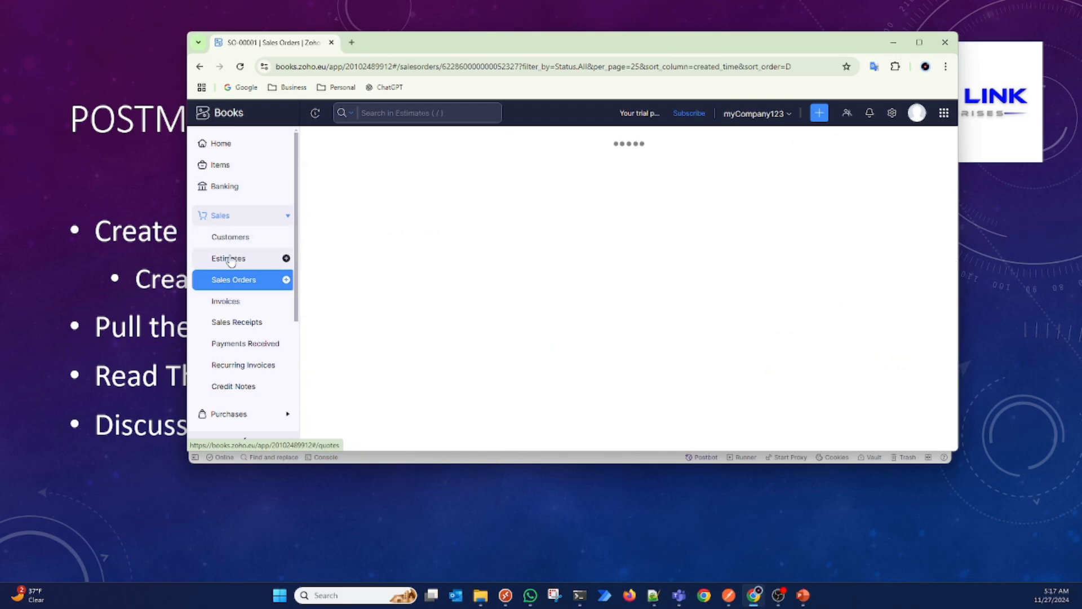
click(234, 287)
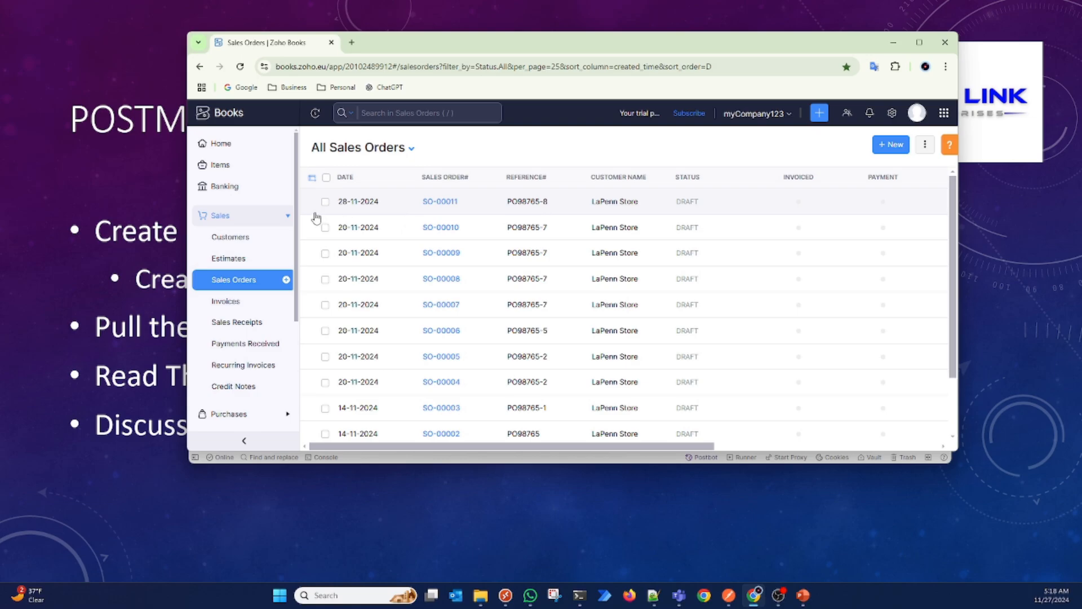
click(443, 203)
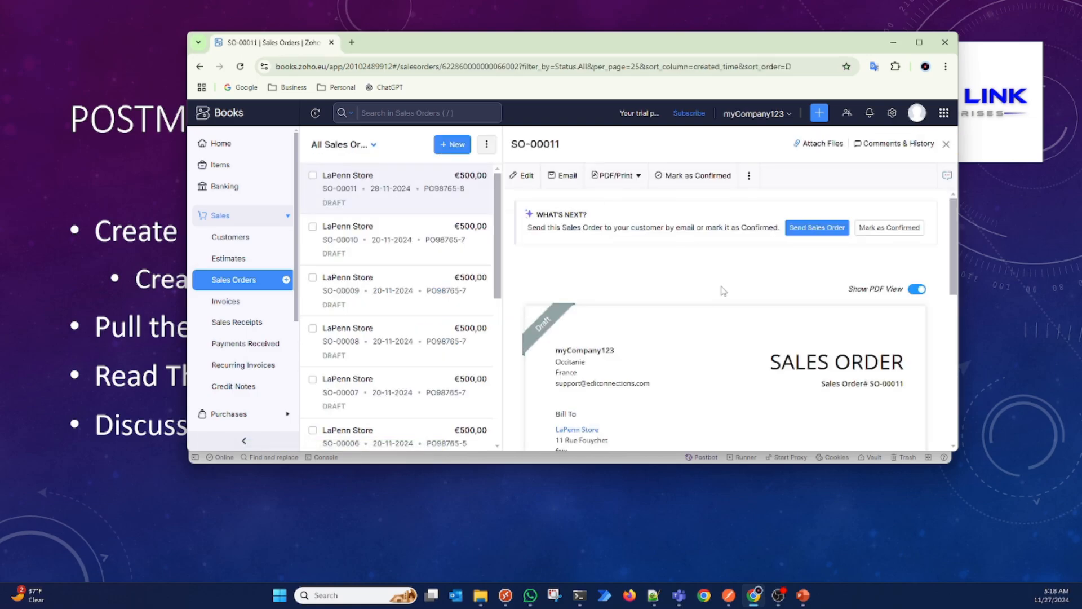
Step: Maximize the browser window and examine the sales order's addresses, dates, reference, line item, total and salesperson
click(925, 43)
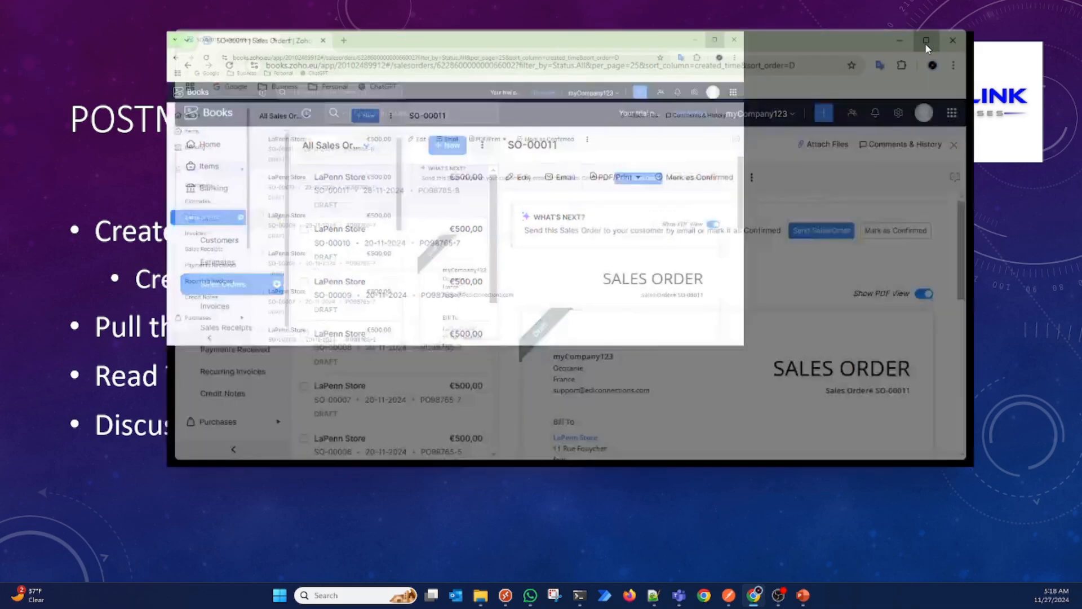
scroll(827, 460, down, 2)
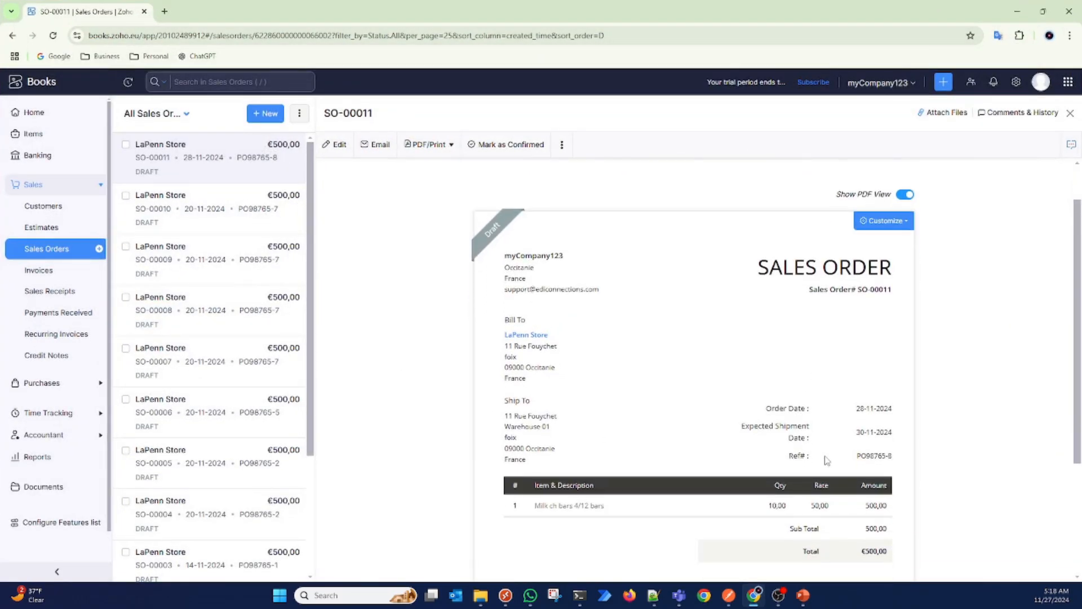
scroll(827, 460, down, 2)
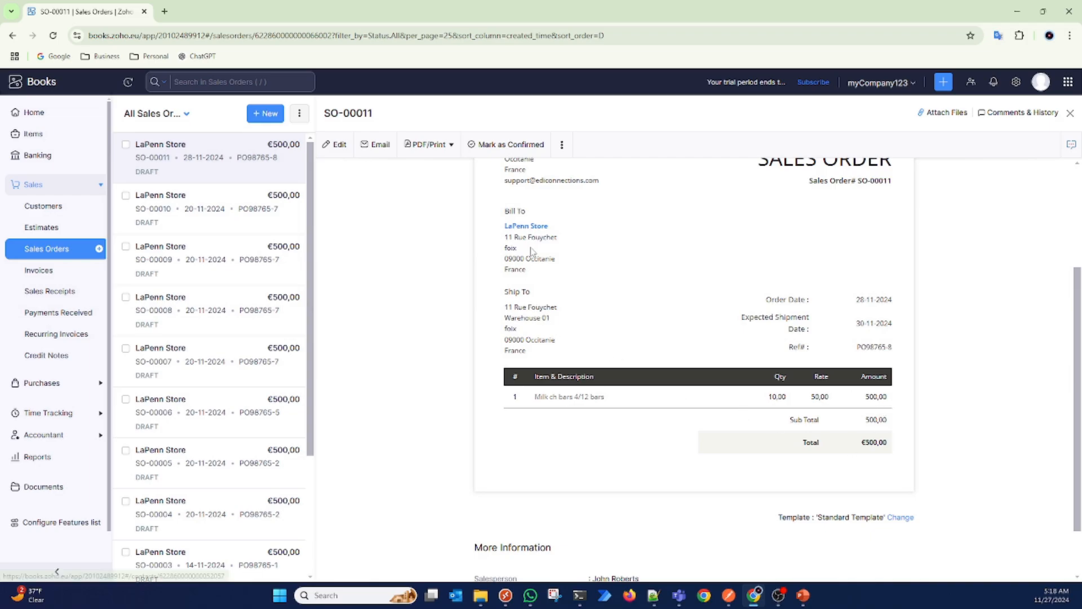
scroll(611, 327, down, 1)
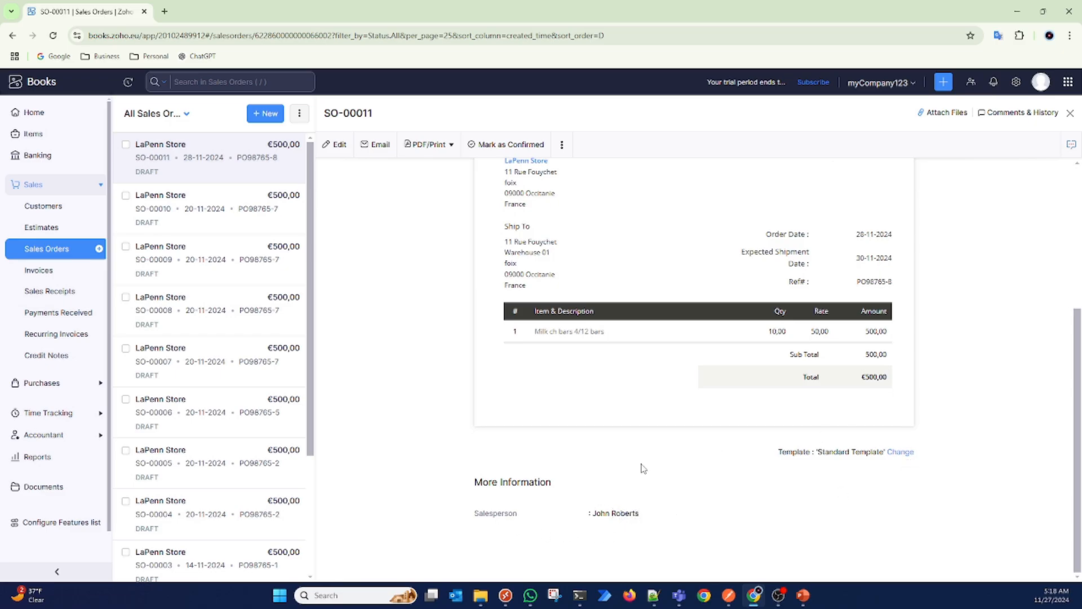
scroll(640, 450, up, 1)
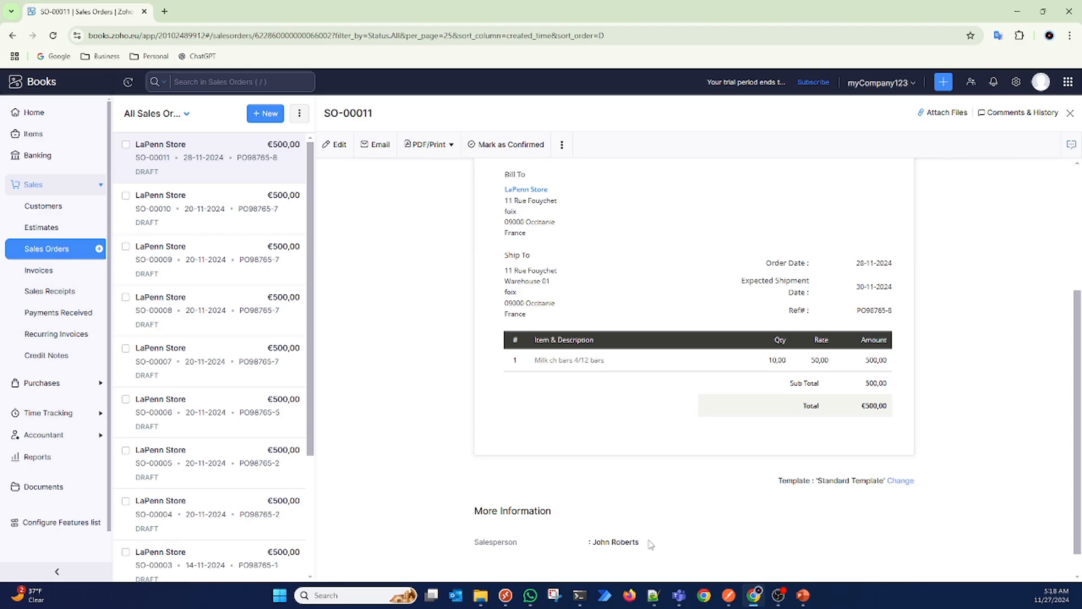
scroll(651, 544, up, 5)
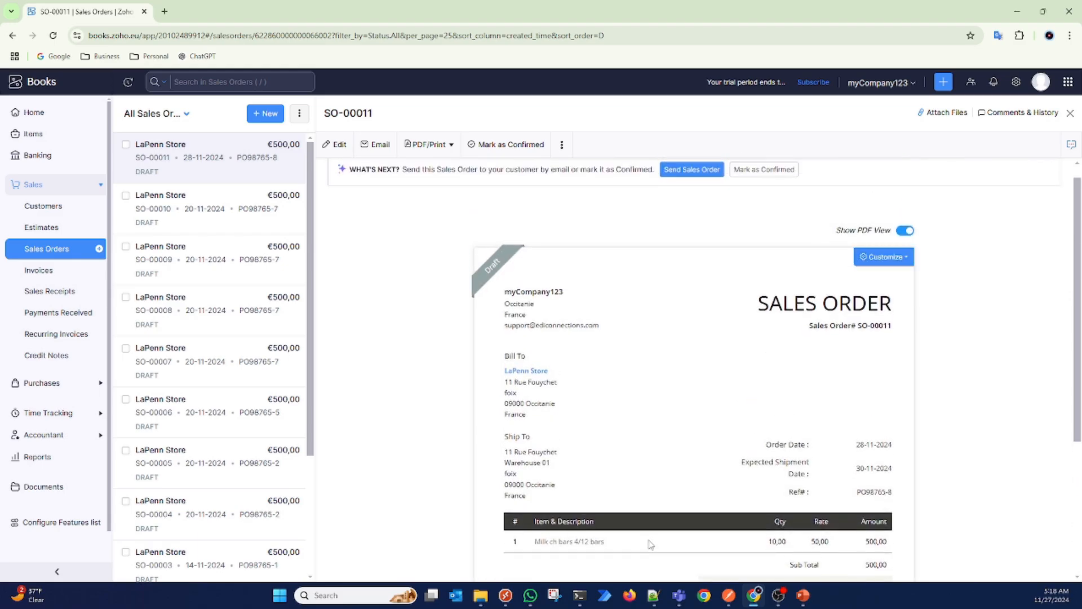
scroll(651, 544, down, 2)
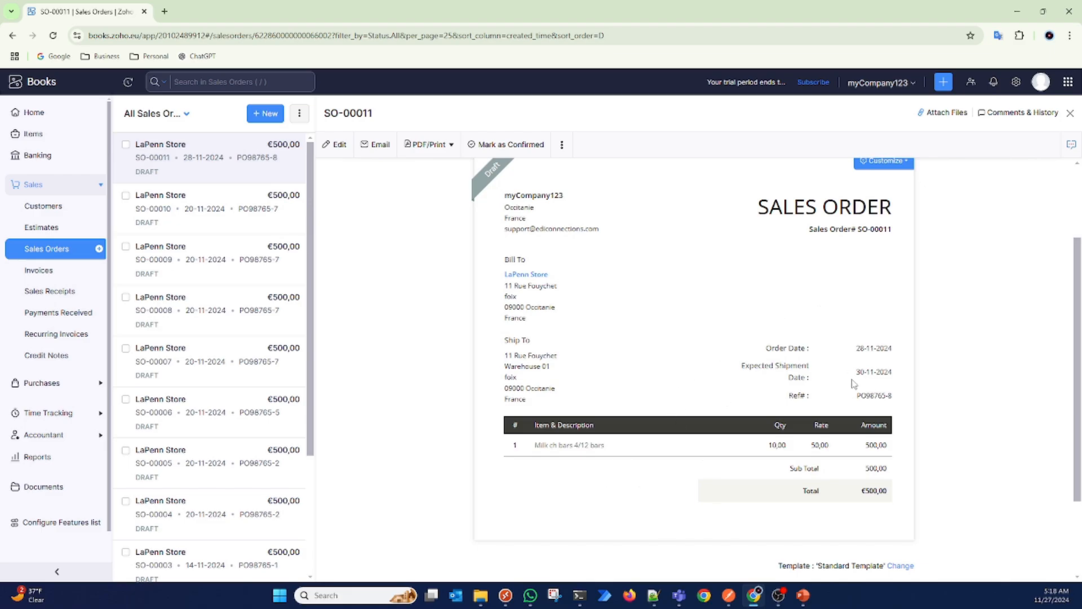
scroll(765, 361, up, 2)
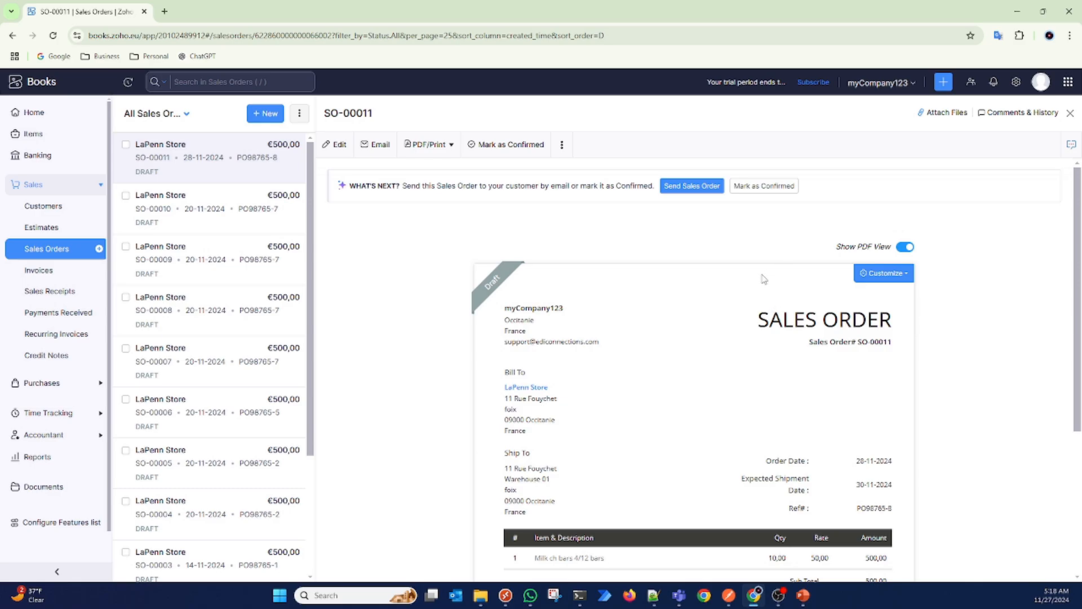
scroll(764, 279, down, 2)
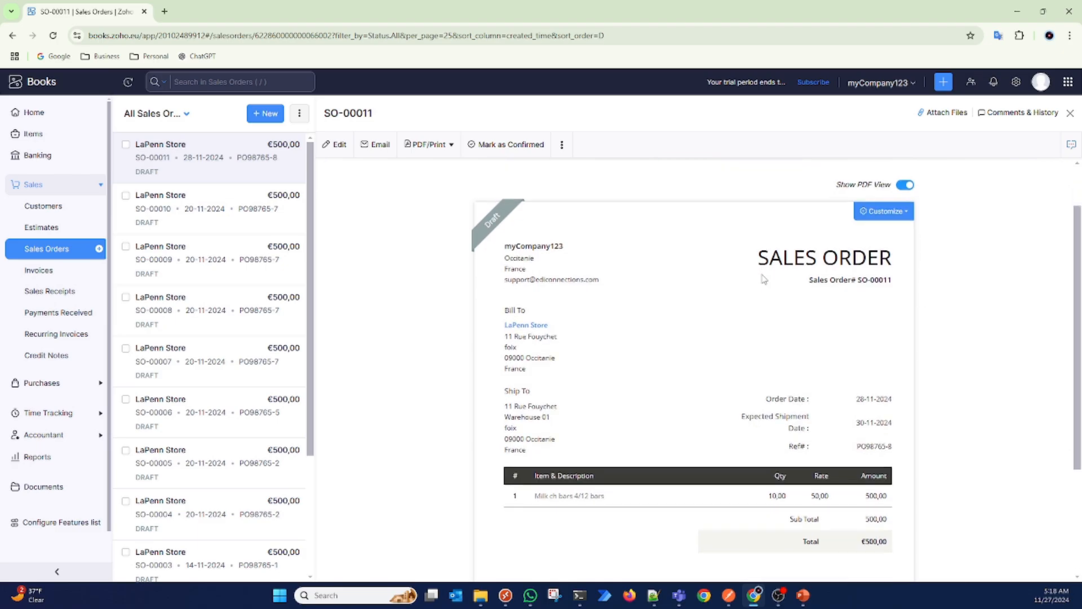
scroll(764, 279, down, 2)
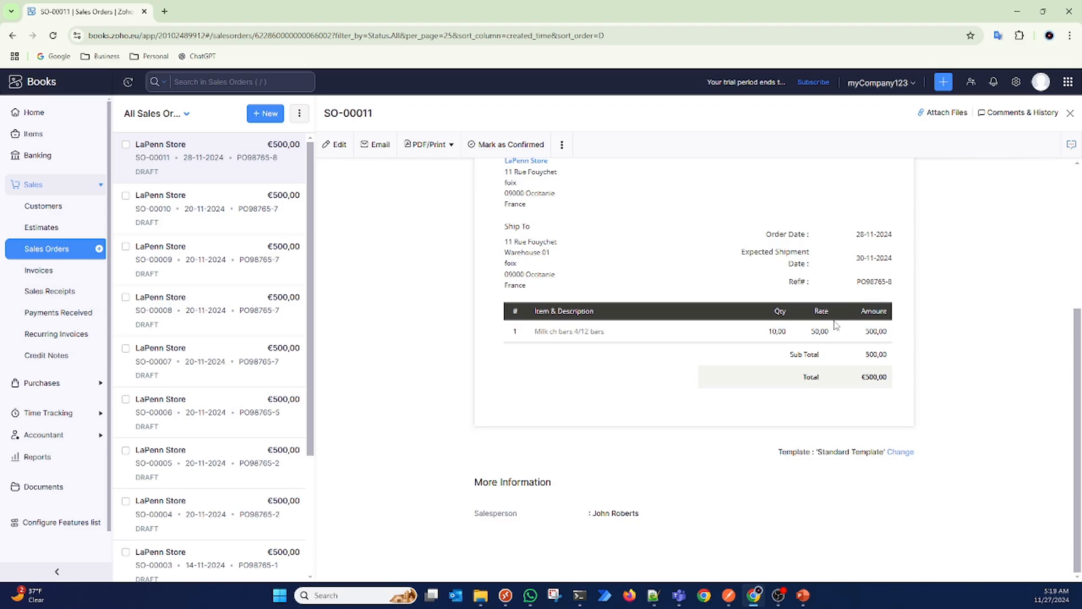
Step: Check the additional actions available for the sales order, such as conversion to invoice or purchase order, and review the document again
click(562, 145)
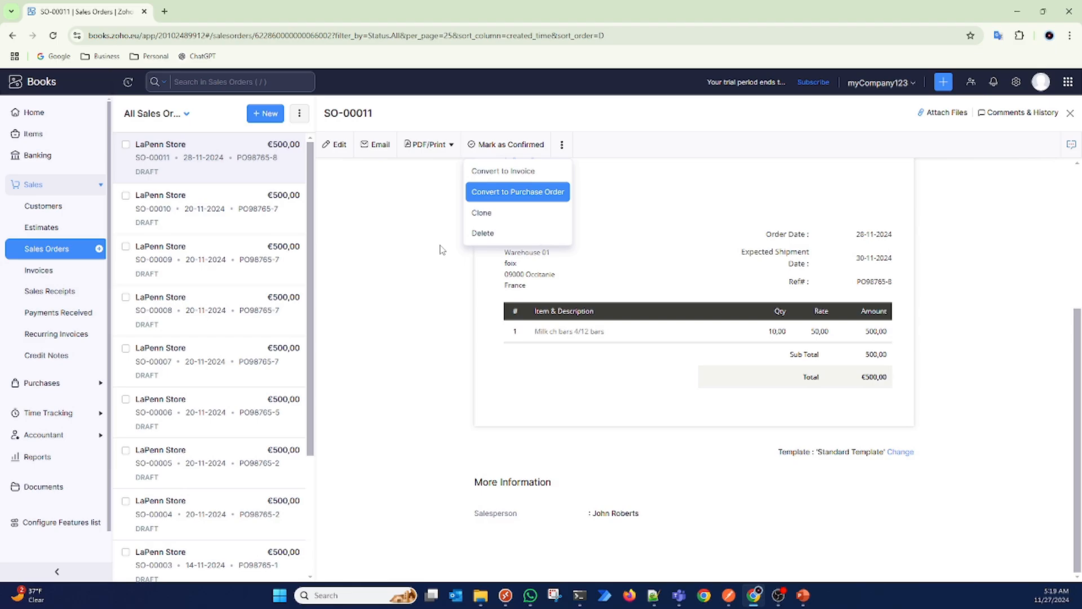
click(372, 273)
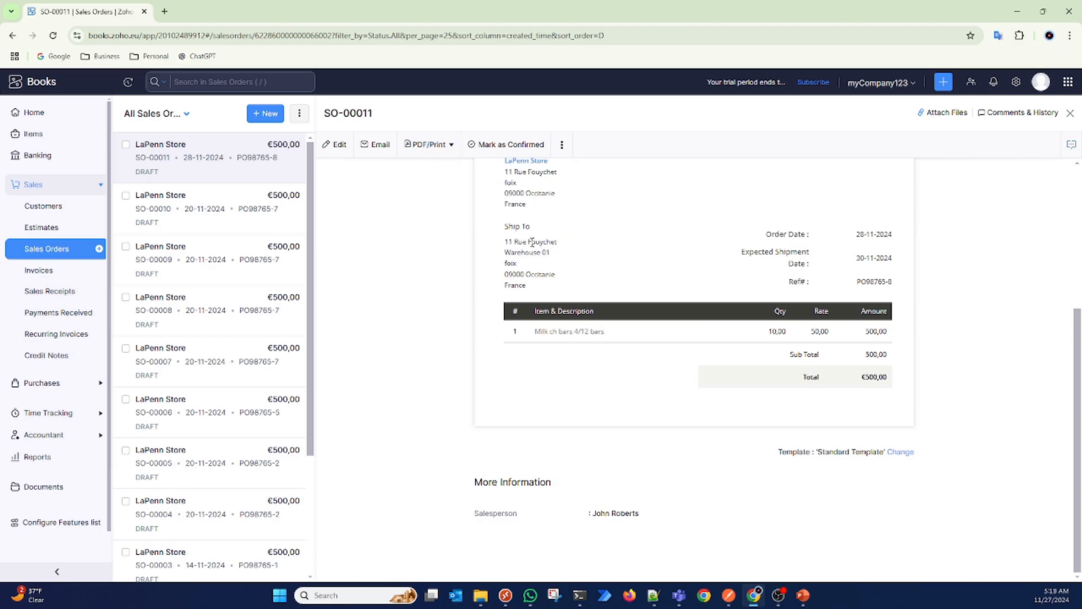
scroll(581, 234, up, 2)
scroll(580, 234, up, 2)
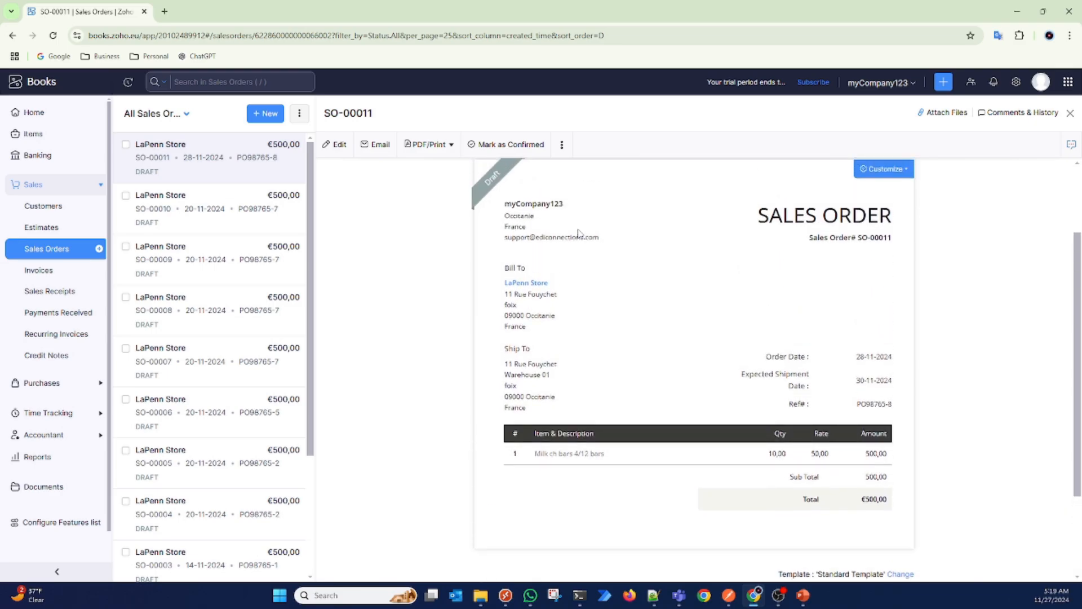
scroll(581, 234, down, 3)
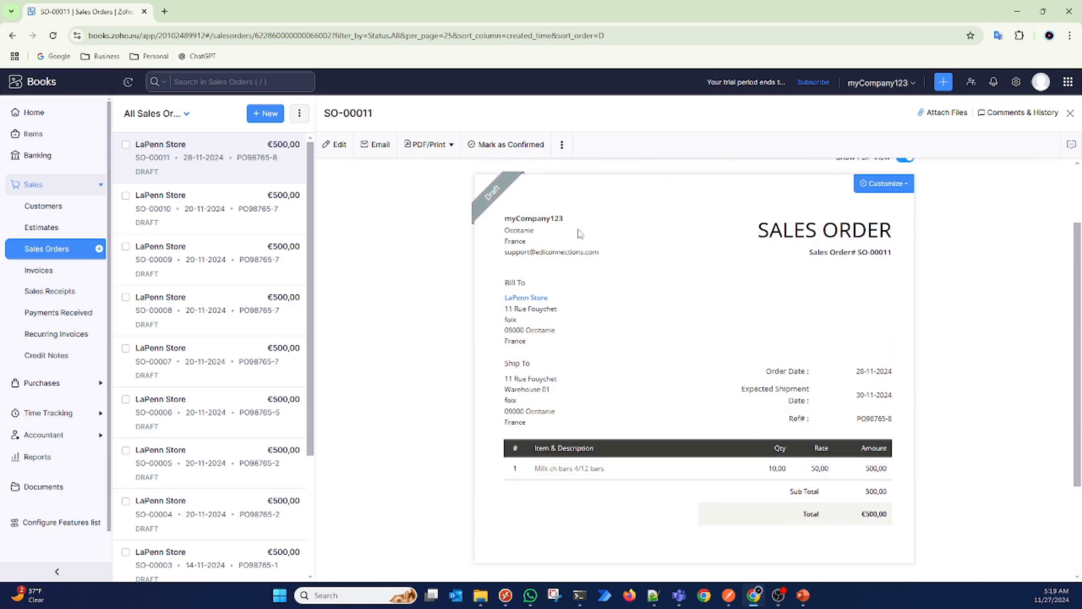
scroll(579, 233, down, 1)
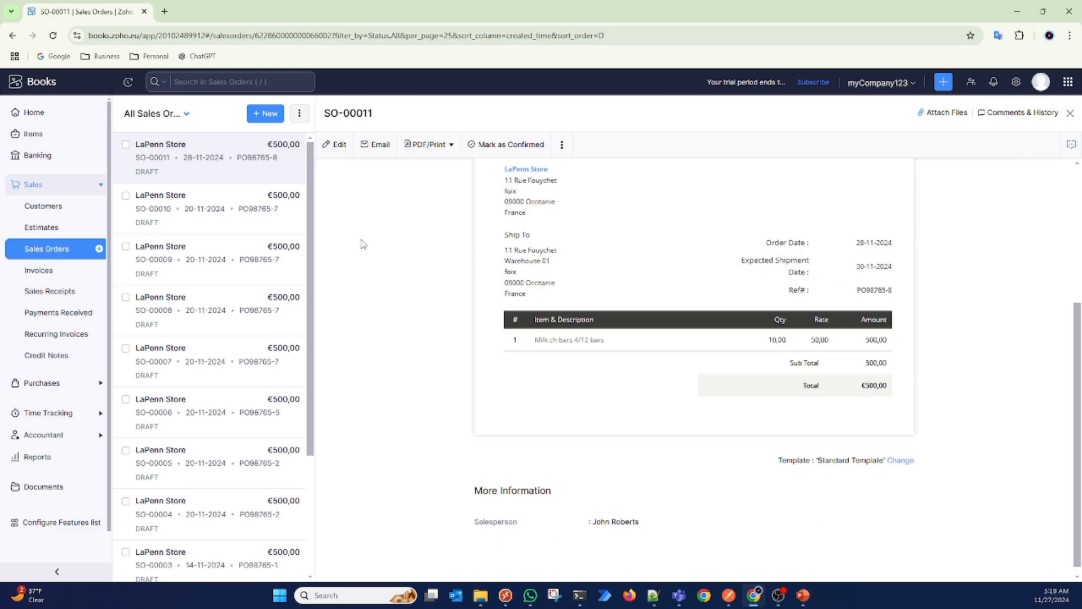
scroll(399, 349, up, 4)
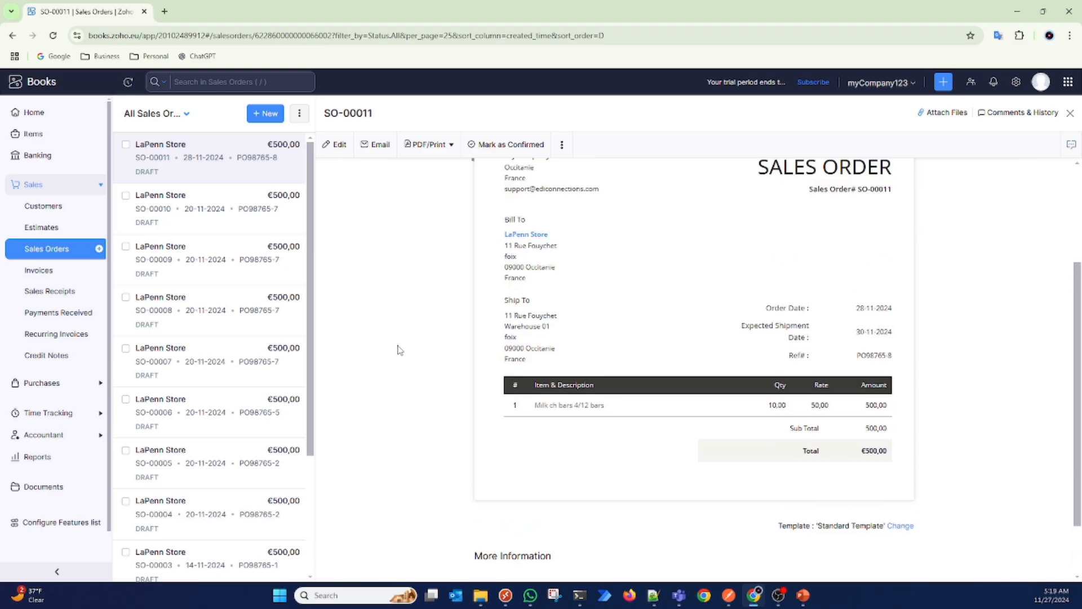
scroll(400, 349, up, 1)
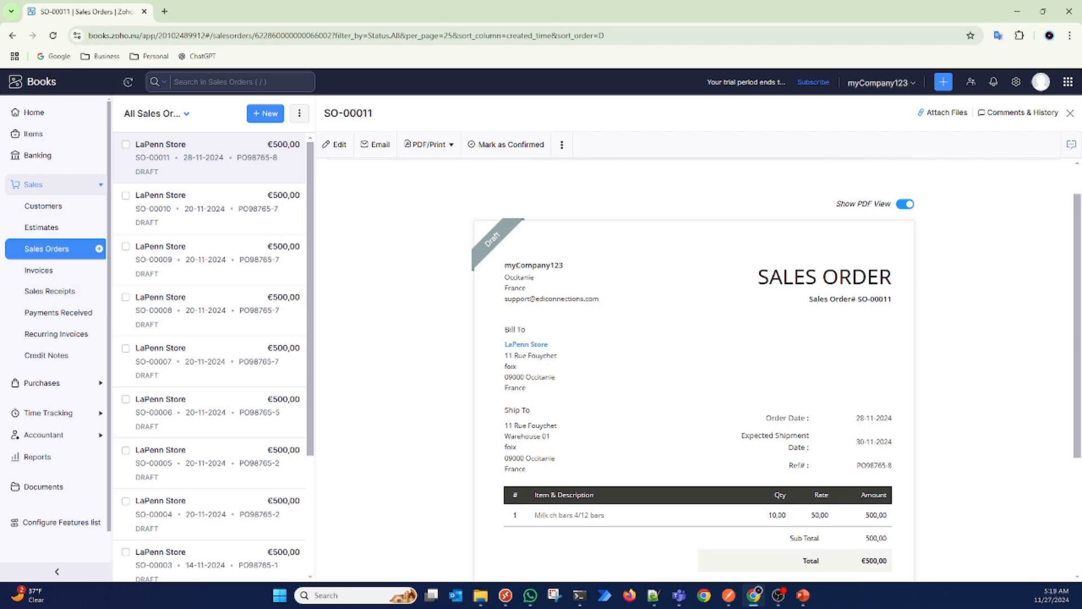
Step: Switch to Notepad++, set the line item's sku to CHK10000 in salesOrders-PO098765-ver4.txt, and copy the entire JSON
key(alt+Tab)
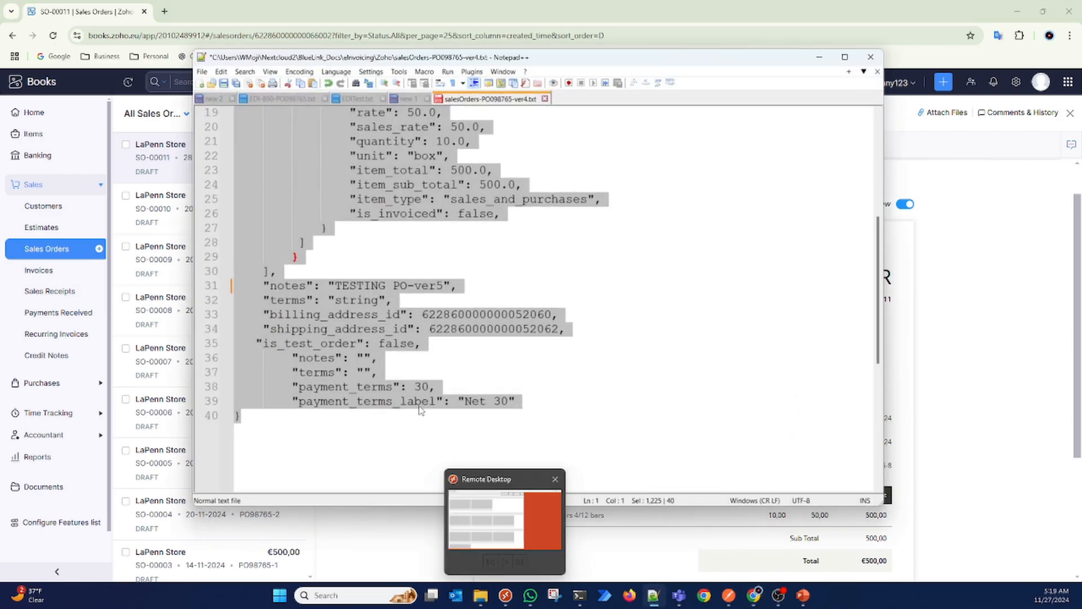
click(537, 294)
scroll(536, 290, up, 6)
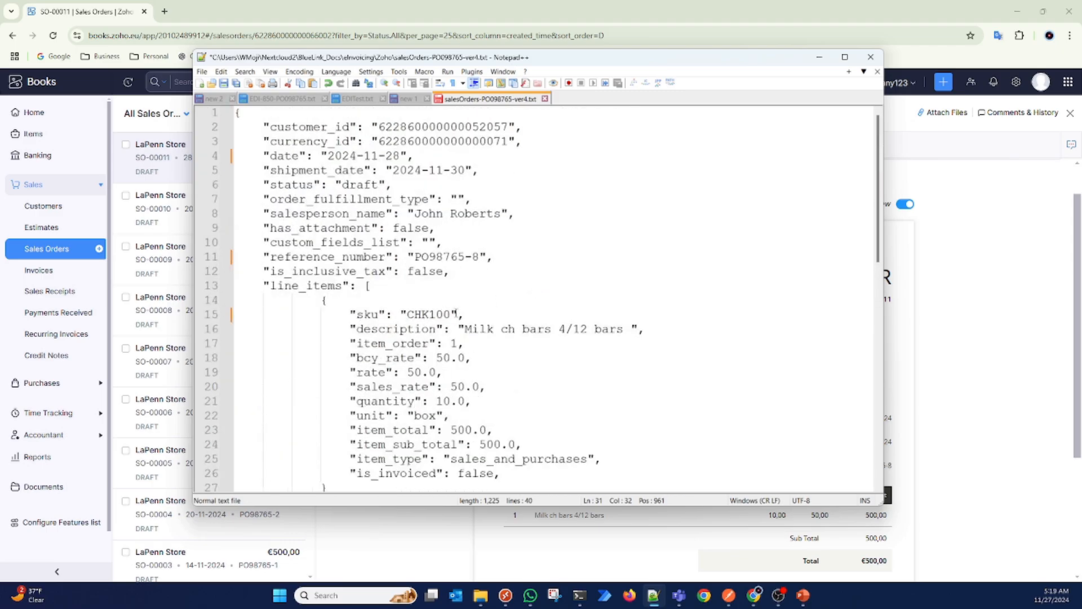
click(450, 316)
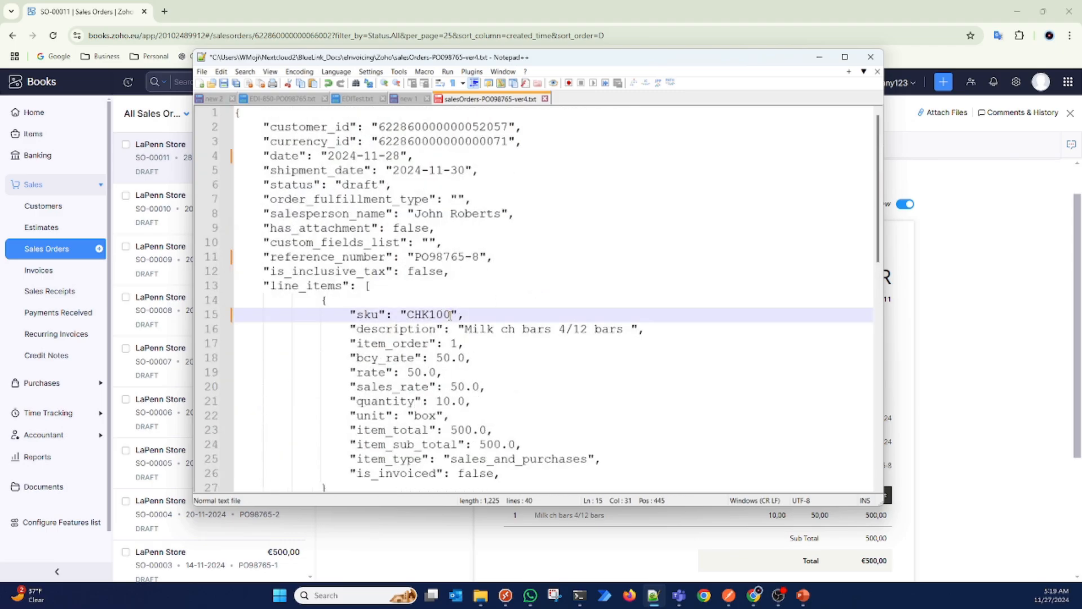
text(00)
key(ctrl+a)
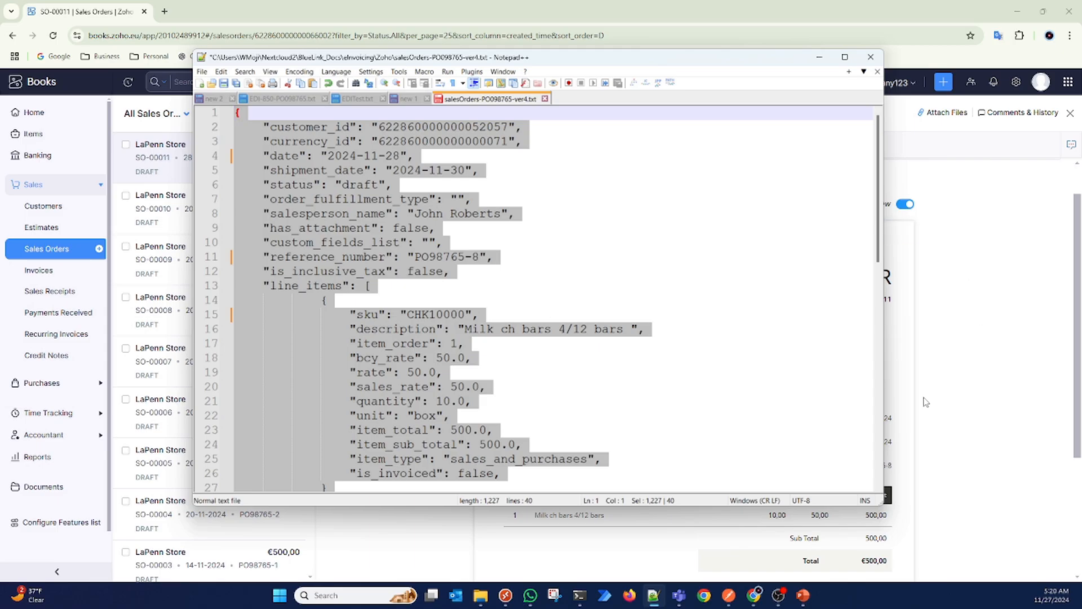
Step: Switch to Postman, replace the JSONString value with the copied JSON containing the changed sku, and resend the Upload sales order request
click(729, 596)
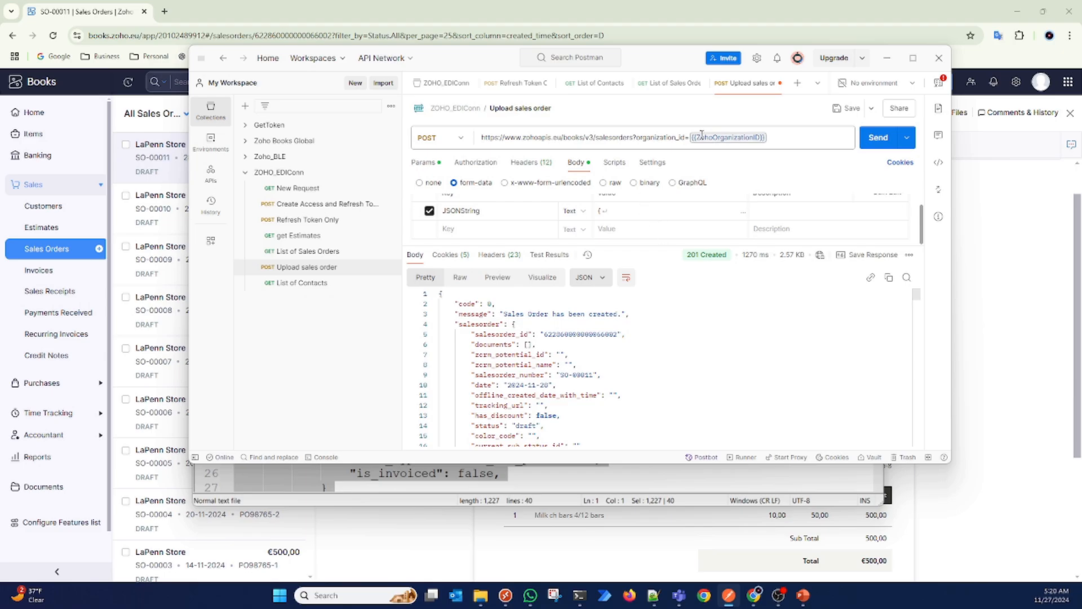
click(623, 215)
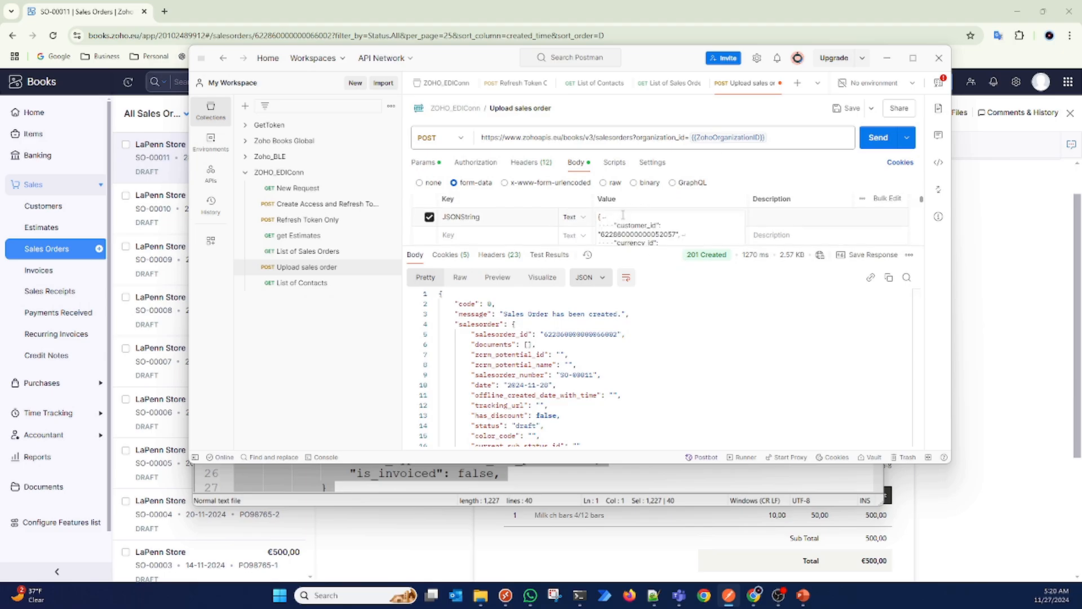
key(ctrl+a)
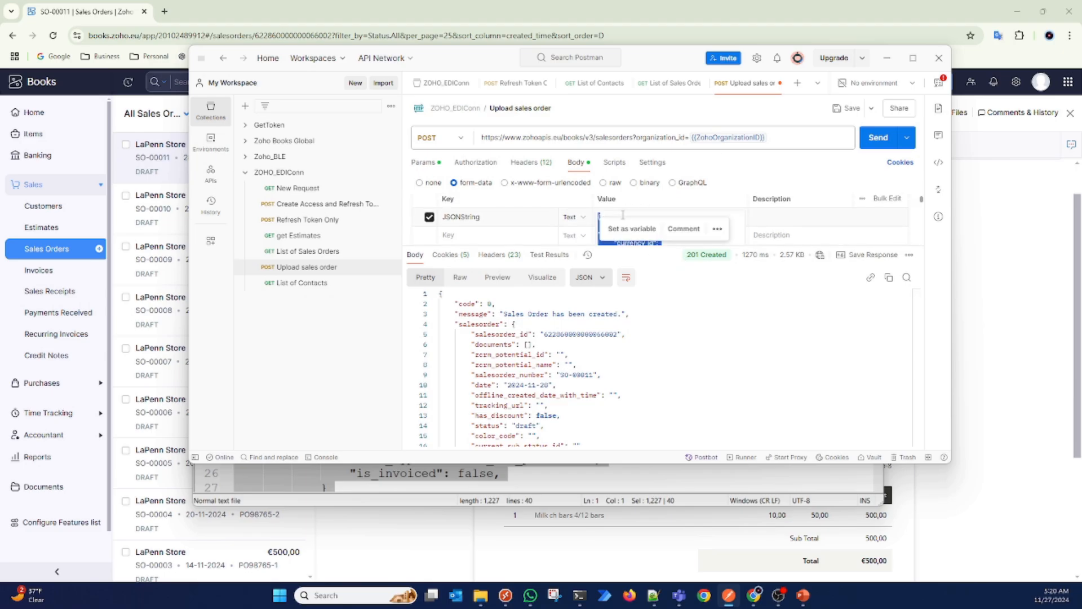
key(ctrl+v)
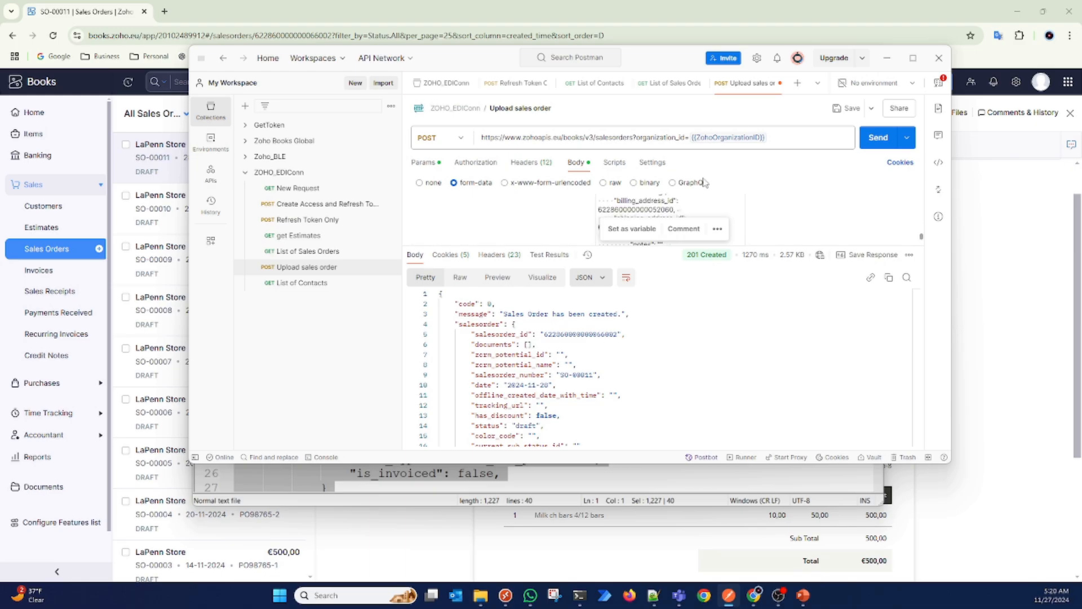
click(878, 139)
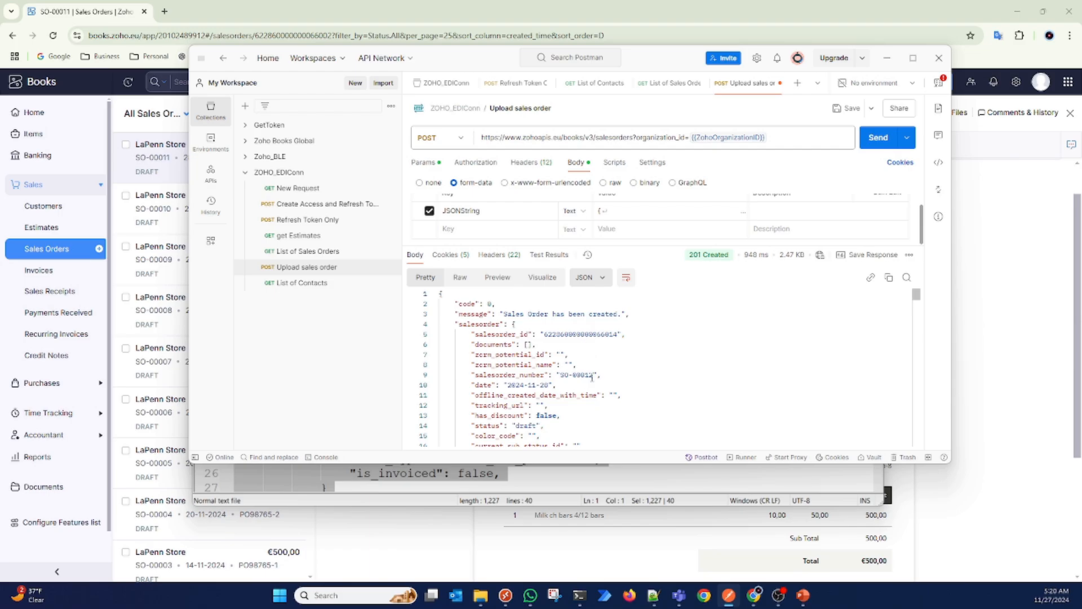
Step: Examine the upload response from the order header through the line_items section, including the sku, description, rate and quantity fields
scroll(593, 376, down, 5)
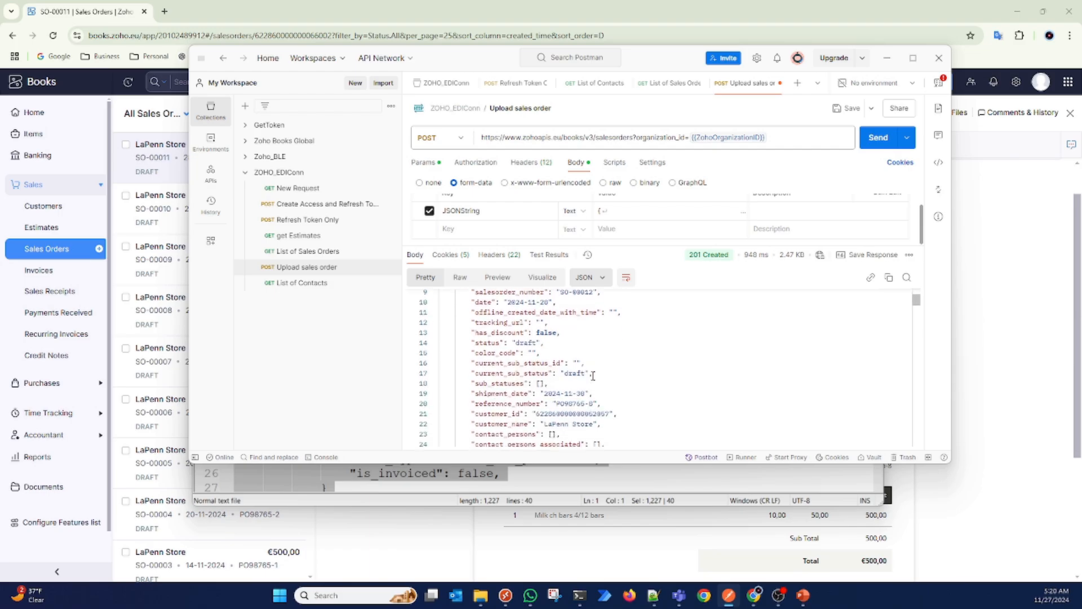
scroll(593, 375, down, 8)
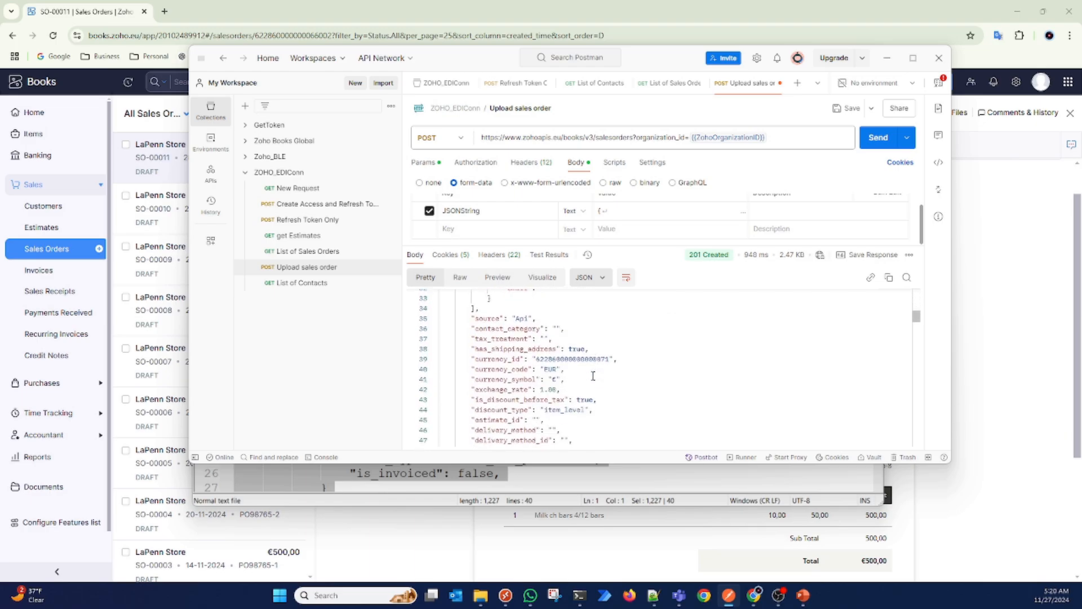
scroll(593, 375, down, 3)
scroll(593, 375, down, 3)
scroll(652, 362, down, 5)
scroll(652, 363, down, 3)
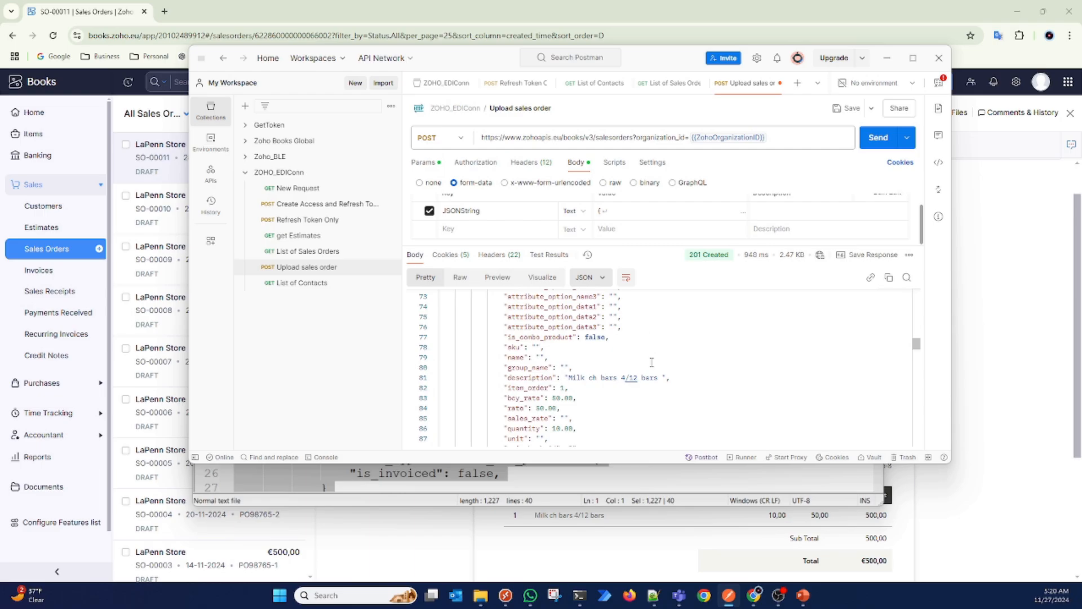
scroll(652, 363, up, 4)
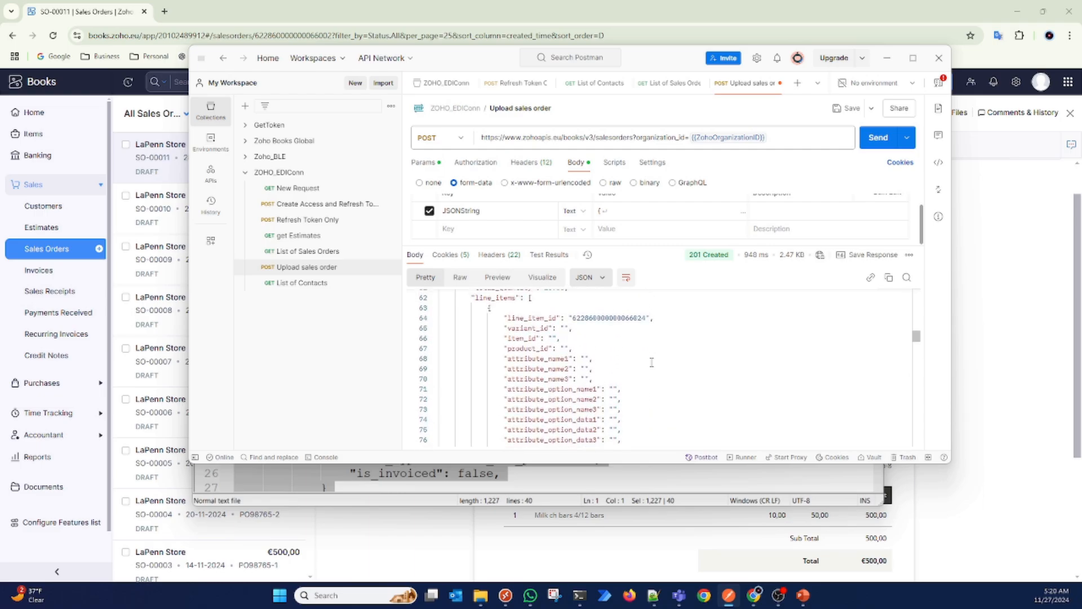
Step: Check the line item's sku, name, description, rate and quantity in the Upload sales order response
scroll(652, 362, down, 3)
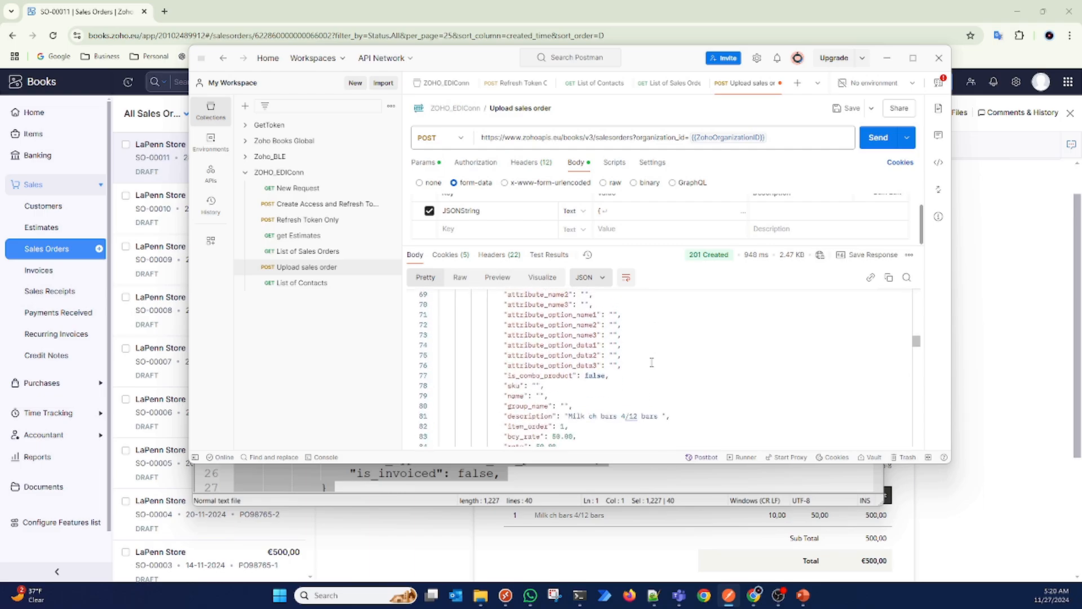
scroll(652, 363, down, 1)
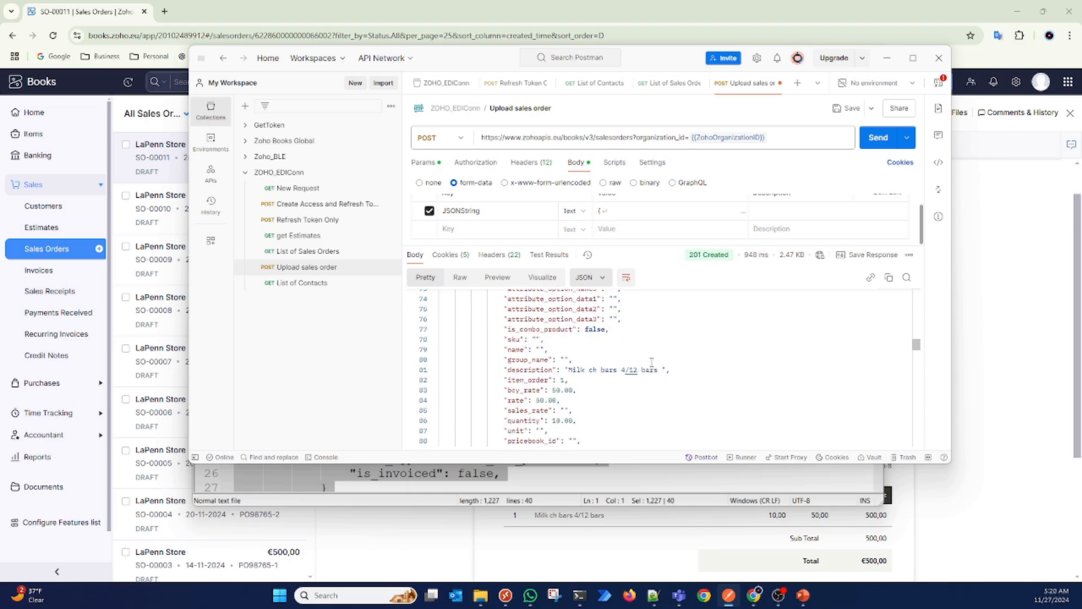
click(536, 329)
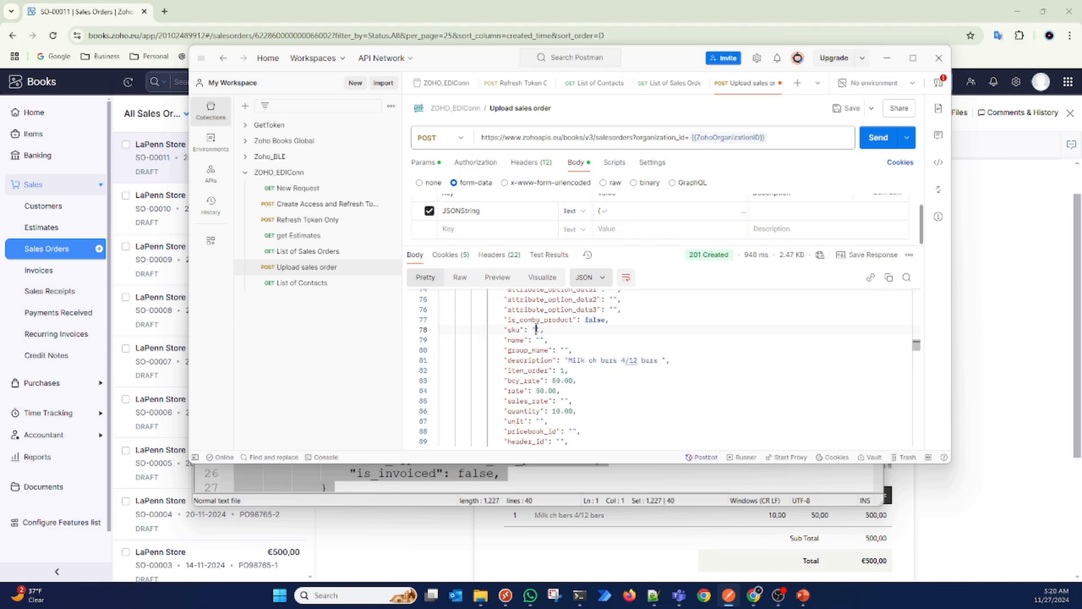
scroll(536, 329, down, 2)
scroll(536, 329, up, 20)
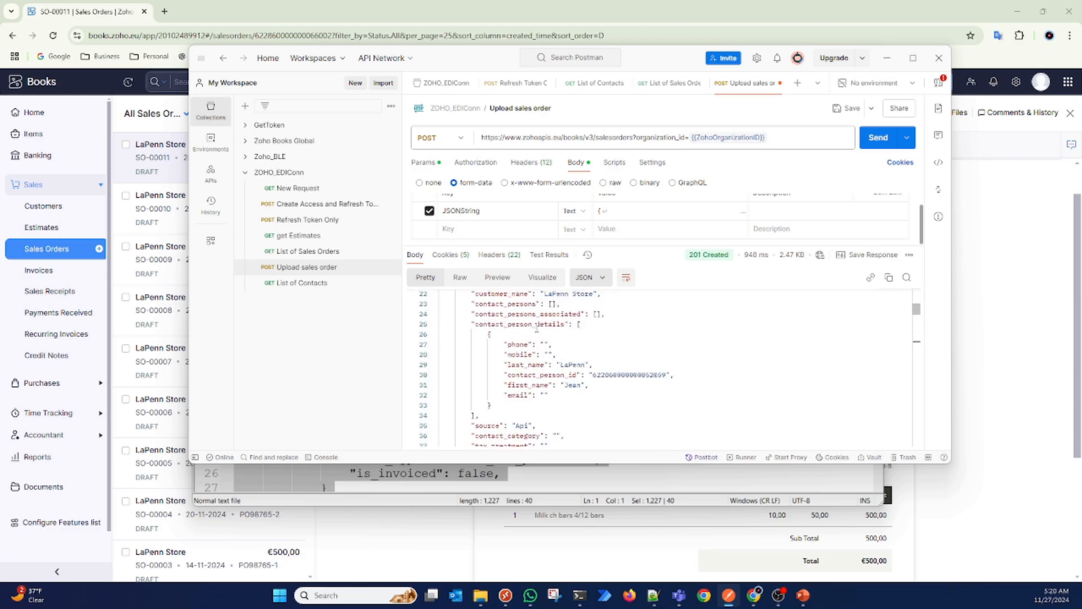
Step: Switch to Zoho Books in the browser, reload the sales orders page, and review the document of the newest order, SO-00012
click(1022, 302)
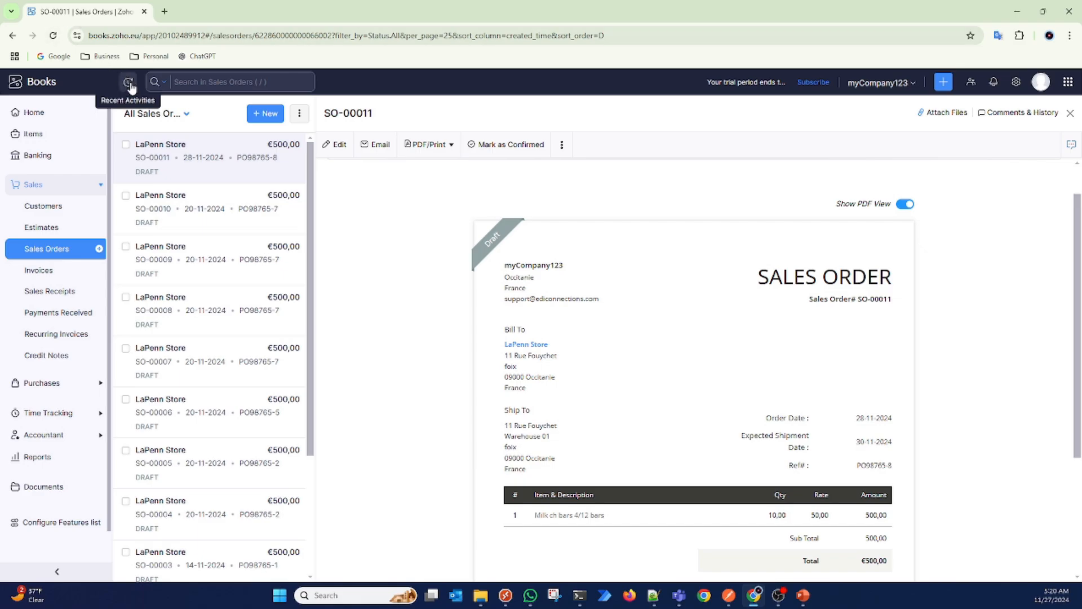
click(53, 36)
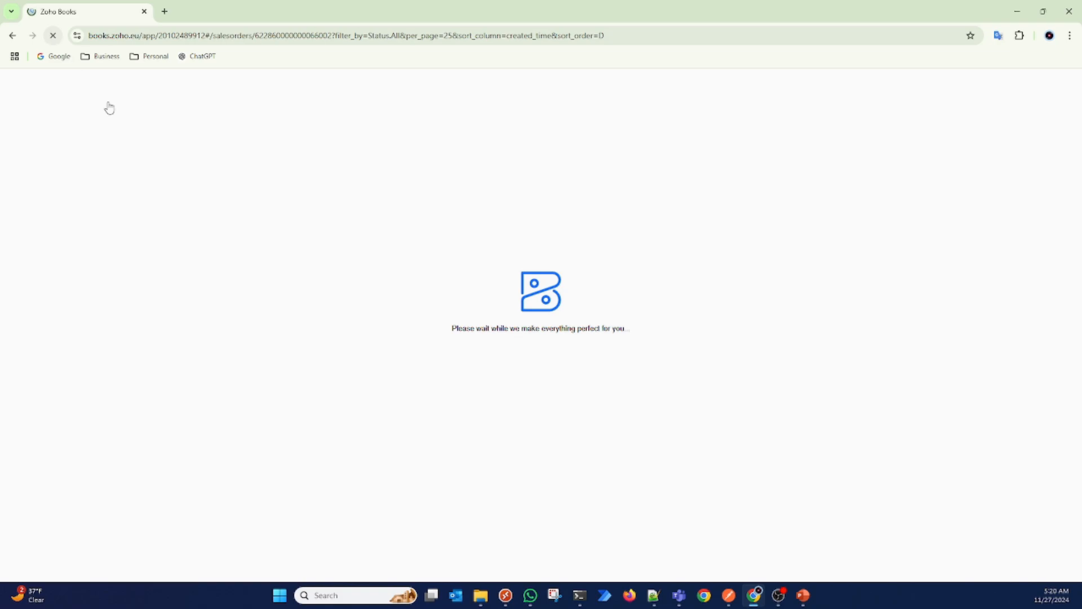
click(199, 159)
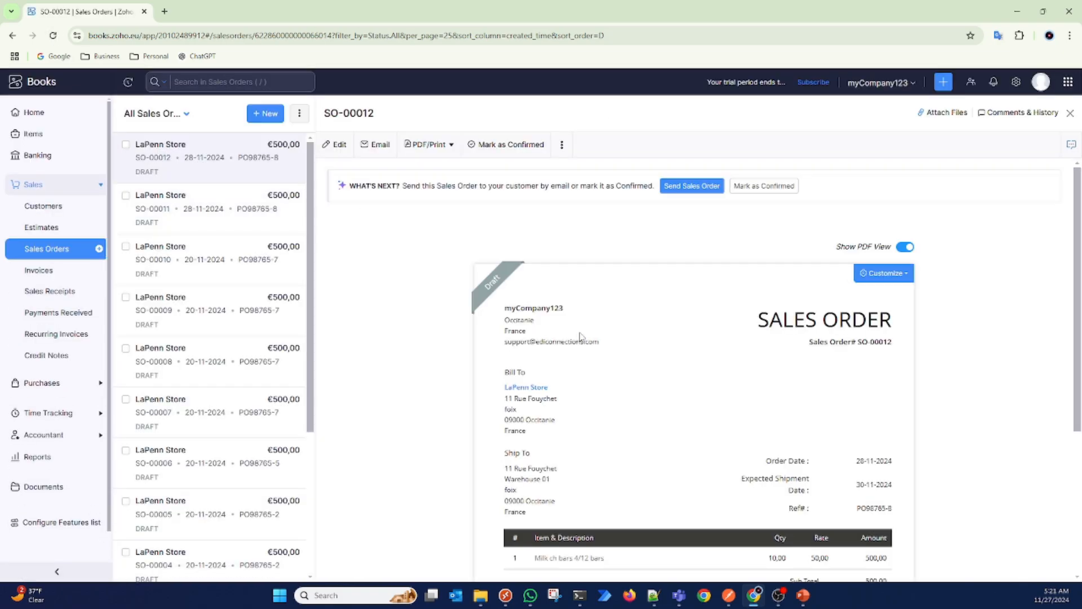
scroll(713, 438, down, 1)
scroll(714, 438, down, 1)
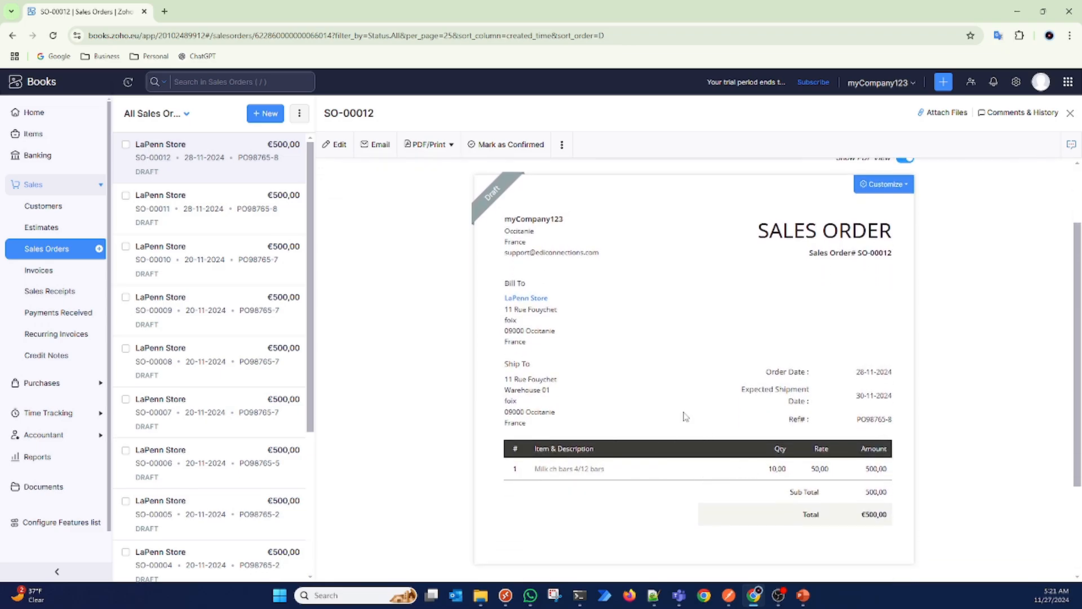
Step: Open SO-00012 for editing, inspect its line item in the item table, and return to the sales orders list discarding any changes
click(338, 144)
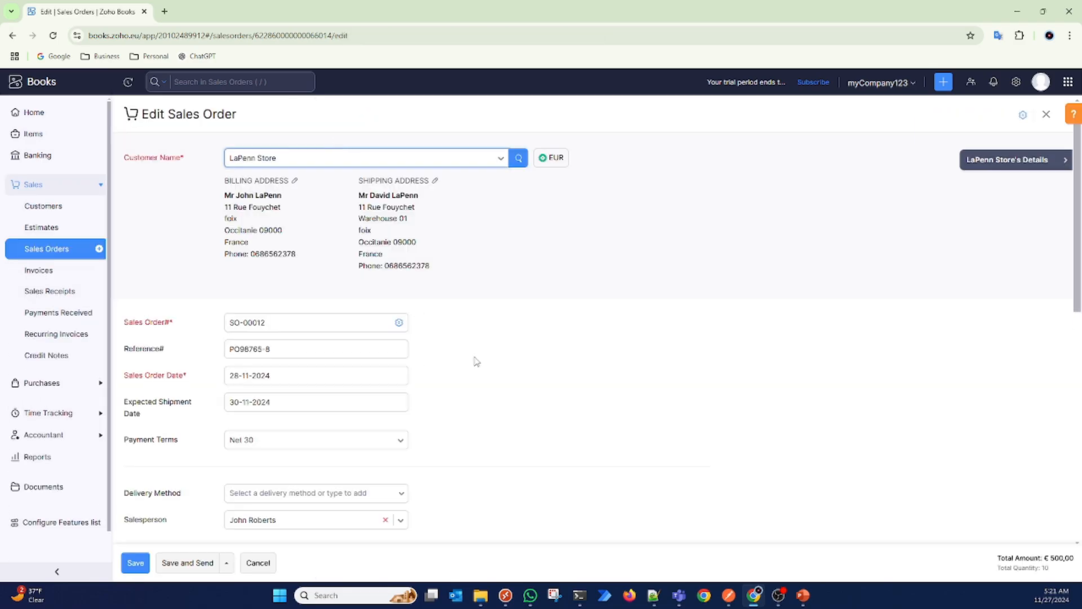
scroll(526, 387, down, 2)
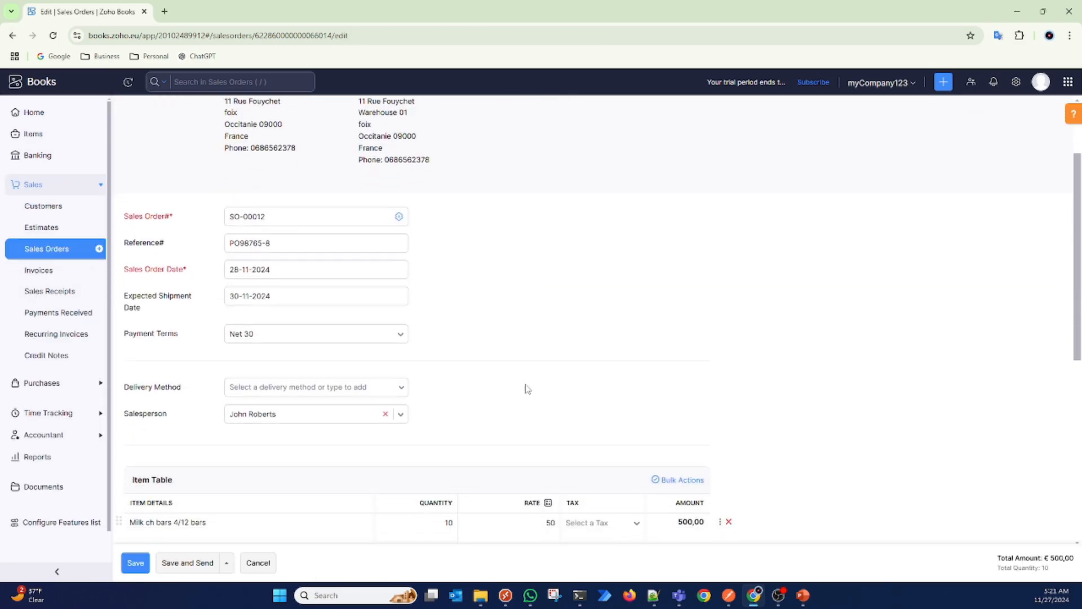
scroll(527, 389, down, 3)
click(223, 380)
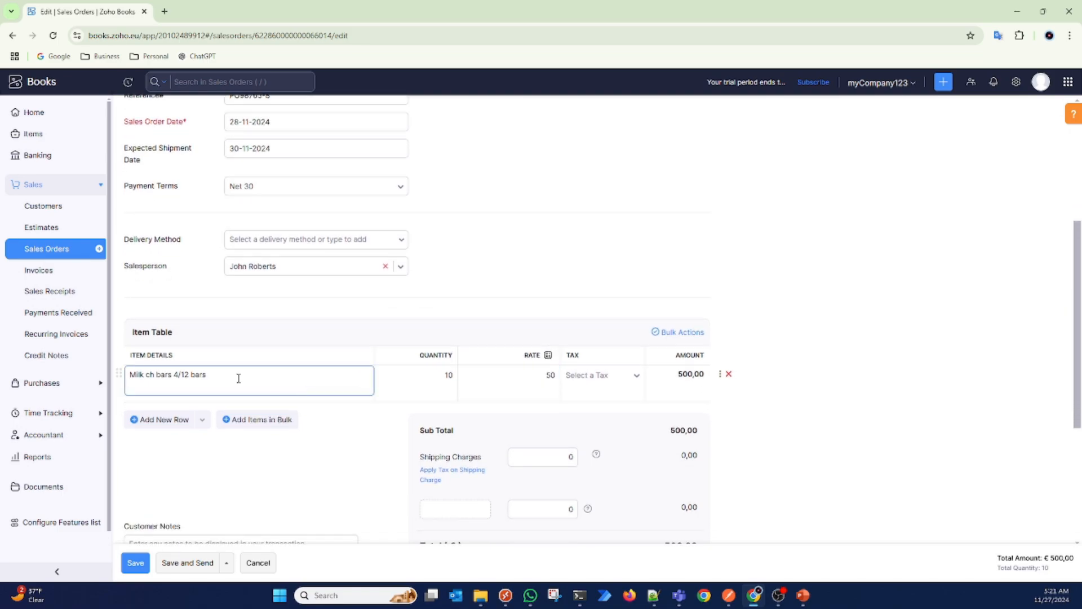
click(238, 378)
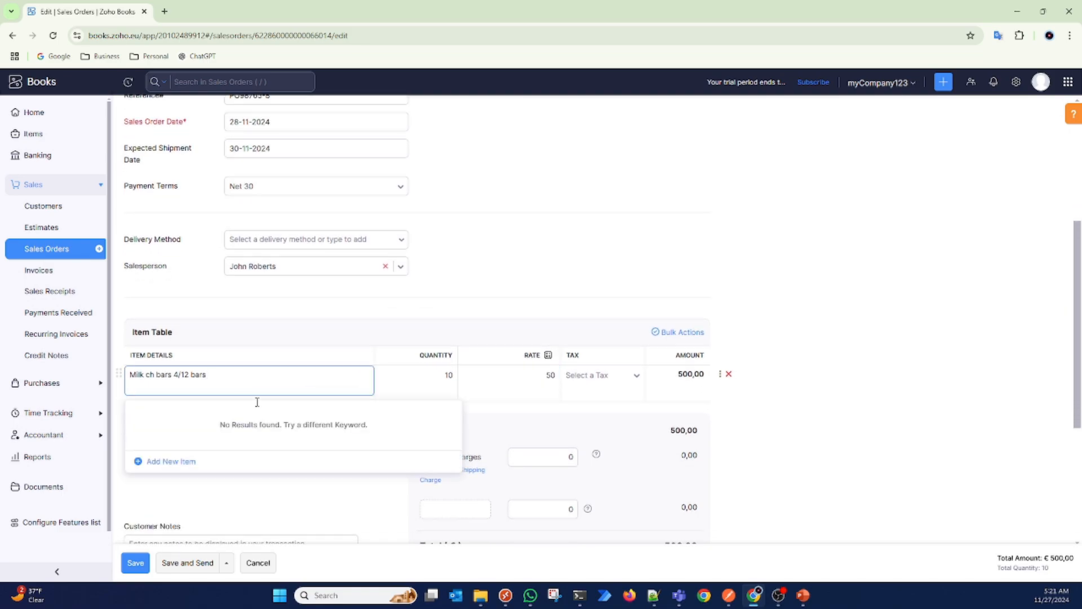
click(401, 314)
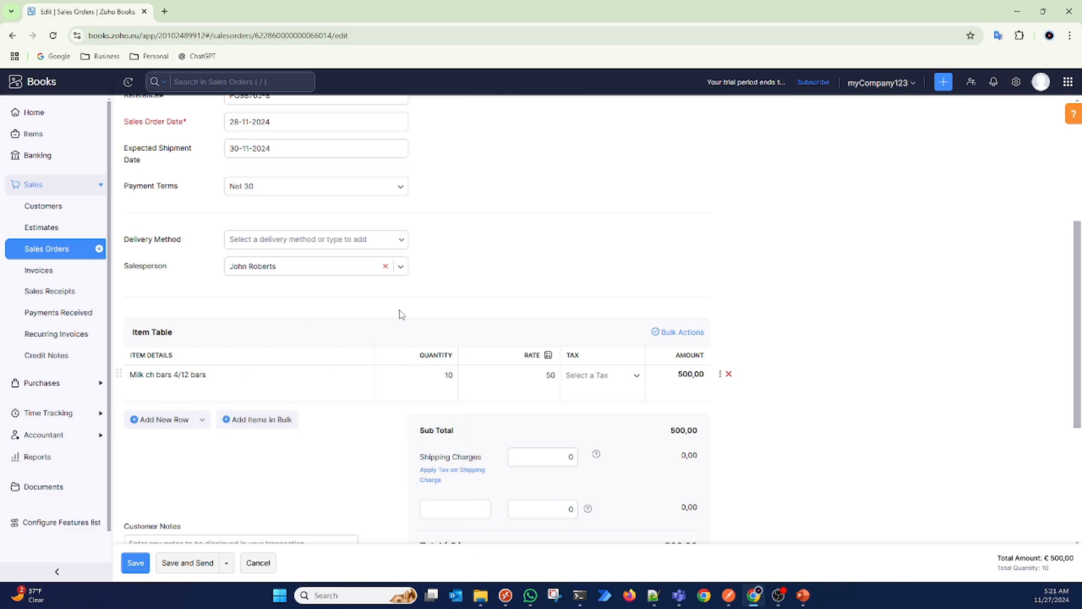
click(28, 248)
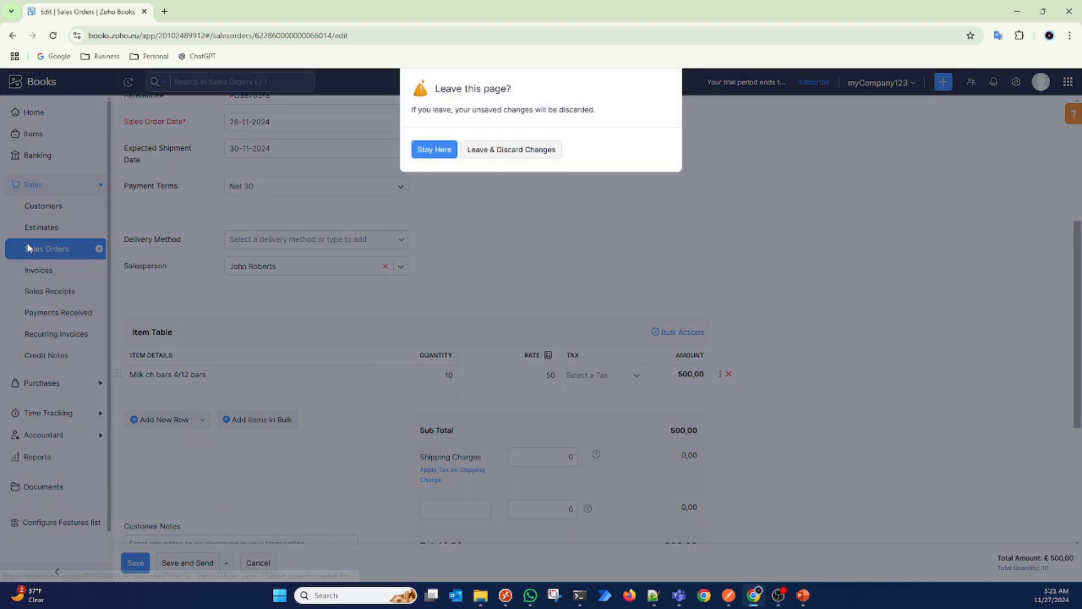
click(507, 151)
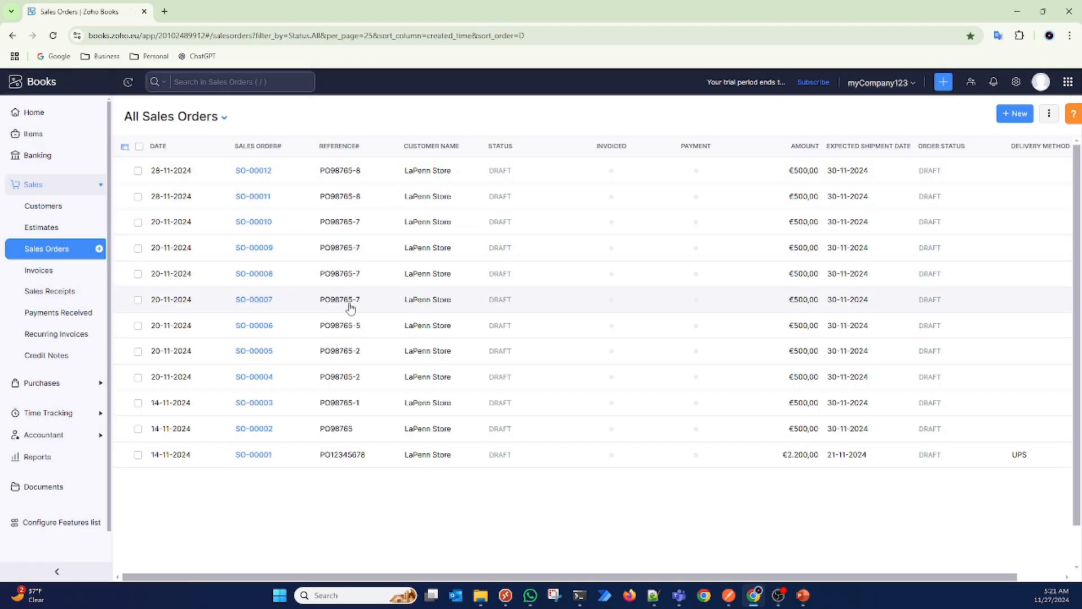
Step: Open sales order SO-00009 in edit mode, check its item table, and return to the sales orders list
click(254, 248)
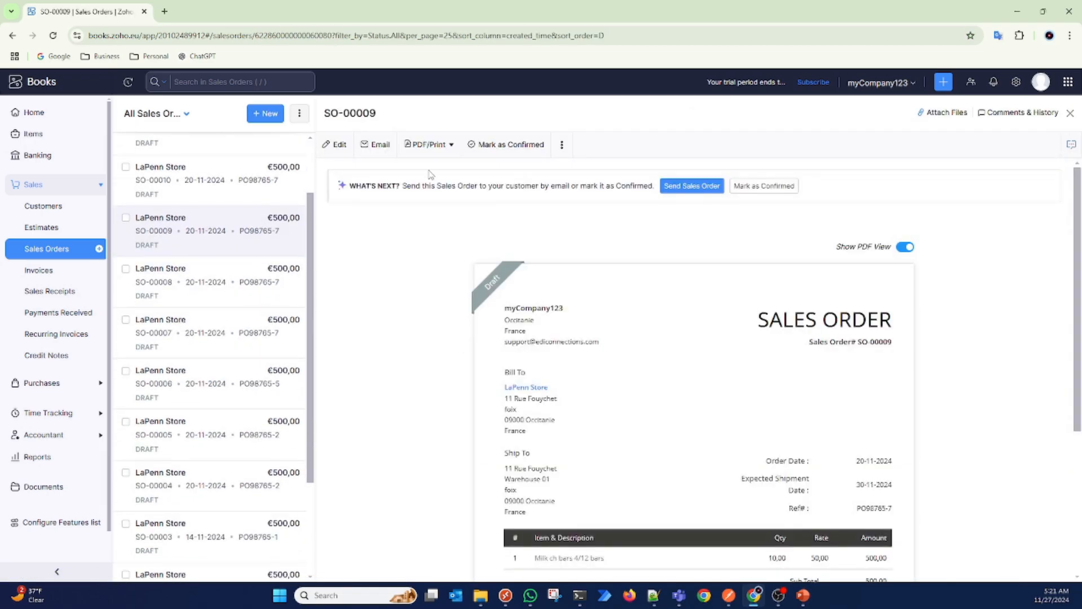
click(348, 150)
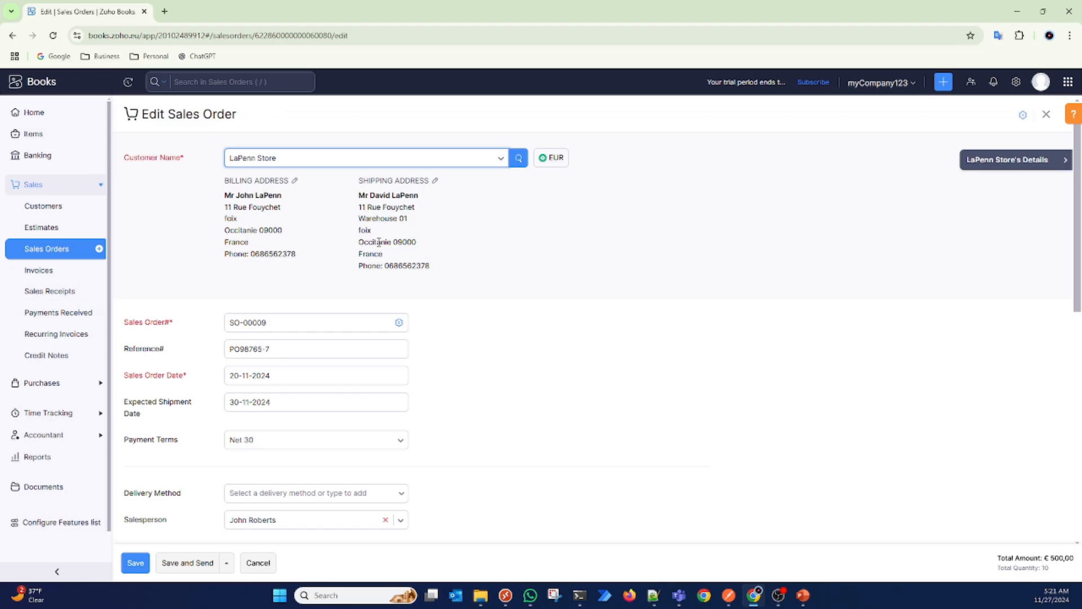
scroll(456, 378, down, 3)
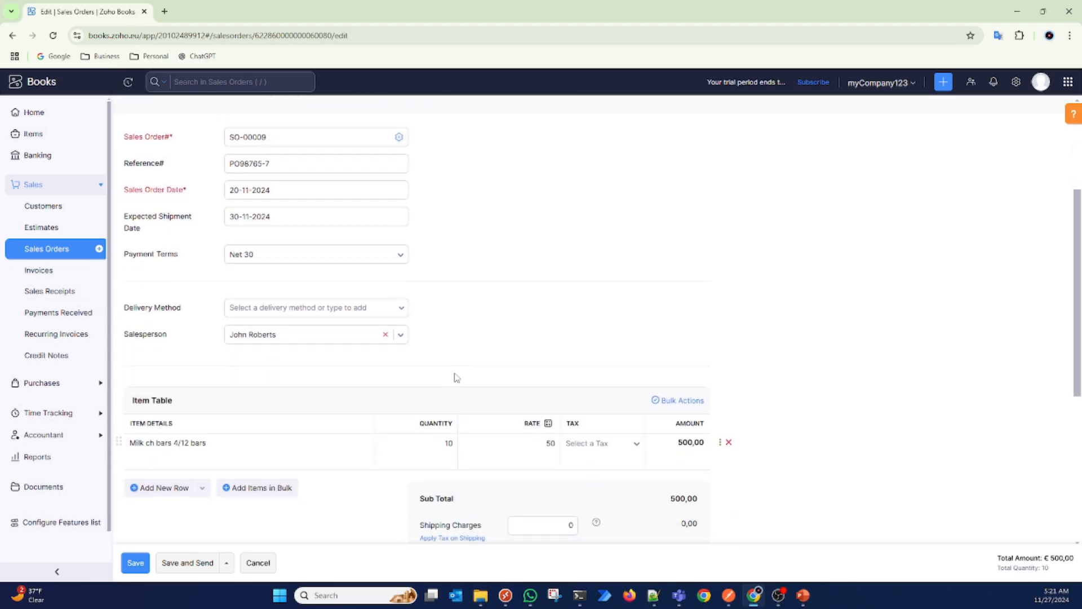
scroll(457, 377, up, 3)
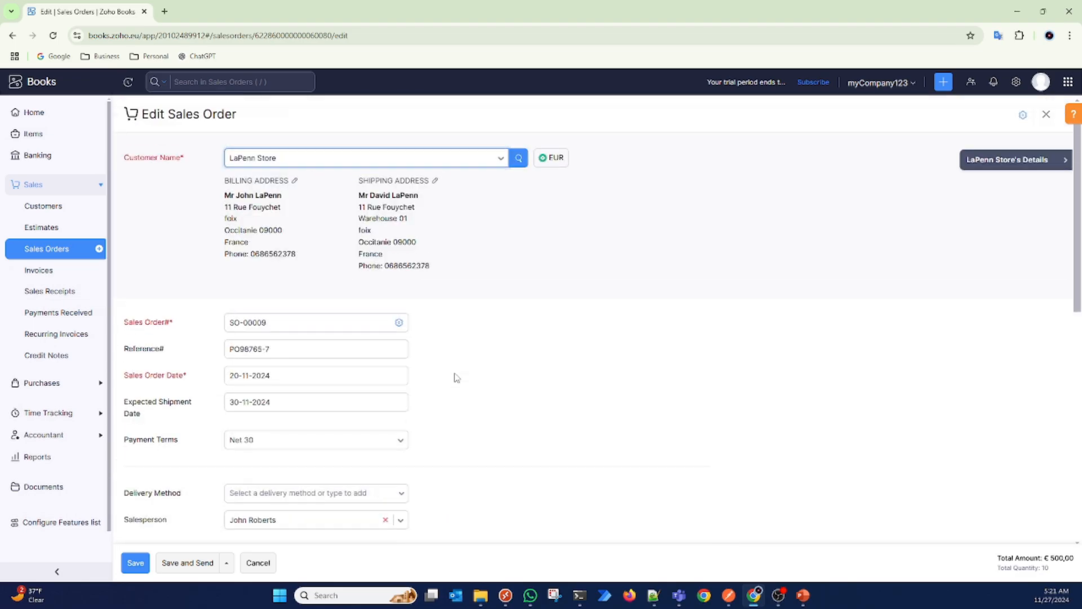
click(33, 253)
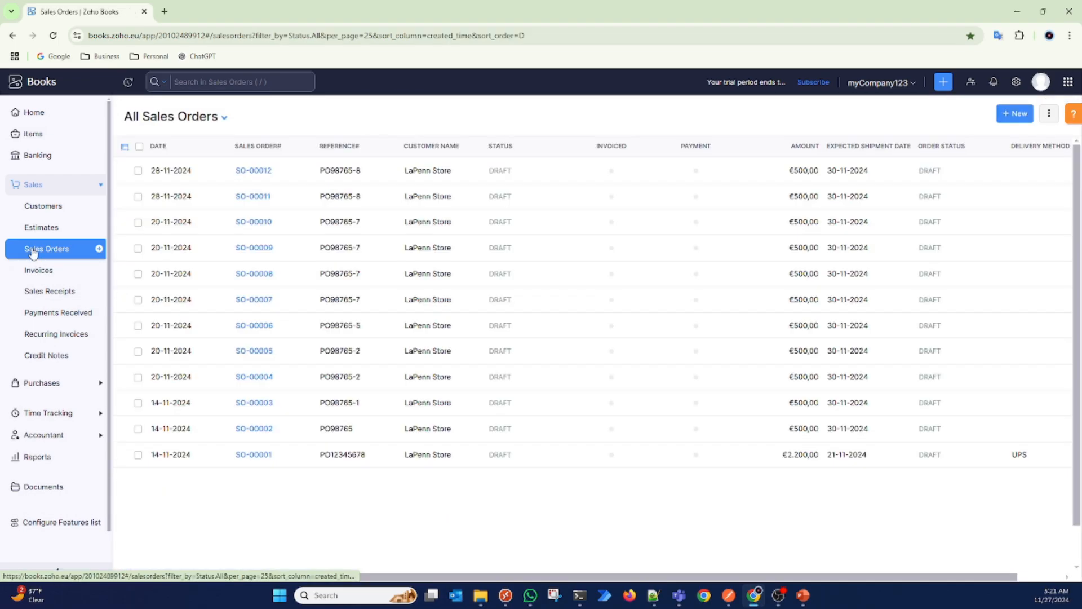
Step: Open sales order SO-00003 and review the item name and description in its document
click(267, 405)
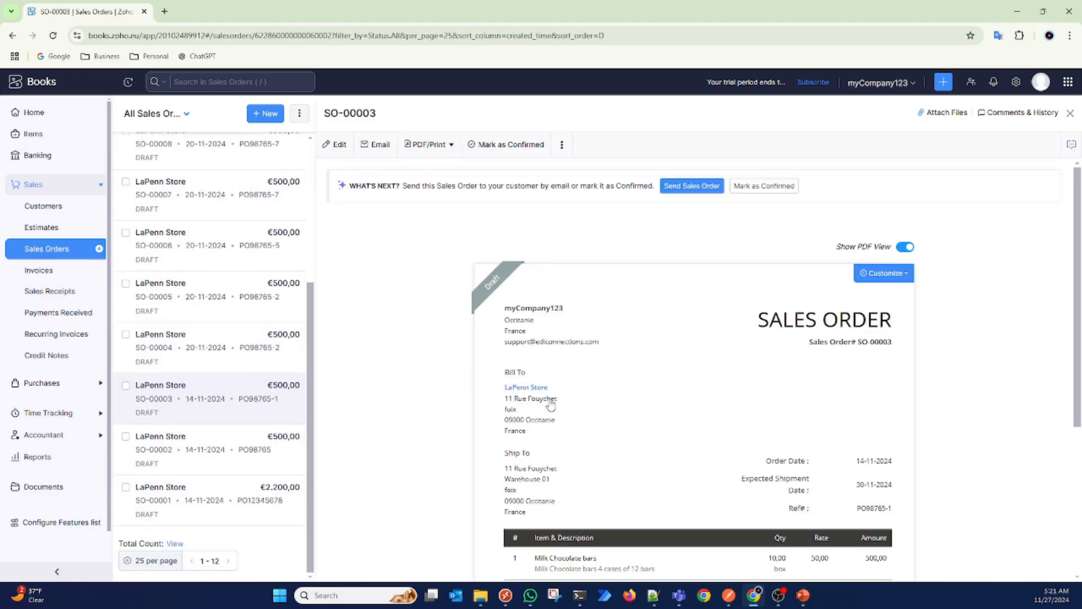
scroll(571, 430, down, 2)
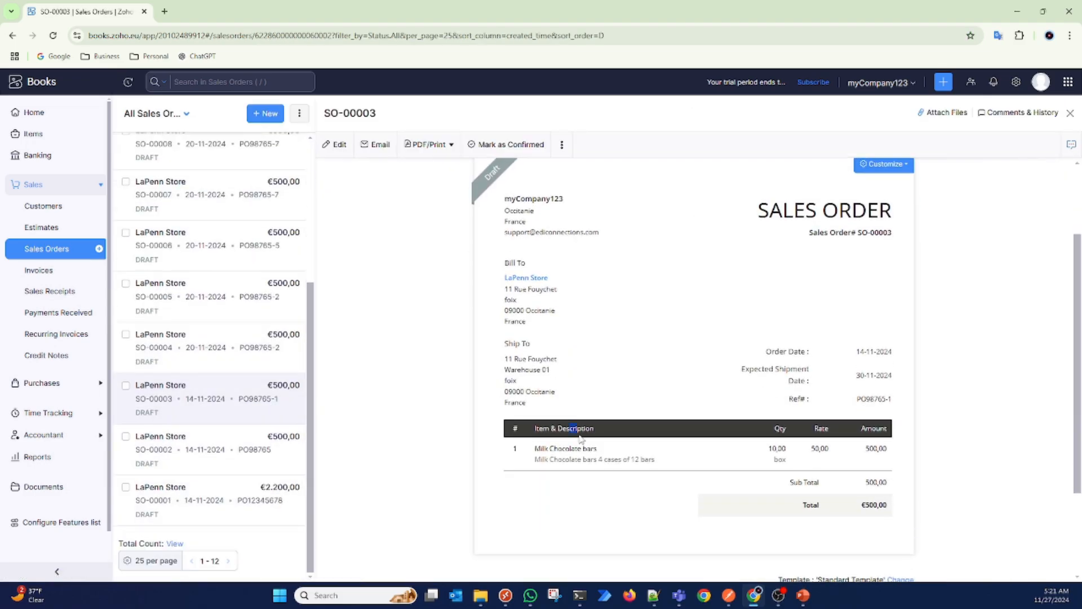
drag(571, 428, 540, 324)
Step: Open SO-00003 for editing and examine the line item's name, SKU and description along with the rest of the form
click(338, 145)
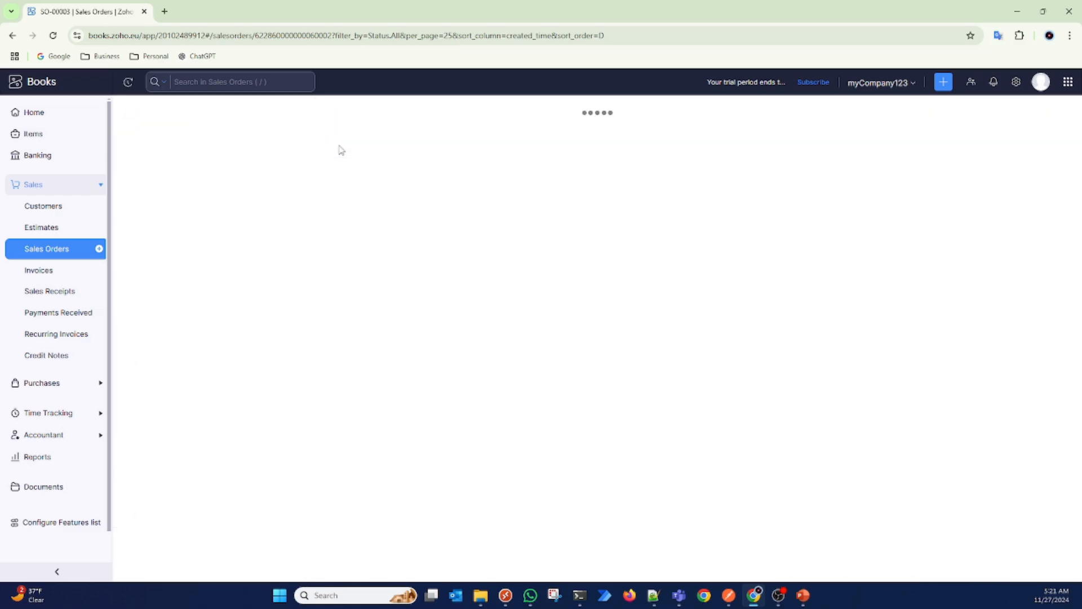
scroll(379, 395, down, 4)
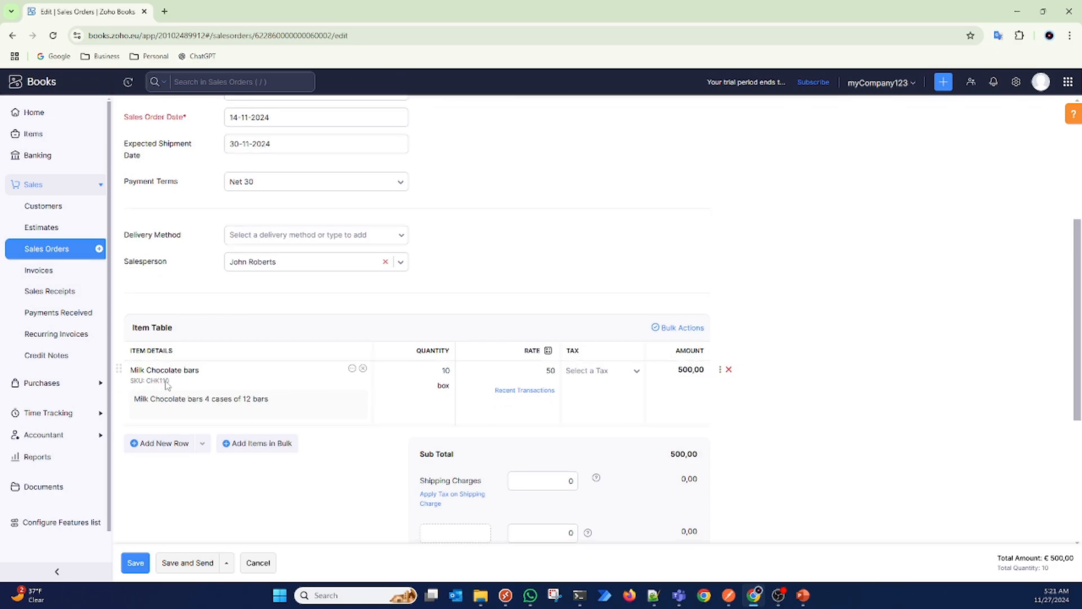
click(219, 417)
scroll(176, 384, down, 3)
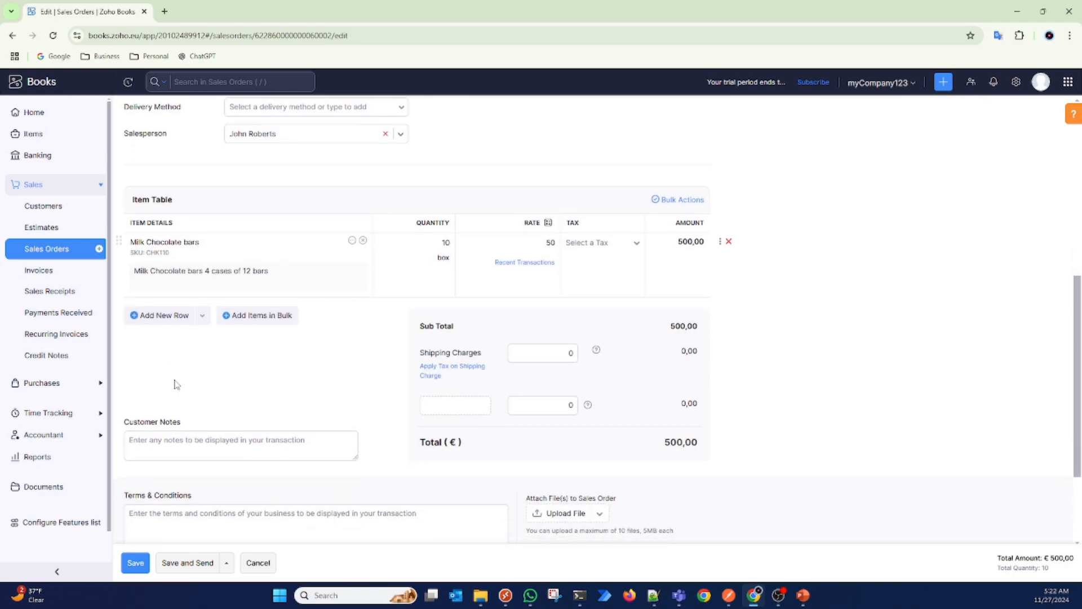
scroll(175, 384, down, 2)
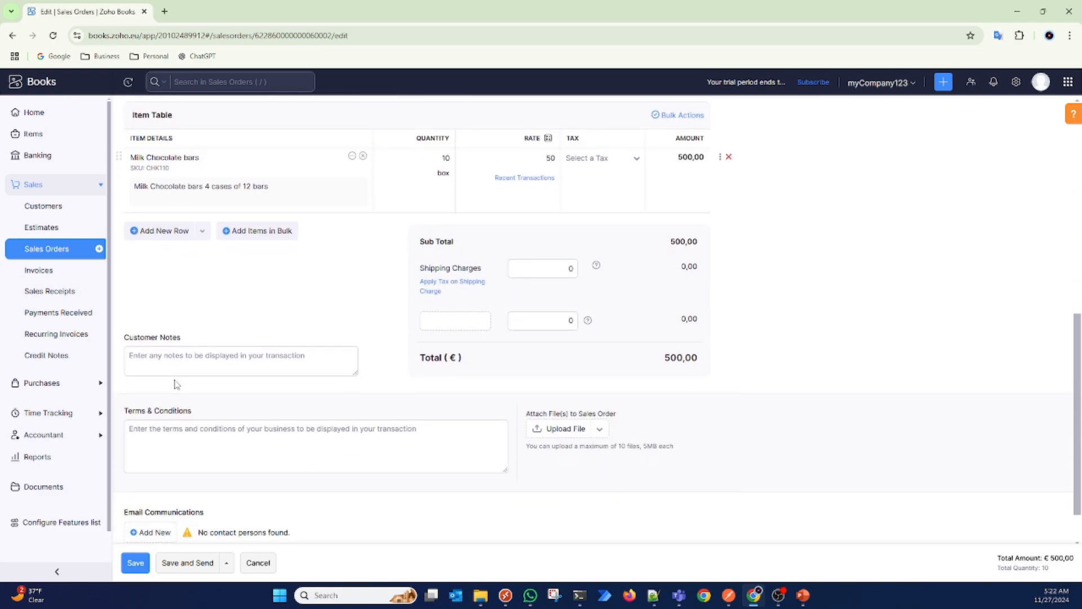
scroll(176, 383, up, 3)
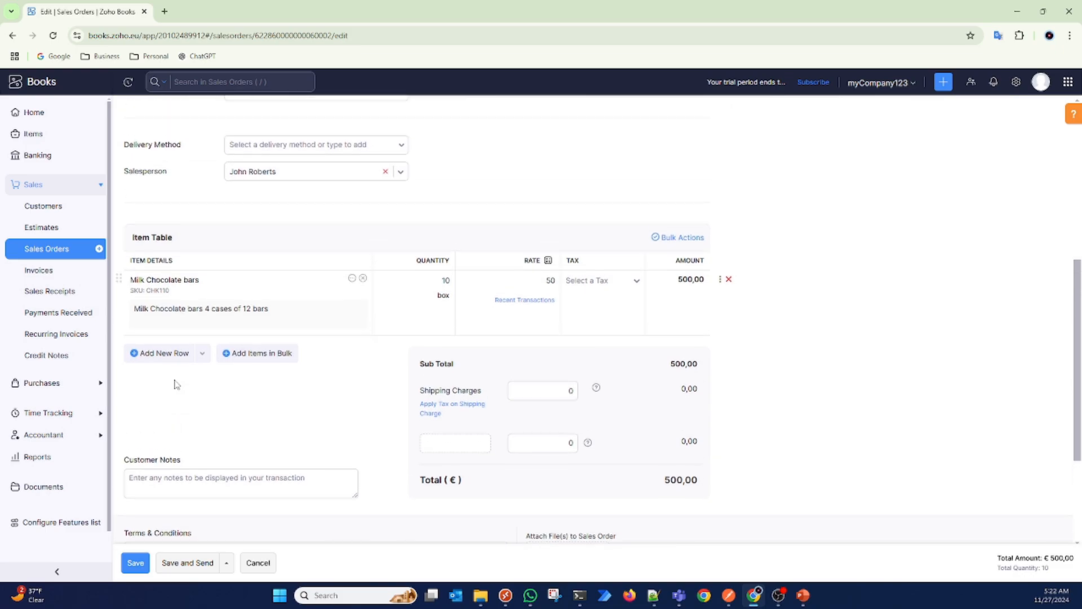
scroll(176, 384, up, 1)
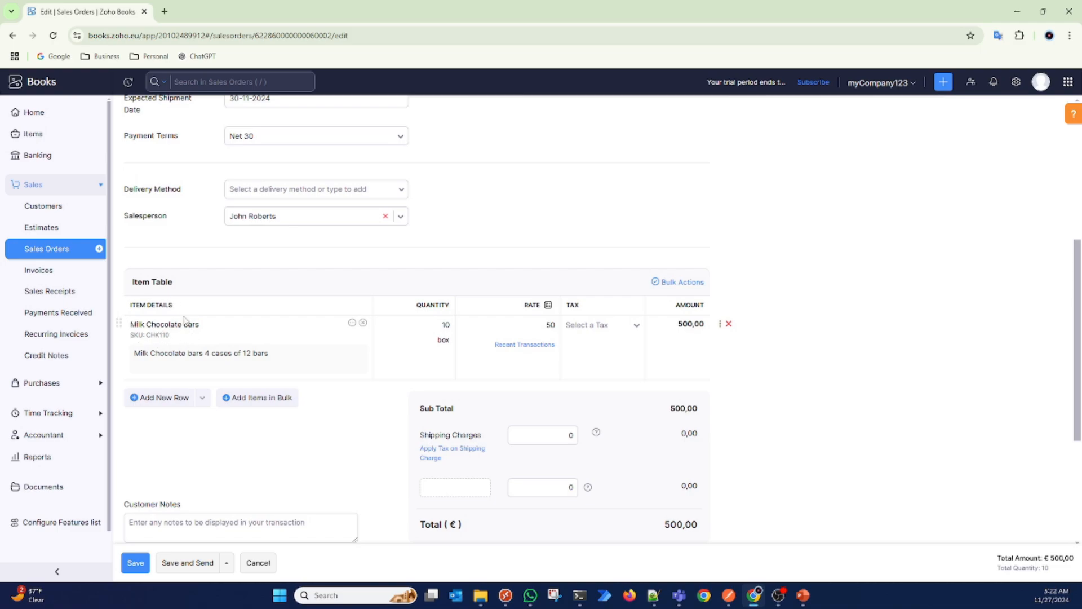
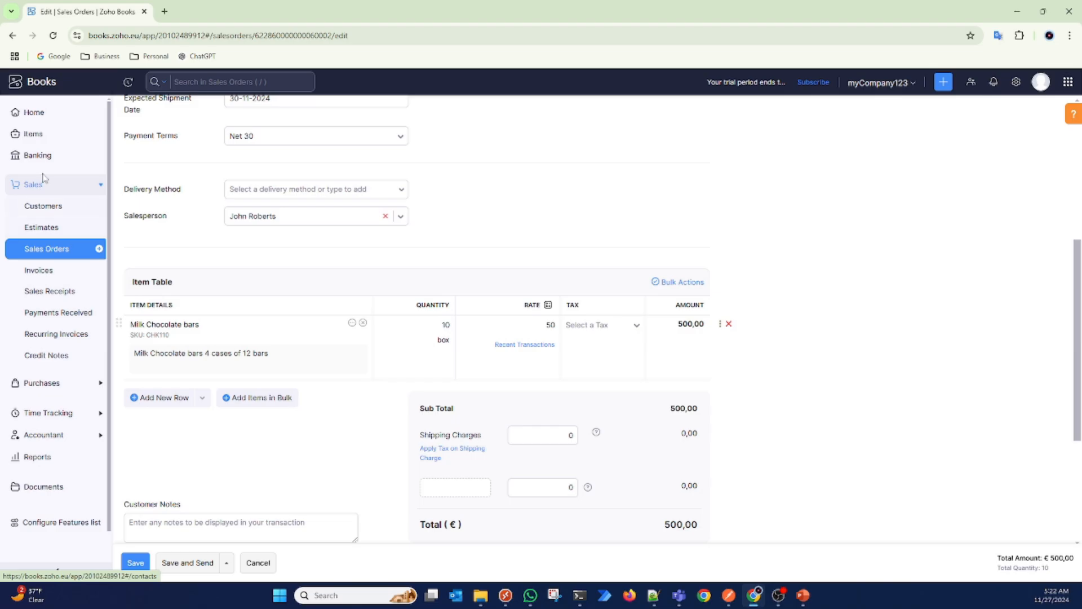
Step: Leave the SO-00003 edit form and return to the sales orders list
click(49, 236)
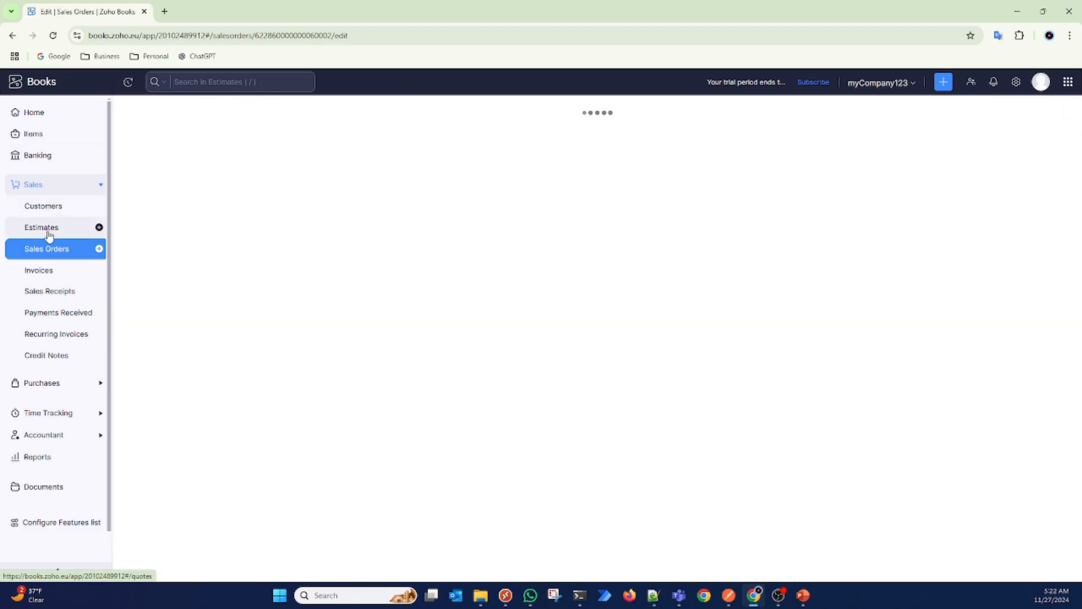
click(58, 250)
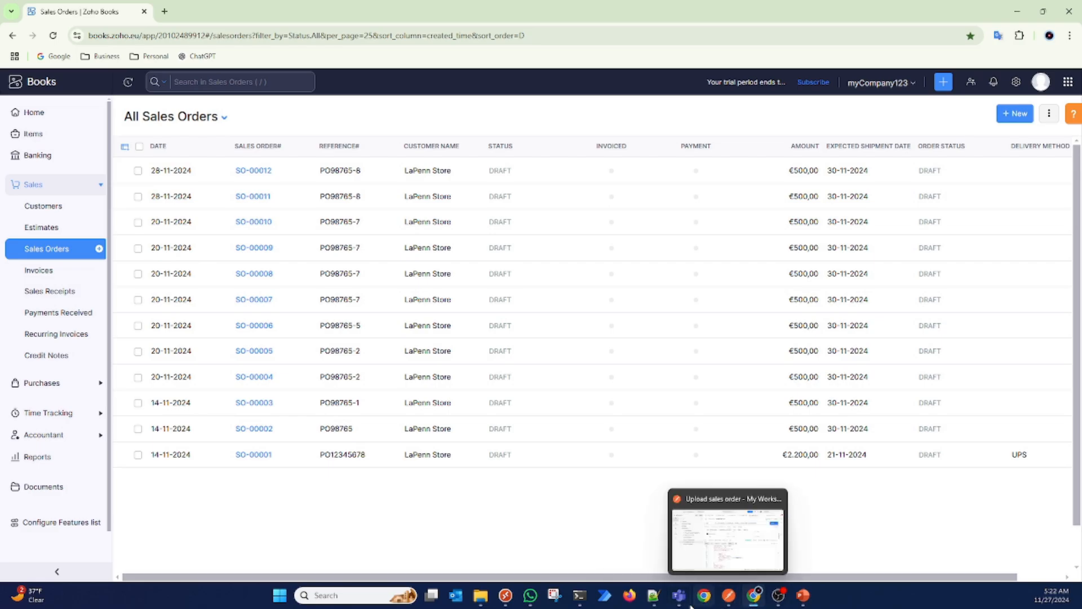
Step: Switch to Notepad++ and change the line item's sku in the salesOrders-PO098765-ver4.txt JSON to CHK100
click(654, 595)
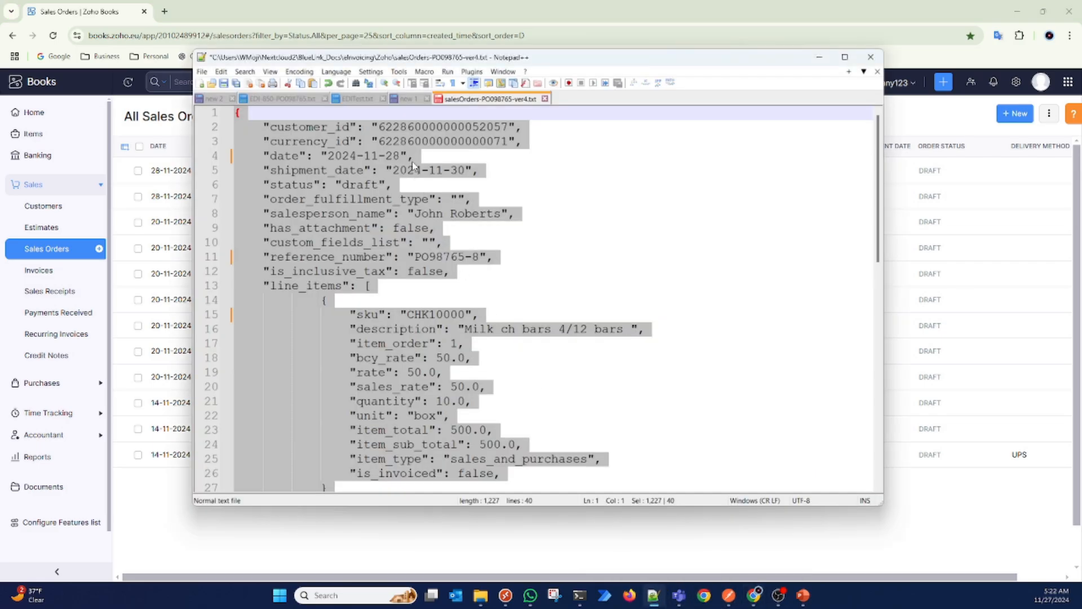
click(431, 170)
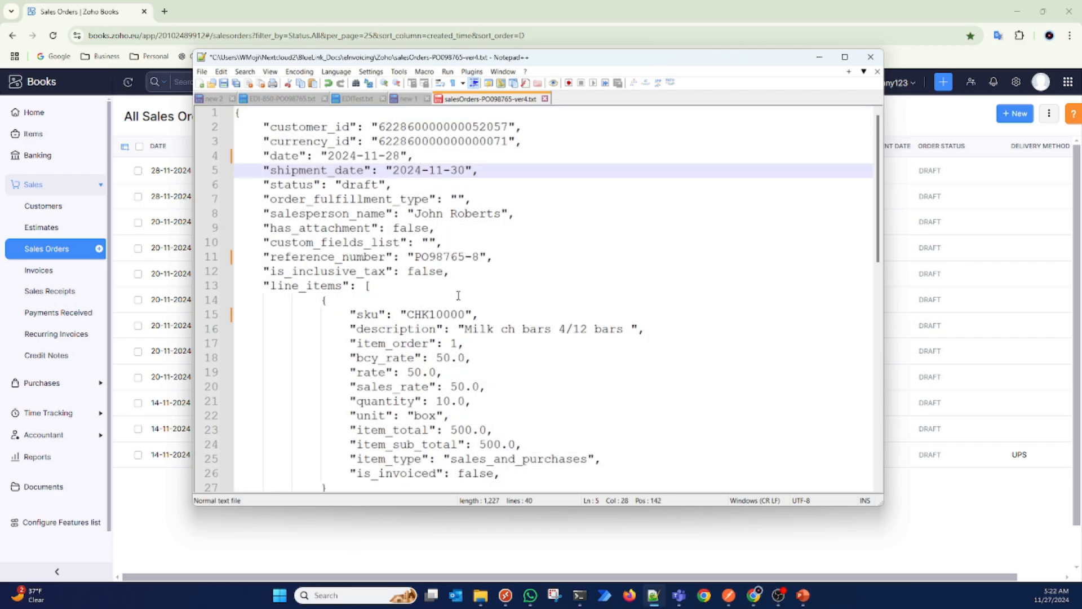
double_click(450, 314)
click(451, 314)
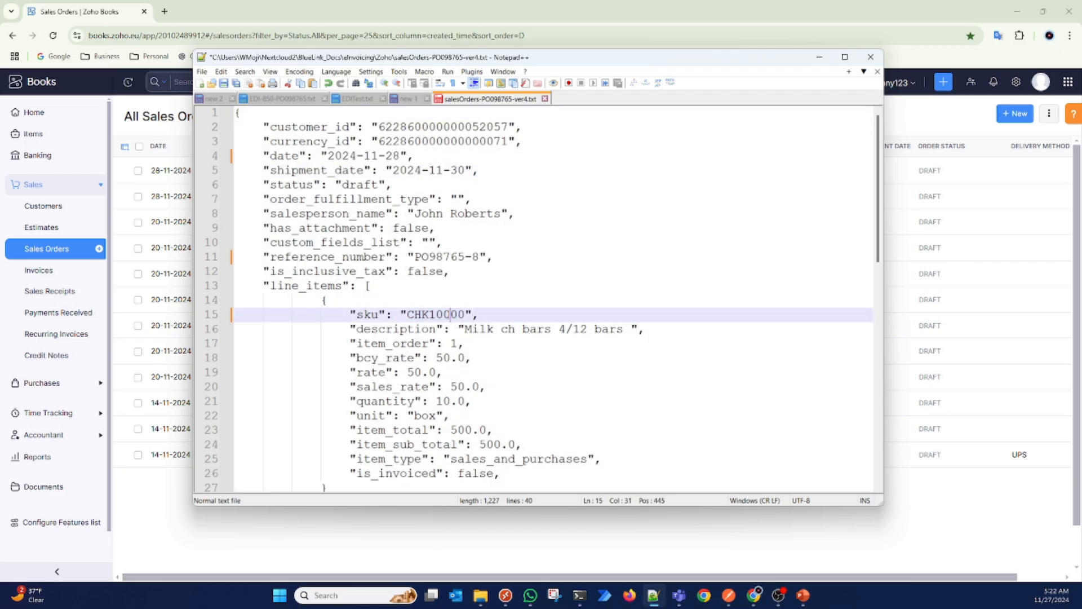
key(BackSpace)
key(Delete)
Step: Append an x to both the billing_address_id and shipping_address_id values in the order JSON
scroll(436, 316, down, 9)
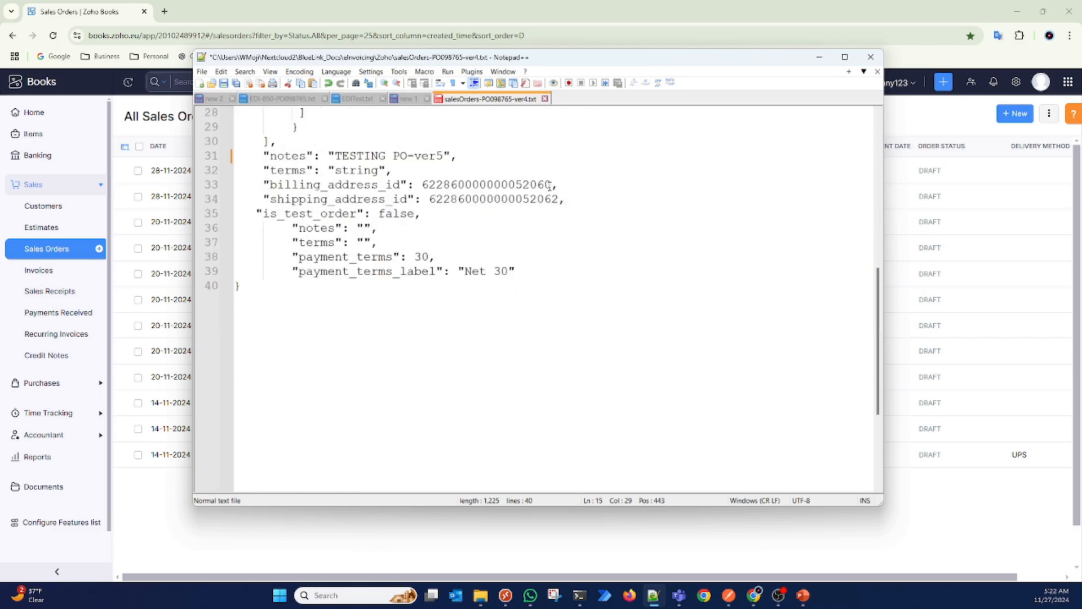
click(550, 186)
text(x)
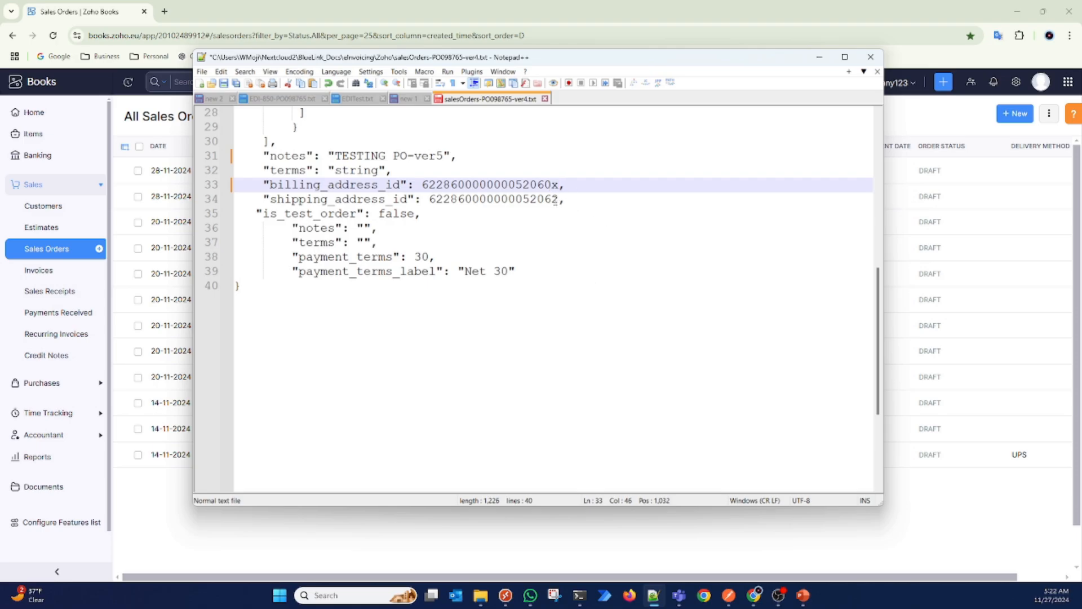
click(559, 198)
text(x)
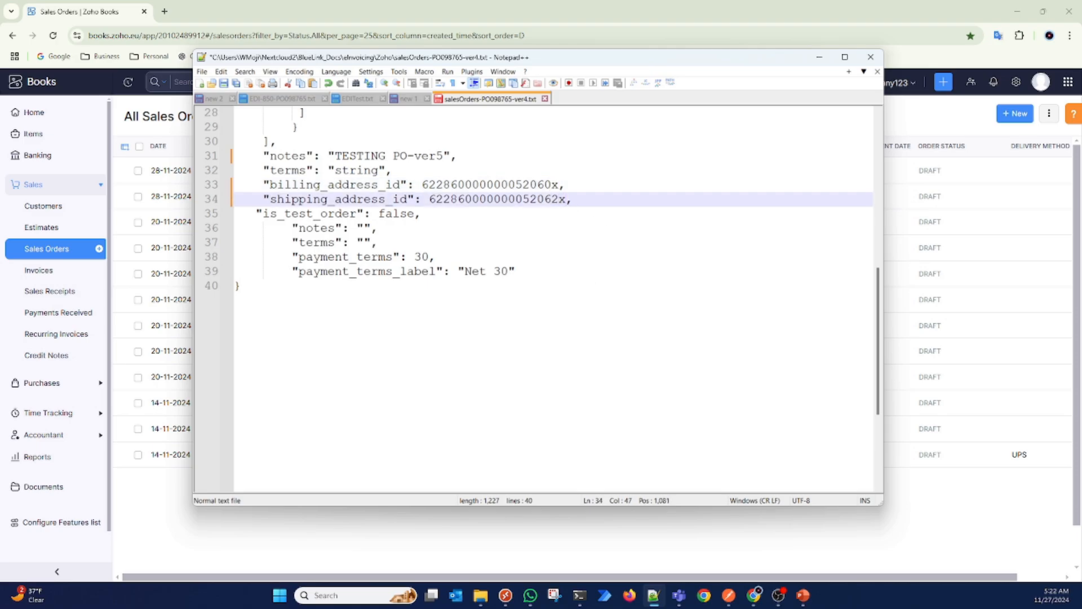
Step: Copy the whole edited JSON, replace the JSONString value of Postman's Upload sales order request with it, and send the request
key(ctrl+a)
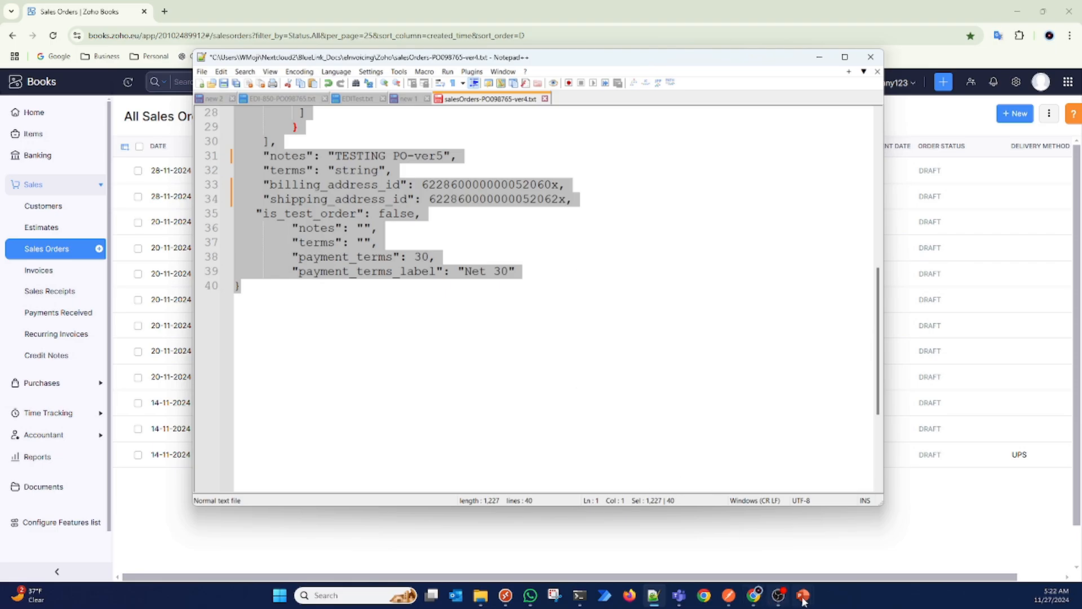
click(729, 595)
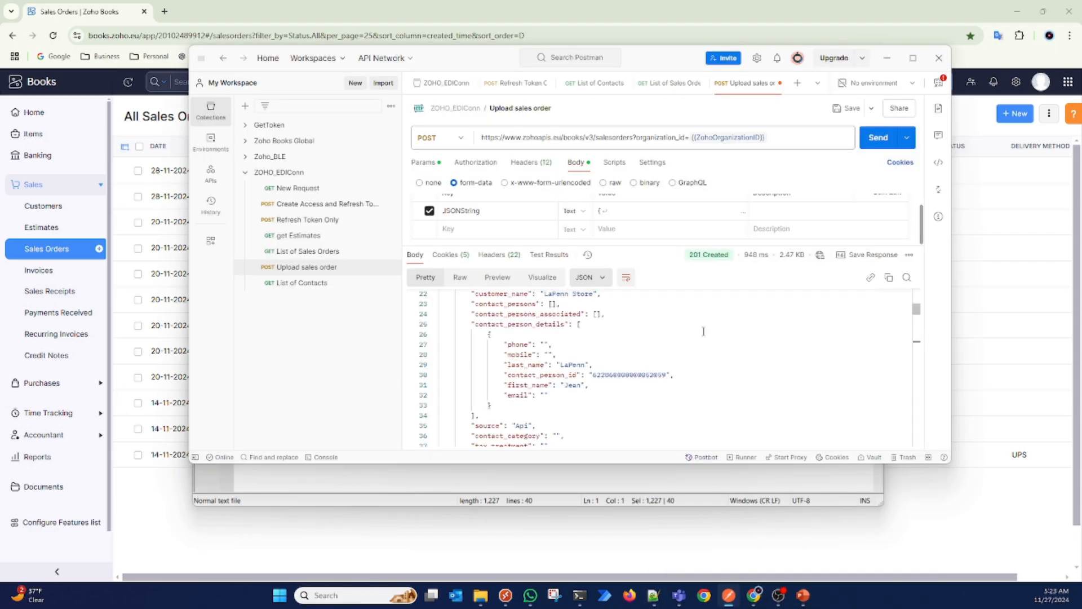
click(619, 216)
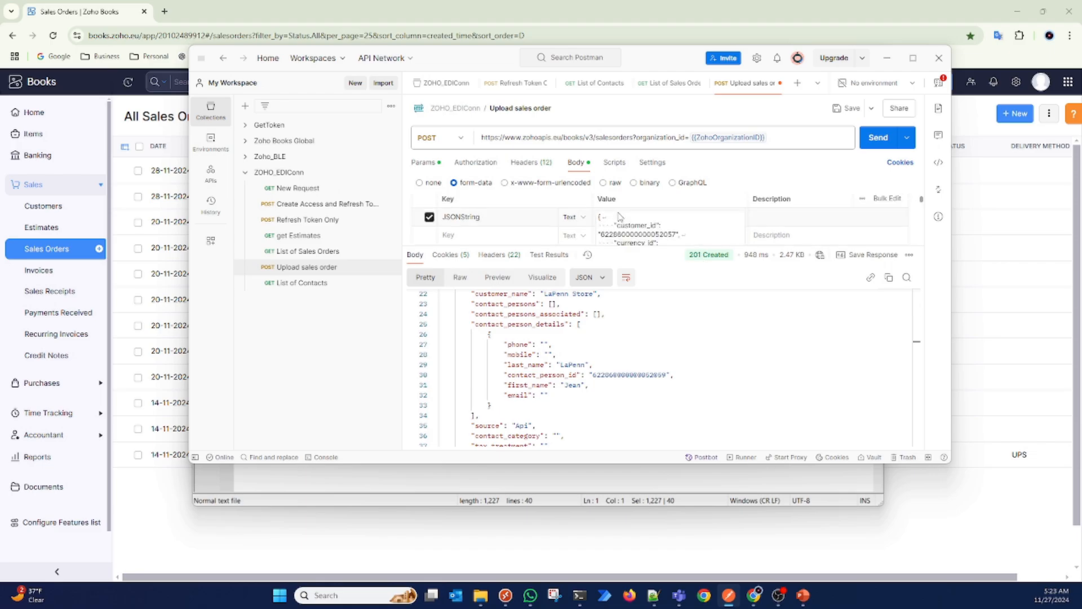
key(ctrl+a)
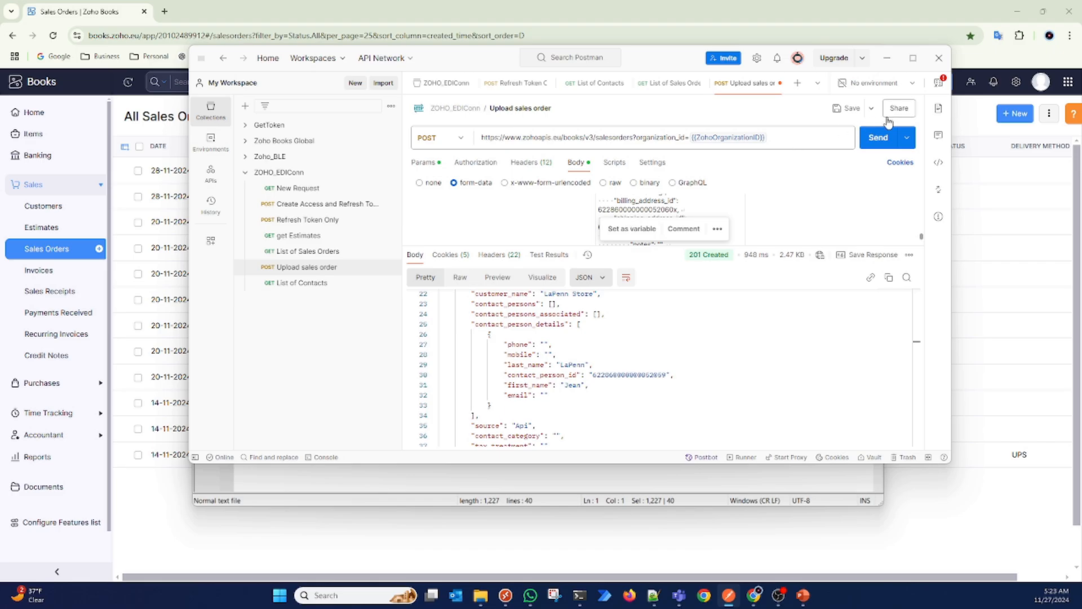
click(882, 141)
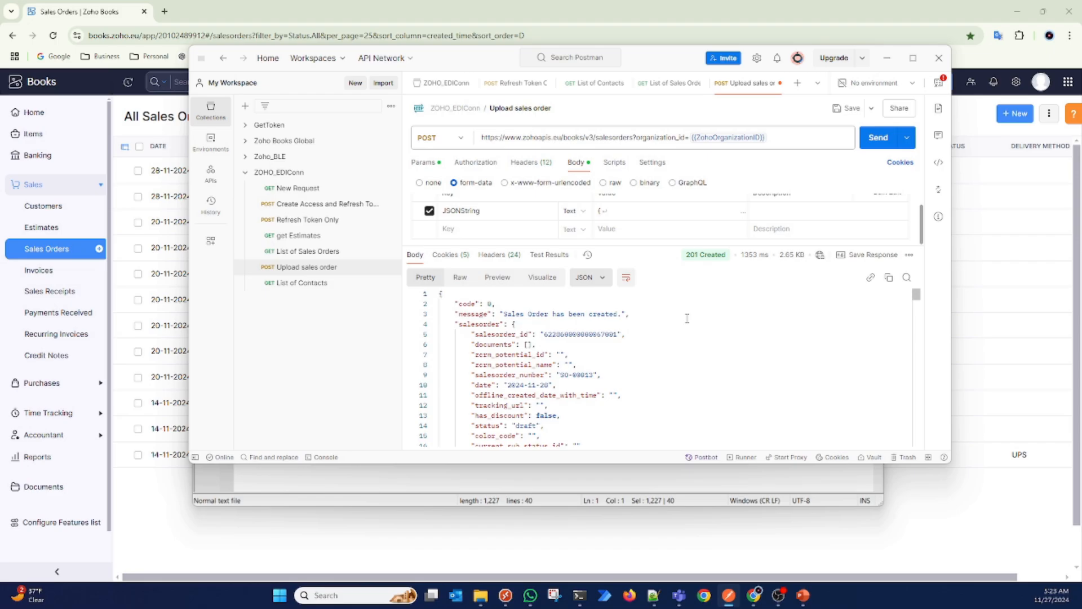
Step: Examine the response body for the line item's sku, name and description and the billing and shipping address IDs
scroll(687, 318, down, 6)
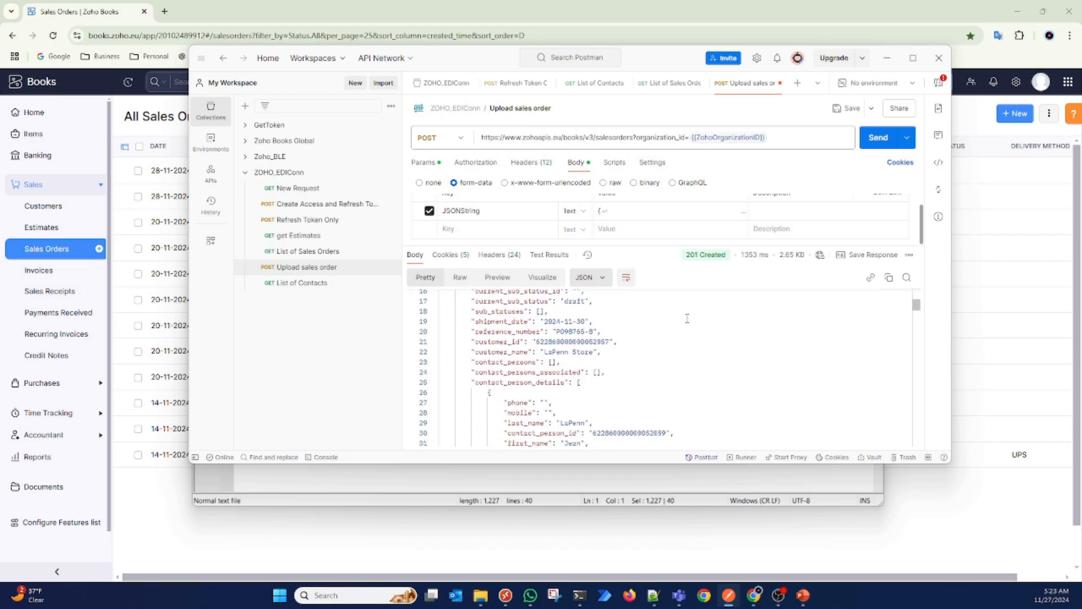
scroll(687, 318, down, 4)
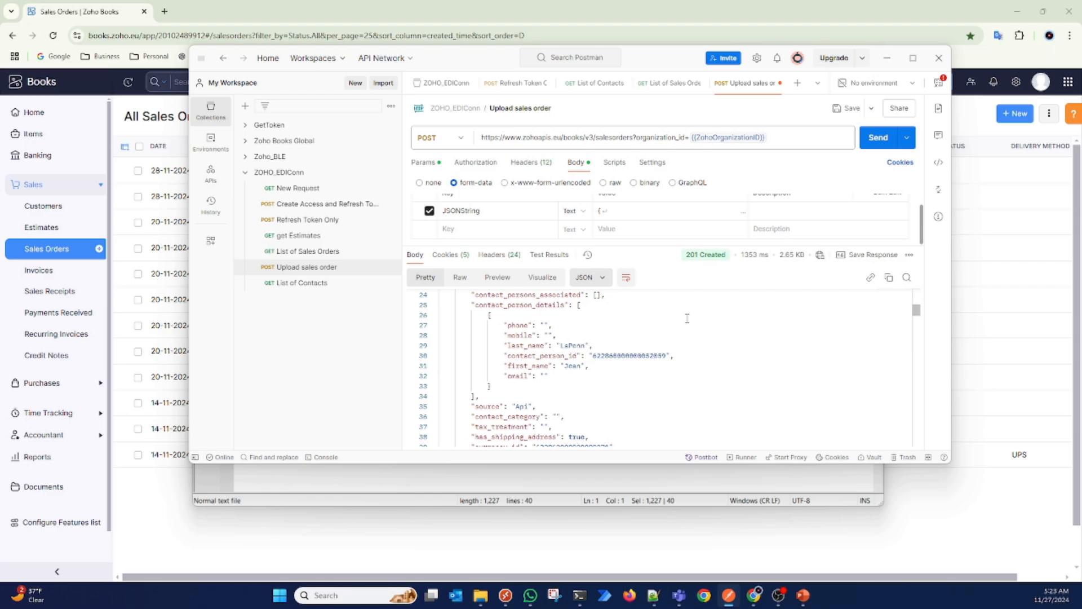
scroll(687, 318, down, 1)
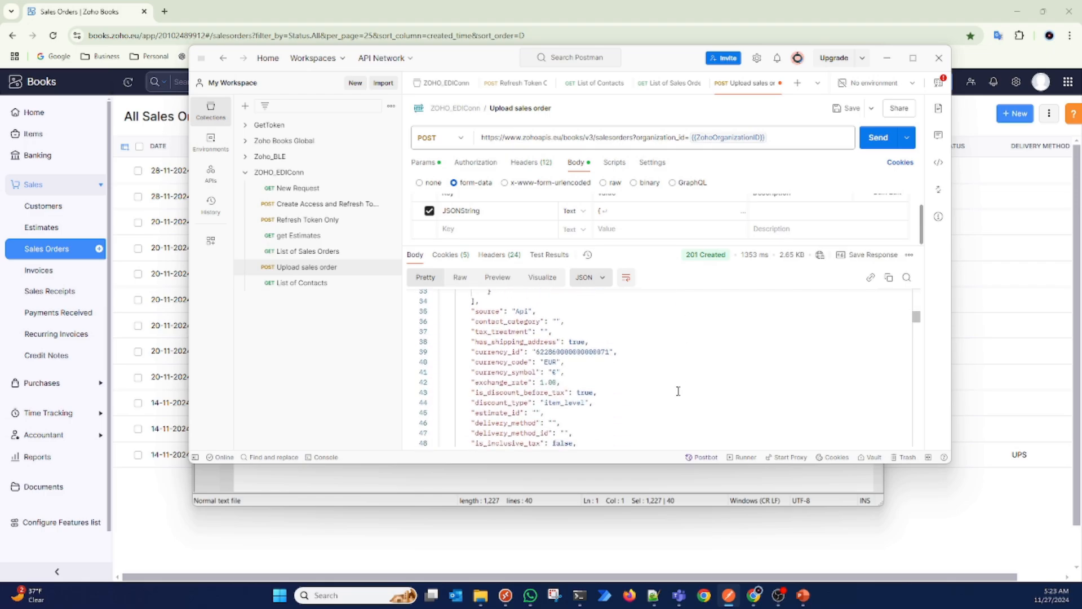
scroll(678, 391, down, 6)
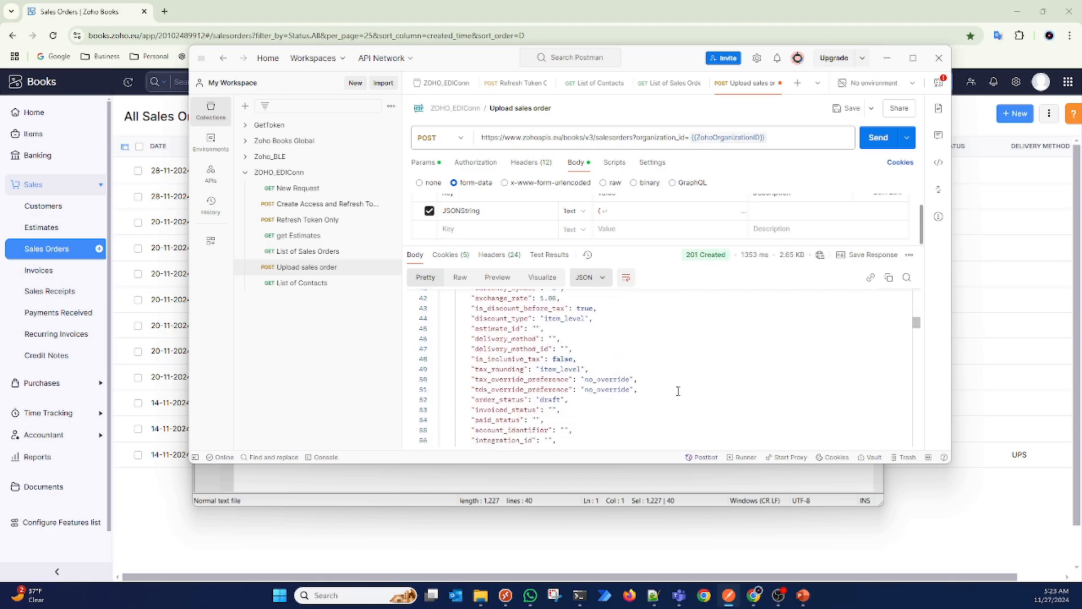
scroll(678, 391, down, 3)
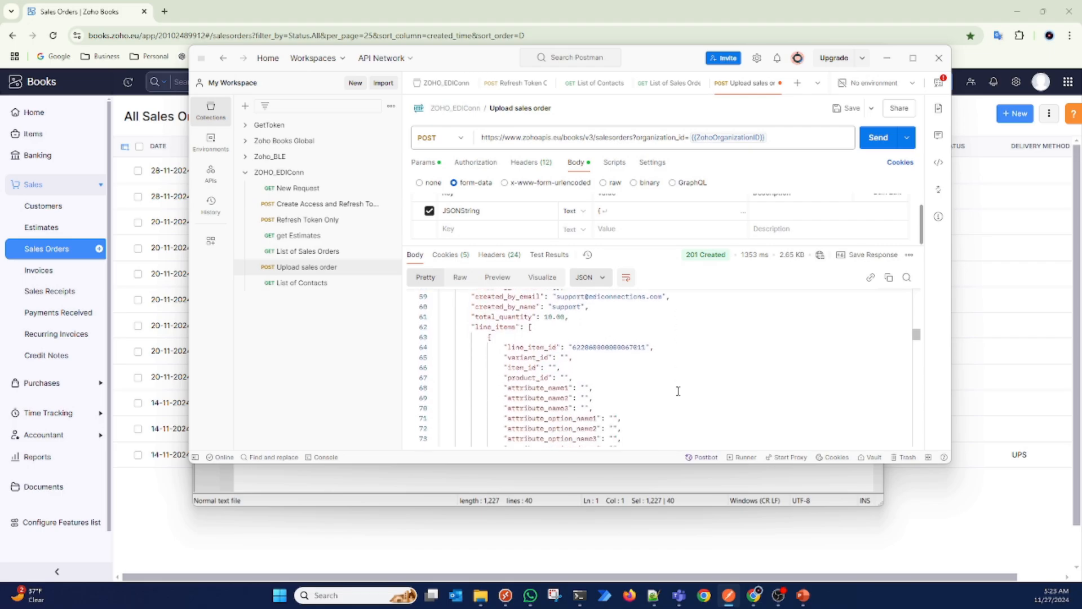
scroll(678, 391, down, 6)
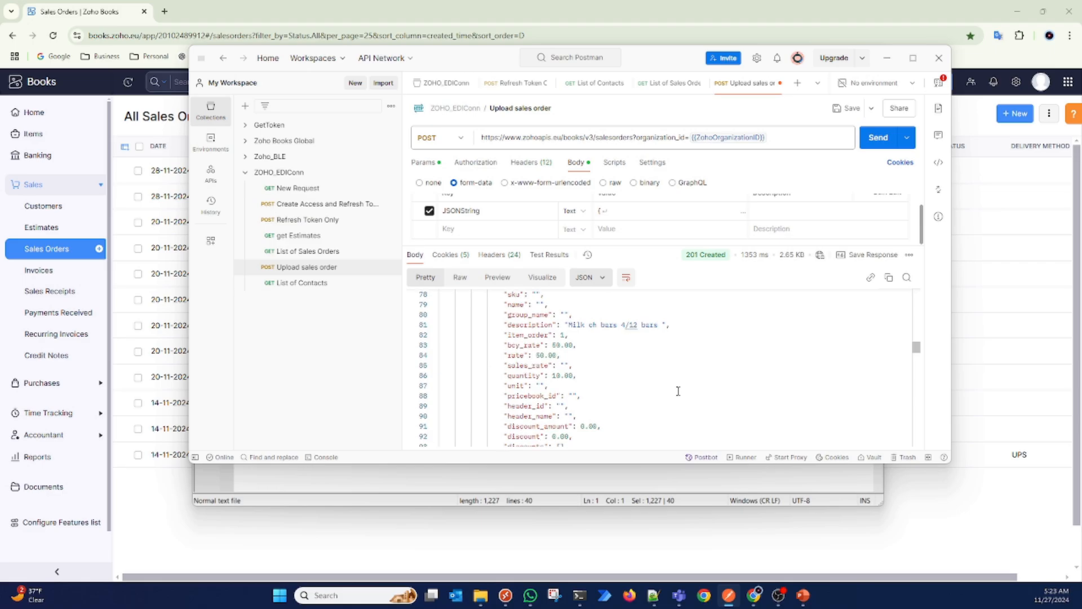
scroll(678, 391, up, 1)
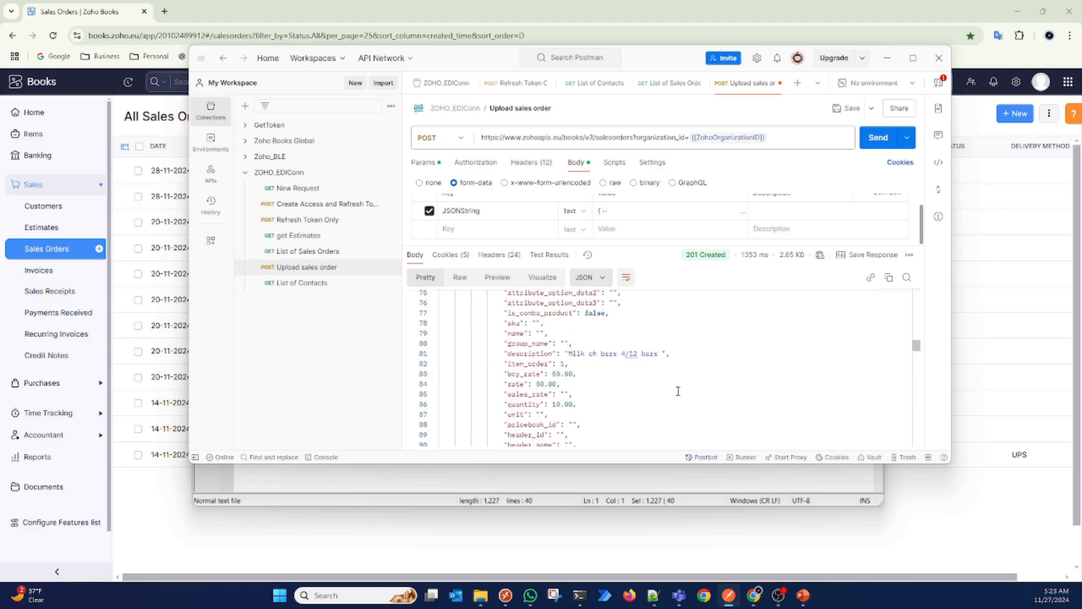
scroll(678, 391, down, 5)
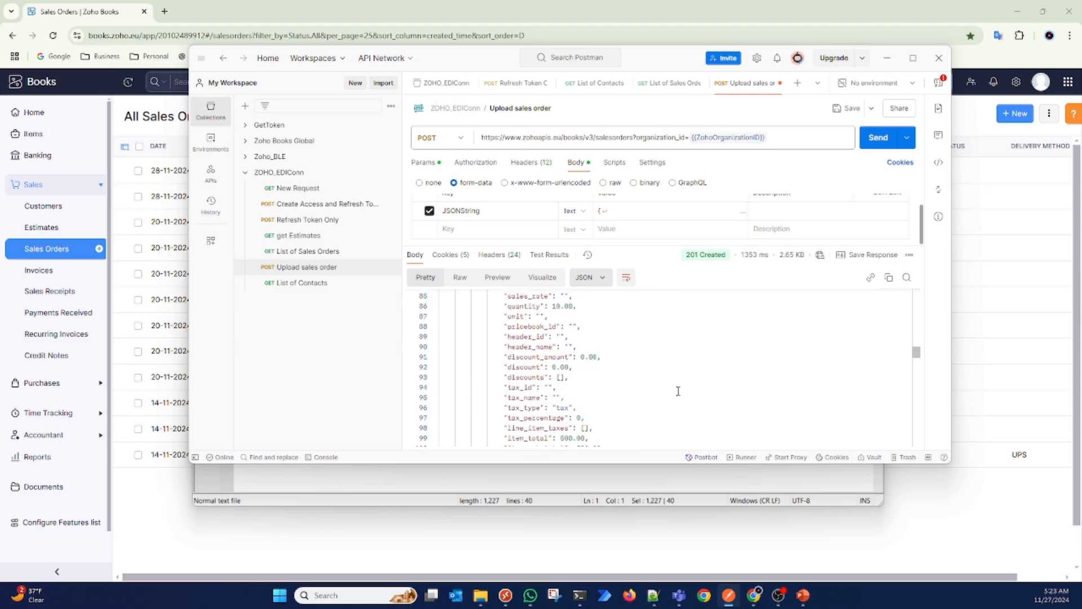
scroll(678, 391, down, 6)
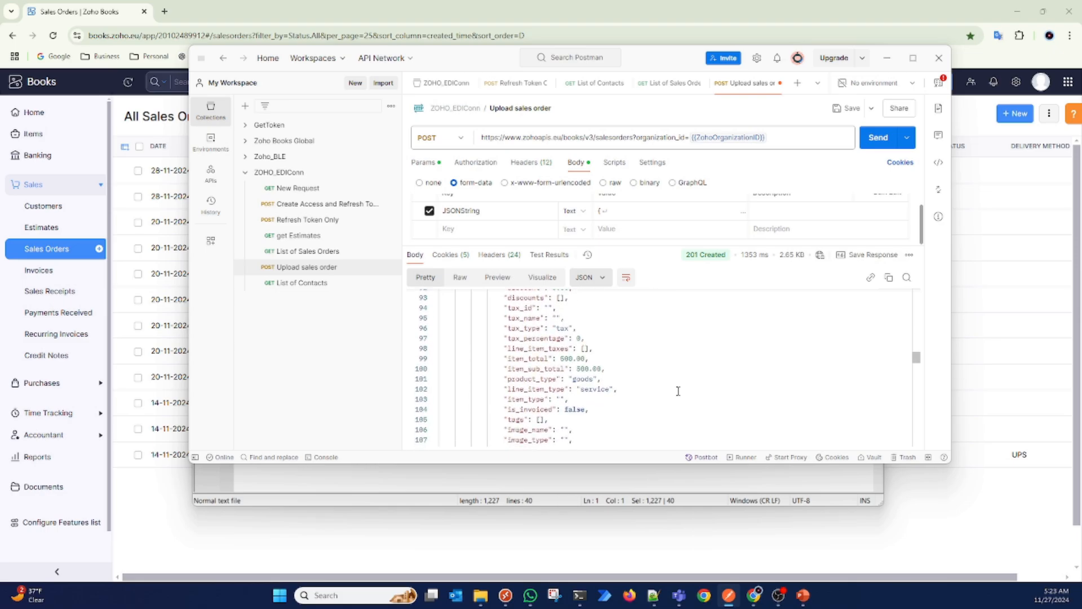
scroll(678, 391, down, 4)
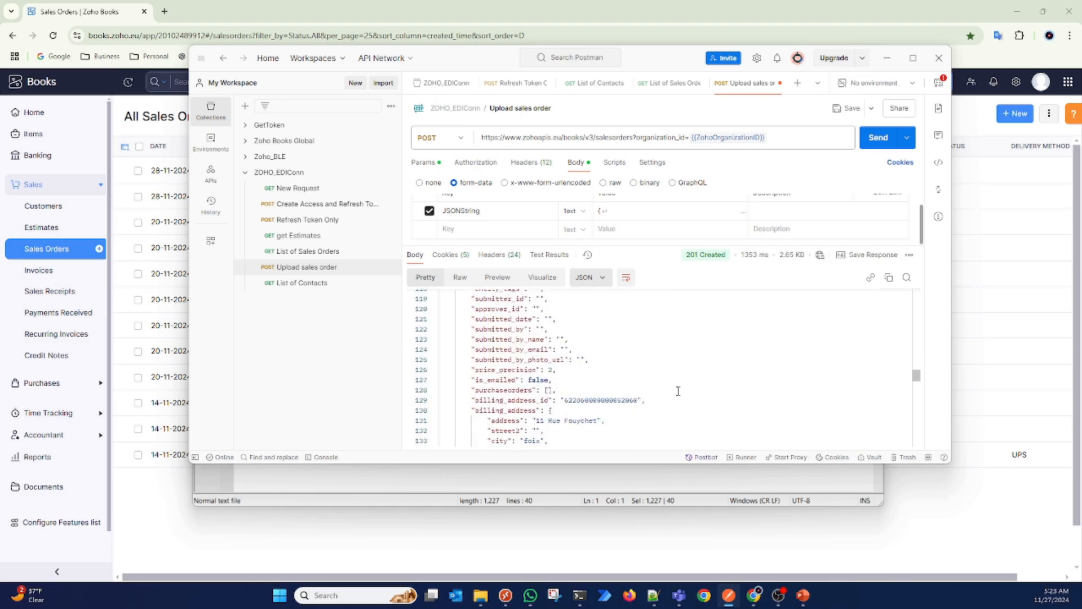
scroll(678, 390, down, 3)
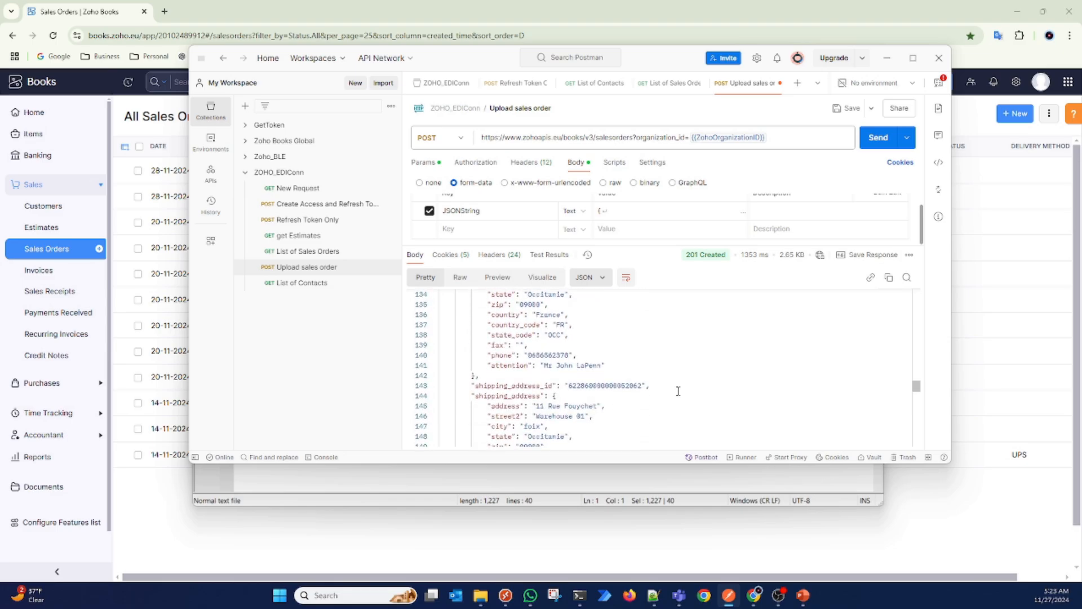
scroll(678, 391, down, 1)
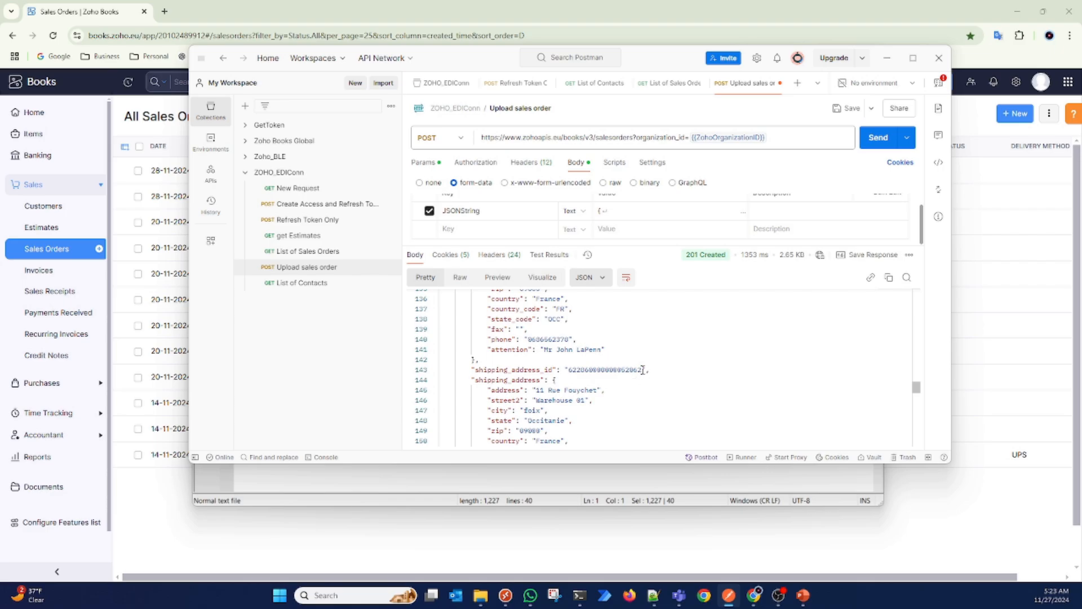
Step: Back in the Notepad++ JSON, delete the shipping_address_id value and remove the trailing x and last two digits from billing_address_id
click(580, 477)
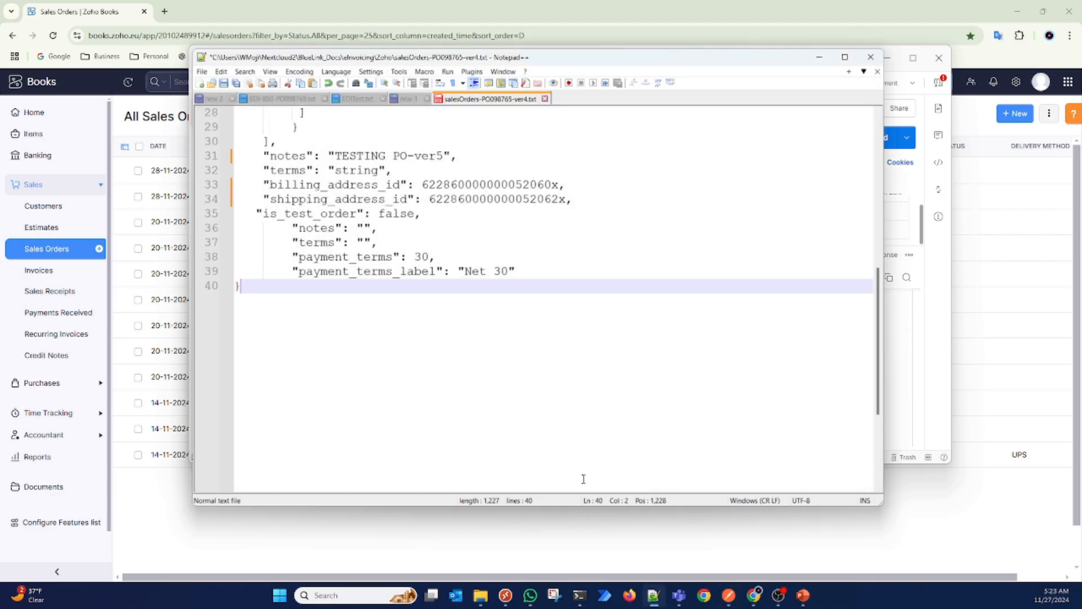
double_click(521, 200)
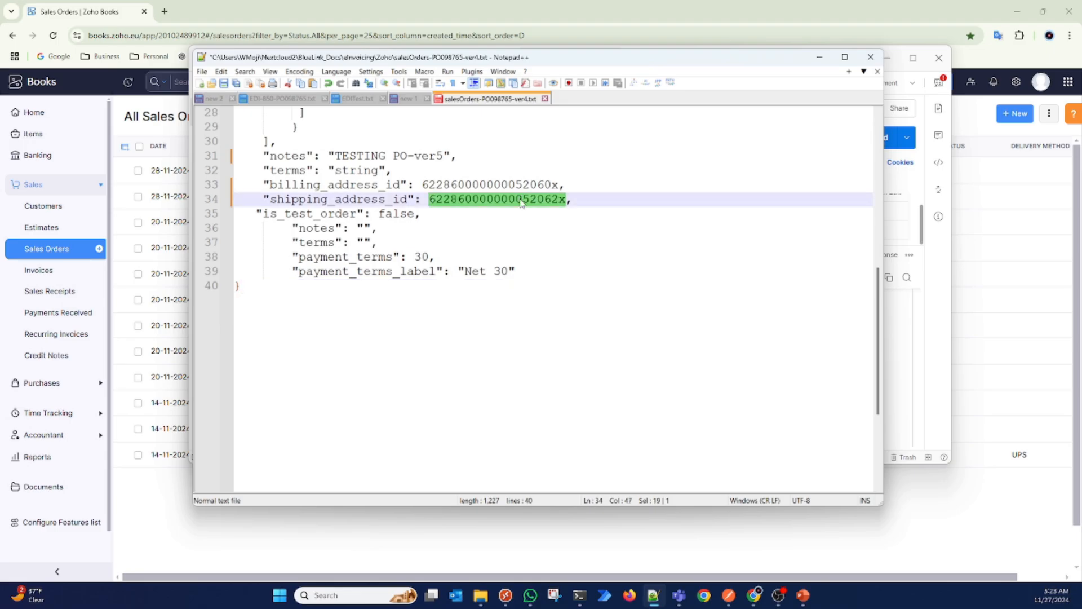
key(Delete)
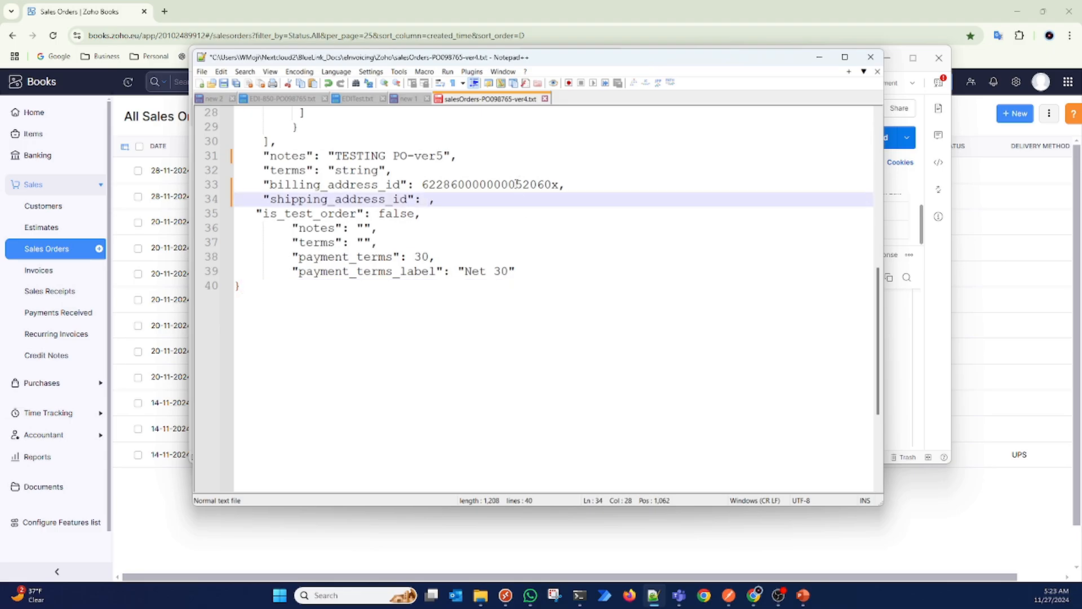
click(554, 186)
key(Delete)
key(BackSpace)
key(BackSpace)
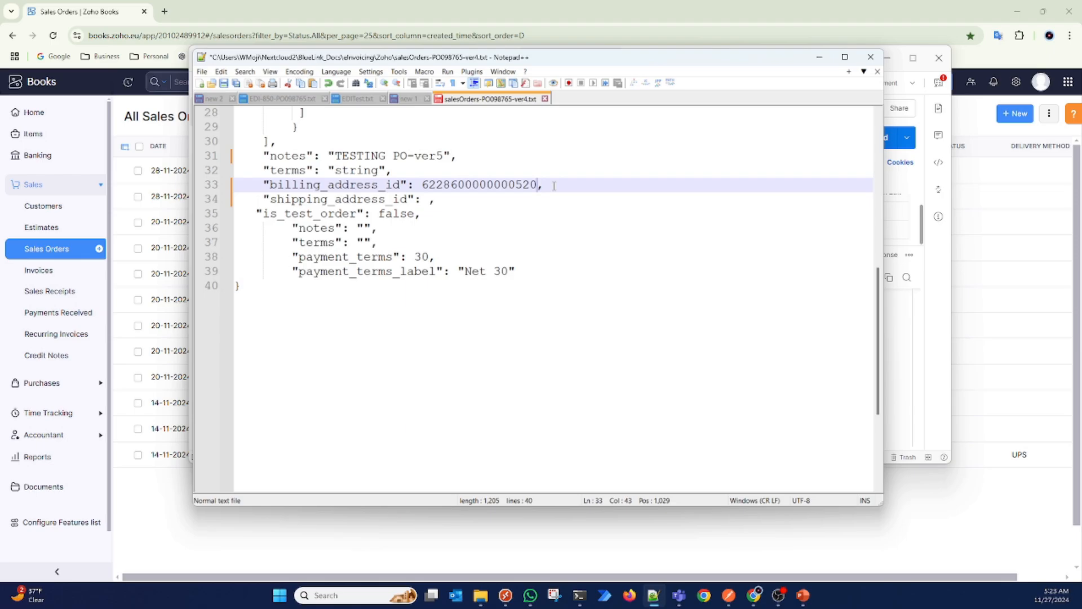
Step: Copy the full order JSON with the shortened billing address ID, paste it over Postman's JSONString value, and send the Upload sales order request
key(ctrl+a)
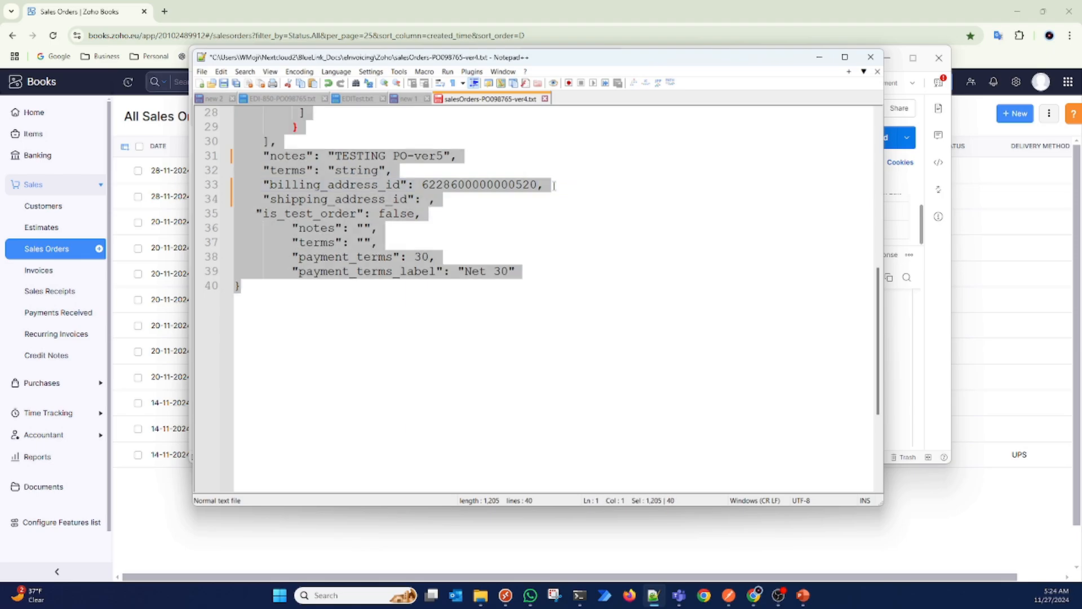
key(ctrl+End)
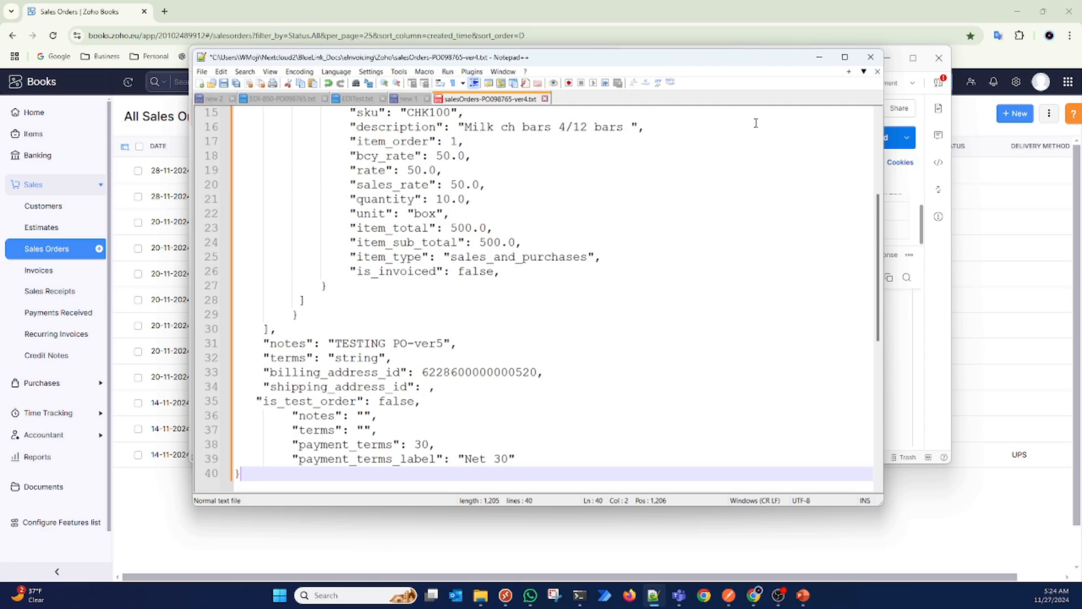
click(948, 292)
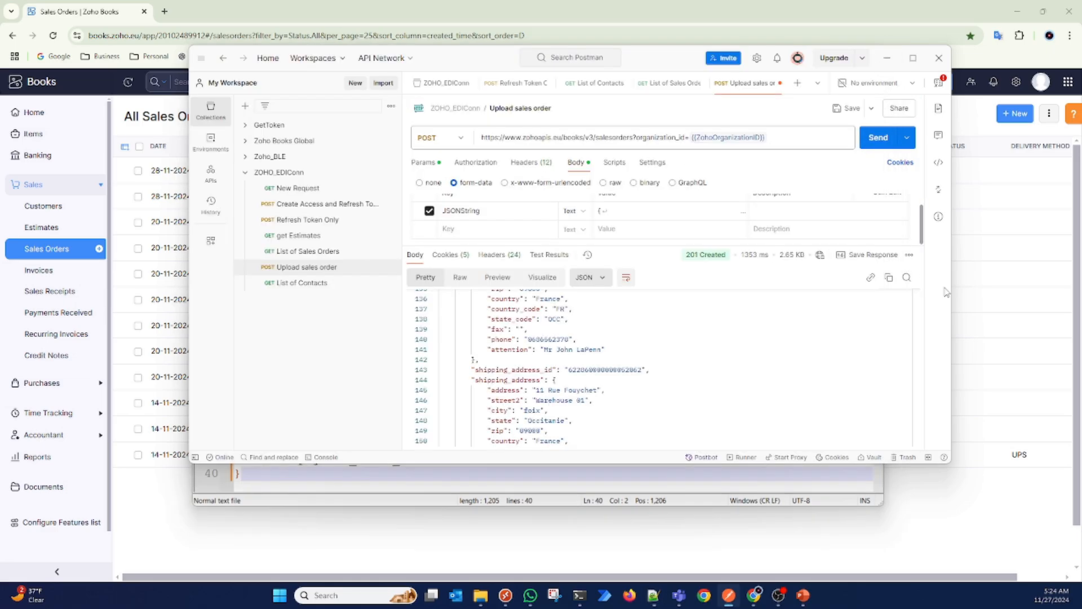
click(630, 217)
triple_click(629, 226)
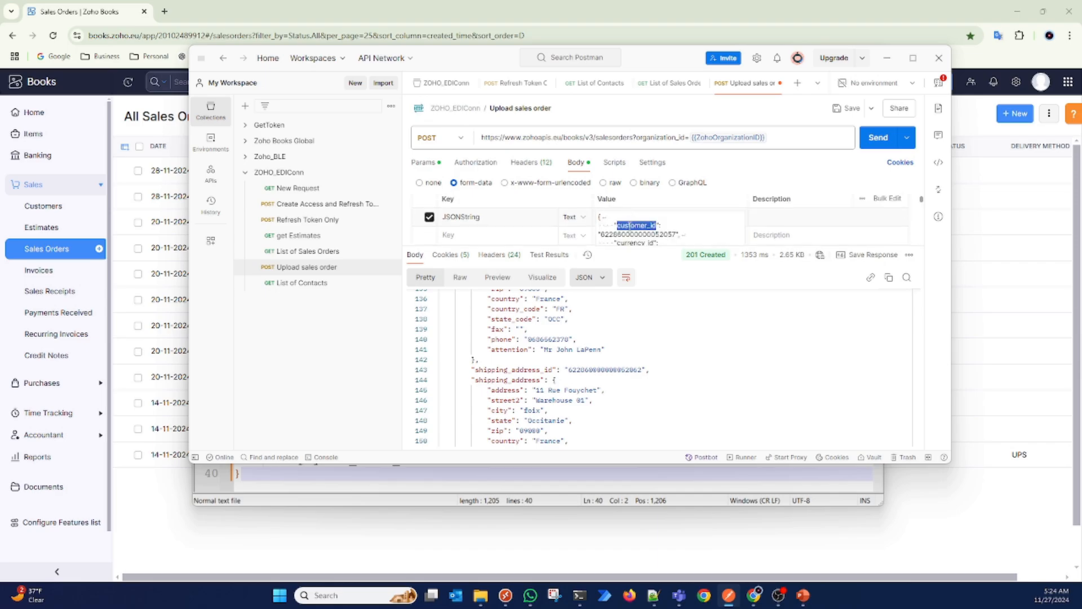
click(608, 217)
click(624, 218)
key(ctrl+a)
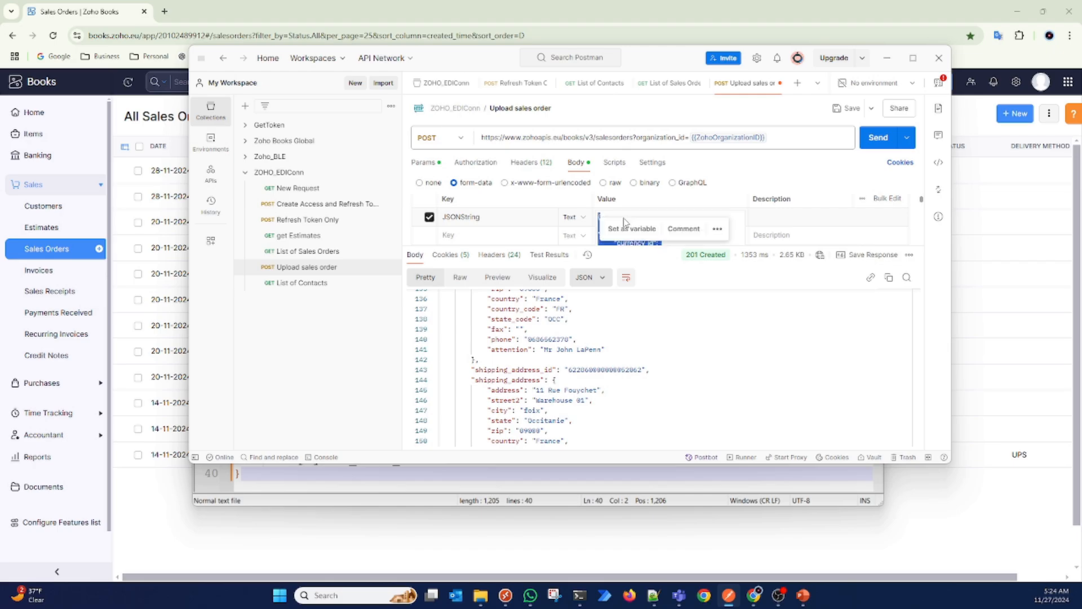
key(BackSpace)
key(ctrl+v)
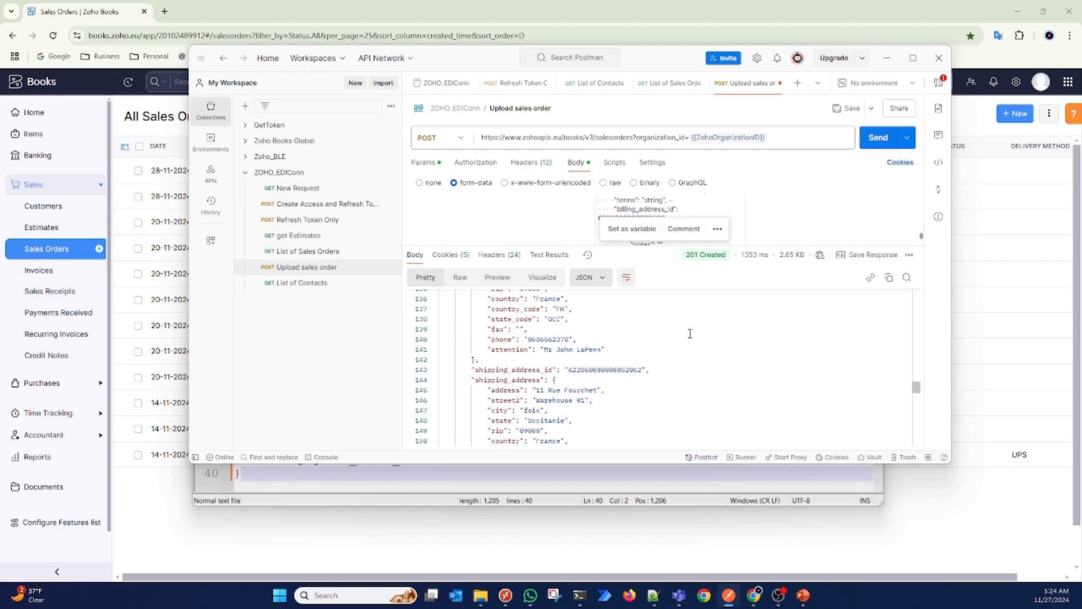
click(829, 202)
click(879, 138)
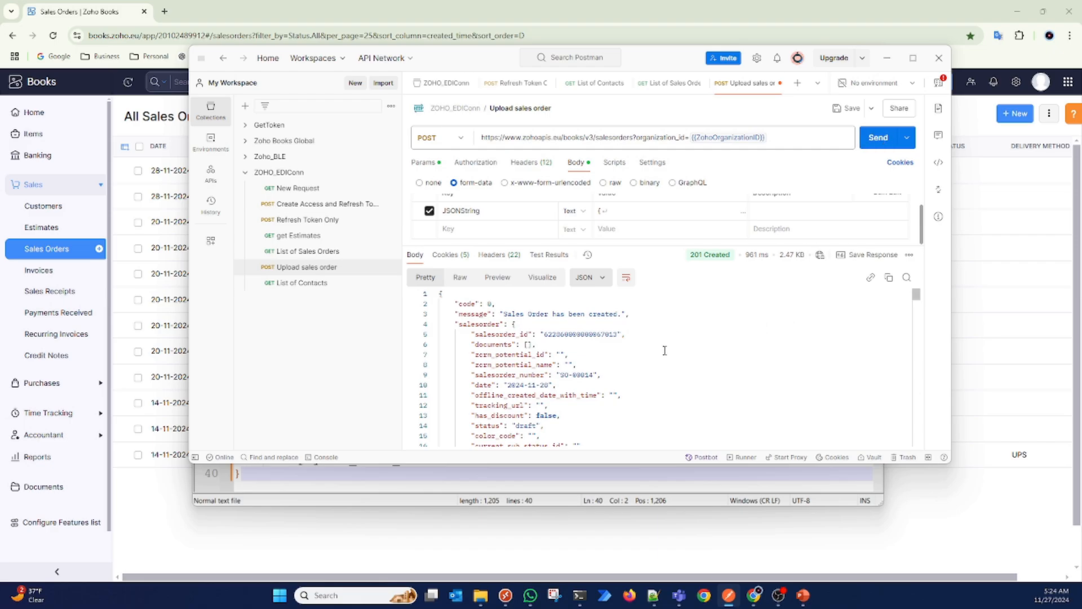
Step: Examine the line item's sku, name and description in the response body of the uploaded sales order
double_click(580, 373)
scroll(581, 371, down, 5)
scroll(580, 369, down, 3)
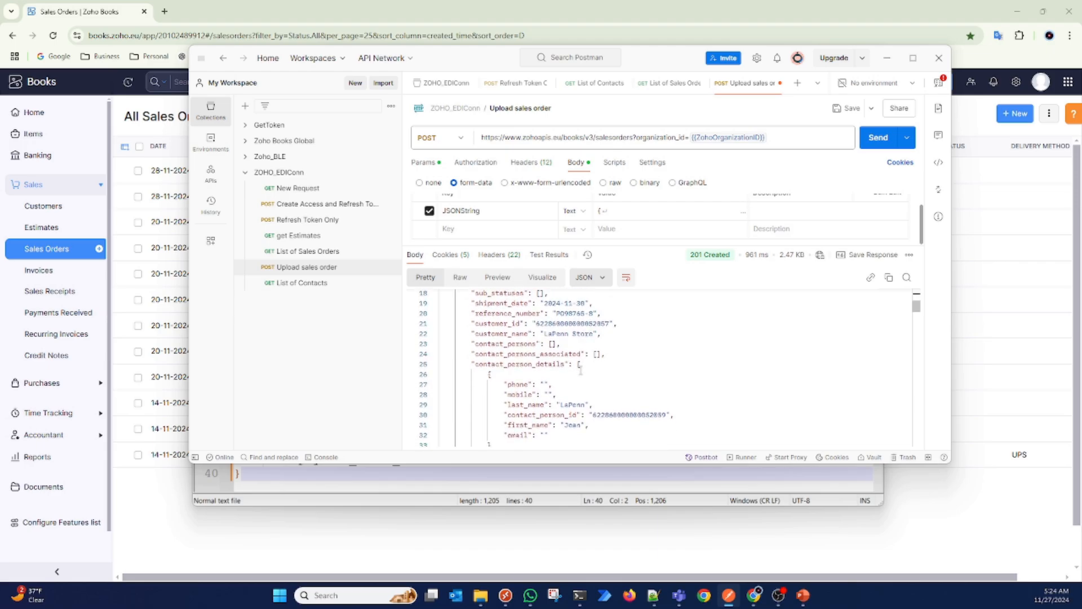
scroll(581, 370, down, 3)
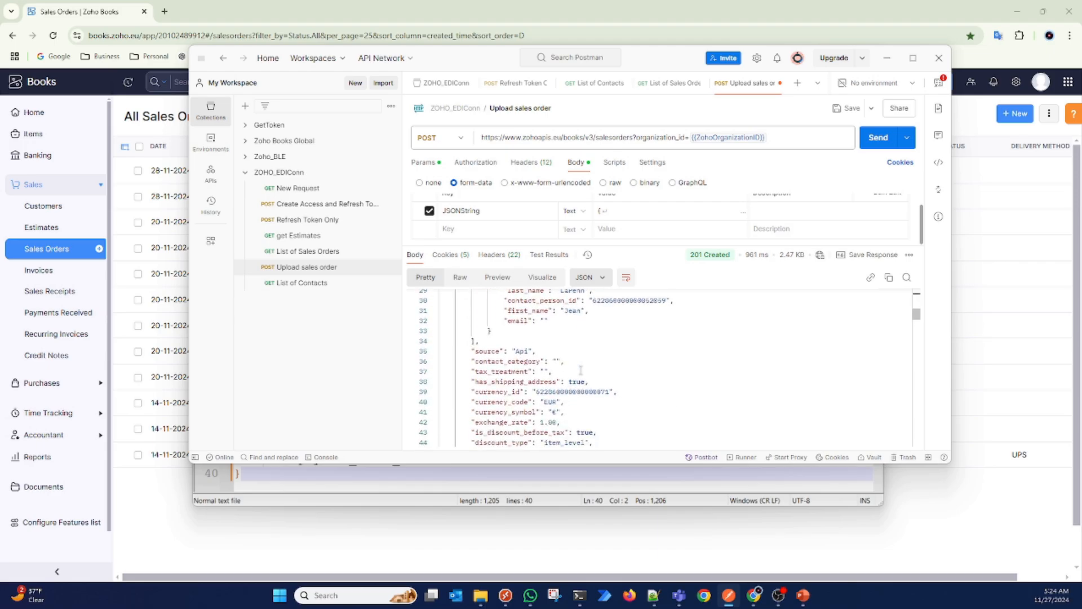
scroll(580, 370, down, 1)
scroll(580, 370, down, 1)
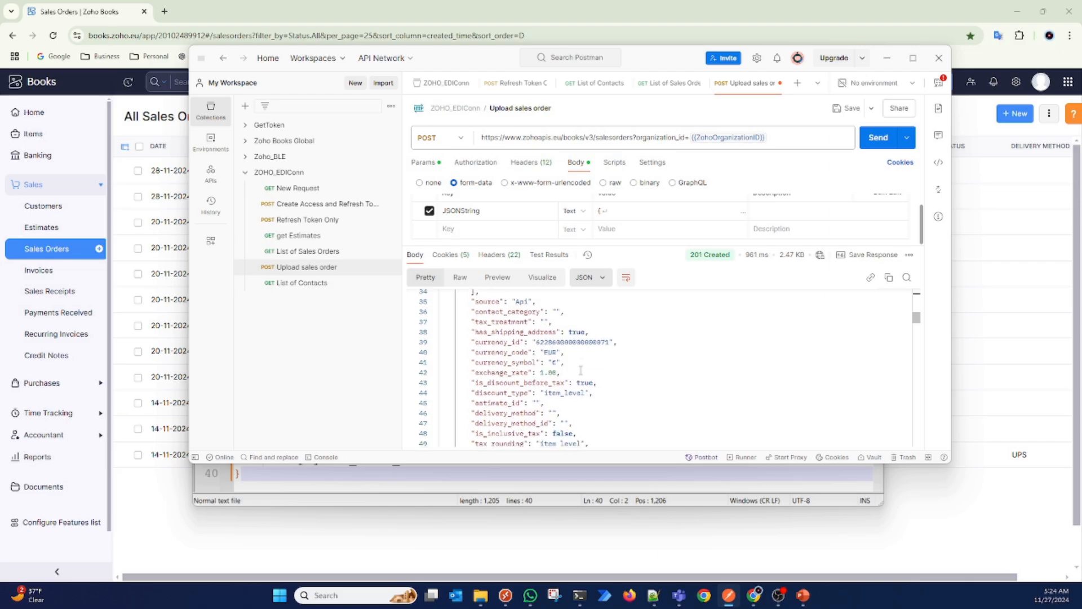
scroll(580, 370, down, 1)
scroll(580, 370, down, 5)
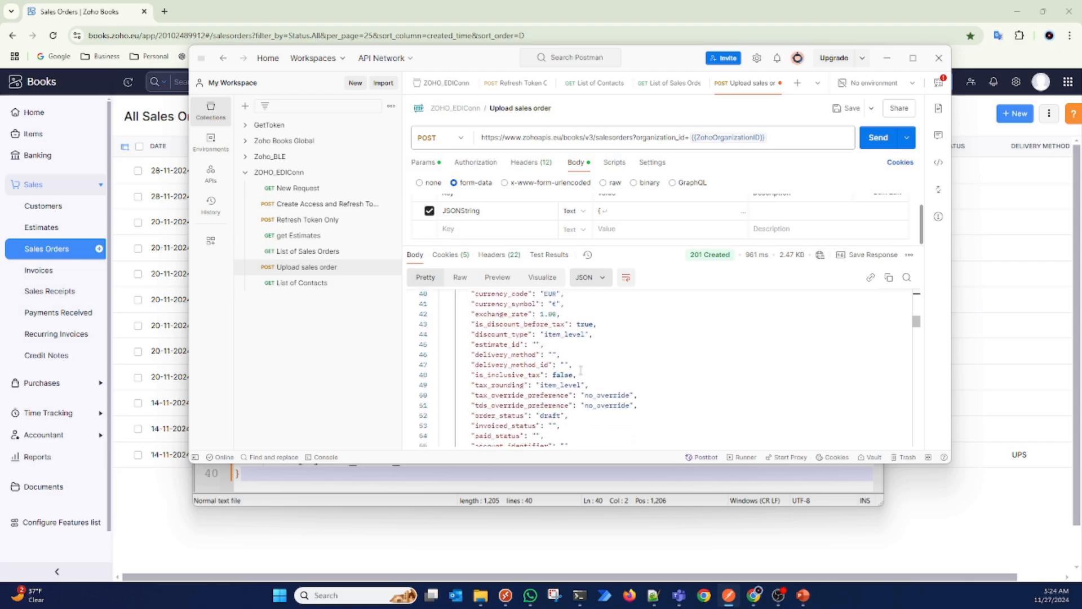
scroll(580, 371, down, 2)
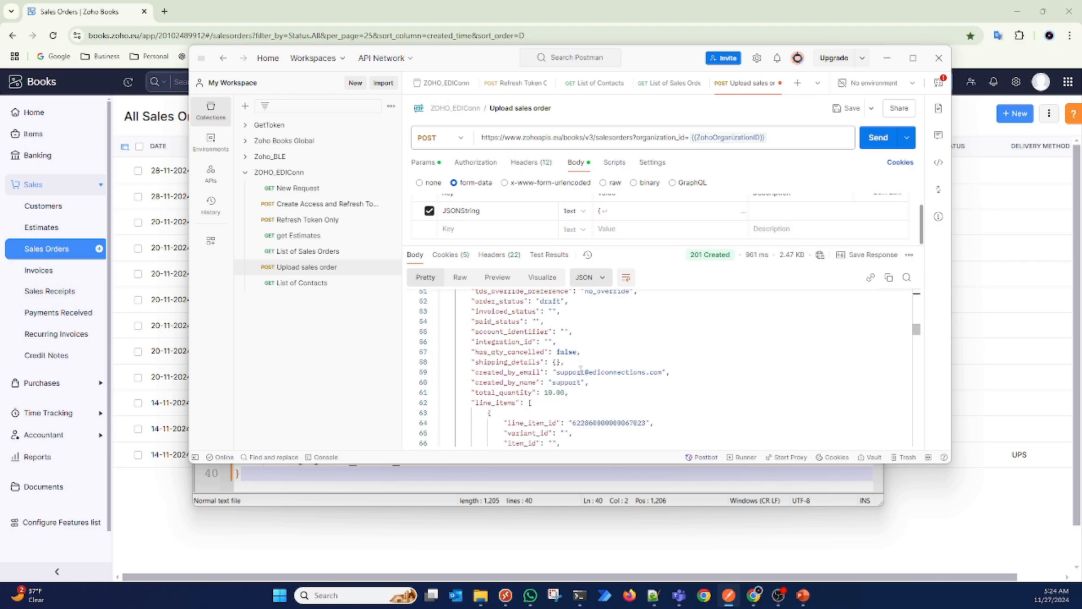
scroll(580, 371, down, 9)
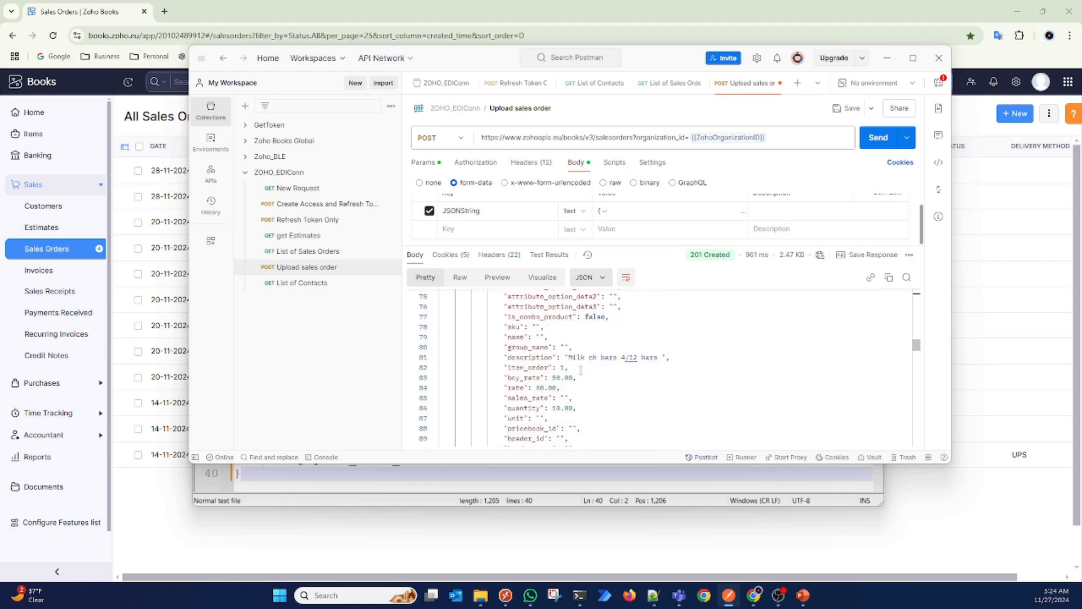
scroll(581, 371, up, 2)
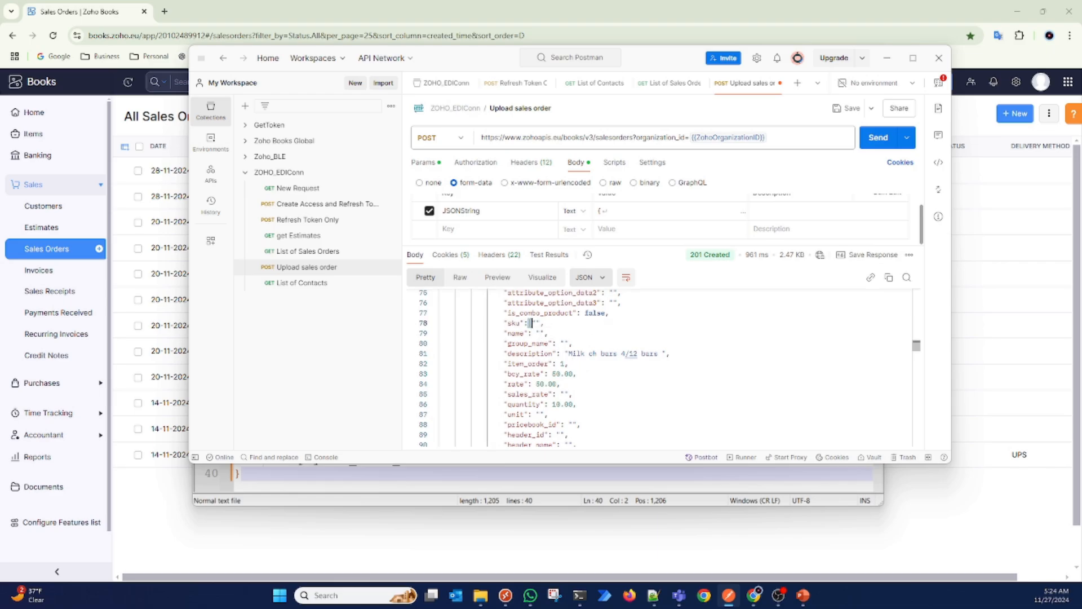
Step: Check the shipping_address_id and billing_address_id values in the response, and review the order details at its beginning
scroll(530, 323, down, 7)
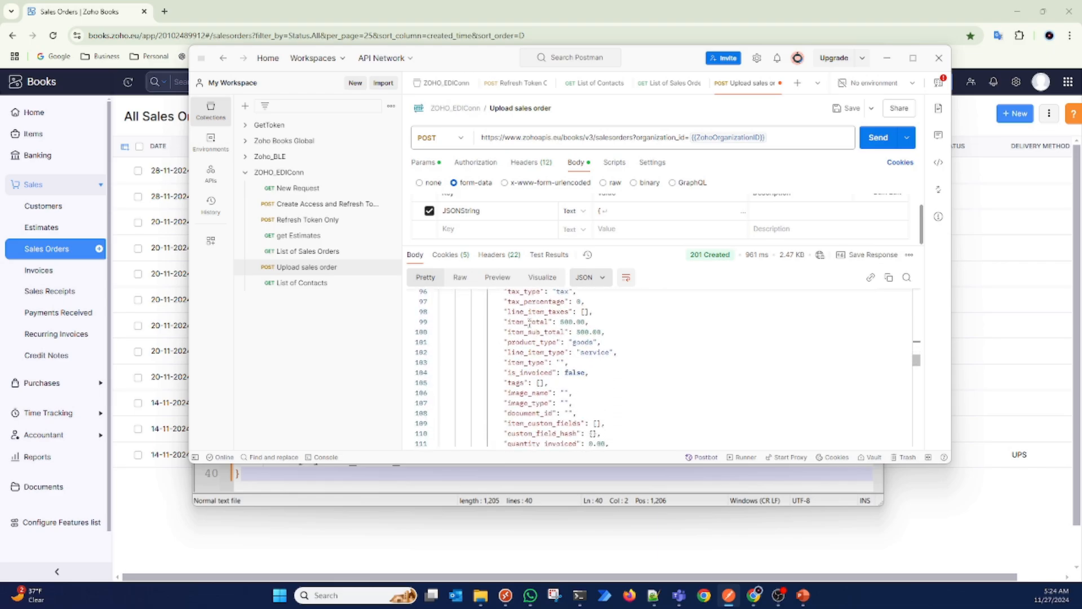
scroll(530, 323, down, 7)
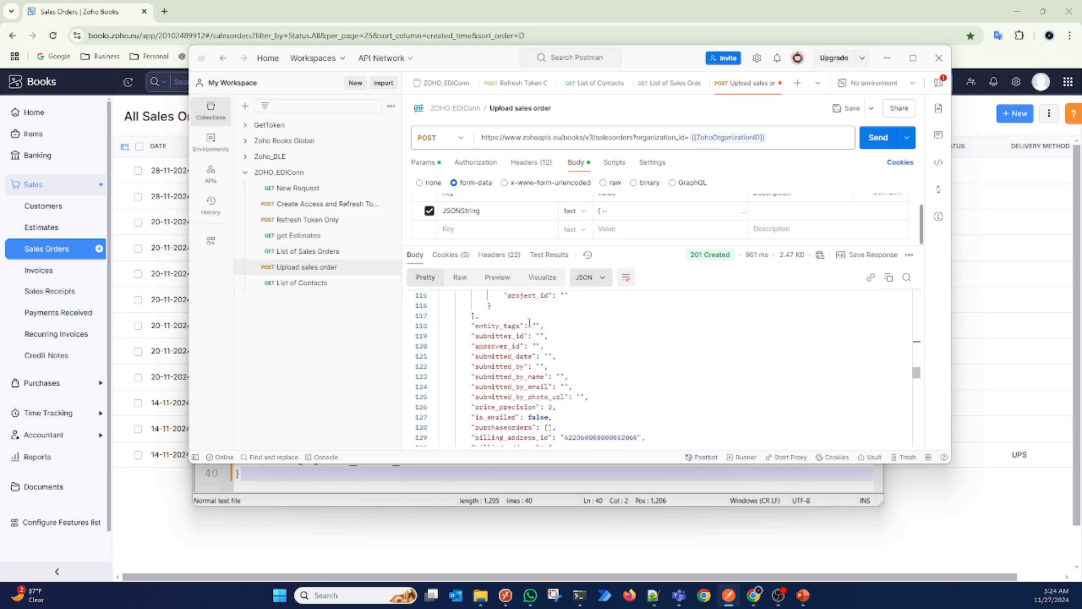
scroll(530, 323, down, 5)
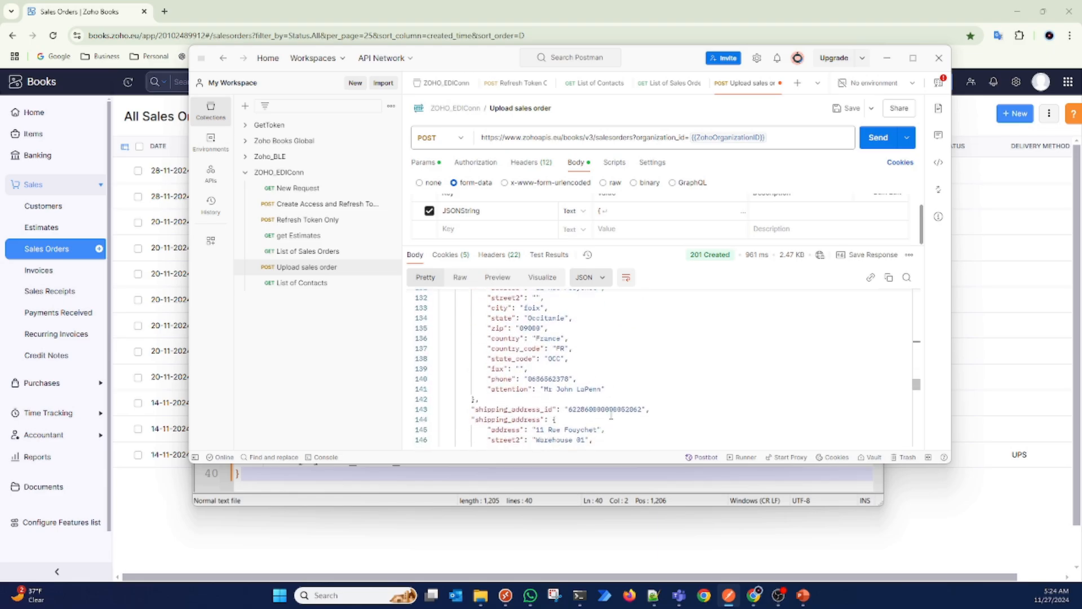
double_click(616, 410)
scroll(616, 411, up, 5)
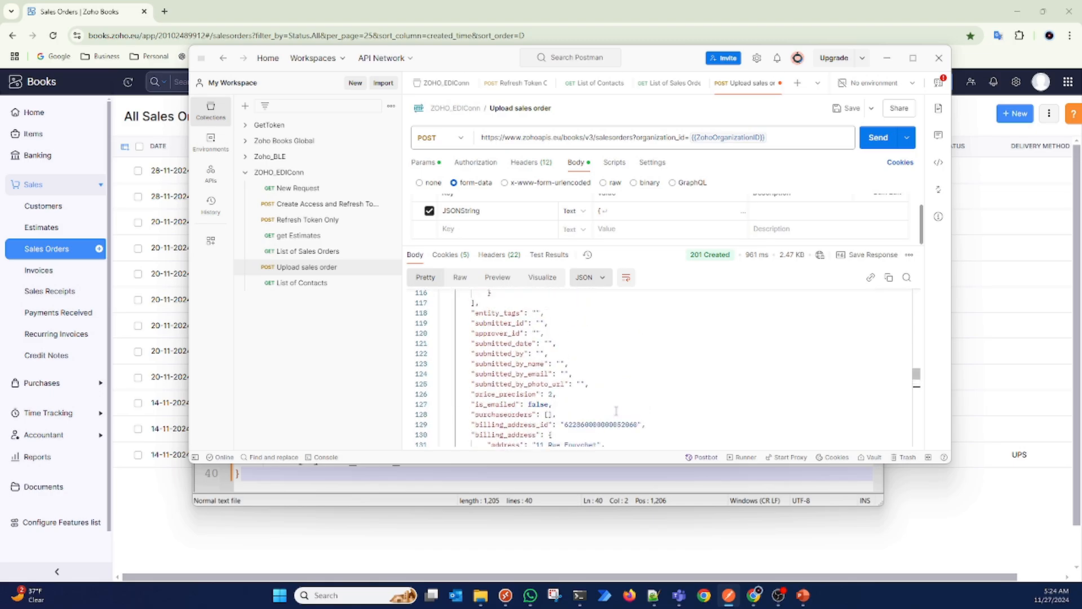
double_click(616, 424)
scroll(617, 430, up, 15)
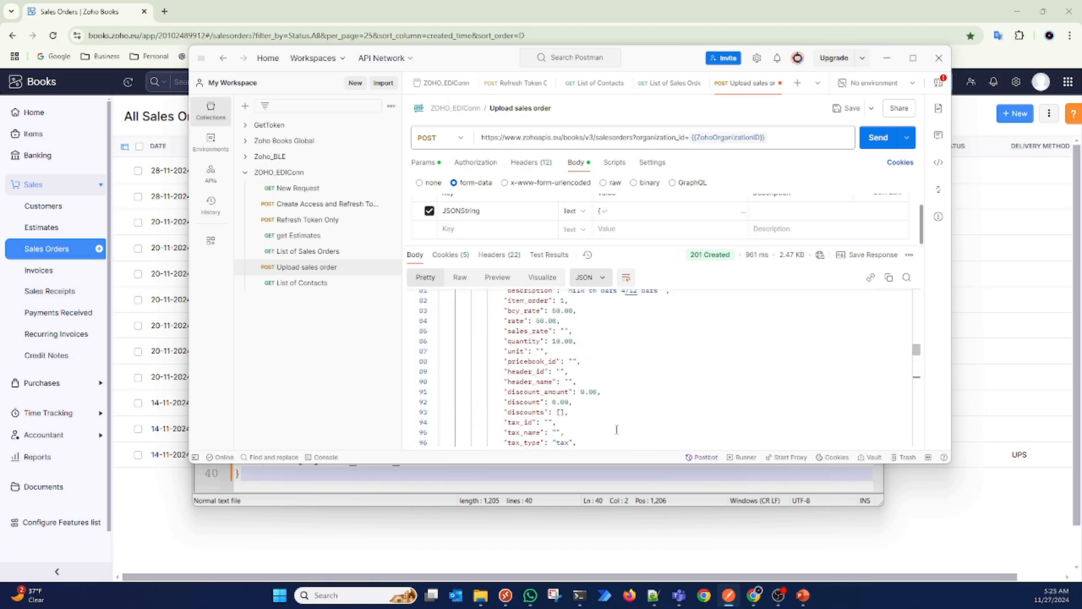
scroll(617, 431, up, 20)
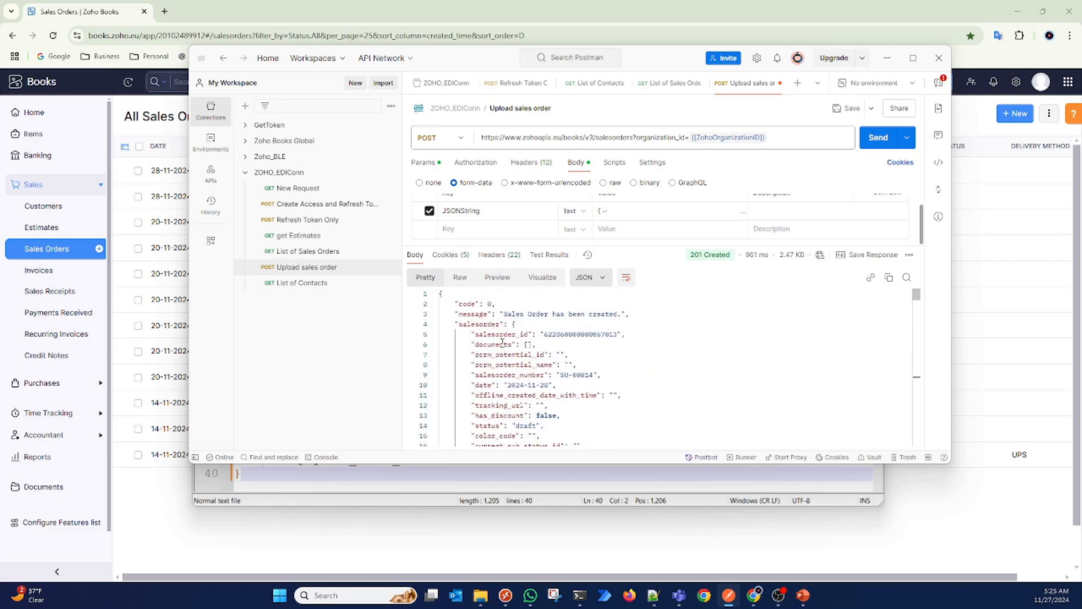
scroll(534, 321, down, 8)
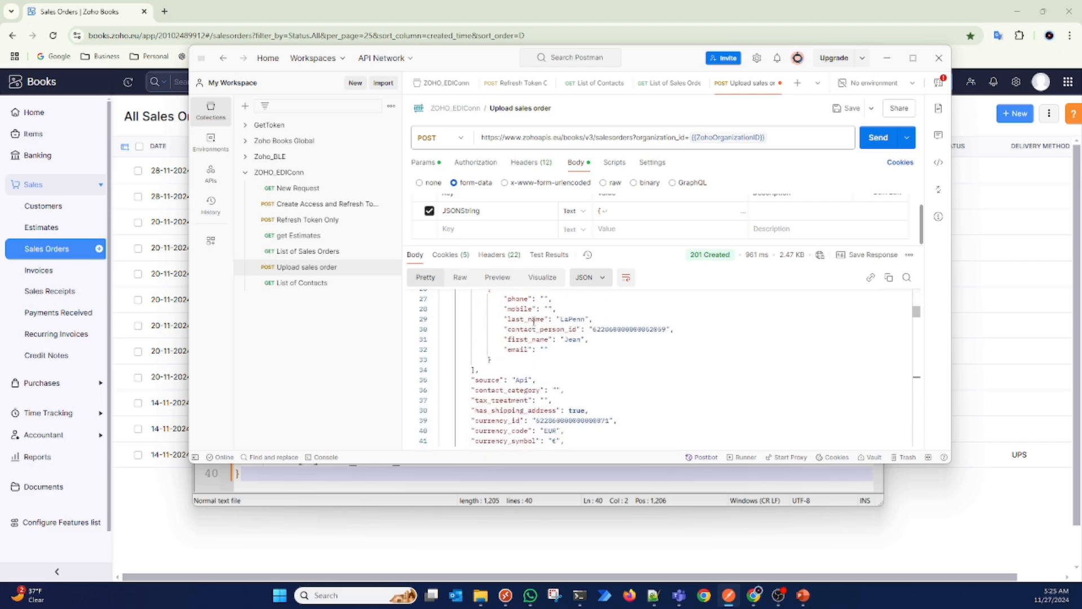
scroll(534, 321, up, 5)
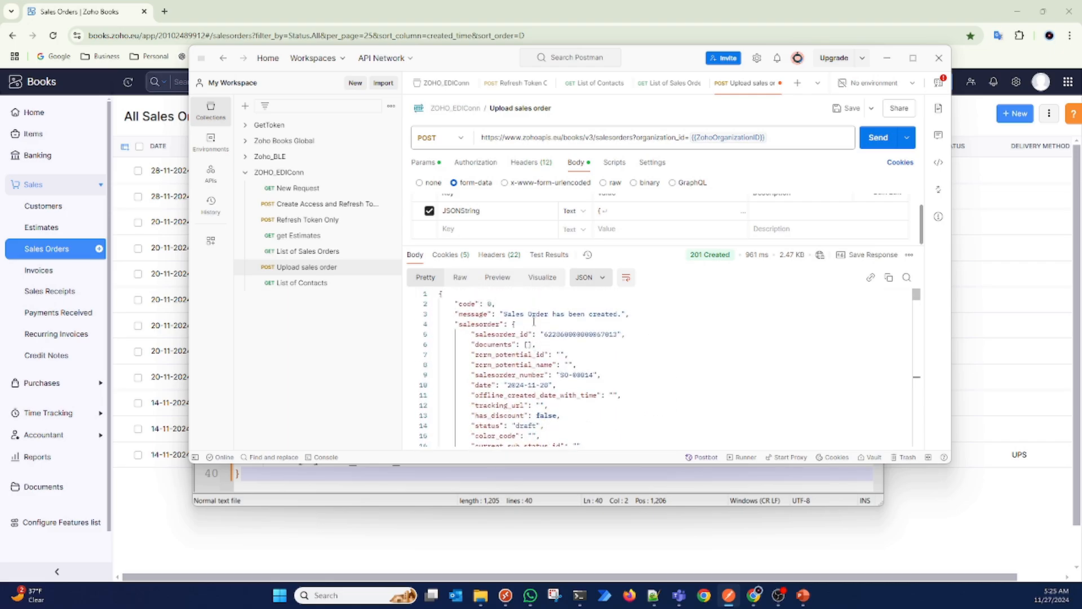
Step: Back in the Notepad++ order JSON, append an x to the customer_id value
click(402, 500)
scroll(540, 333, up, 1)
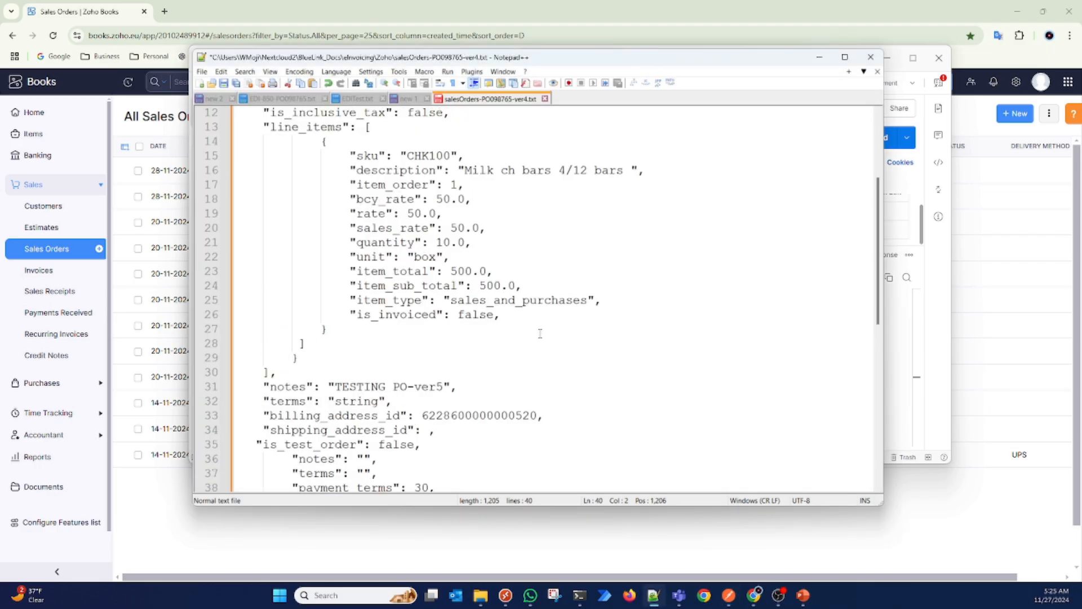
scroll(540, 333, up, 4)
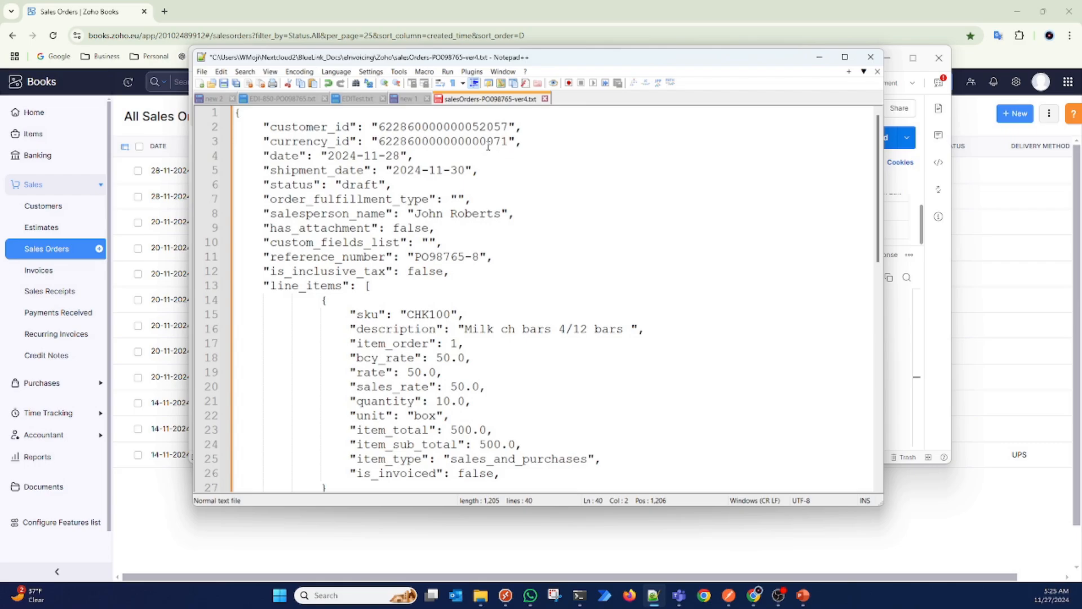
click(509, 127)
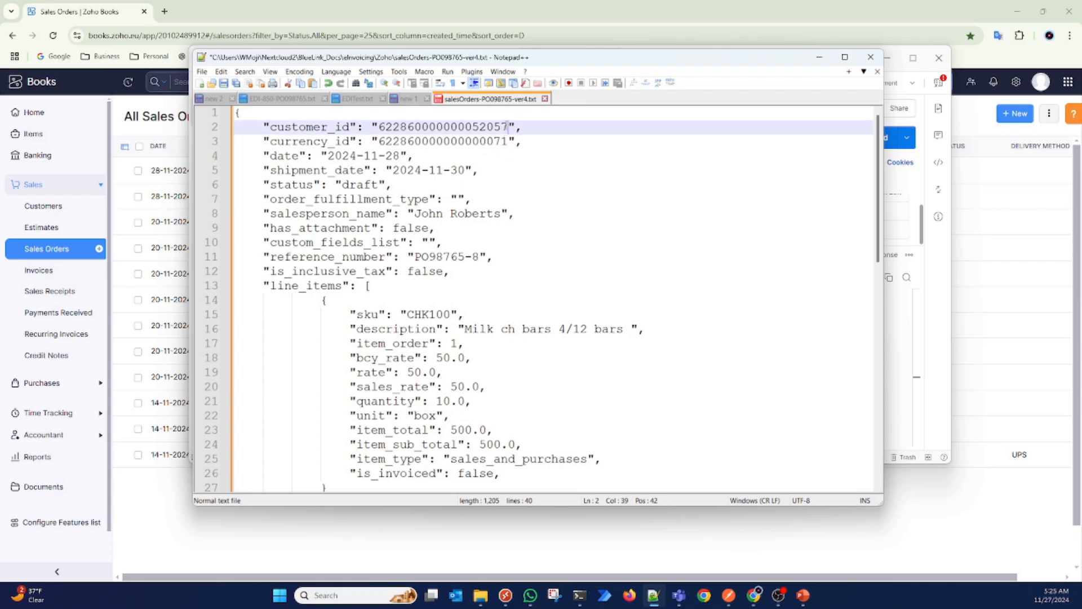
text(x)
Step: Copy the JSON with the invalid customer_id into Postman's JSONString value, replacing the existing content, and send the upload request
key(ctrl+a)
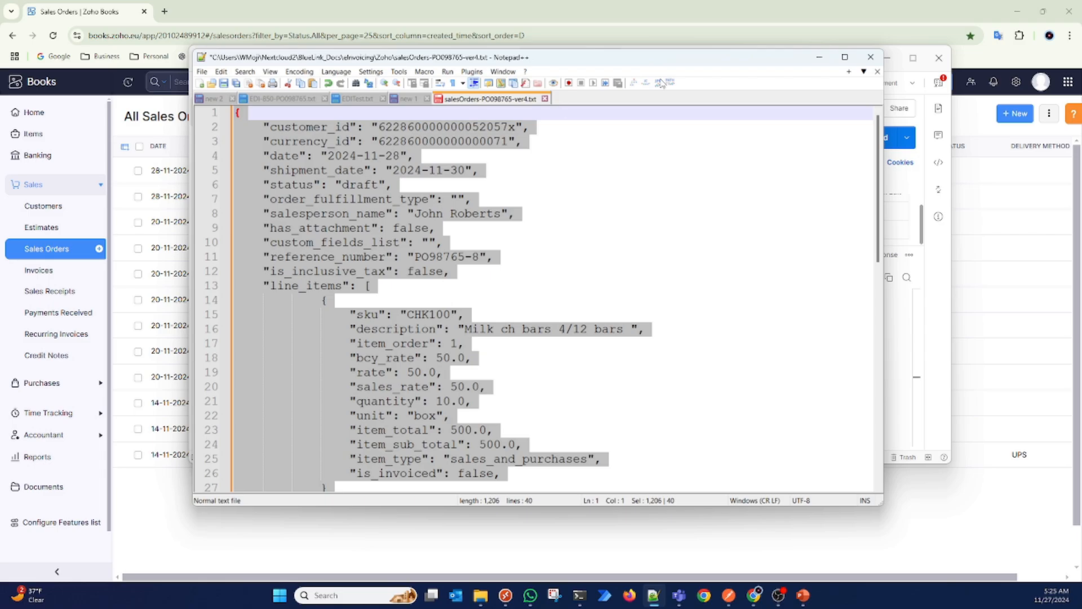
click(949, 261)
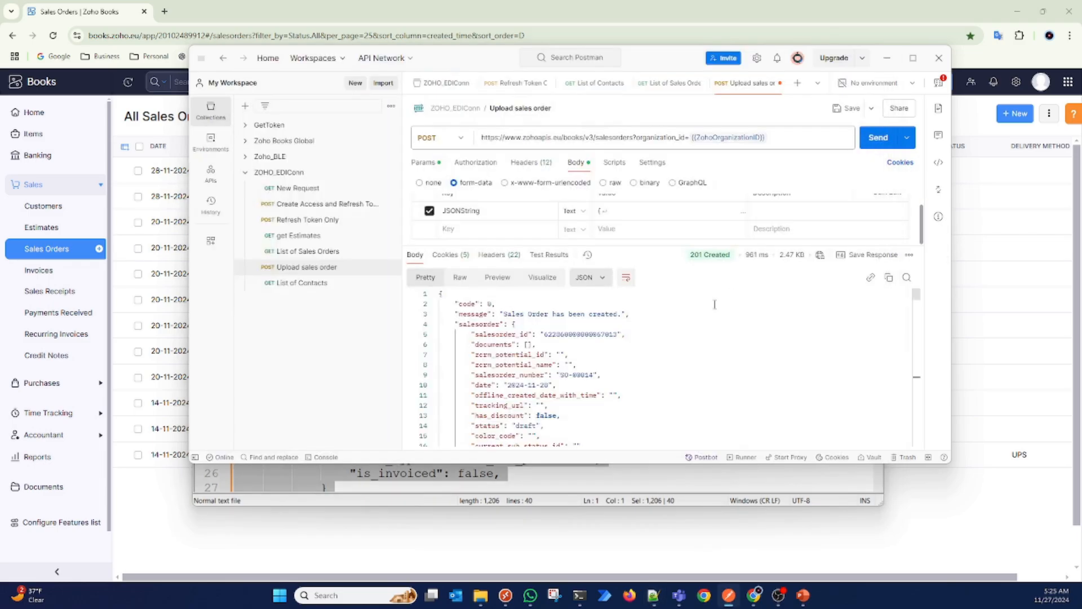
click(617, 214)
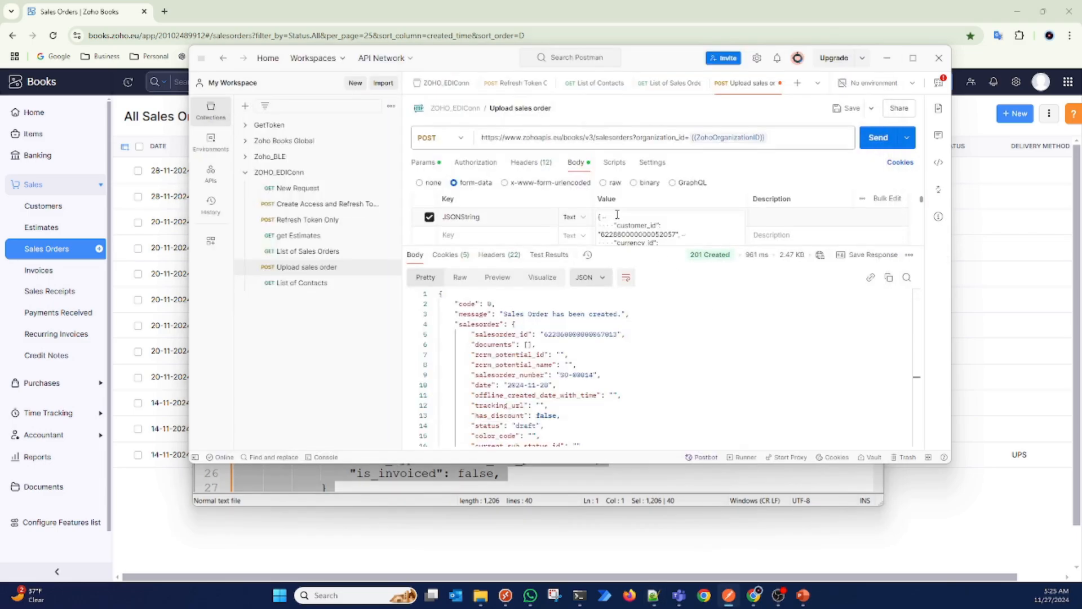
key(ctrl+a)
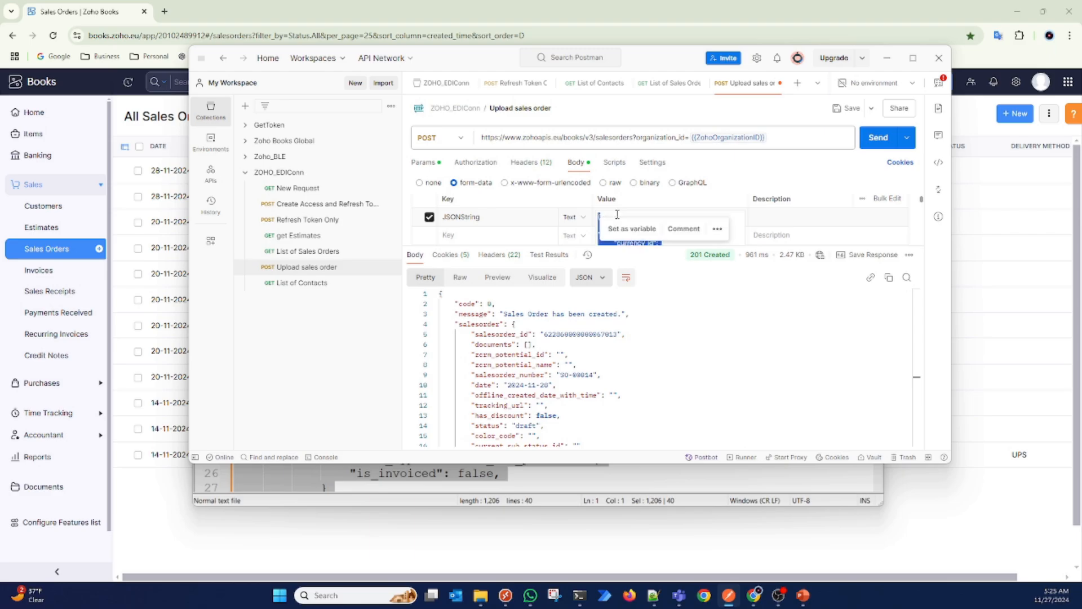
click(879, 141)
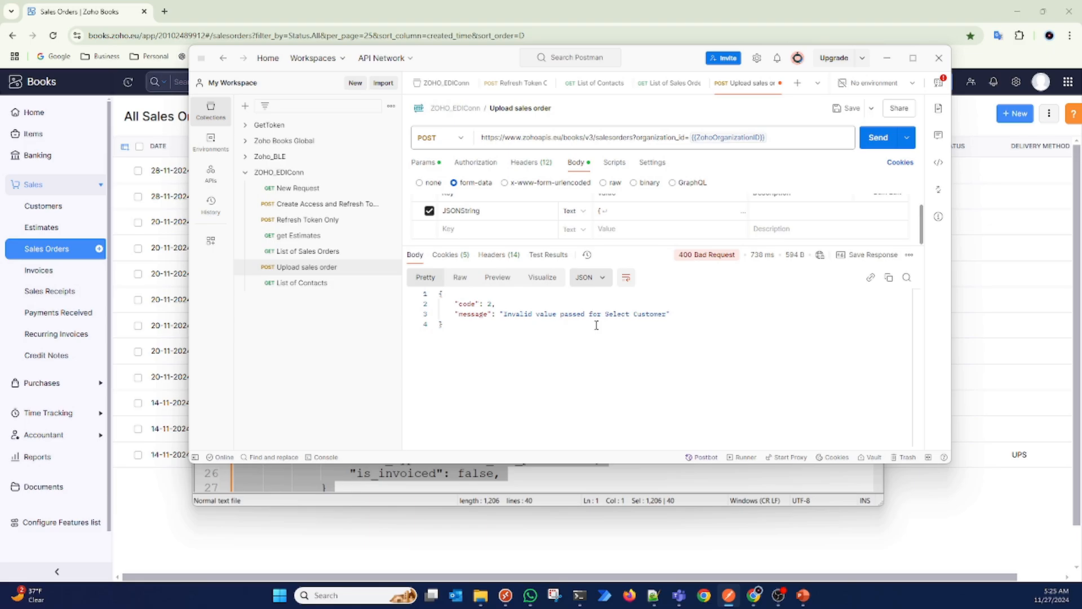
Step: Switch to Zoho Books, reload the sales orders list, and open the newest LaPenn Store order in edit mode
click(163, 538)
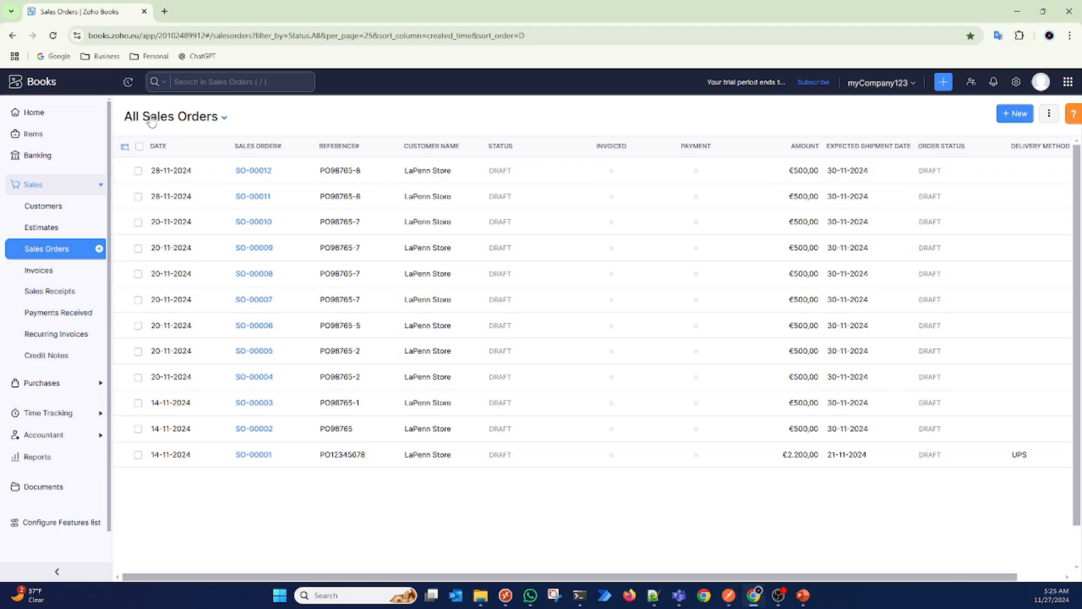
click(53, 36)
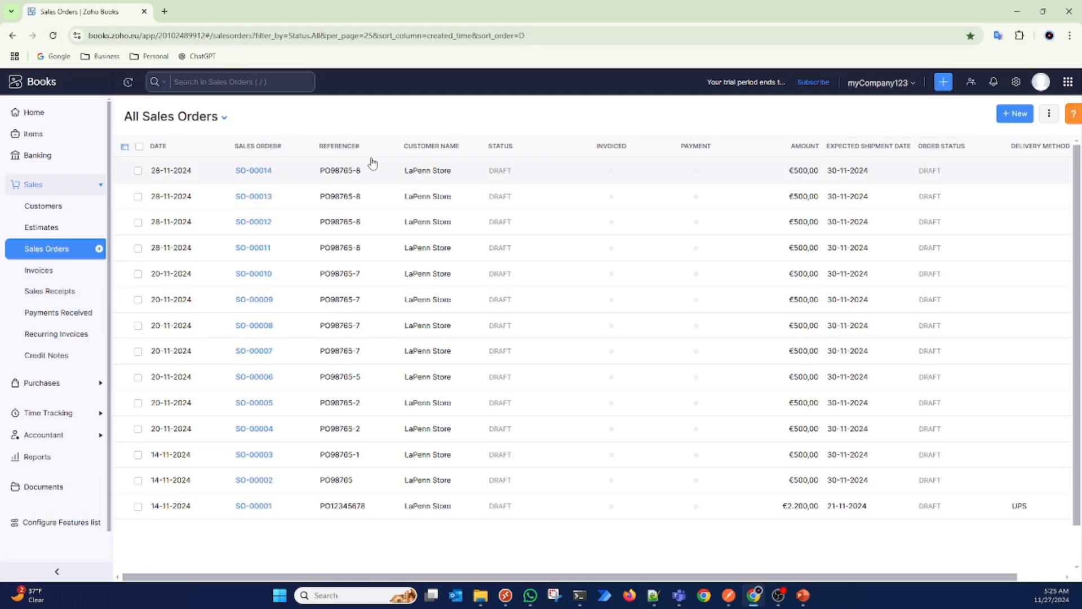
click(265, 170)
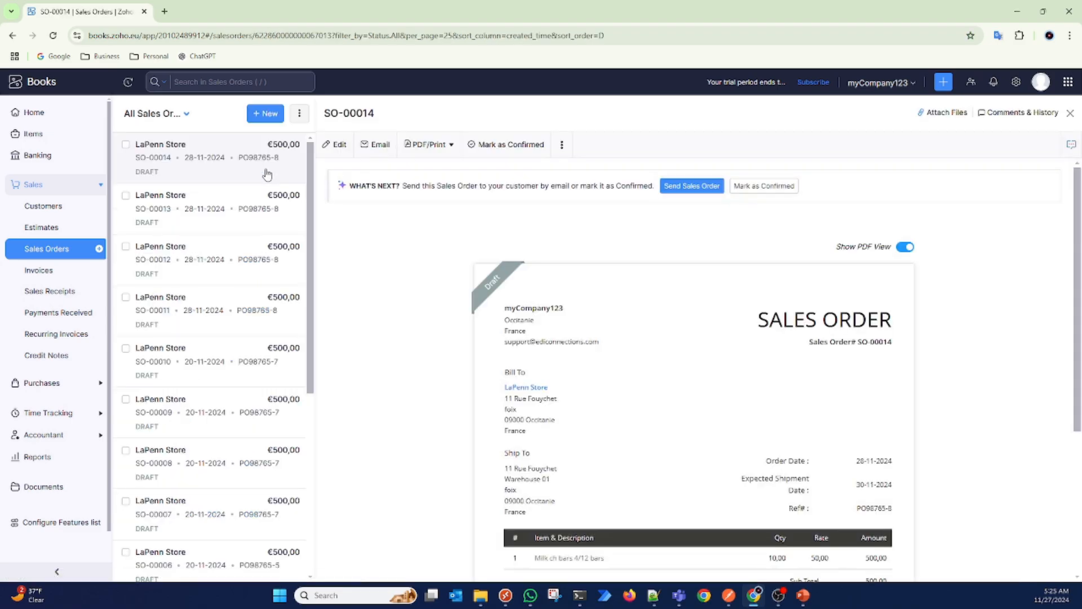
click(336, 144)
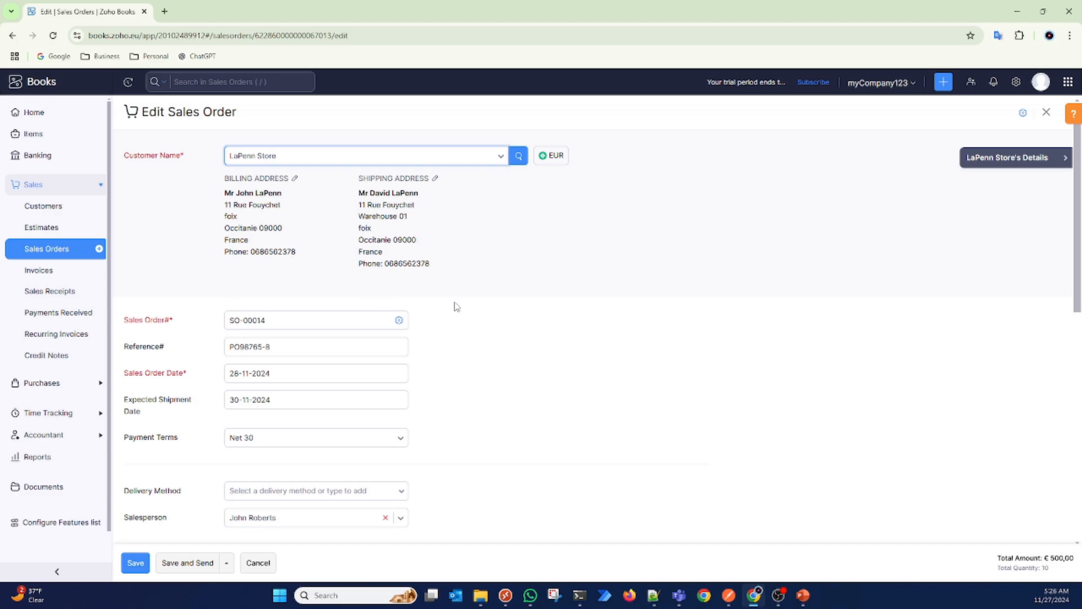
Step: Review the sales order's item line and the available salespersons, and set the delivery method to UPS
scroll(457, 306, down, 4)
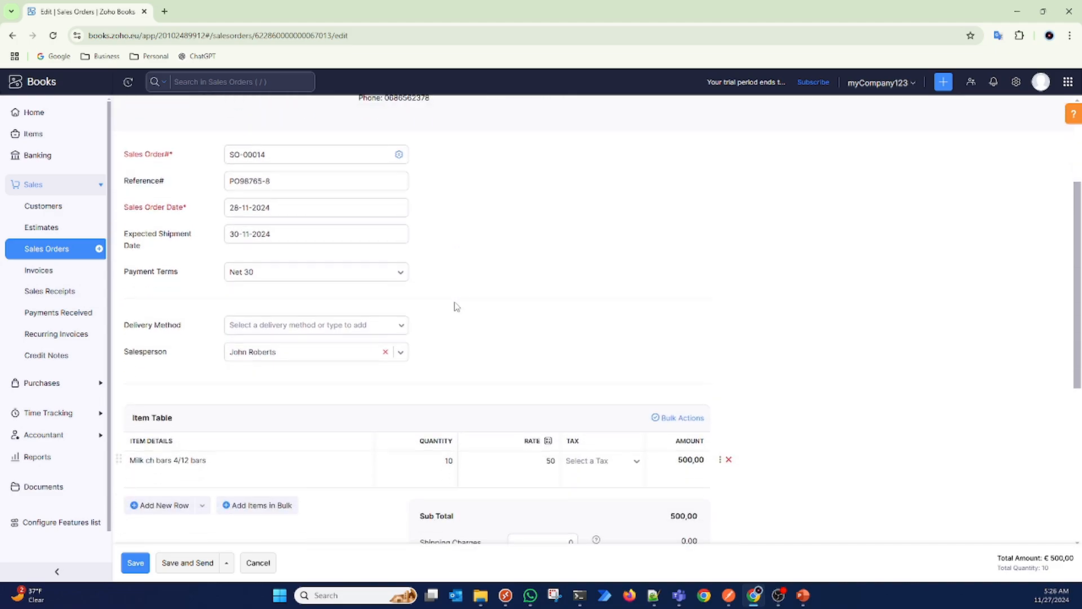
click(186, 419)
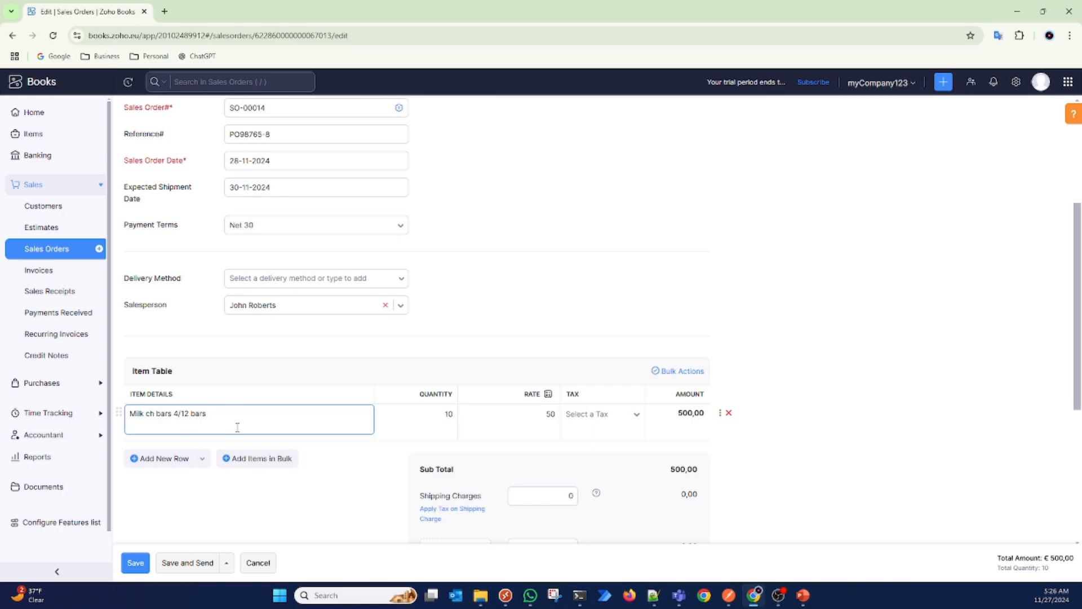
click(513, 225)
scroll(529, 225, up, 1)
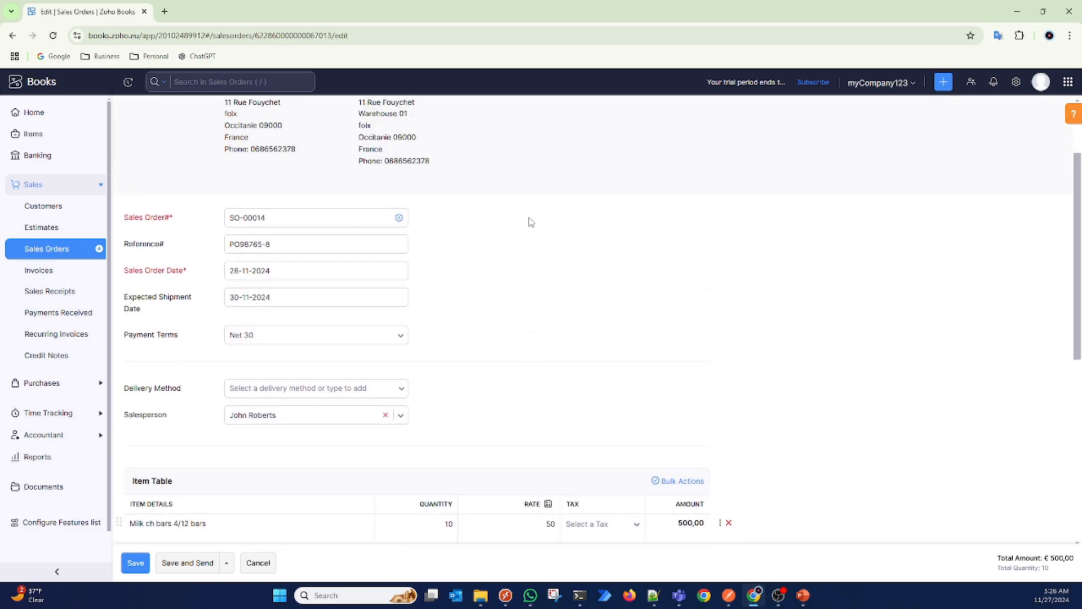
scroll(531, 222, down, 2)
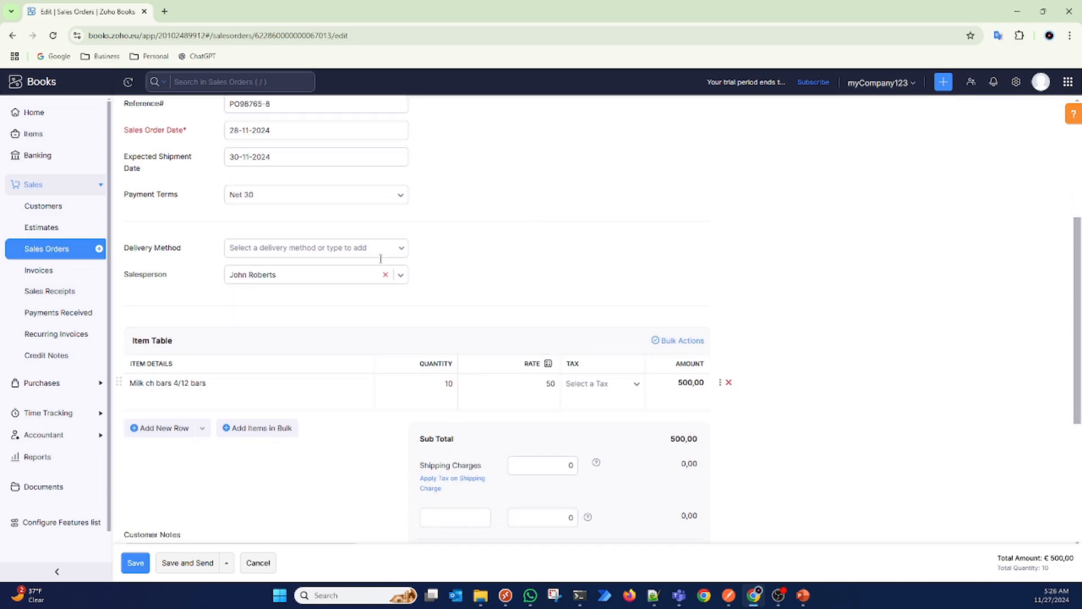
click(401, 276)
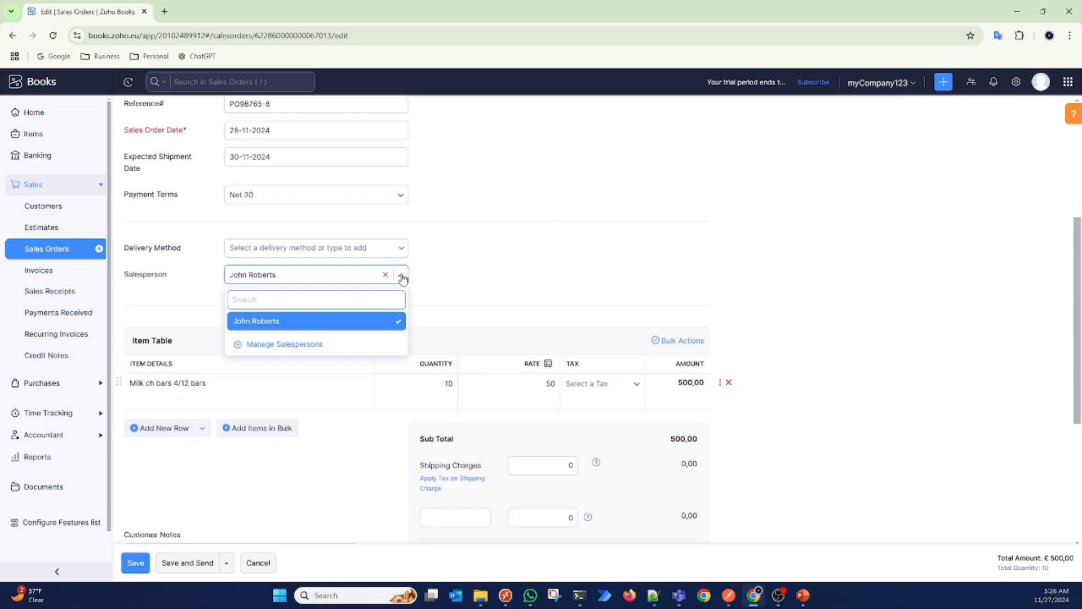
click(530, 257)
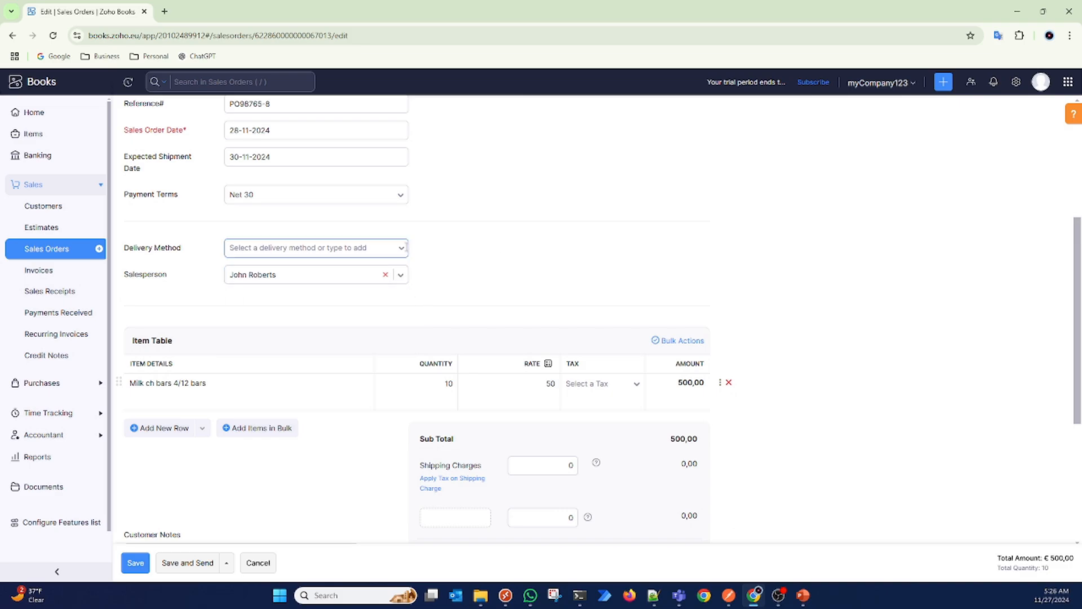
click(401, 251)
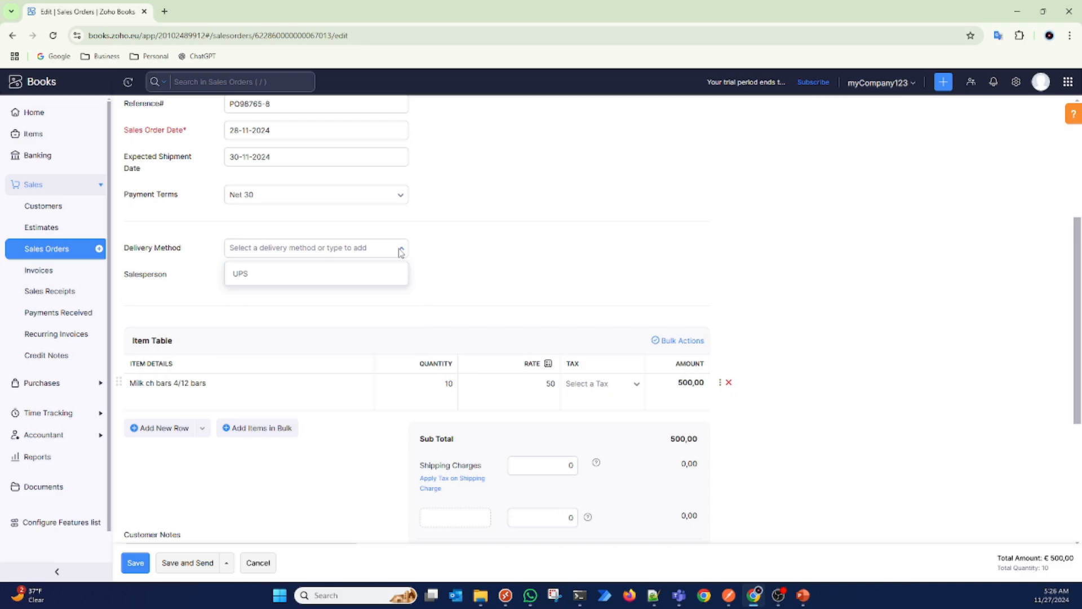
click(297, 275)
Step: Replace the item "Milk ch bars 4/12 bars" with Dark Chocolate in the item table and save the sales order
scroll(503, 268, down, 5)
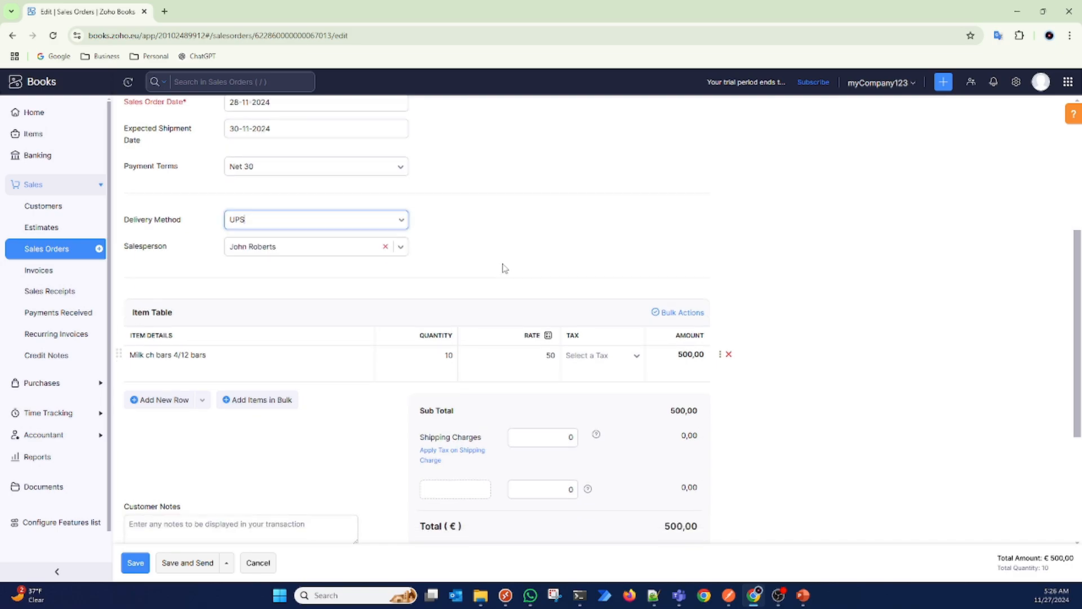
click(280, 144)
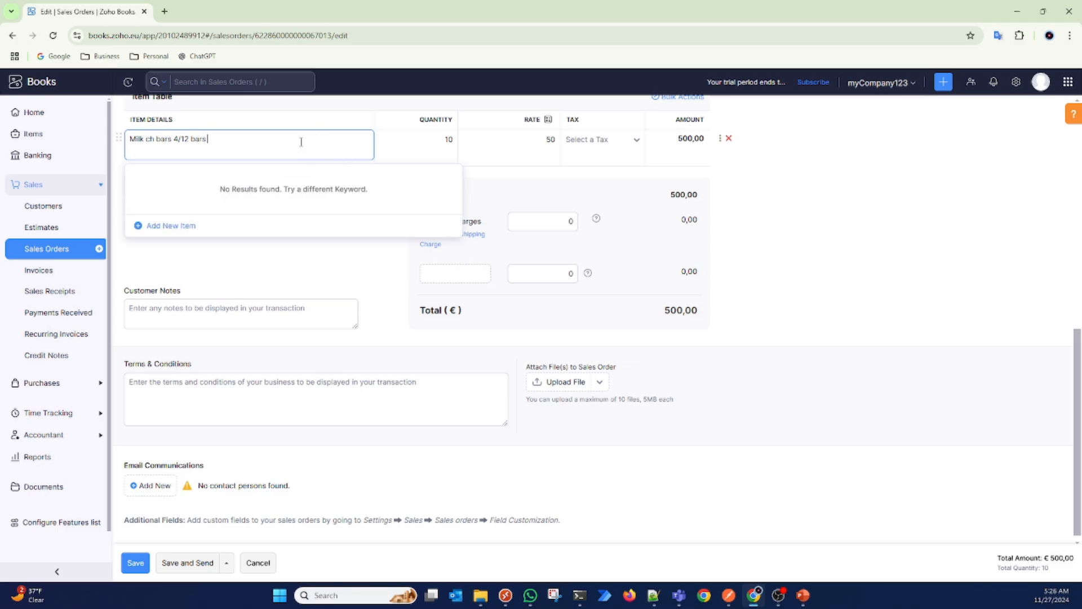
drag(301, 142, 119, 135)
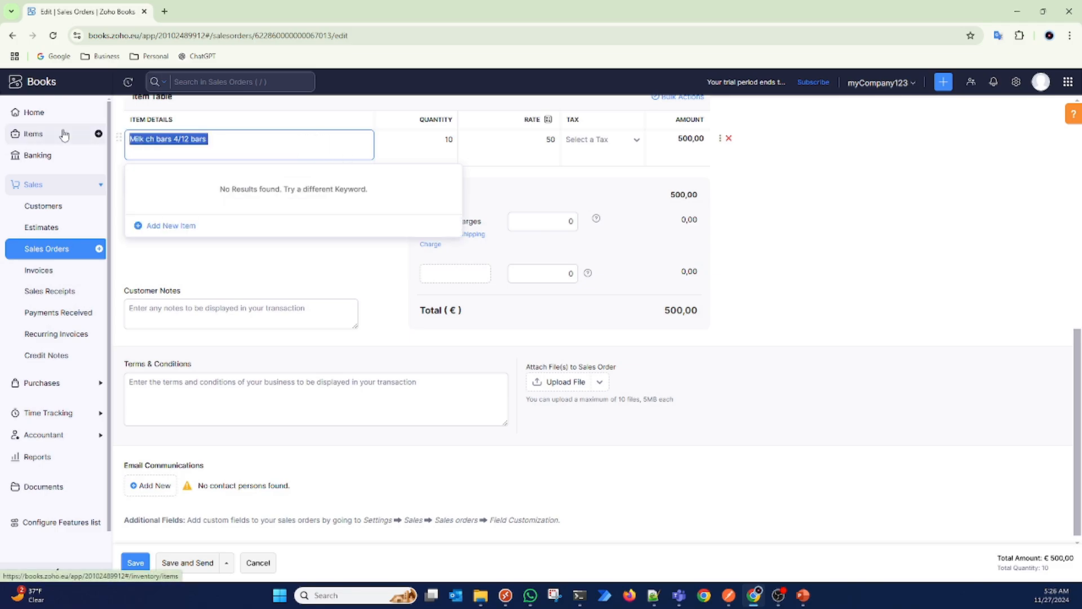
key(BackSpace)
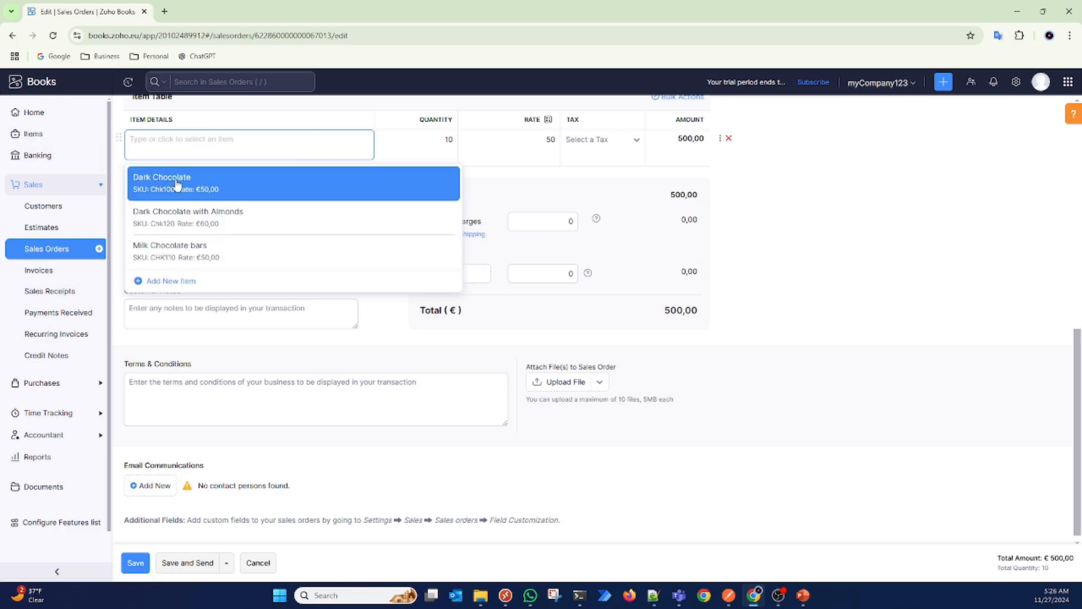
click(177, 186)
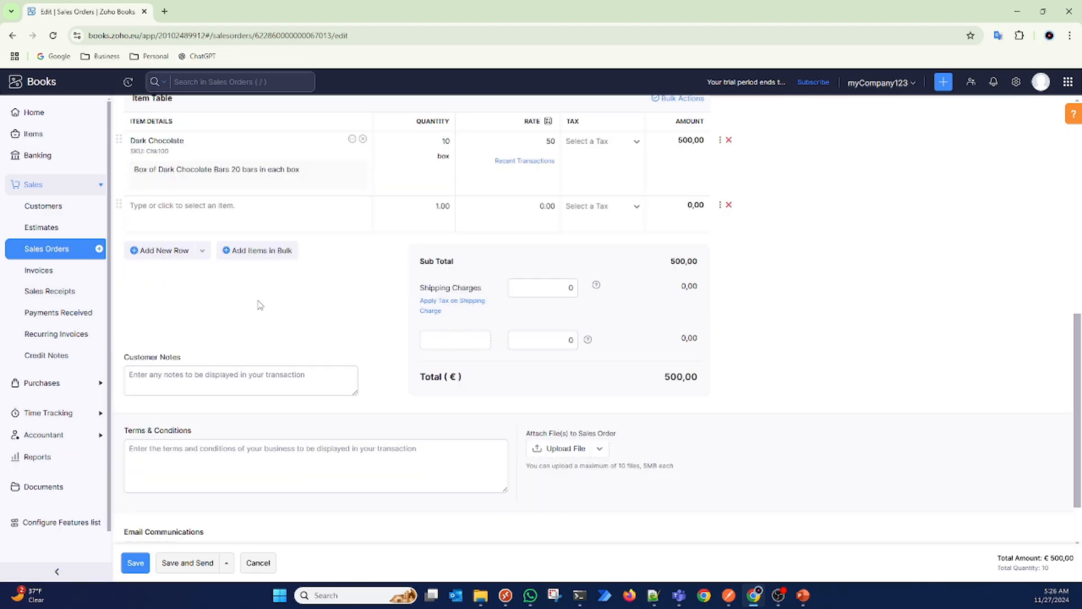
scroll(260, 305, down, 1)
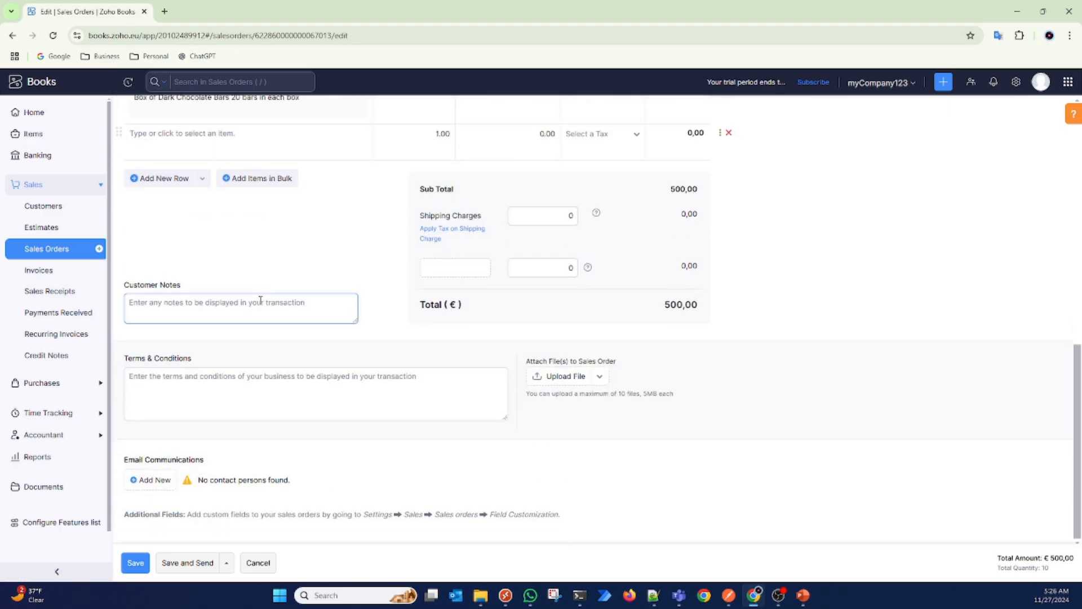
click(134, 563)
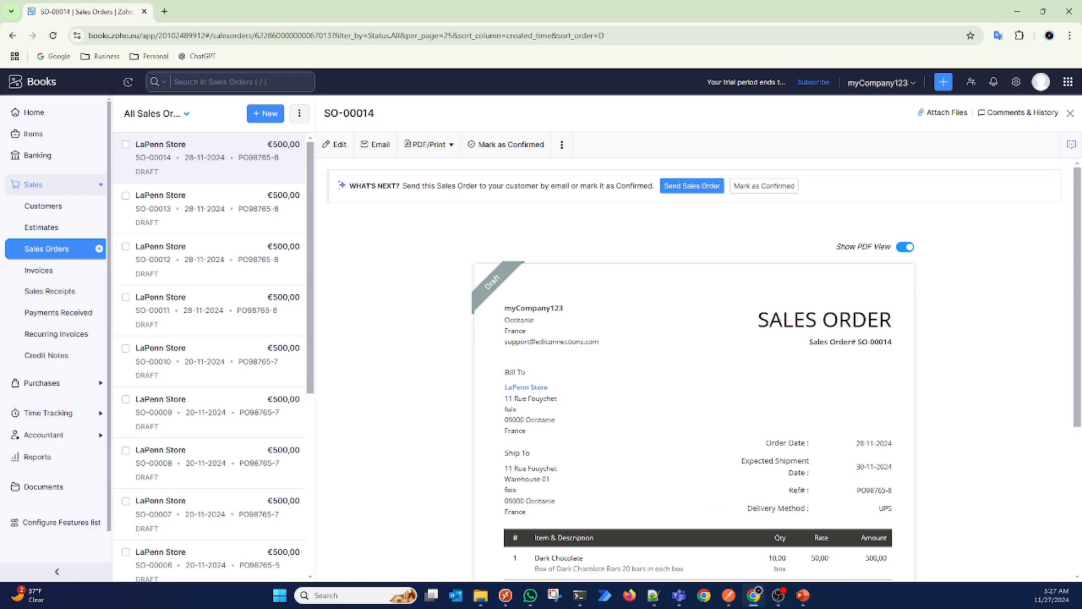
Step: Switch to the order JSON in Notepad++, remove the trailing x from the customer_id value, and look over the remaining fields
click(653, 595)
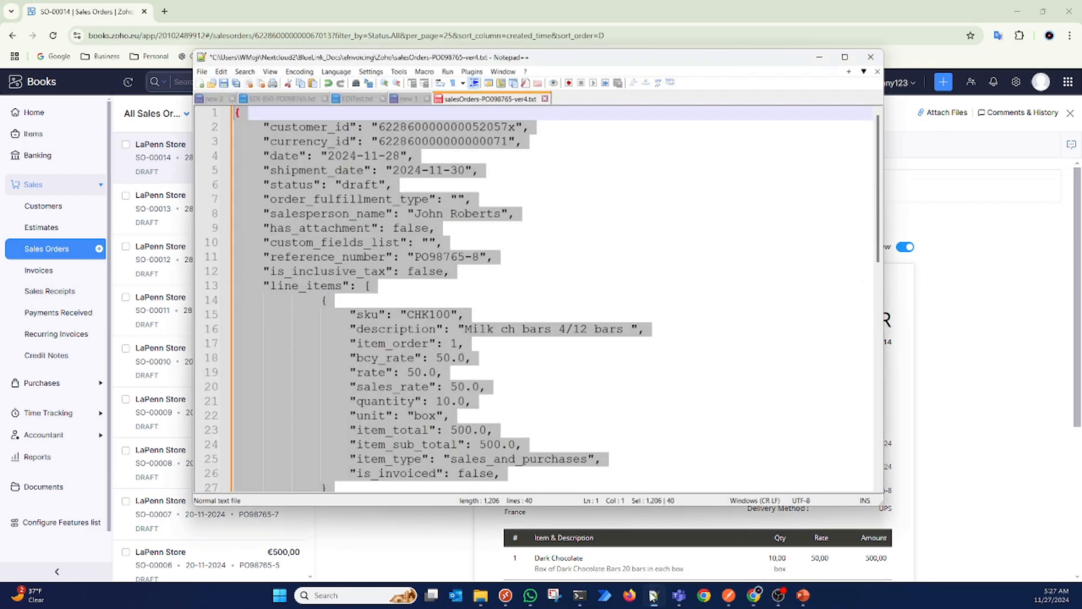
click(583, 350)
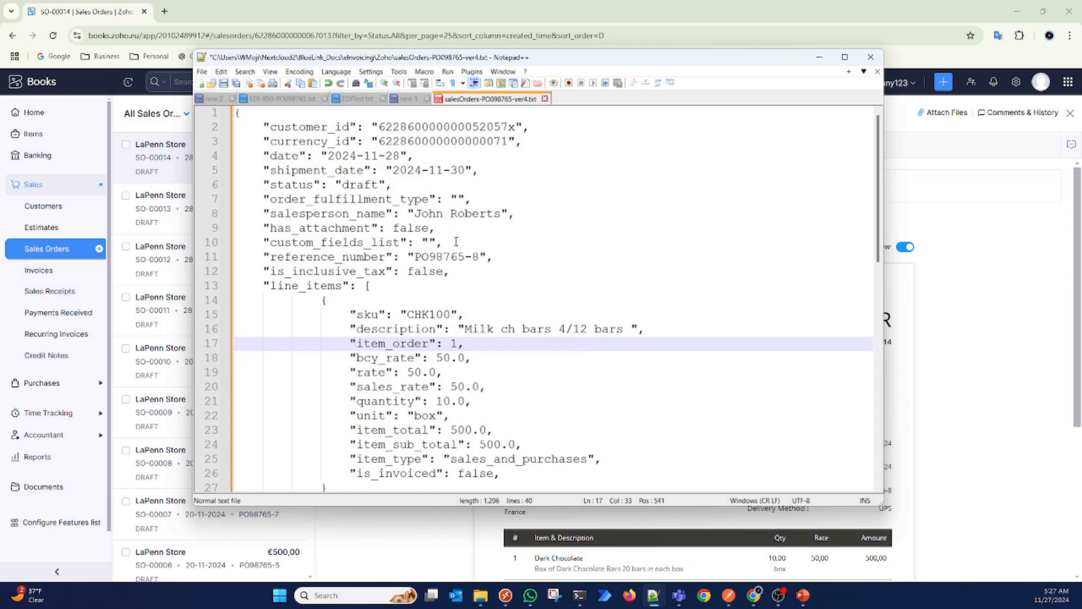
scroll(448, 387, down, 6)
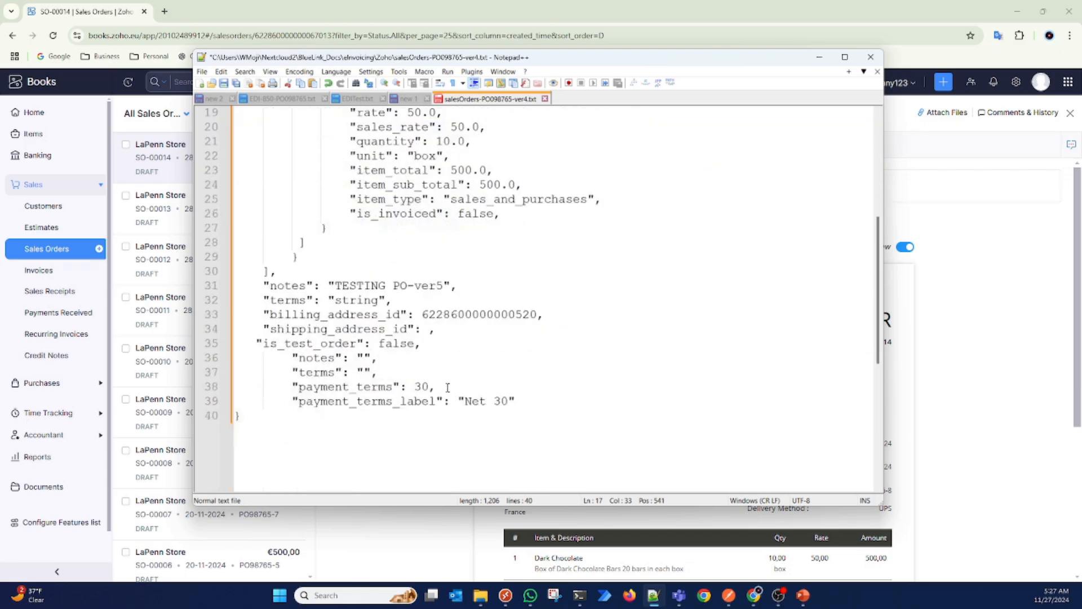
scroll(447, 387, up, 6)
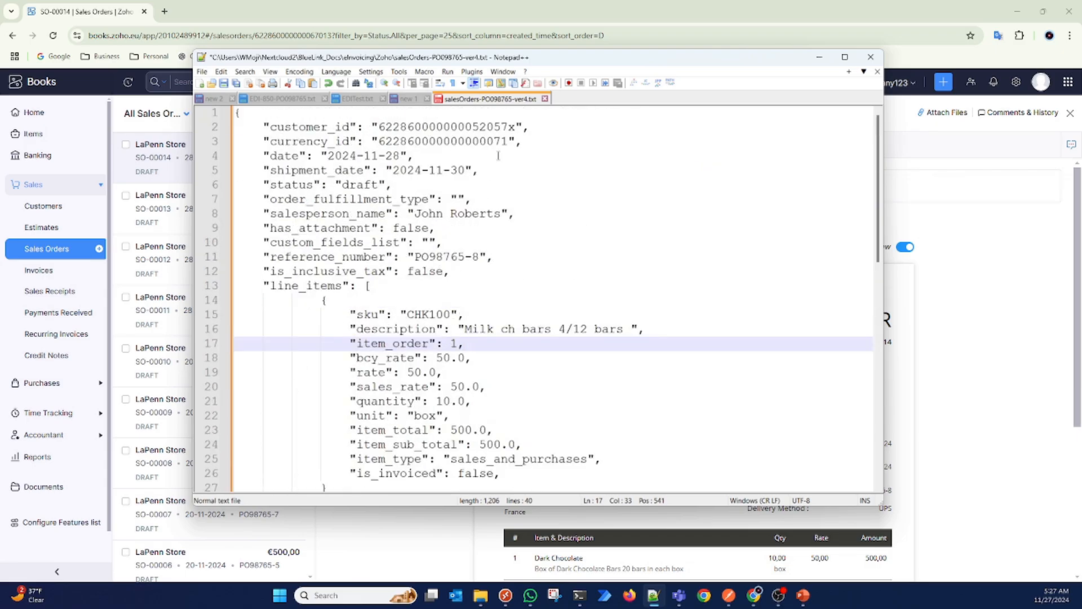
click(515, 128)
key(BackSpace)
scroll(482, 198, down, 3)
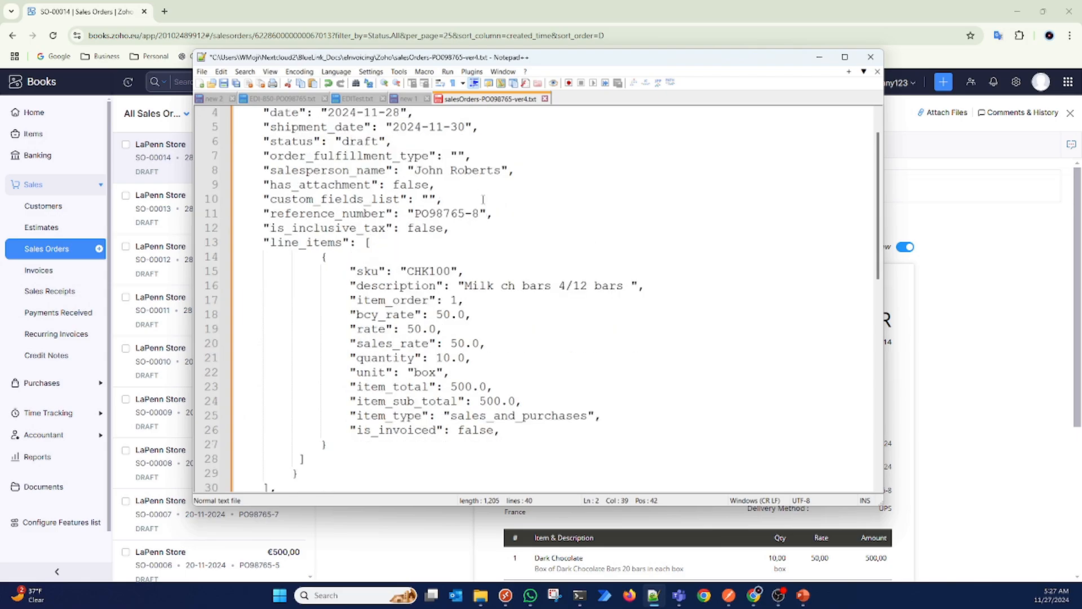
scroll(482, 198, down, 5)
scroll(483, 198, up, 2)
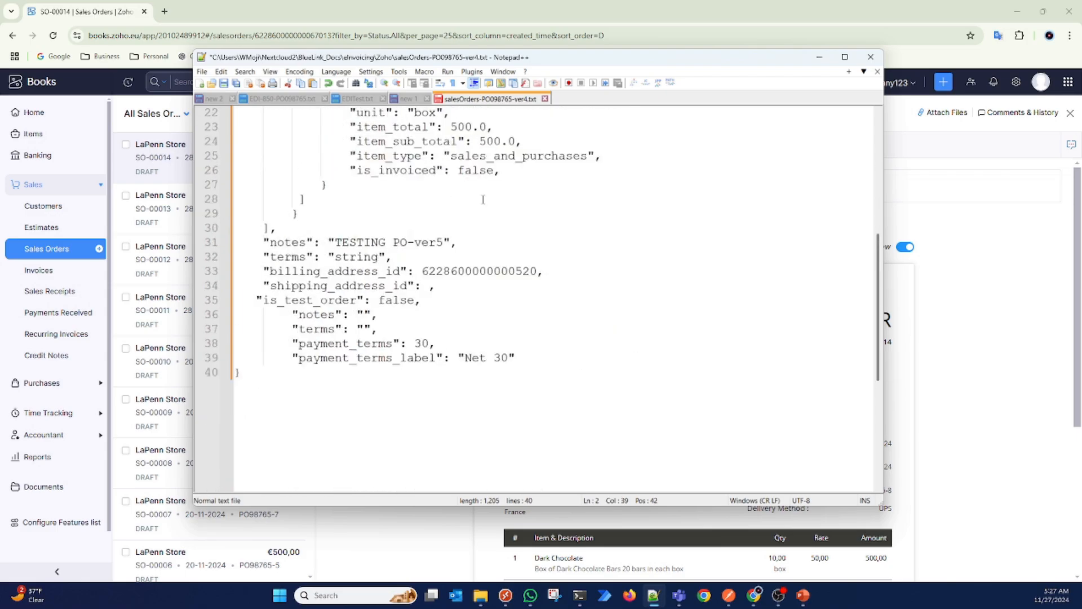
scroll(483, 199, up, 2)
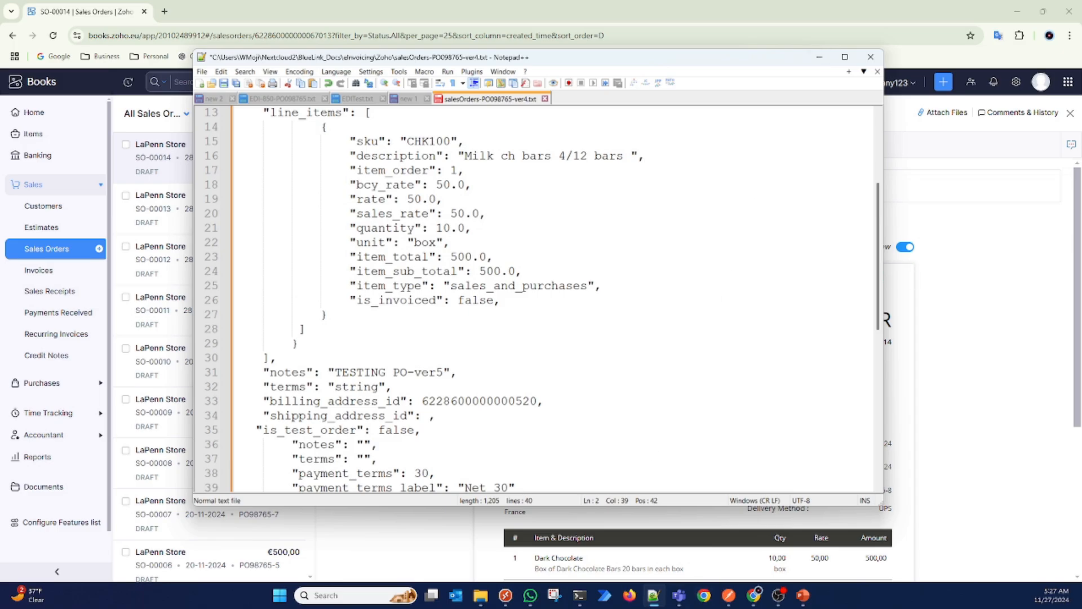
click(804, 597)
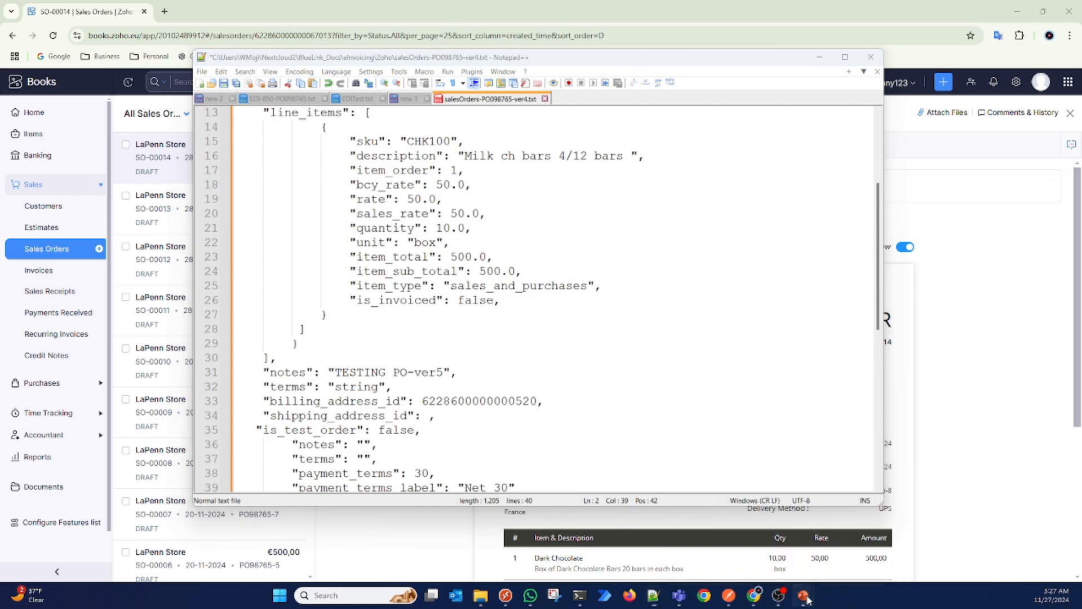
click(840, 527)
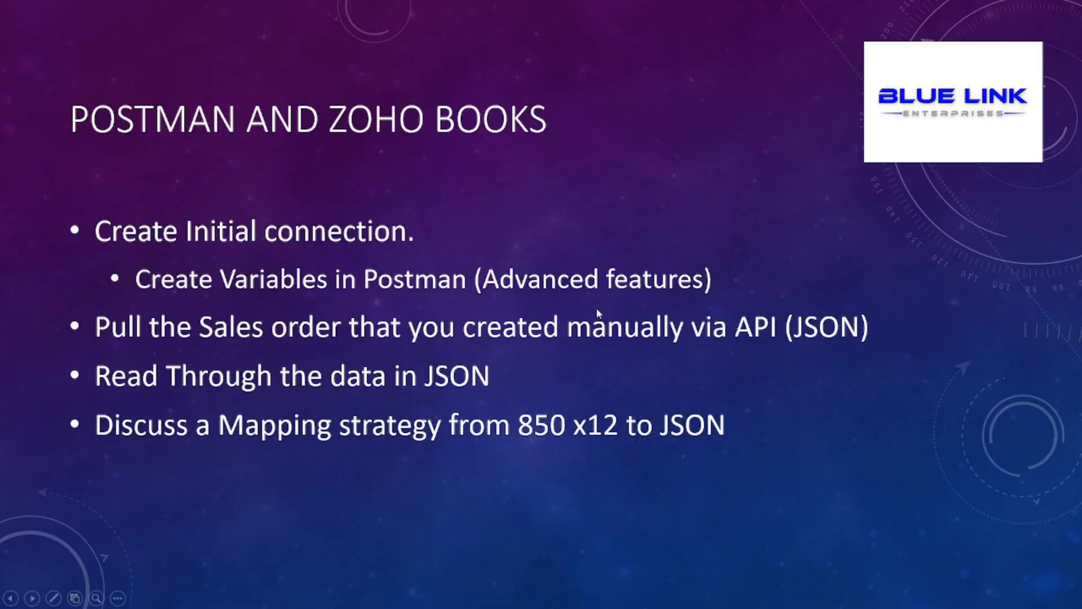
click(566, 299)
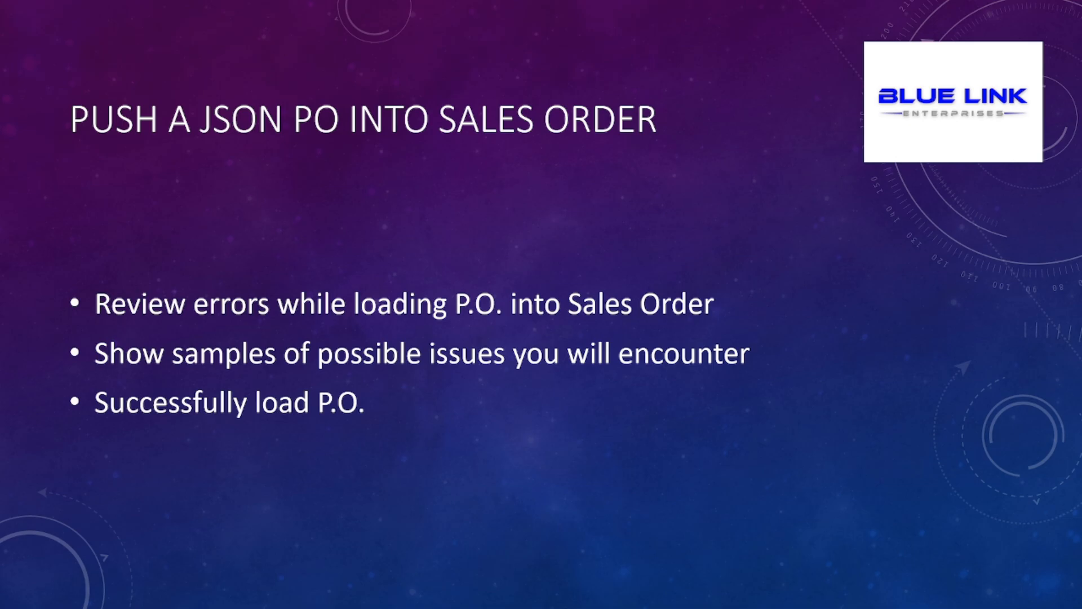
key(Right)
key(Left)
key(Left)
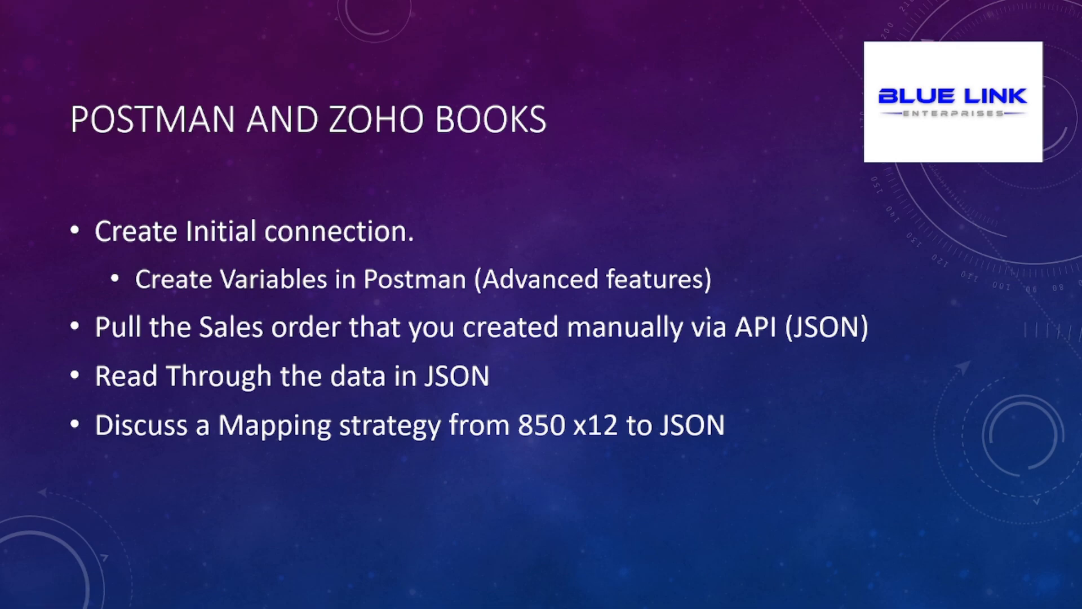
Step: Switch to Postman and examine the line item fields in the List of Sales Orders response, through the end of the last item
key(alt+Tab)
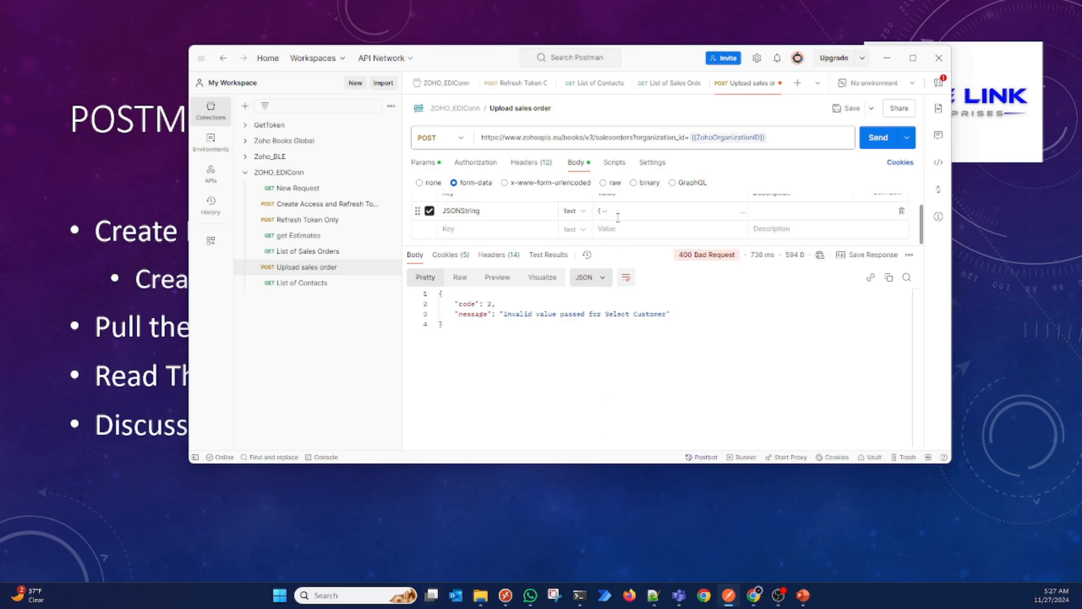
click(671, 83)
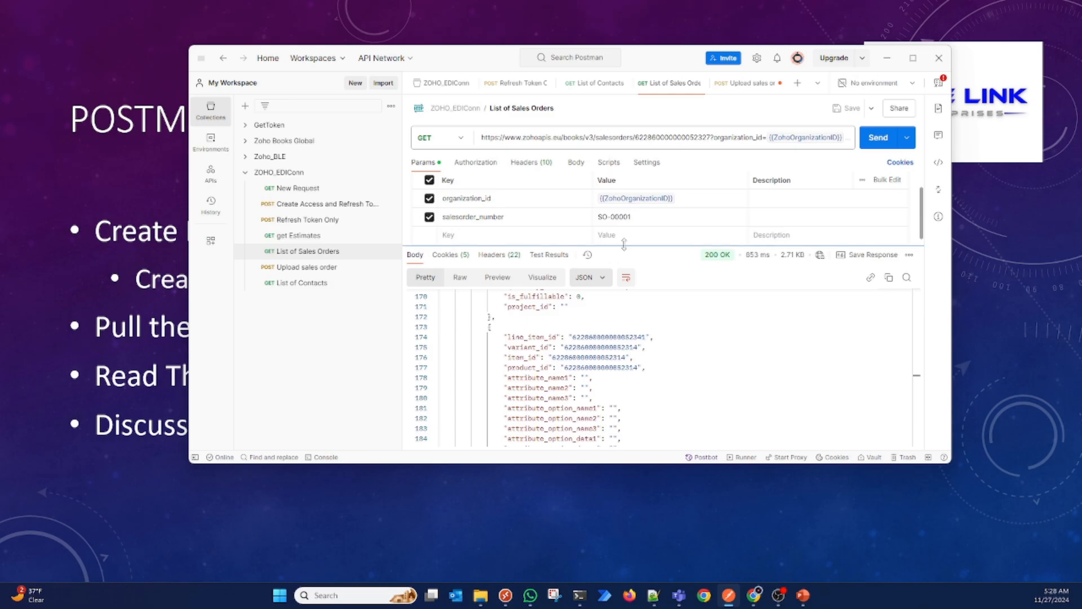
scroll(604, 405, down, 1)
scroll(604, 405, down, 4)
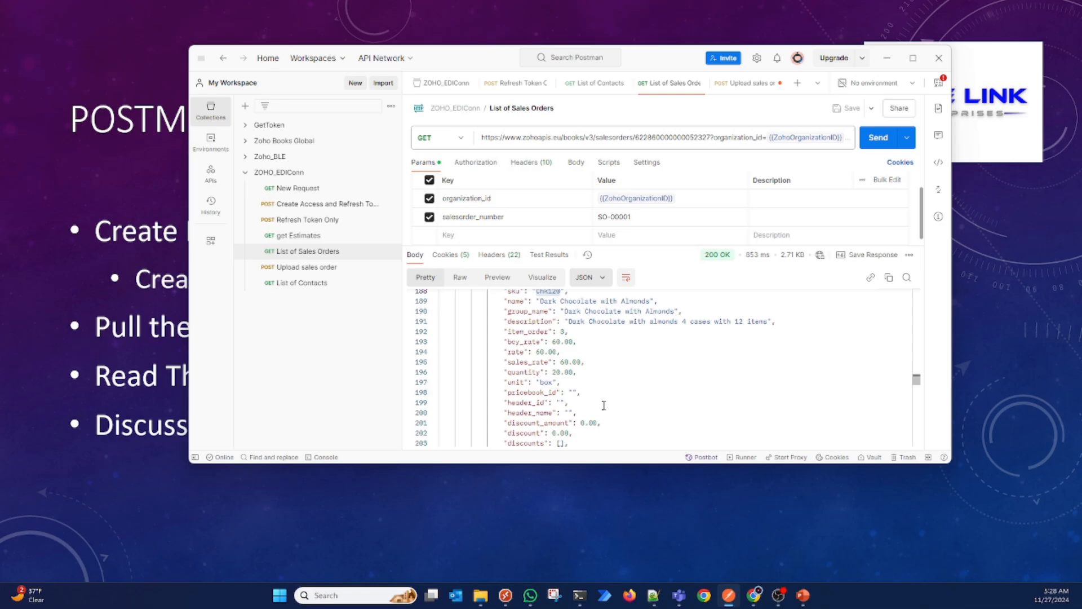
scroll(604, 406, down, 8)
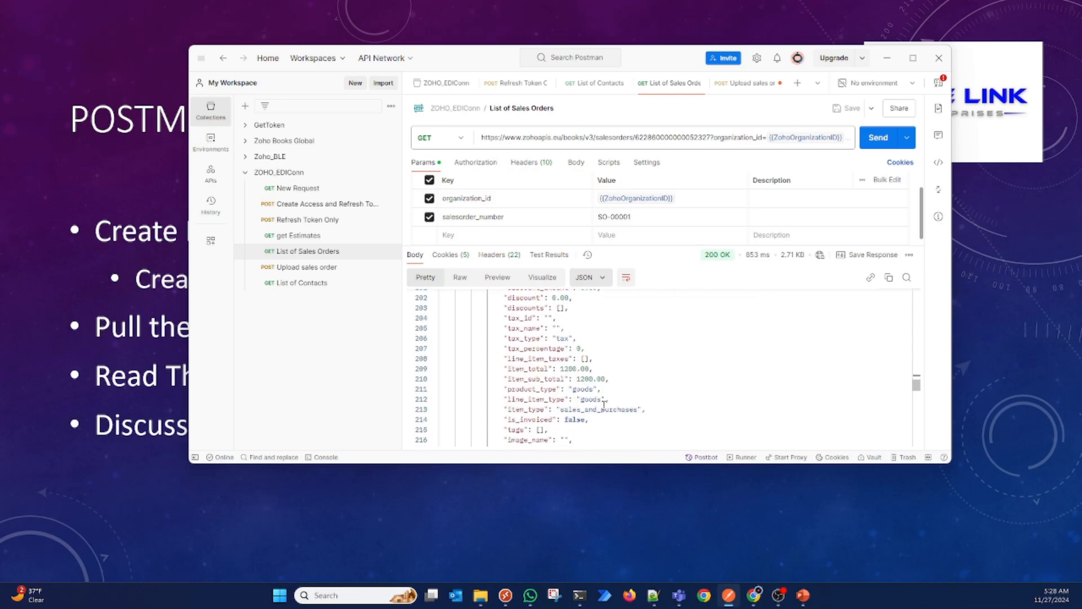
scroll(604, 405, down, 2)
scroll(604, 405, up, 3)
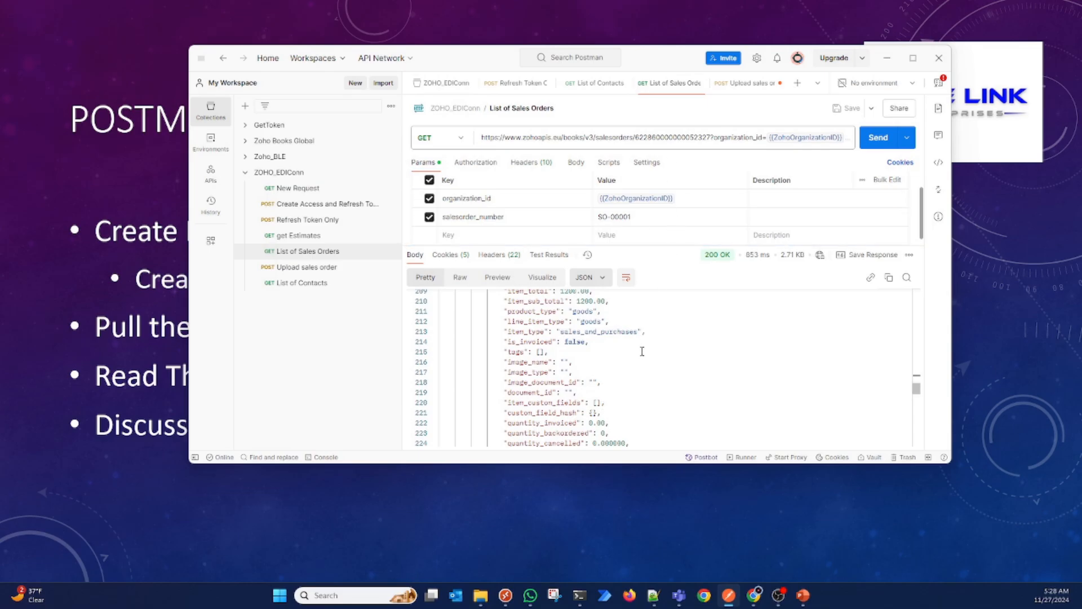
scroll(641, 377, down, 1)
scroll(641, 376, down, 2)
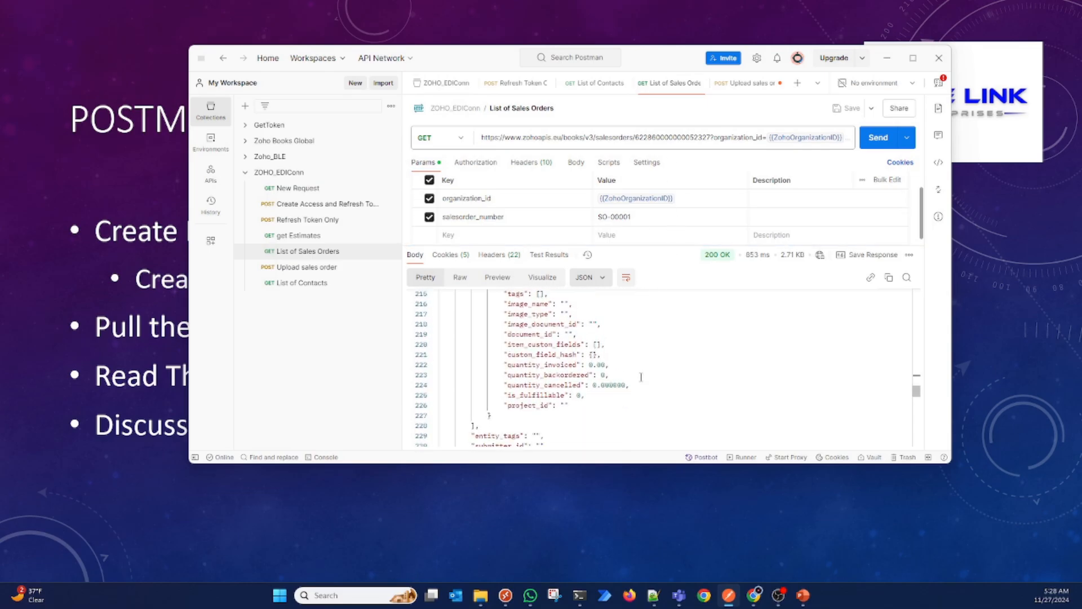
scroll(642, 377, down, 2)
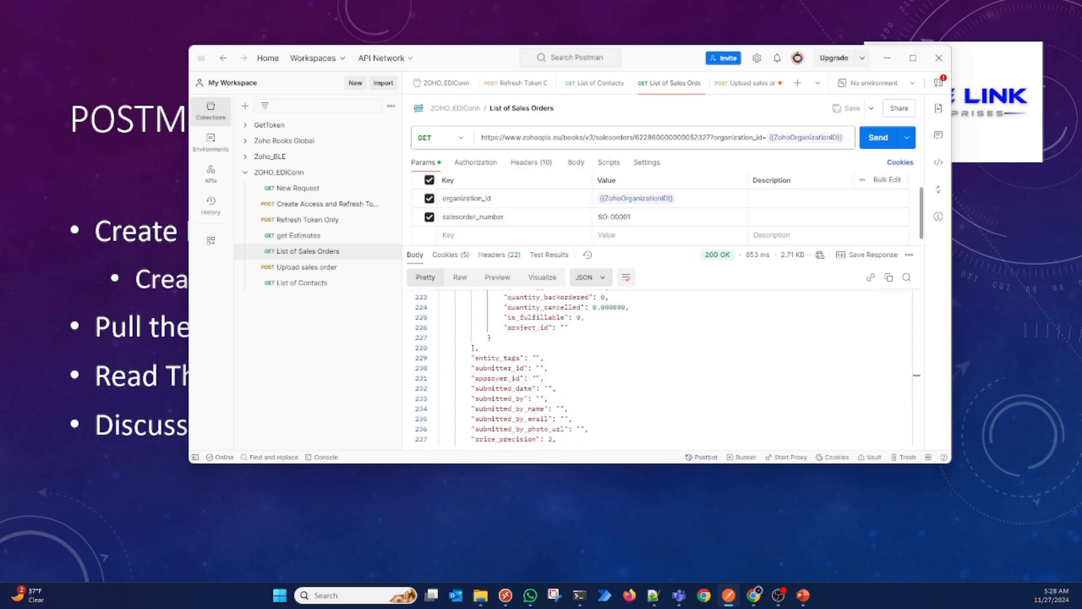
Step: Switch to Notepad++ and review the order JSON from the header fields through the line items to the address and payment terms
click(654, 599)
scroll(518, 307, up, 4)
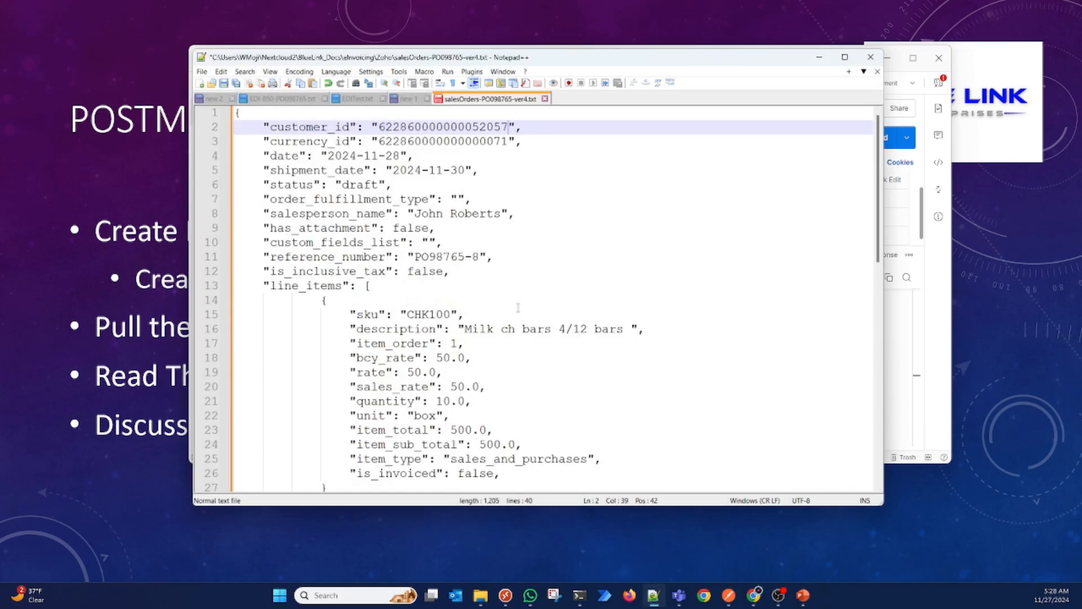
scroll(518, 307, down, 1)
scroll(519, 308, down, 1)
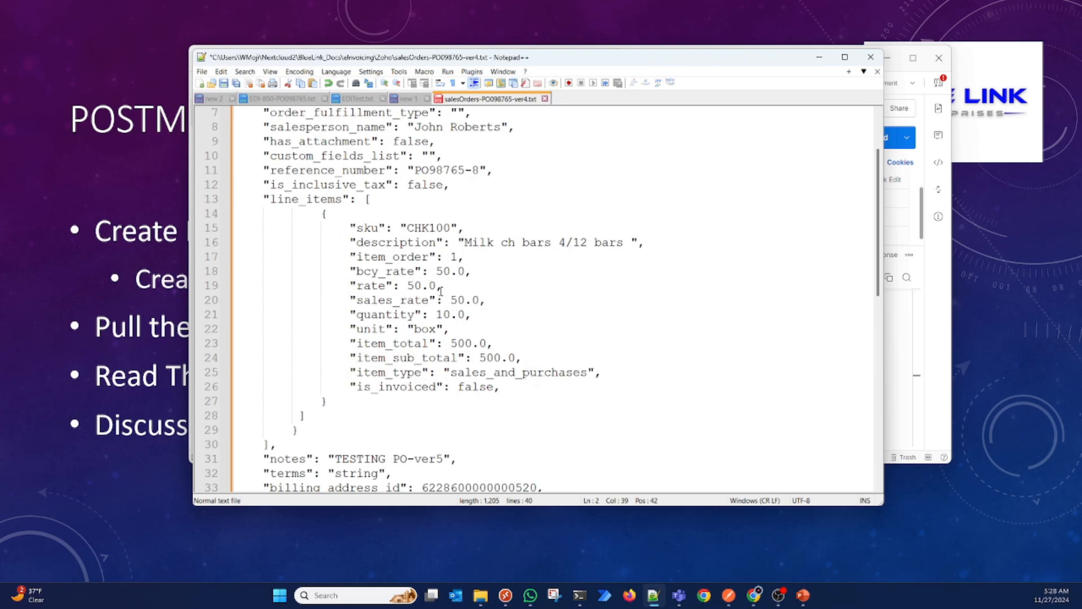
scroll(506, 340, down, 1)
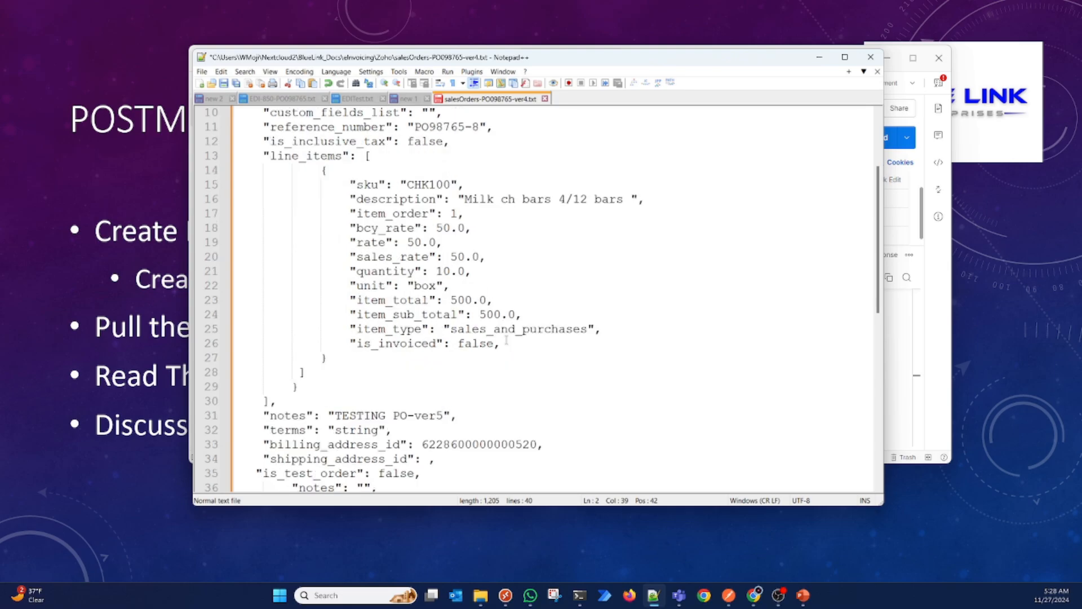
scroll(426, 297, down, 4)
scroll(426, 298, up, 7)
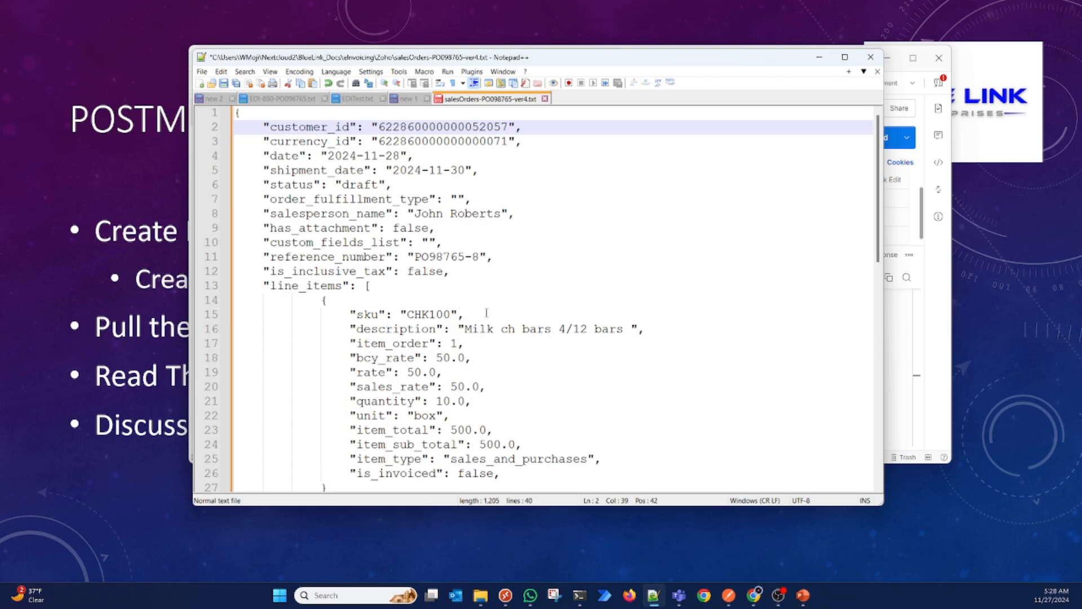
scroll(486, 313, down, 2)
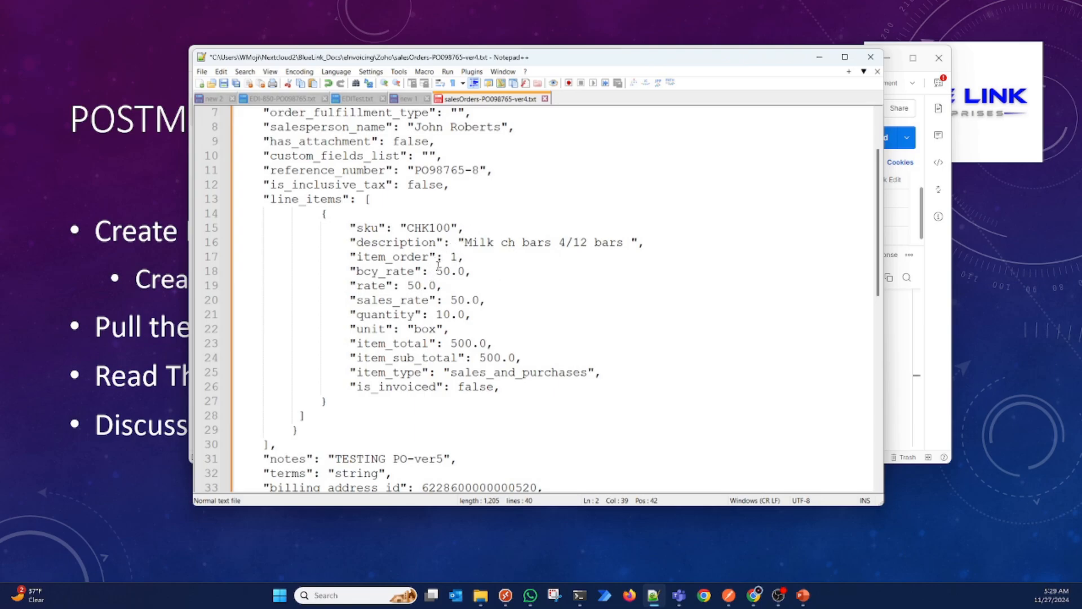
scroll(470, 381, down, 6)
scroll(469, 381, up, 8)
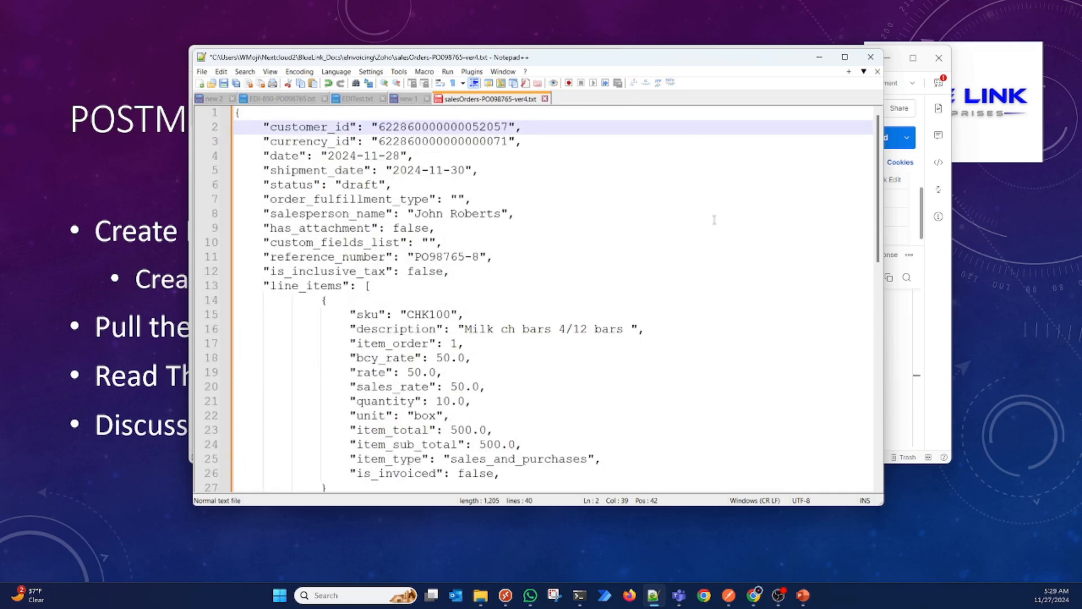